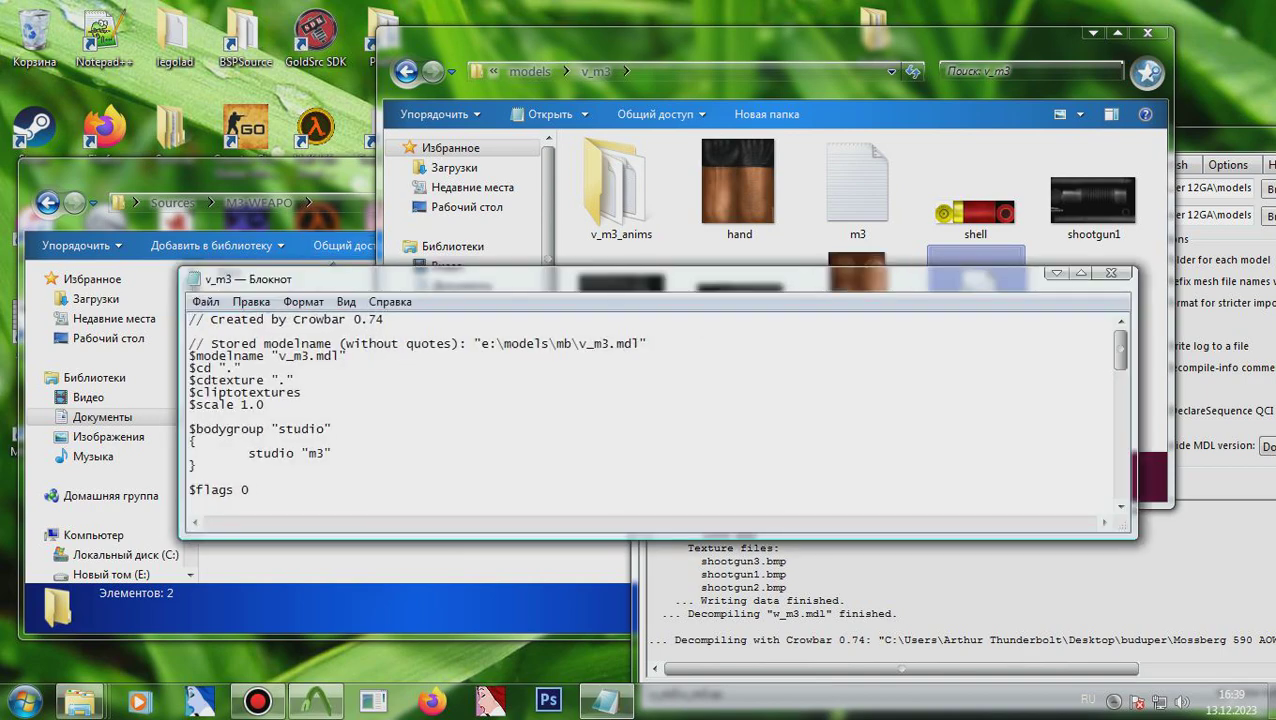
Step: Delete the Crowbar comment lines and the $cdtexture and $cliptotextures lines from the v_m3 file
drag(700, 279, 1060, 73)
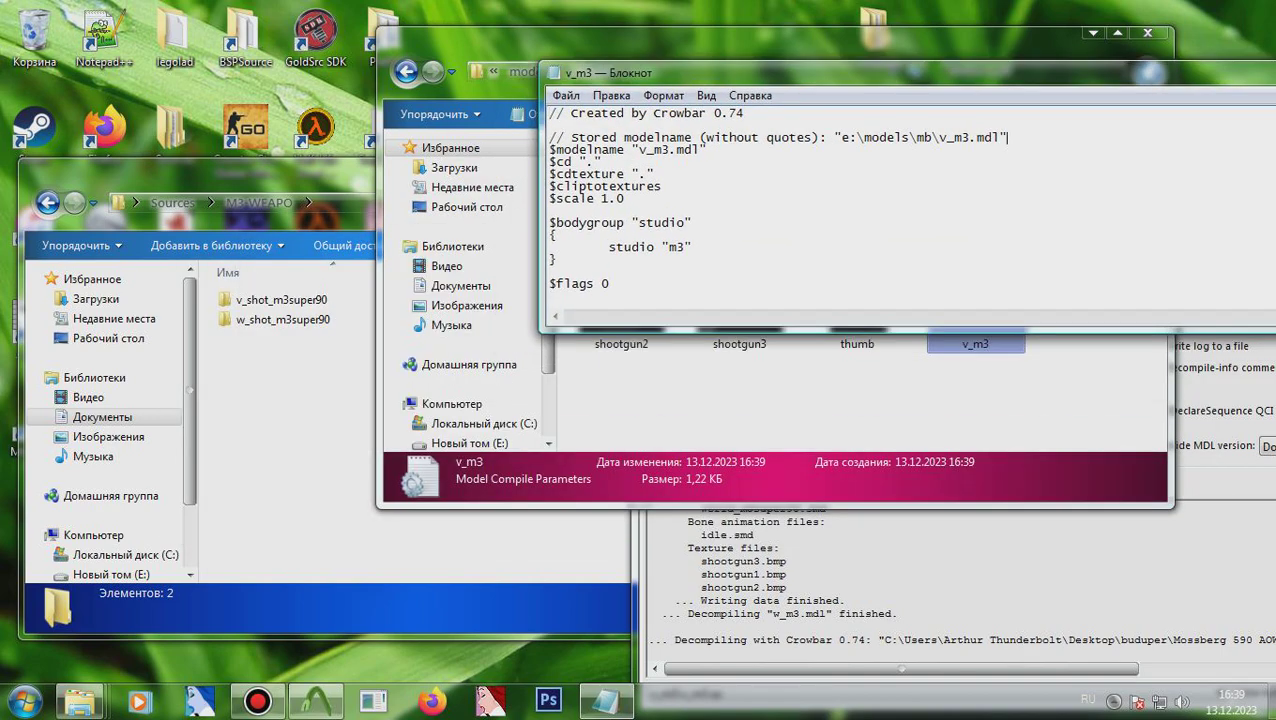
key(ctrl+shift+Home)
key(BackSpace)
key(Delete)
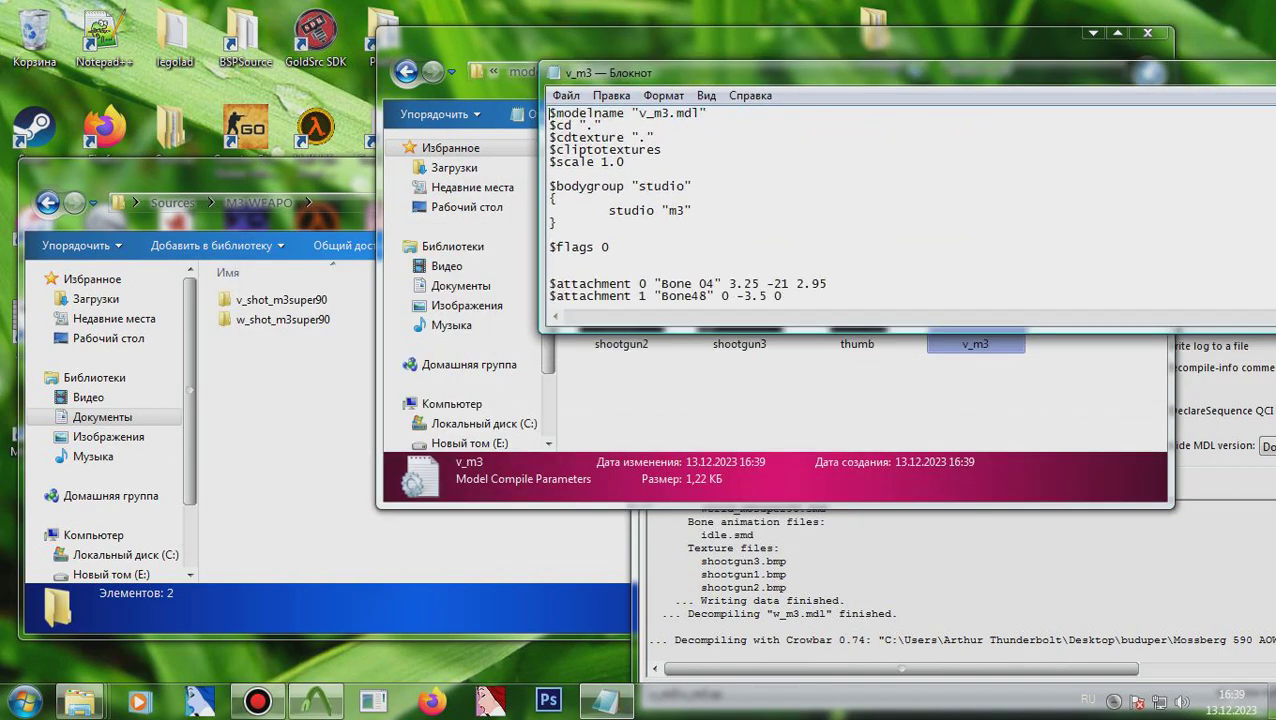
drag(662, 150, 470, 141)
key(BackSpace)
key(BackSpace)
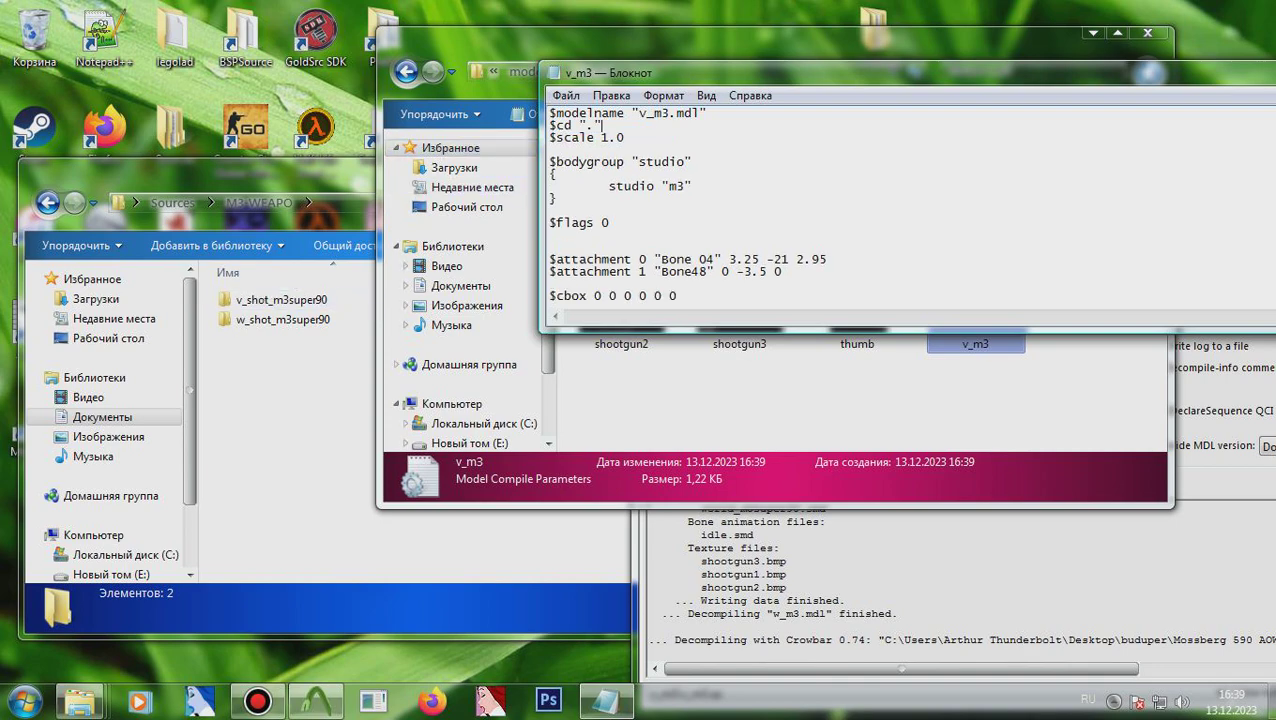
Step: Open the v_shot_m3super90 compile file and copy its $modelname line, "weapons\v_shot_m3super90.mdl", over the one in v_m3
double_click(280, 299)
click(280, 358)
double_click(280, 359)
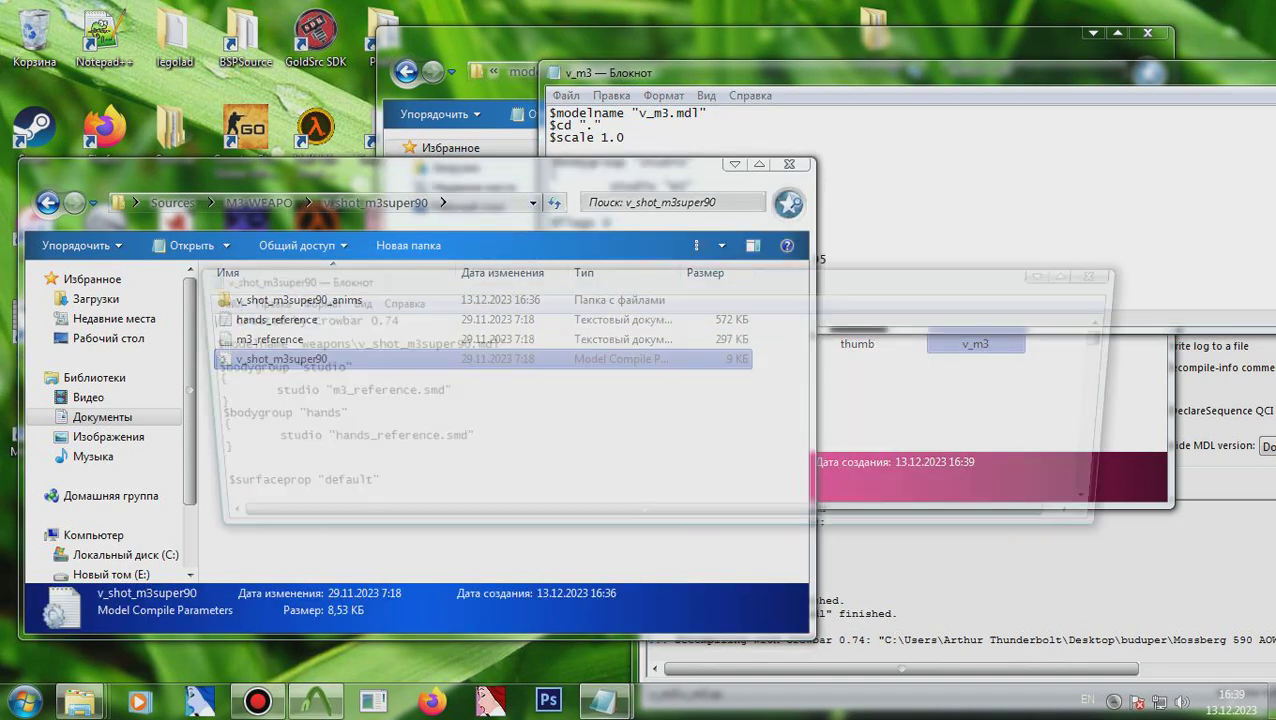
drag(497, 343, 188, 343)
key(ctrl+c)
key(alt+Tab)
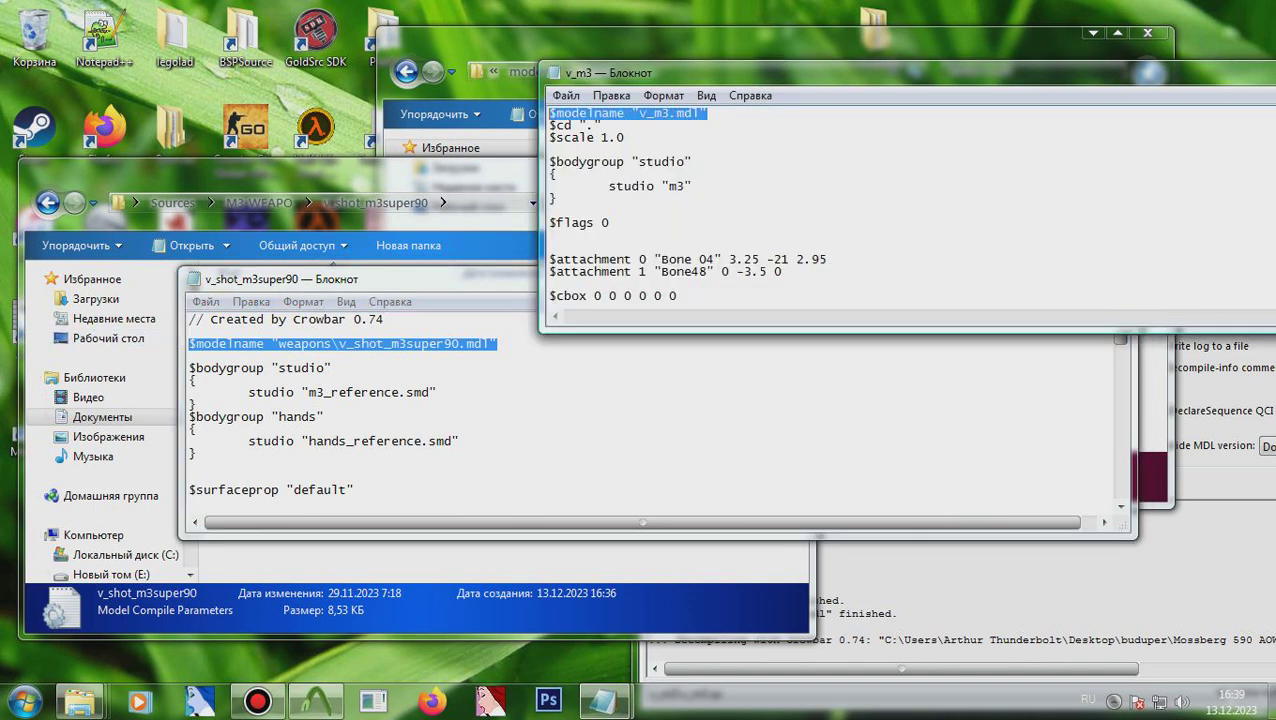
key(ctrl+v)
Step: Replace the $flags line in v_m3 with the $surfaceprop "default" and $contents "solid" lines copied from v_shot_m3super90
click(347, 368)
scroll(347, 368, down, 1)
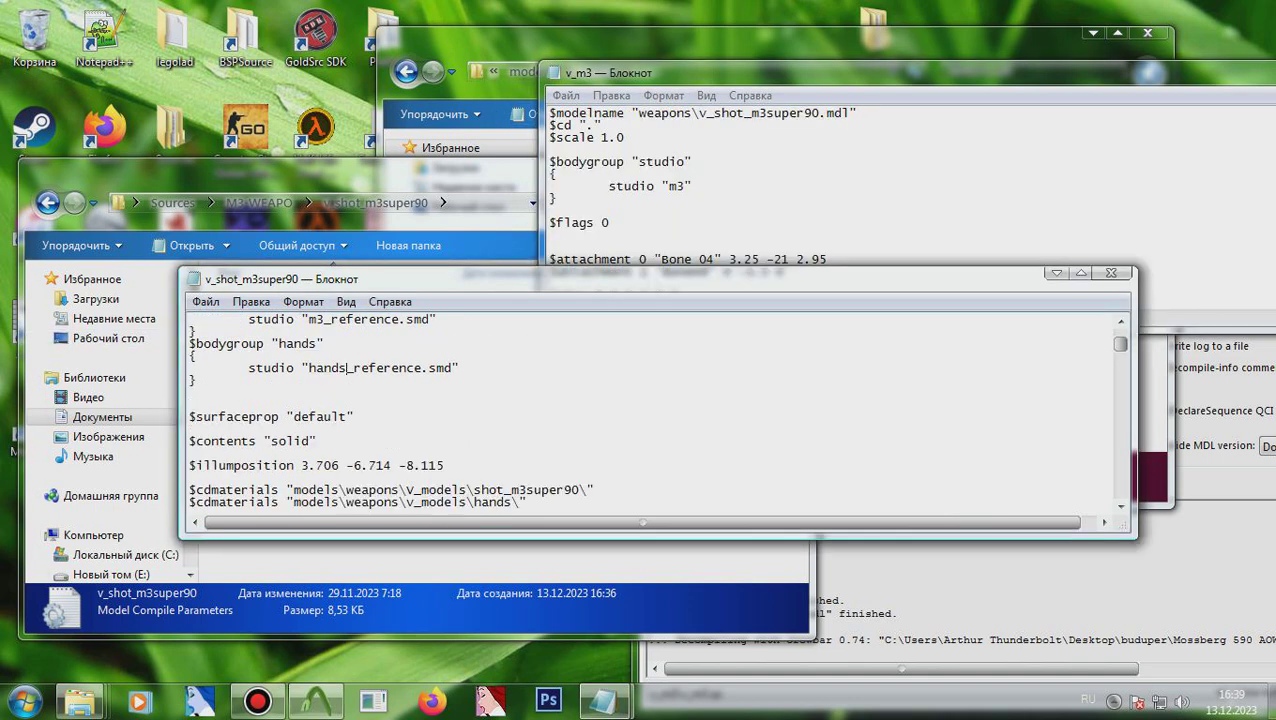
drag(318, 441, 189, 417)
key(ctrl+c)
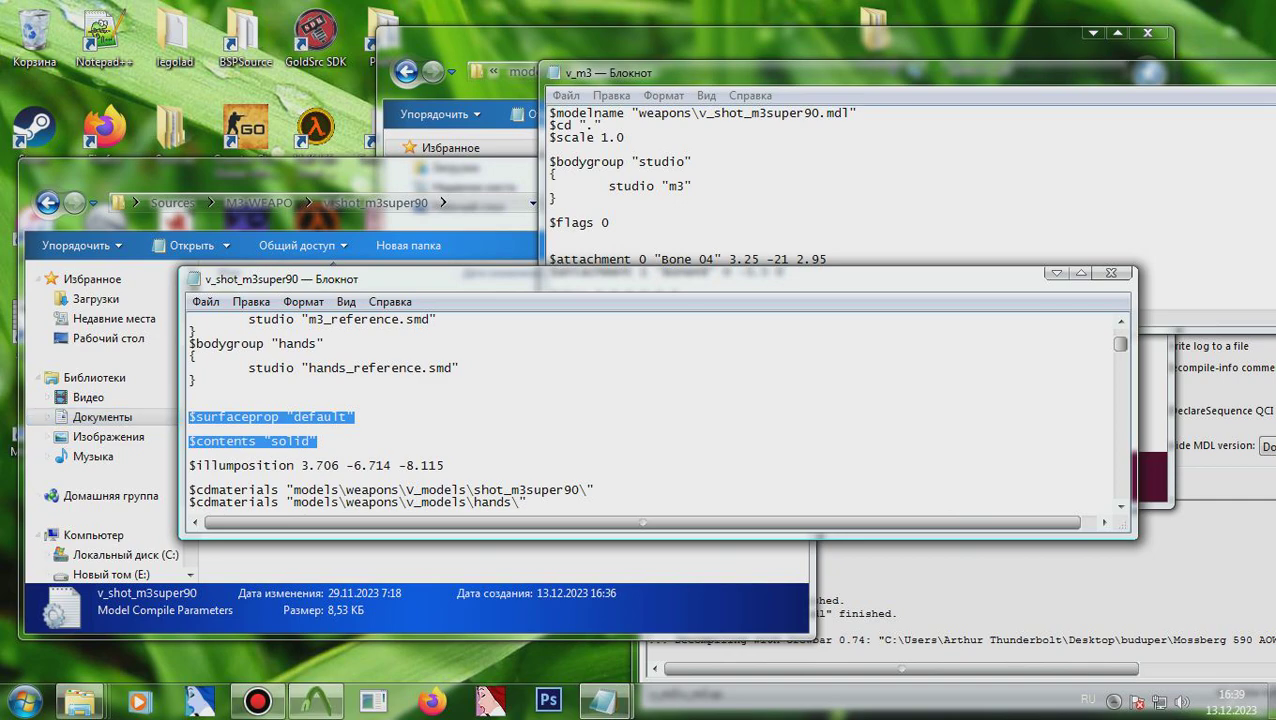
click(693, 186)
key(Down)
key(Down)
key(Down)
key(End)
key(ctrl+shift+Left)
key(ctrl+shift+Left)
key(ctrl+v)
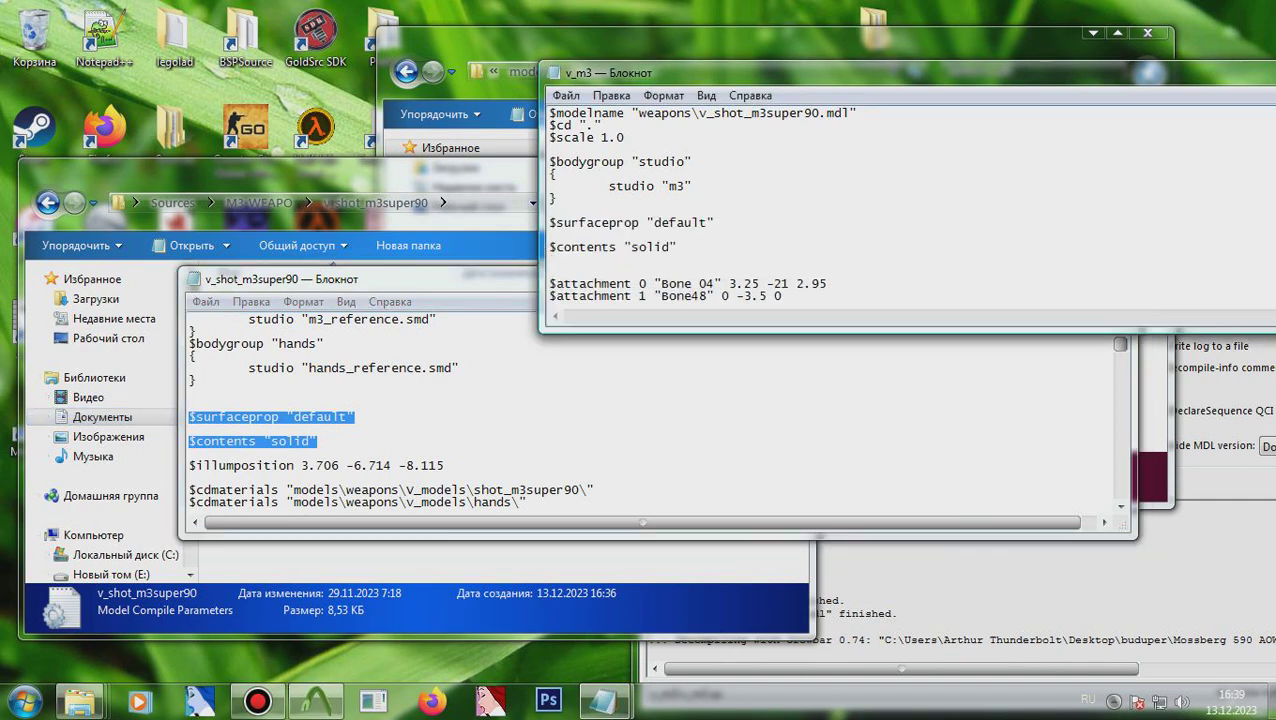
Step: Replace the body of v_m3's draw sequence with the reference file's ACT_VM_DRAW activity, Weapon_M3.Pump event, 0.2 fades and fps 30
click(640, 430)
scroll(640, 430, down, 20)
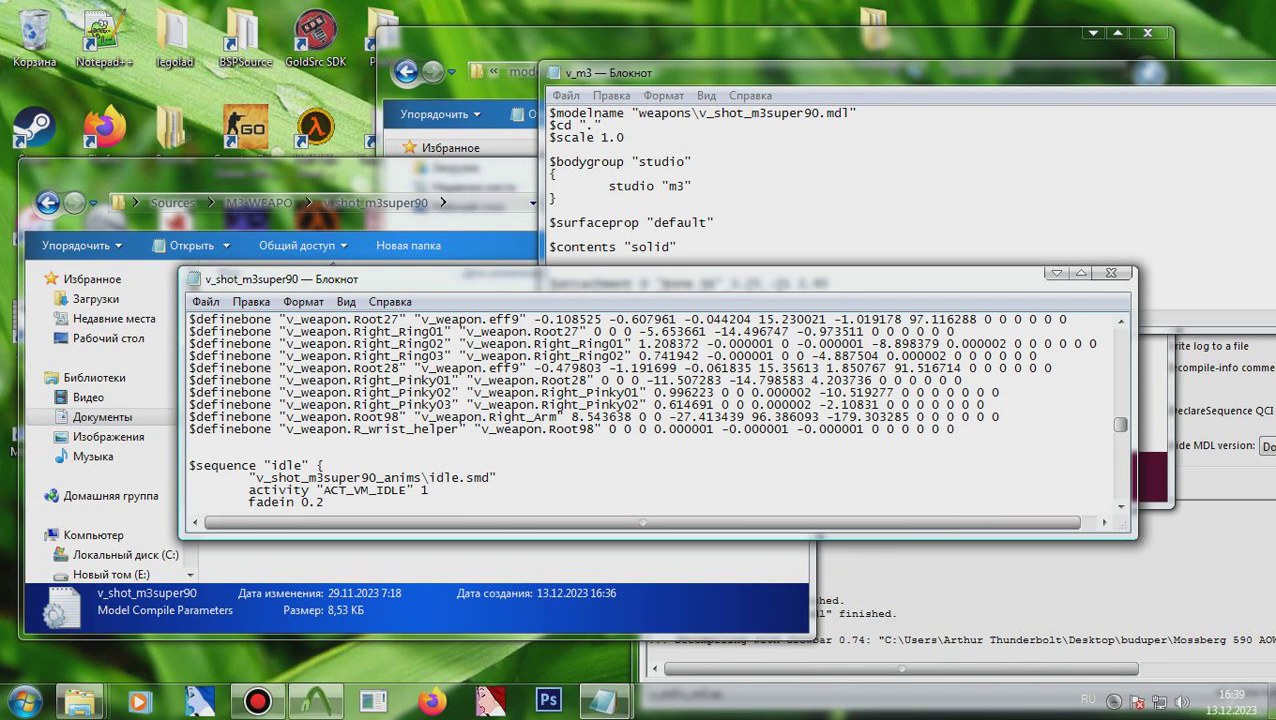
key(Down)
key(Down)
key(Down)
key(Down)
key(Down)
key(Down)
key(alt+Tab)
key(Page_Down)
key(Page_Down)
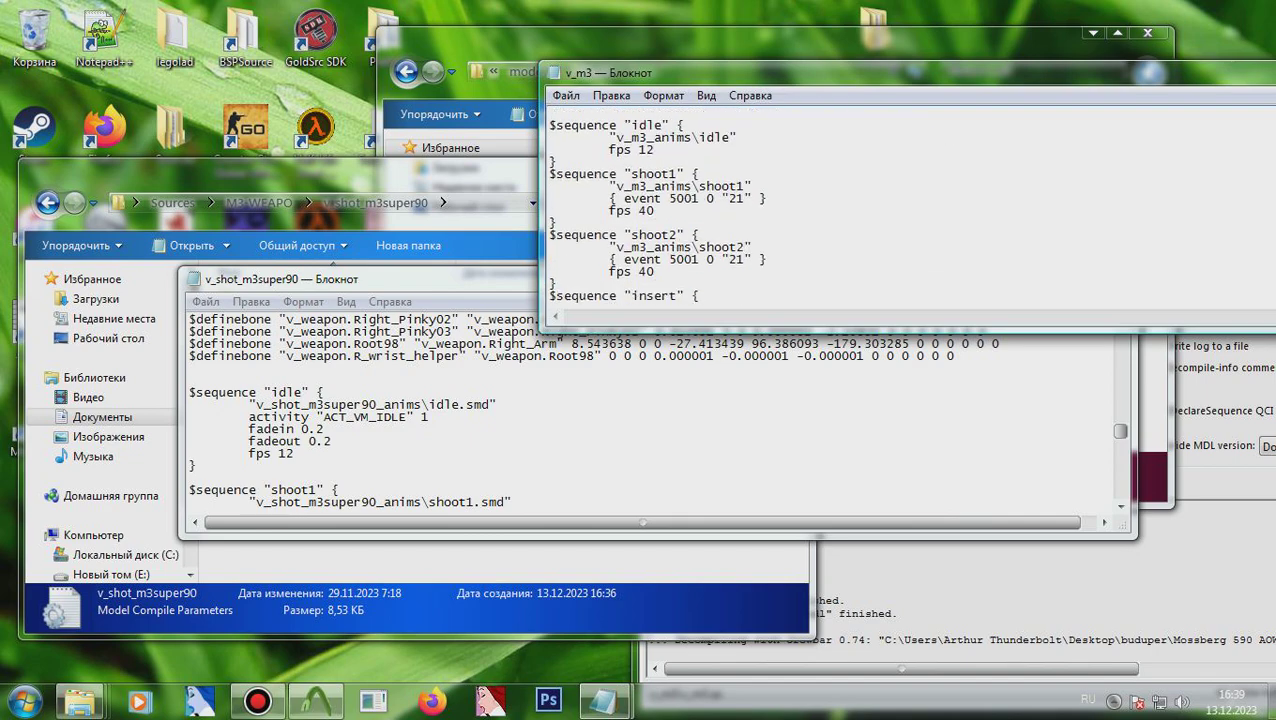
key(Page_Down)
key(Page_Down)
key(alt+Tab)
key(Page_Down)
key(Page_Down)
key(Page_Down)
key(Page_Down)
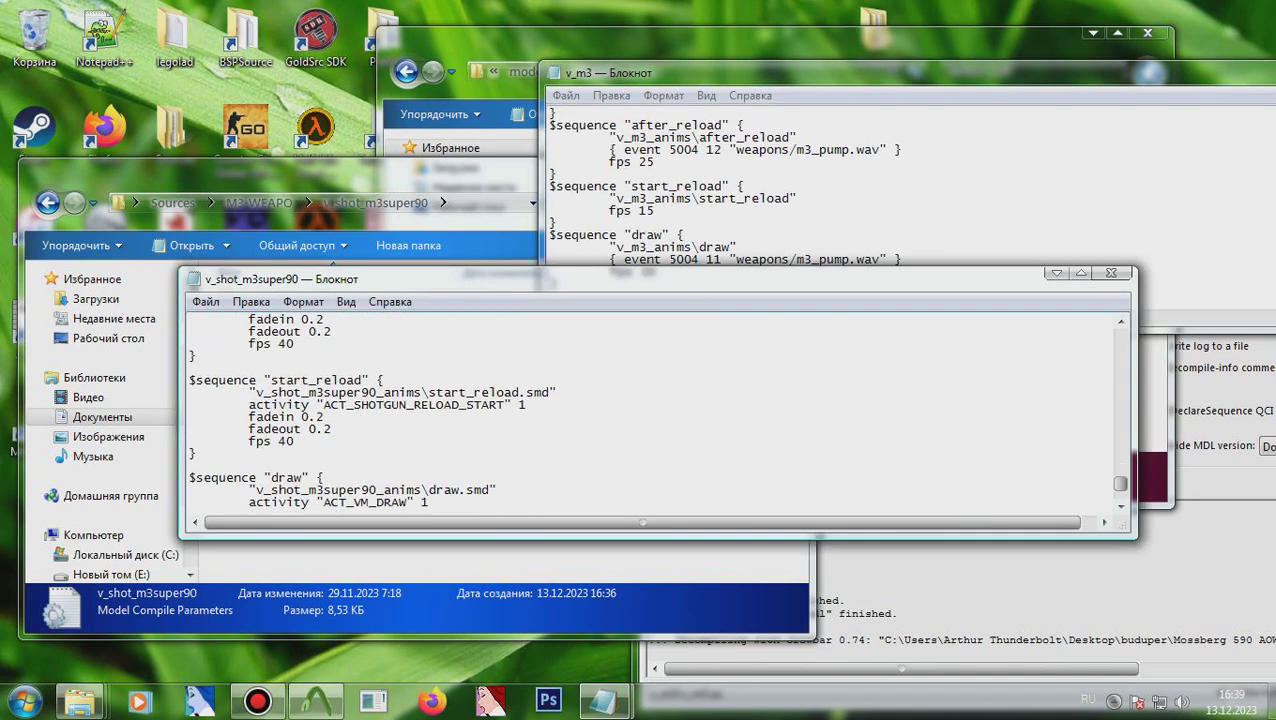
key(shift+Up)
key(shift+Up)
key(shift+Up)
key(shift+Up)
key(shift+Up)
key(shift+Up)
key(ctrl+c)
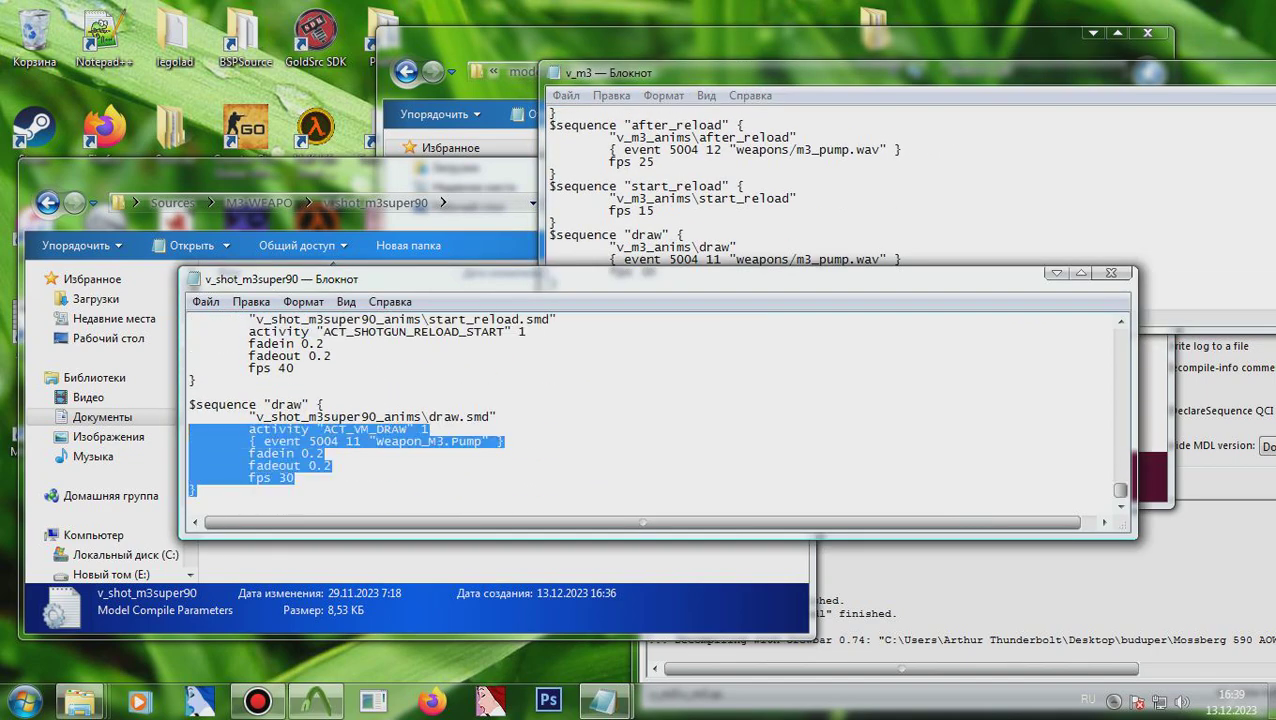
key(alt+Tab)
key(shift+Up)
key(shift+Up)
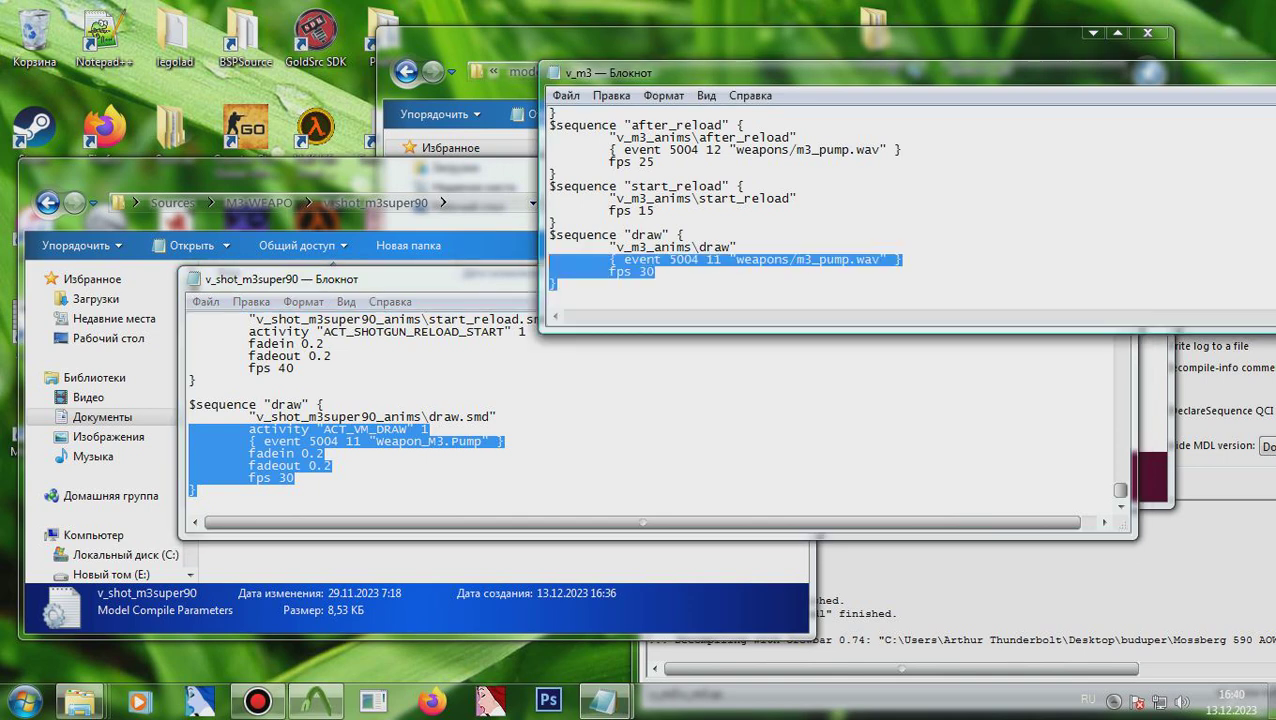
key(ctrl+v)
Step: Copy the reference start_reload settings into v_m3's start_reload sequence: activity ACT_SHOTGUN_RELOAD_START, fadein and fadeout 0.2, with fps 15
scroll(900, 205, up, 2)
click(431, 429)
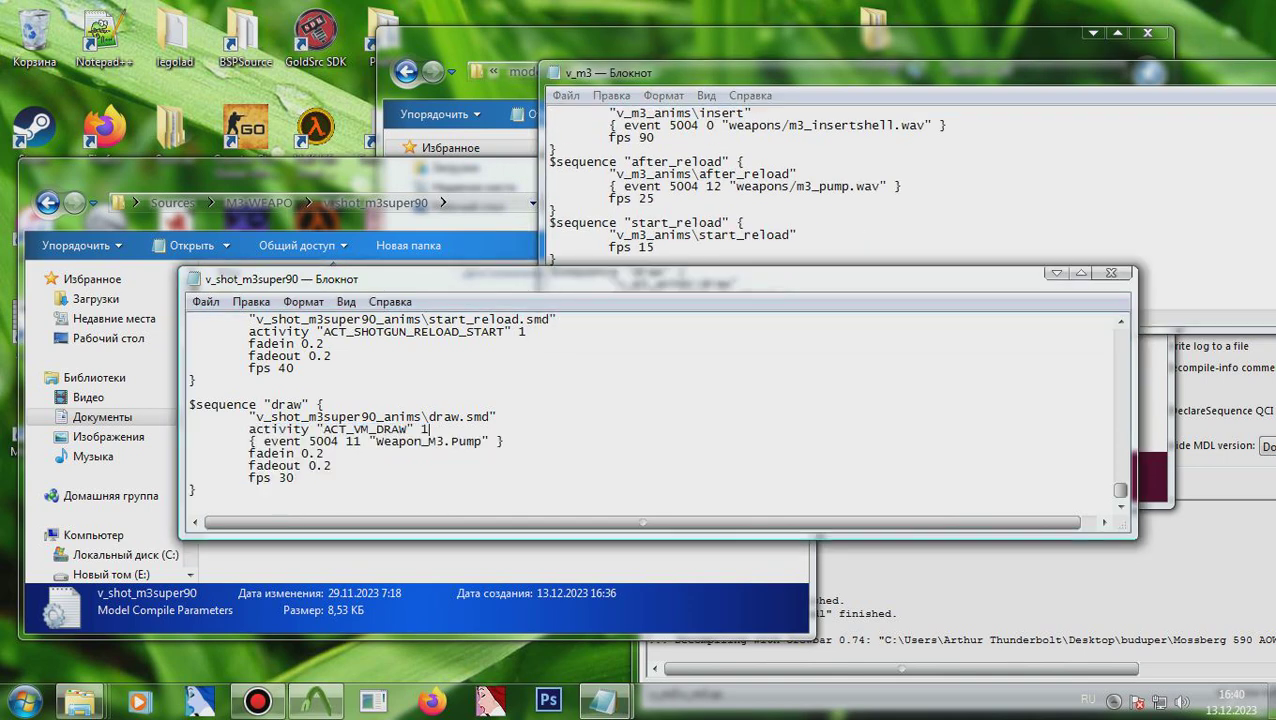
scroll(640, 420, up, 1)
drag(198, 417, 175, 370)
key(ctrl+c)
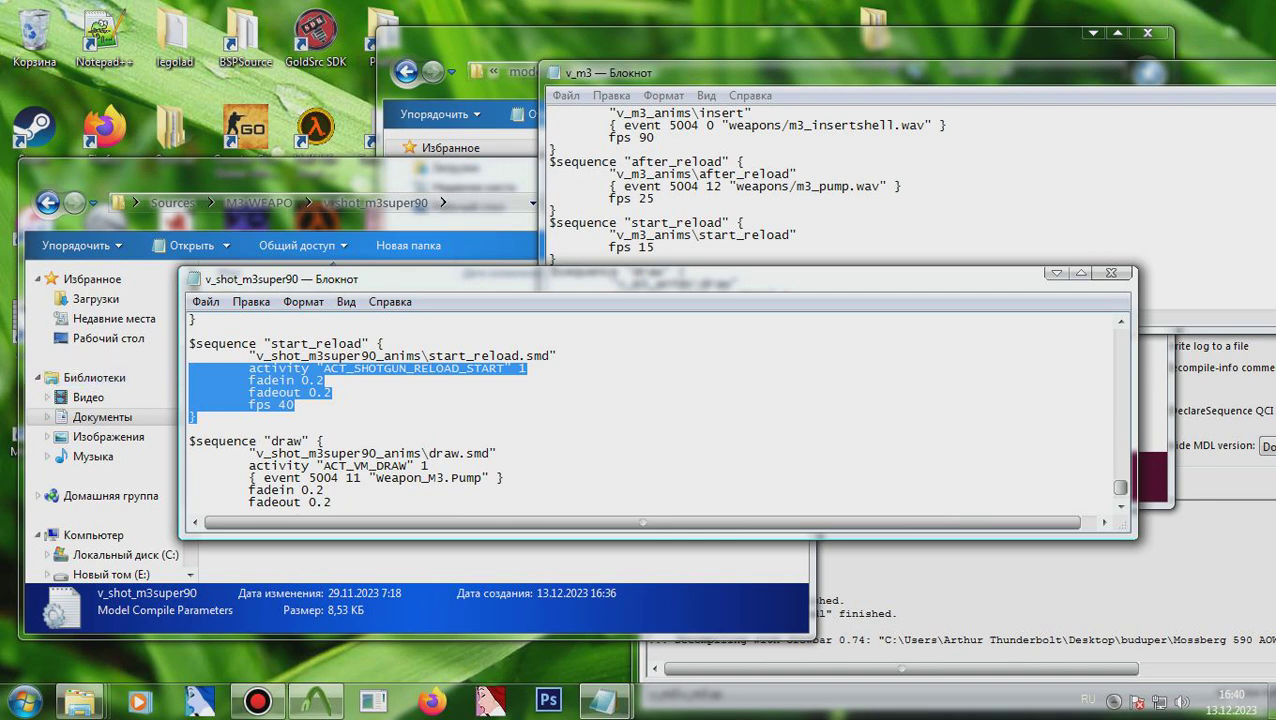
click(663, 223)
key(Down)
key(Down)
key(Down)
key(shift+Up)
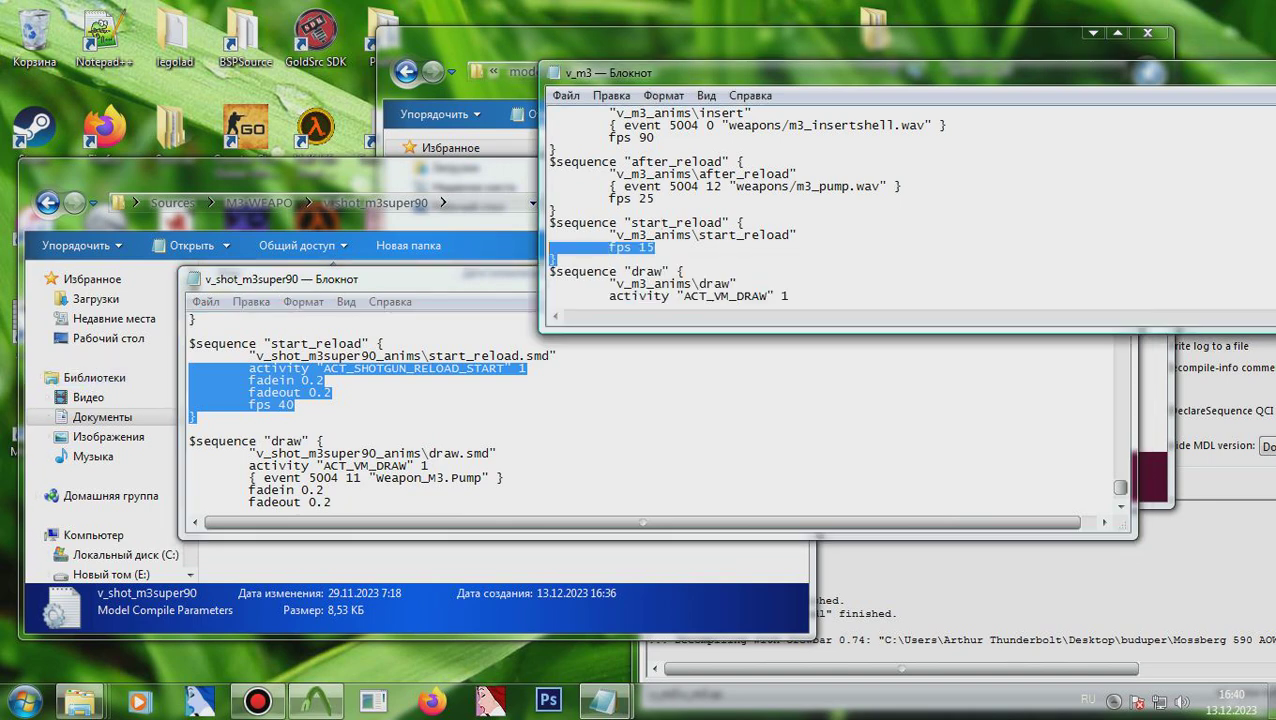
key(ctrl+v)
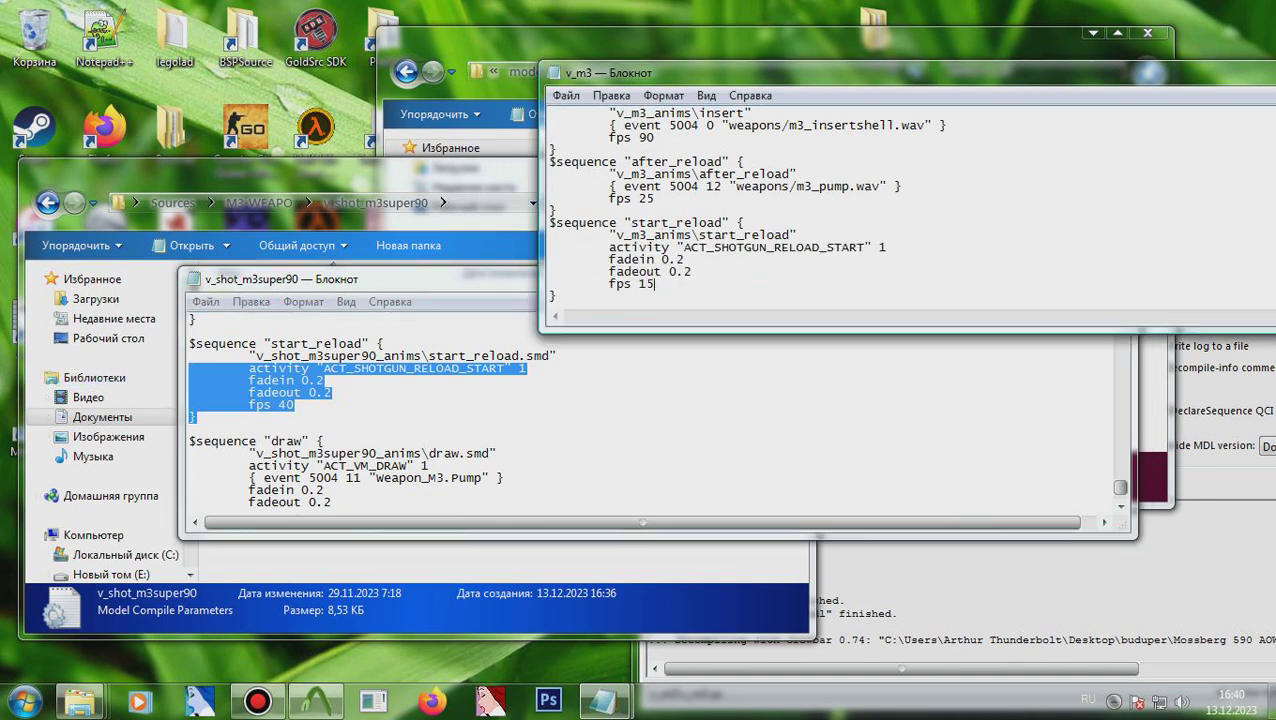
Step: Copy the reference after_reload settings into v_m3's after_reload sequence, with ACT_SHOTGUN_RELOAD_FINISH, the Weapon_M3.Pump event and 0.2 fades, and adjust its fps
click(336, 393)
scroll(336, 393, up, 3)
key(shift+Home)
key(shift+Up)
key(shift+Up)
key(shift+Up)
key(shift+Up)
key(ctrl+c)
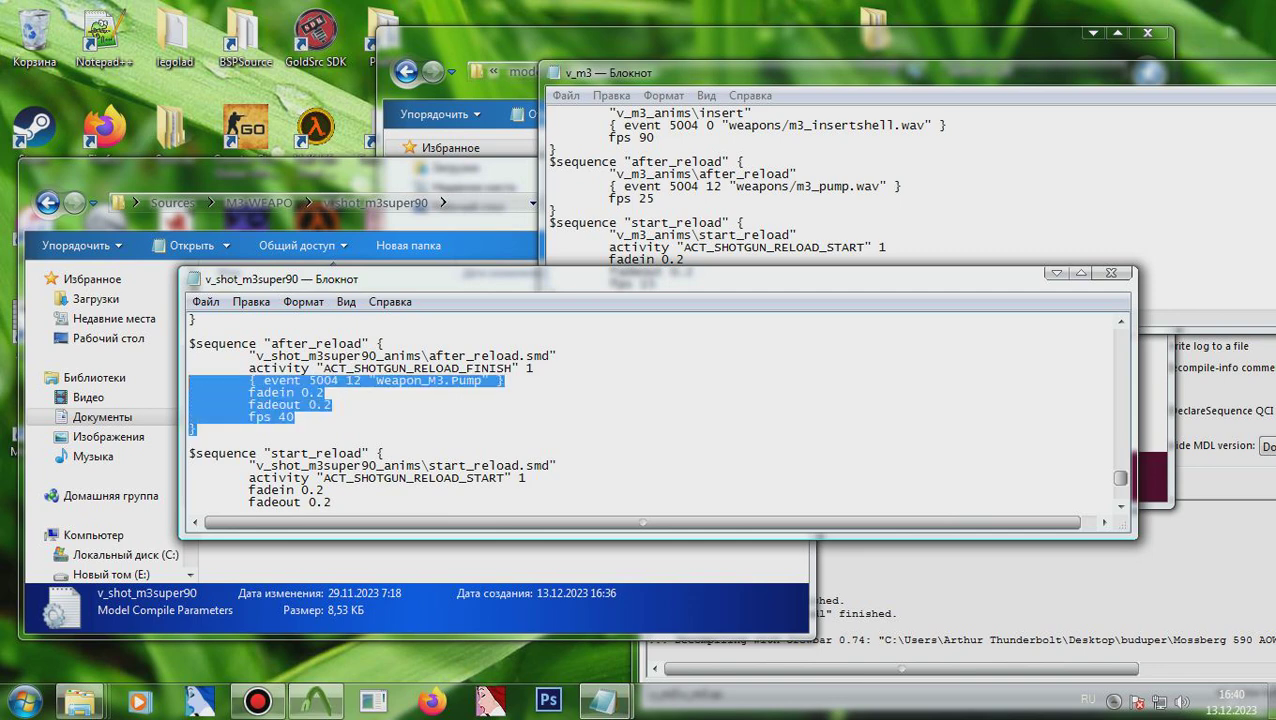
click(707, 186)
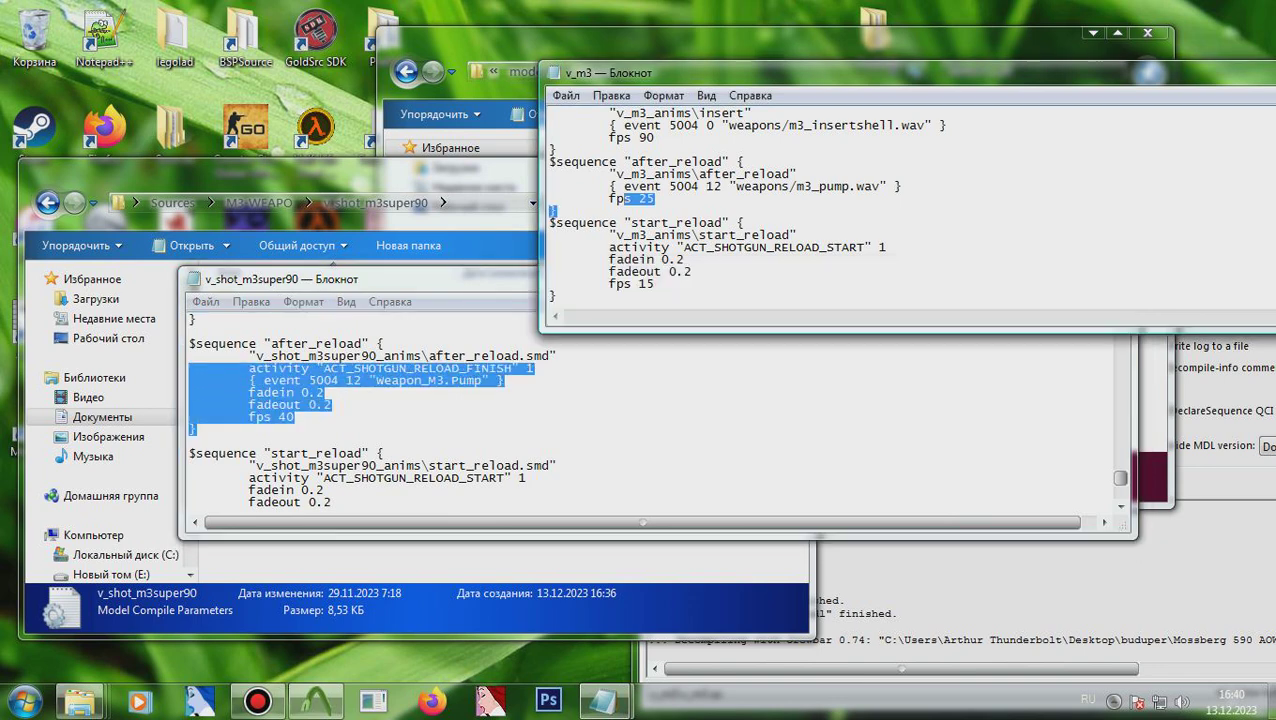
key(shift+Home)
key(shift+Up)
key(ctrl+v)
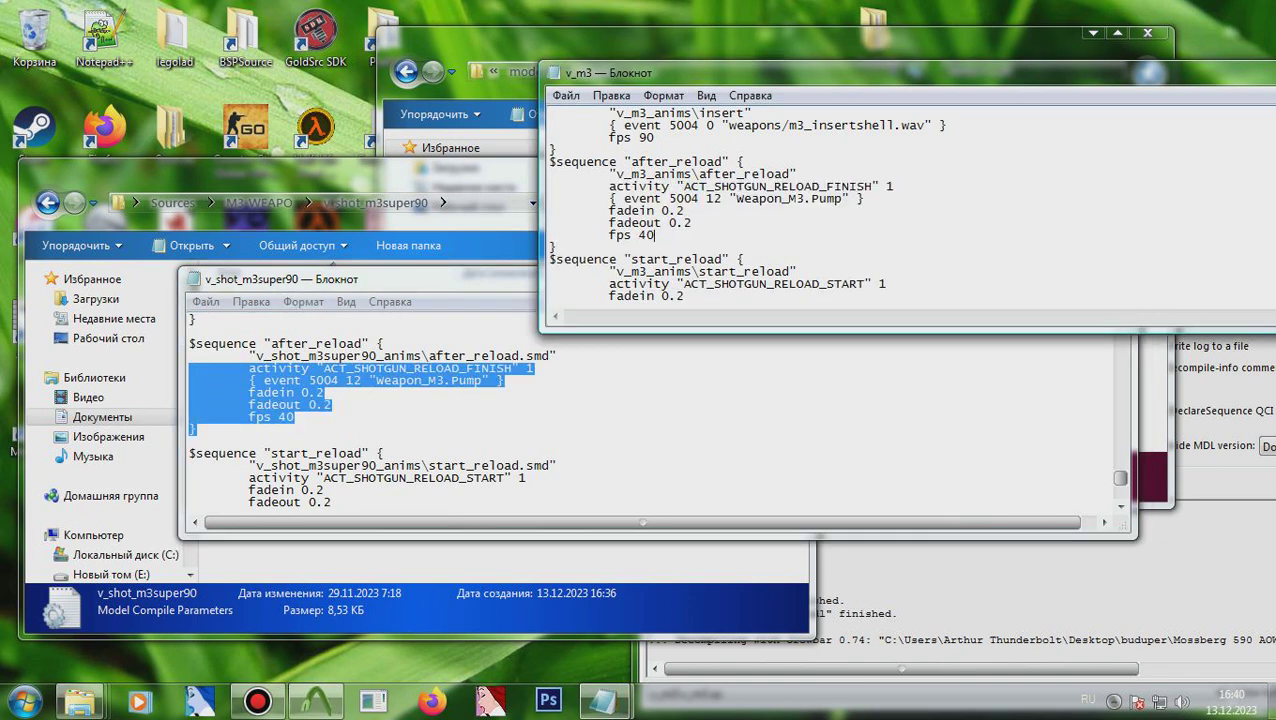
text(5)
Step: Copy the reference insert settings into v_m3's insert sequence, with ACT_VM_RELOAD, the Weapon_M3.Insertshell event and 0.2 fades, and set fps to 90
scroll(745, 204, up, 2)
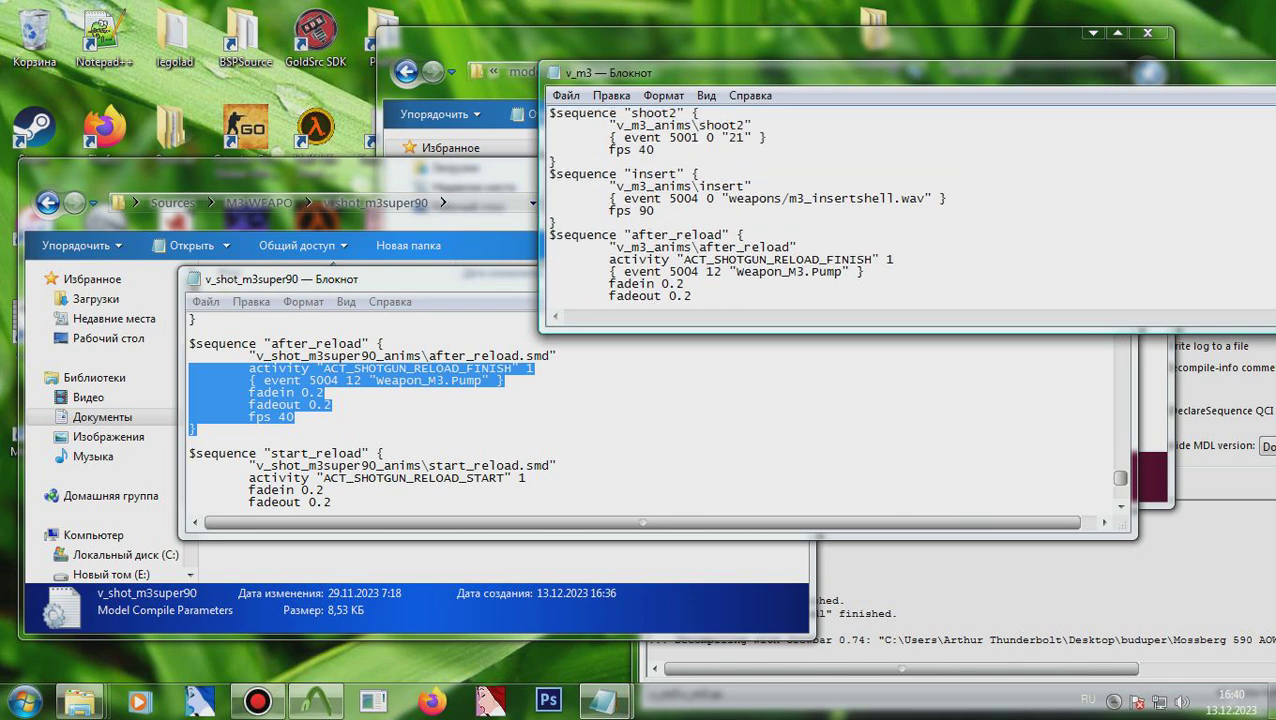
click(326, 393)
scroll(326, 393, up, 3)
drag(197, 430, 191, 369)
key(ctrl+c)
click(558, 223)
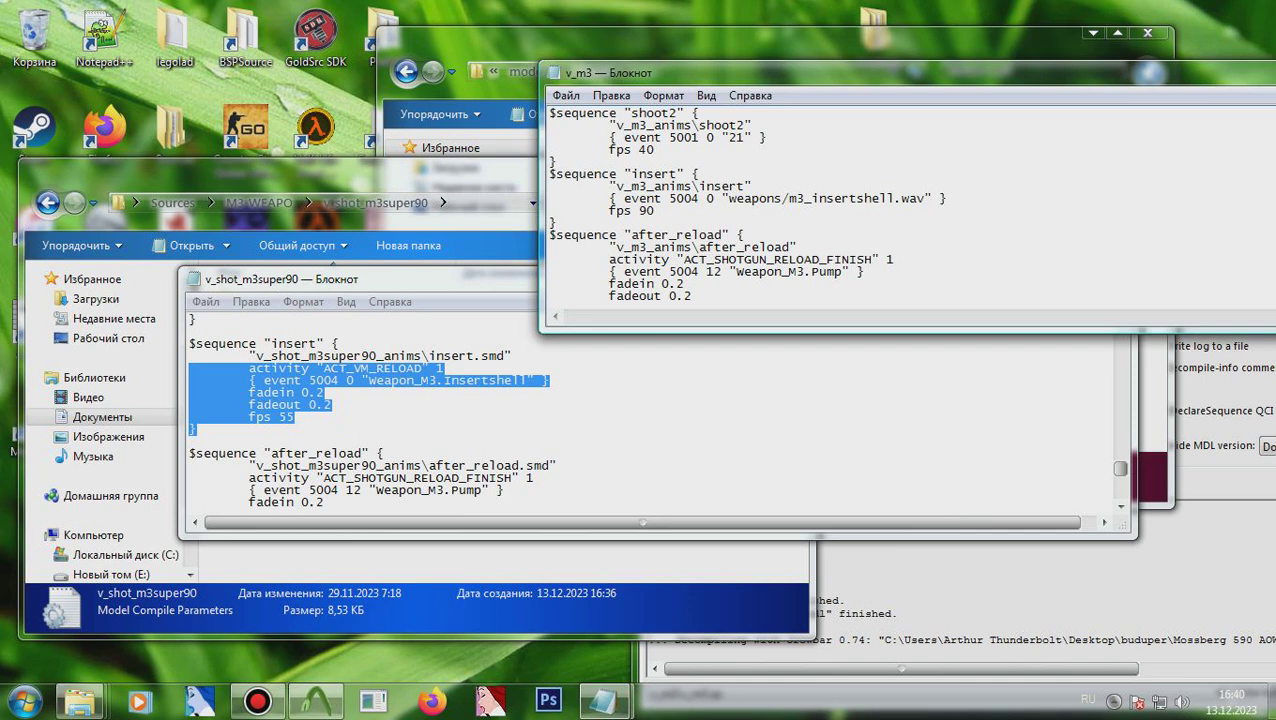
key(shift+Up)
key(shift+Up)
key(shift+Up)
key(shift+Up)
key(shift+Down)
key(ctrl+v)
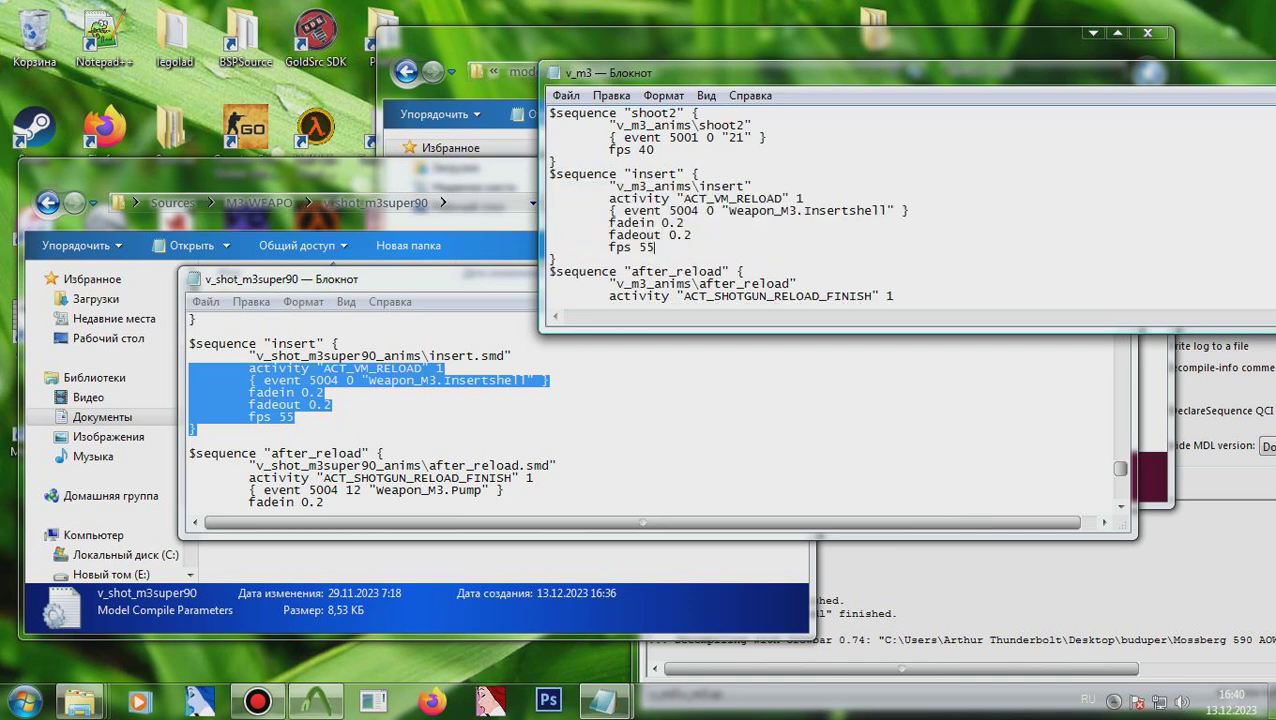
text(0)
key(Return)
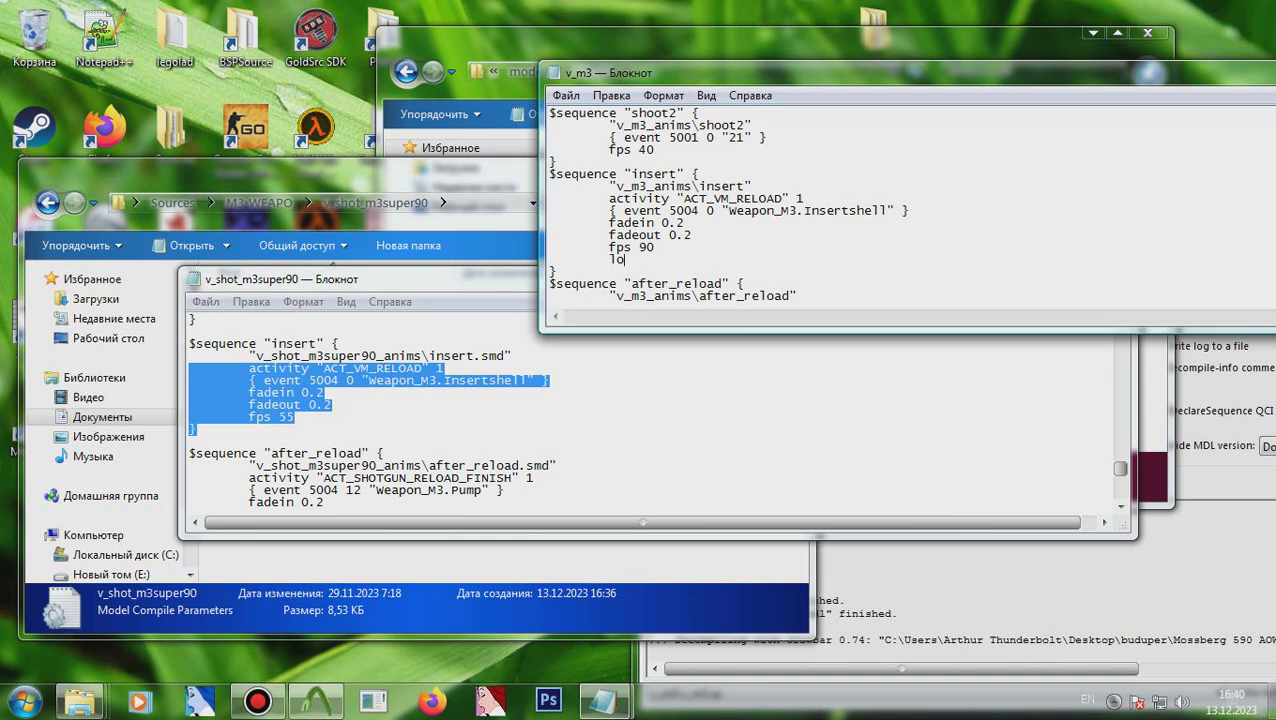
Step: Replace v_m3's shoot2 settings with the reference ACT_VM_PRIMARYATTACK block, including the EjectBrass_12Gauge event, 0.2 fades and snap, with fps 40
scroll(900, 210, up, 2)
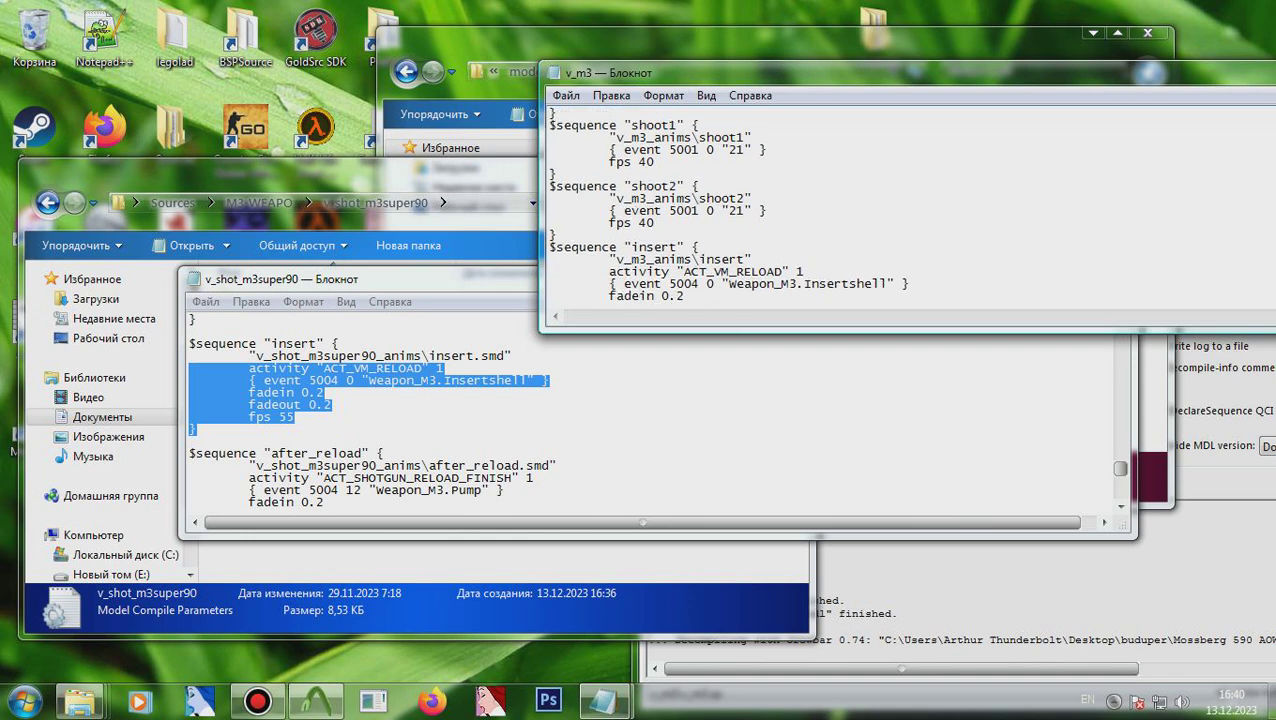
click(200, 430)
scroll(650, 415, up, 4)
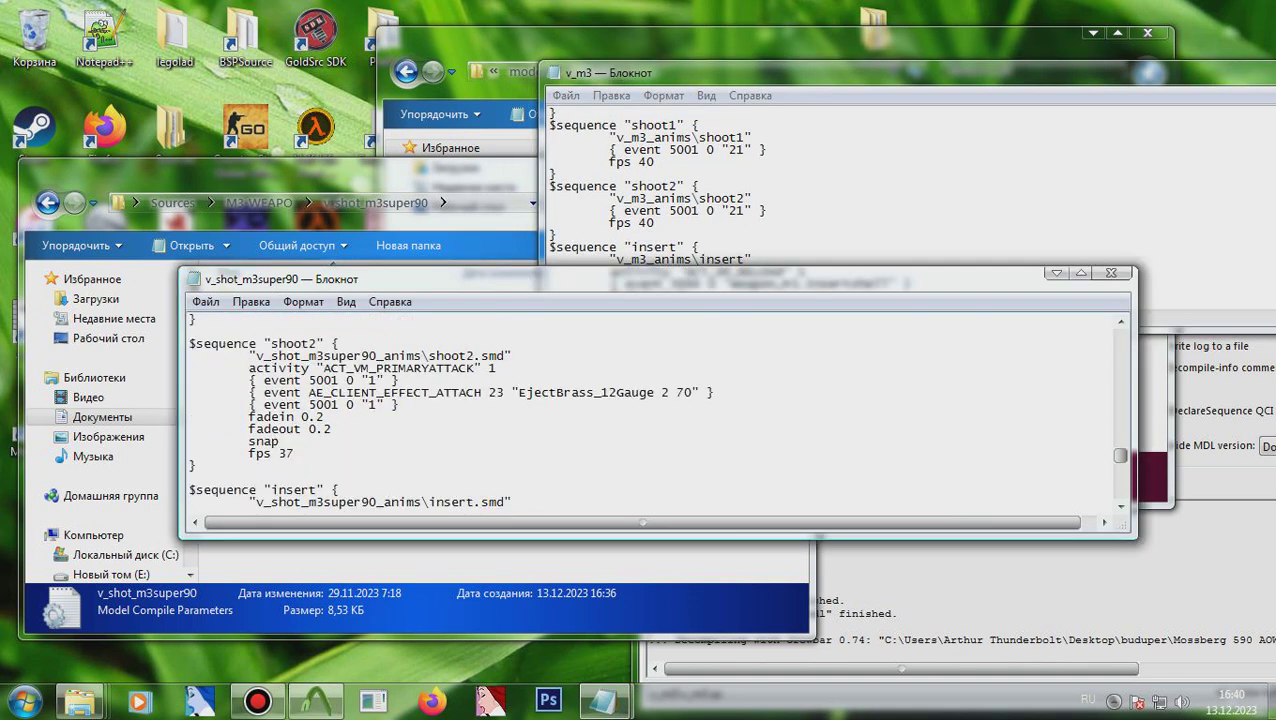
drag(196, 465, 189, 368)
key(ctrl+c)
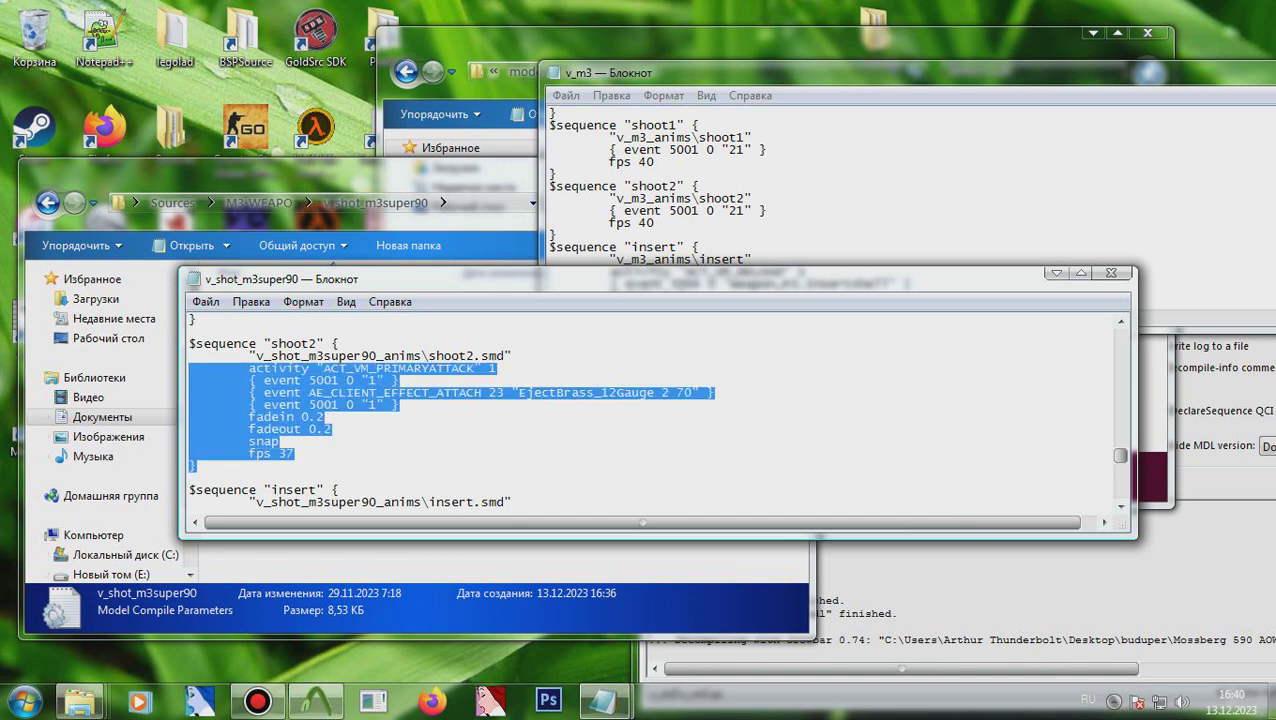
key(alt+Tab)
key(ctrl+v)
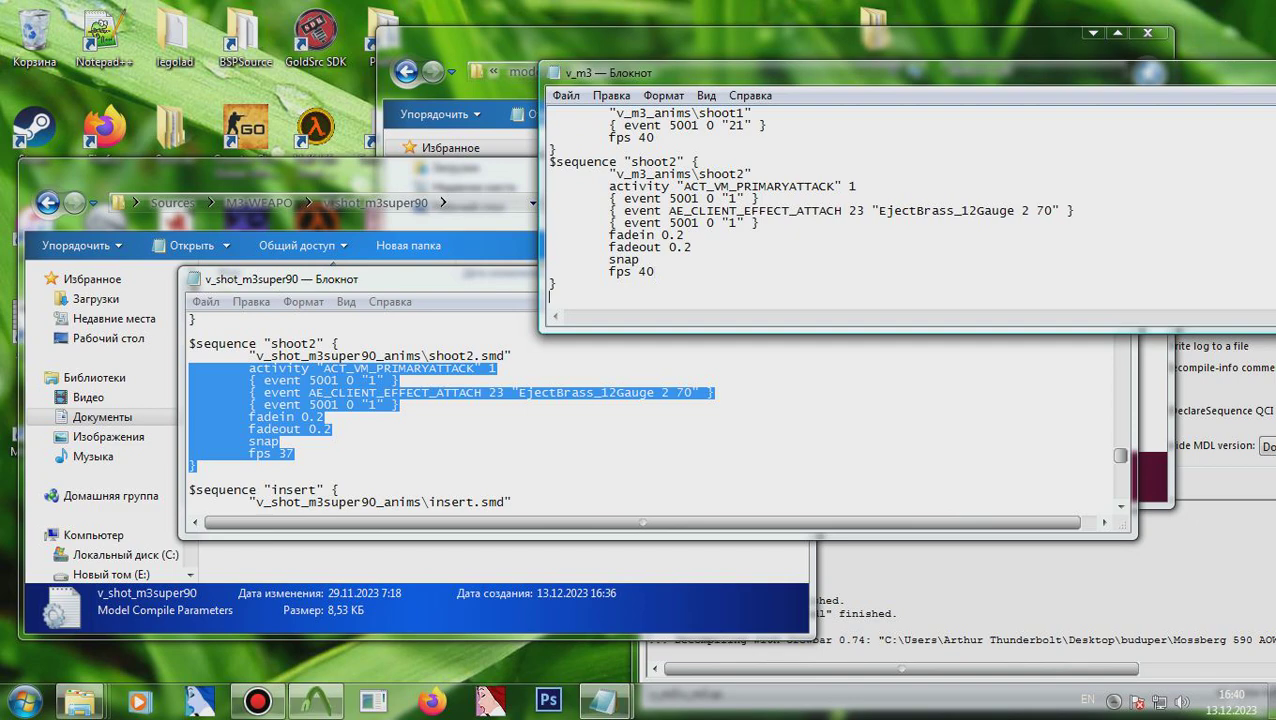
Step: Copy the new shoot2 settings block over the event and fps lines of v_m3's shoot1 sequence
key(shift+Up)
key(shift+Up)
key(shift+Up)
key(shift+Up)
key(shift+Up)
key(shift+Up)
key(shift+Up)
key(shift+Up)
key(shift+Up)
key(ctrl+c)
scroll(810, 204, up, 1)
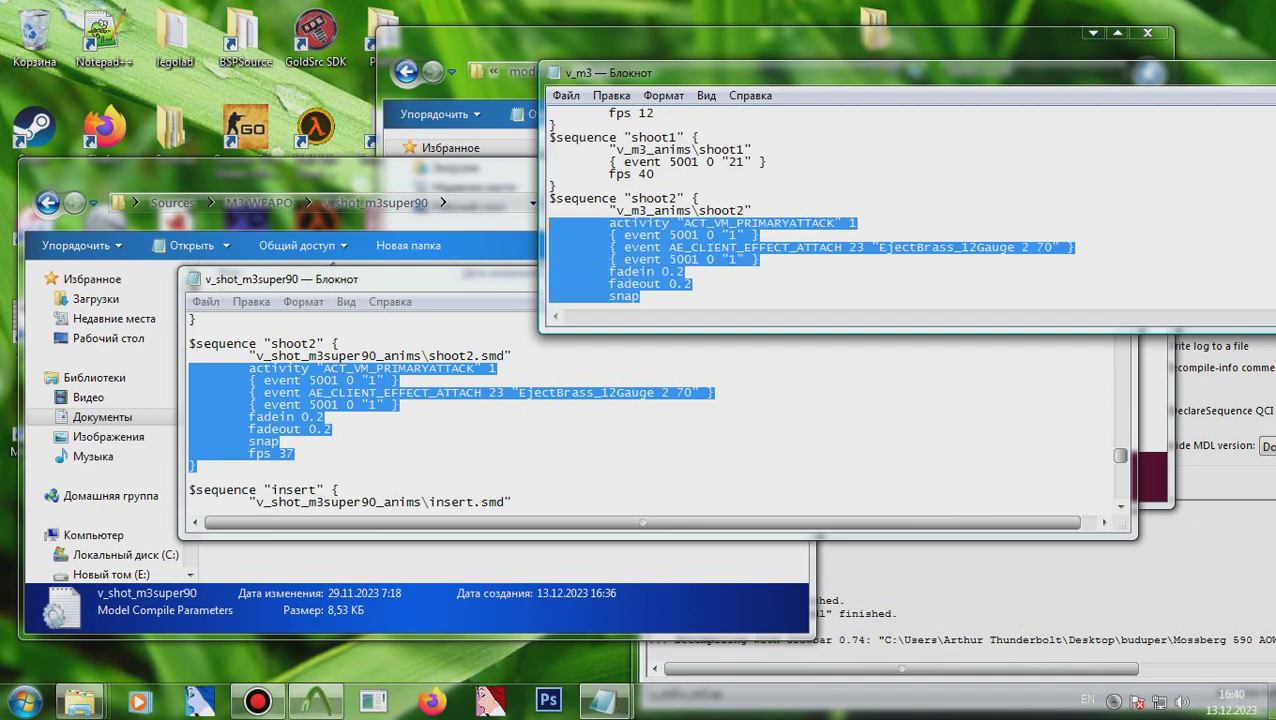
drag(556, 186, 550, 162)
key(ctrl+v)
Step: Copy the reference idle settings (ACT_VM_IDLE, fadein and fadeout 0.2, fps 12) into v_m3's idle sequence and close the reference file
scroll(556, 164, up, 3)
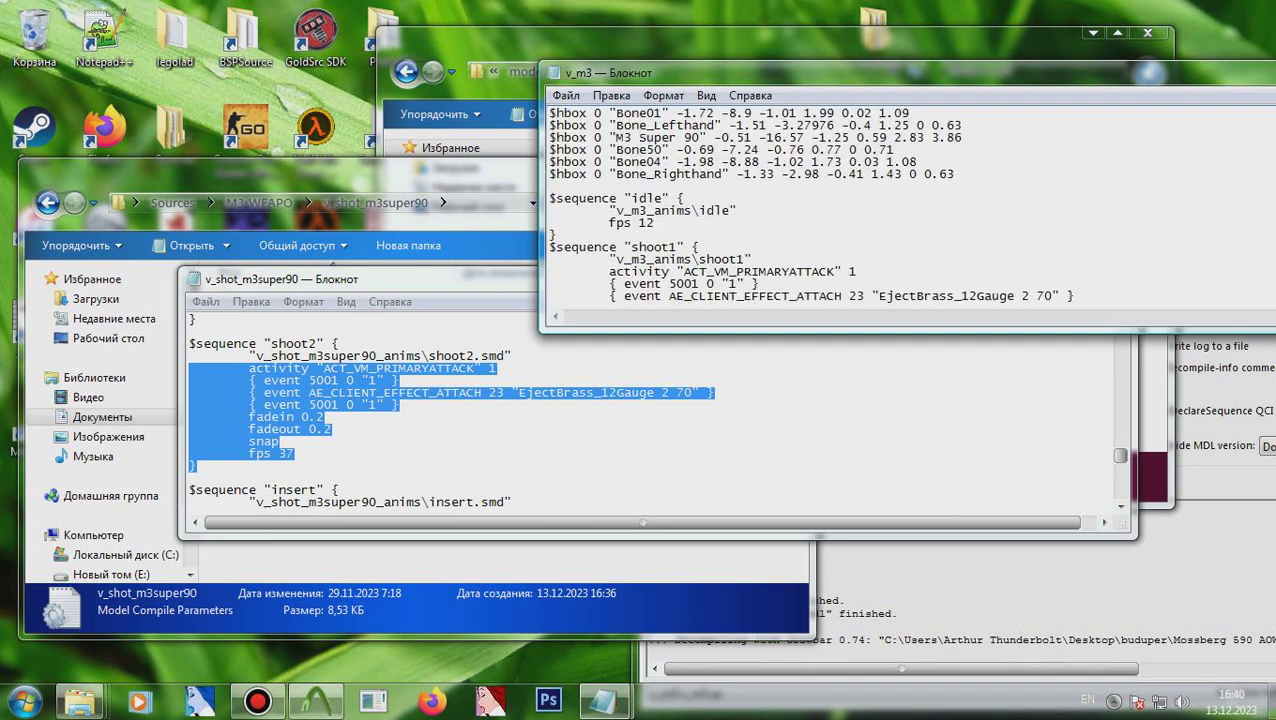
click(560, 430)
scroll(560, 430, up, 7)
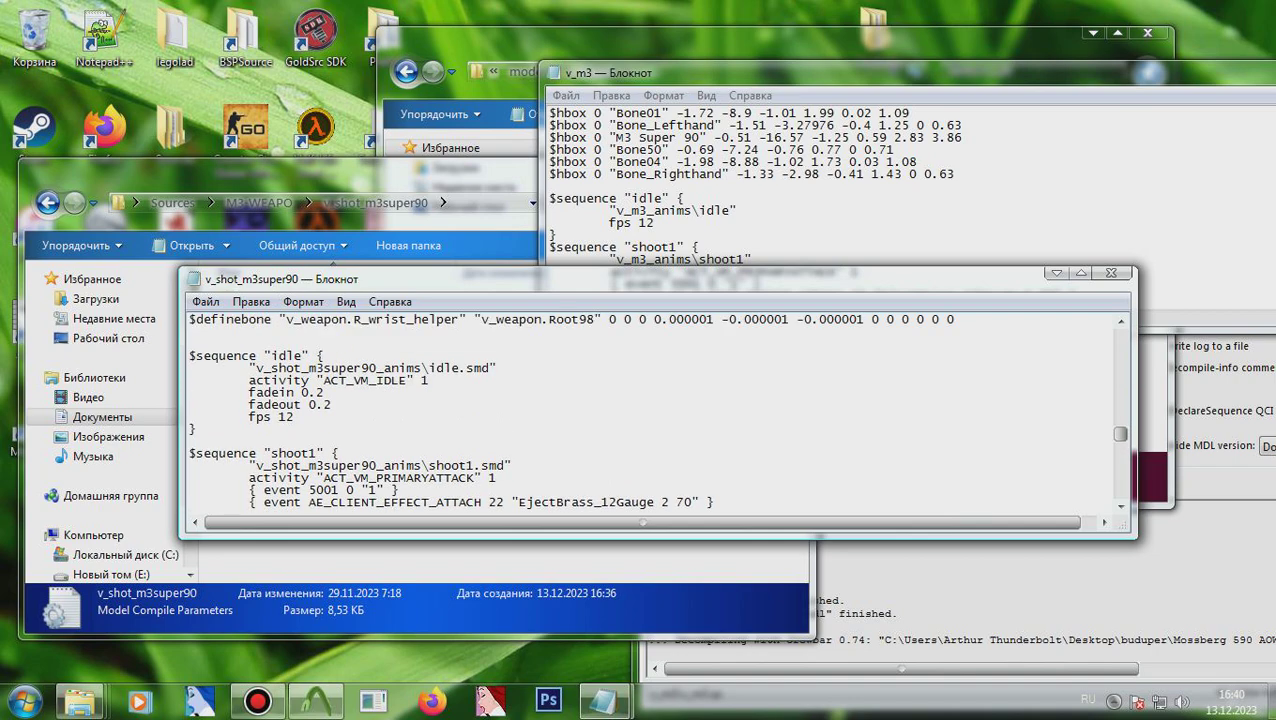
key(shift+Up)
key(shift+Up)
key(shift+Up)
key(shift+Up)
key(shift+Up)
key(ctrl+c)
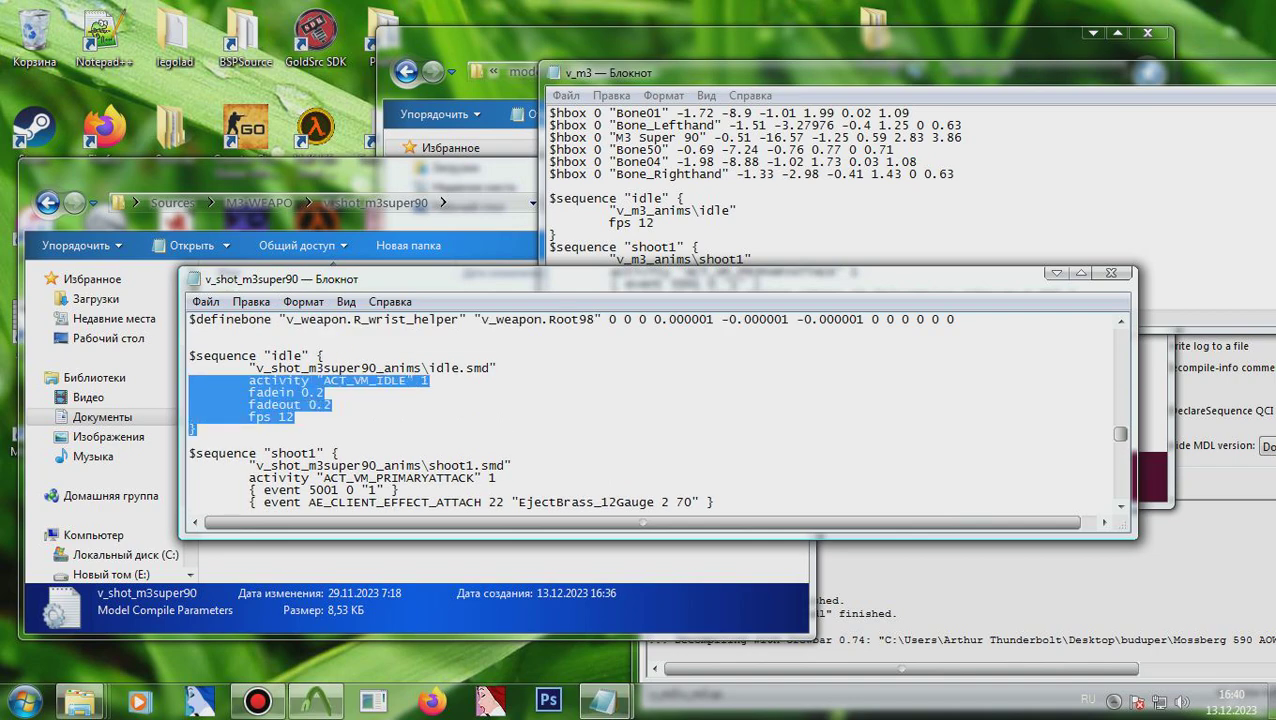
click(1111, 273)
drag(556, 235, 550, 223)
key(ctrl+v)
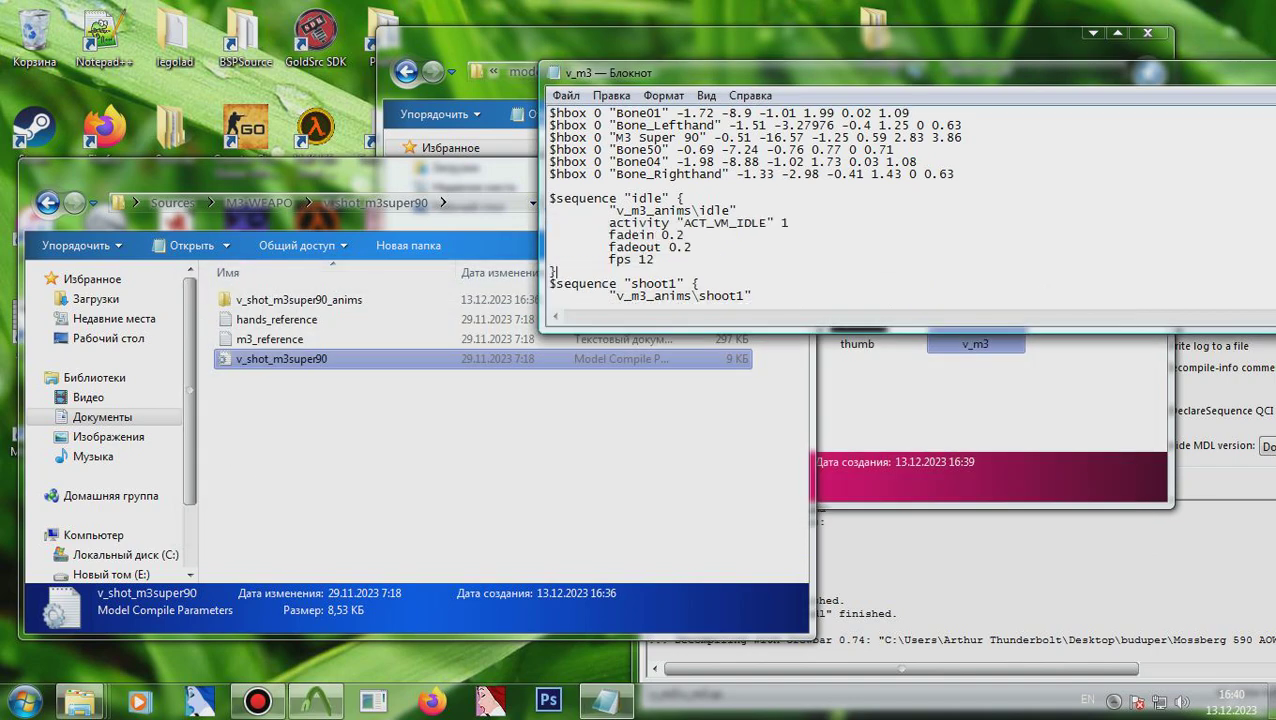
Step: Add the line $cdmaterials "models\v_m3\" below $contents in v_m3
scroll(695, 205, up, 5)
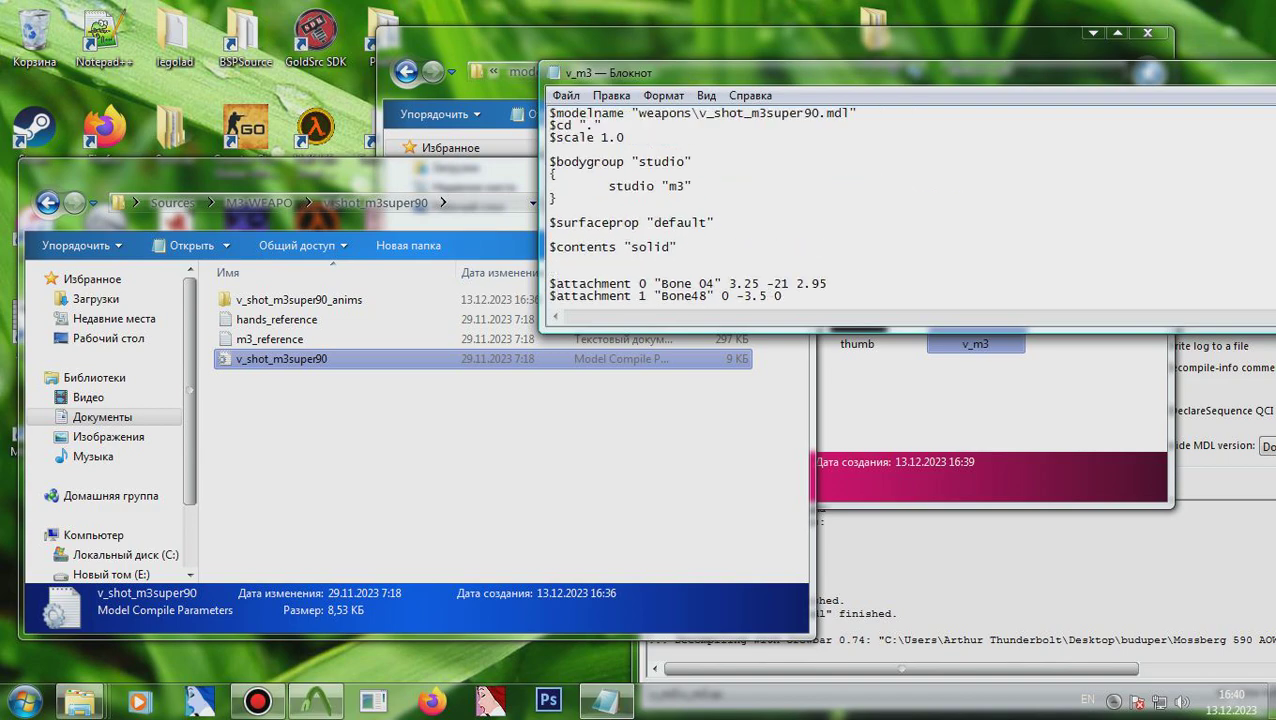
scroll(695, 205, down, 3)
scroll(695, 205, up, 3)
key(Return)
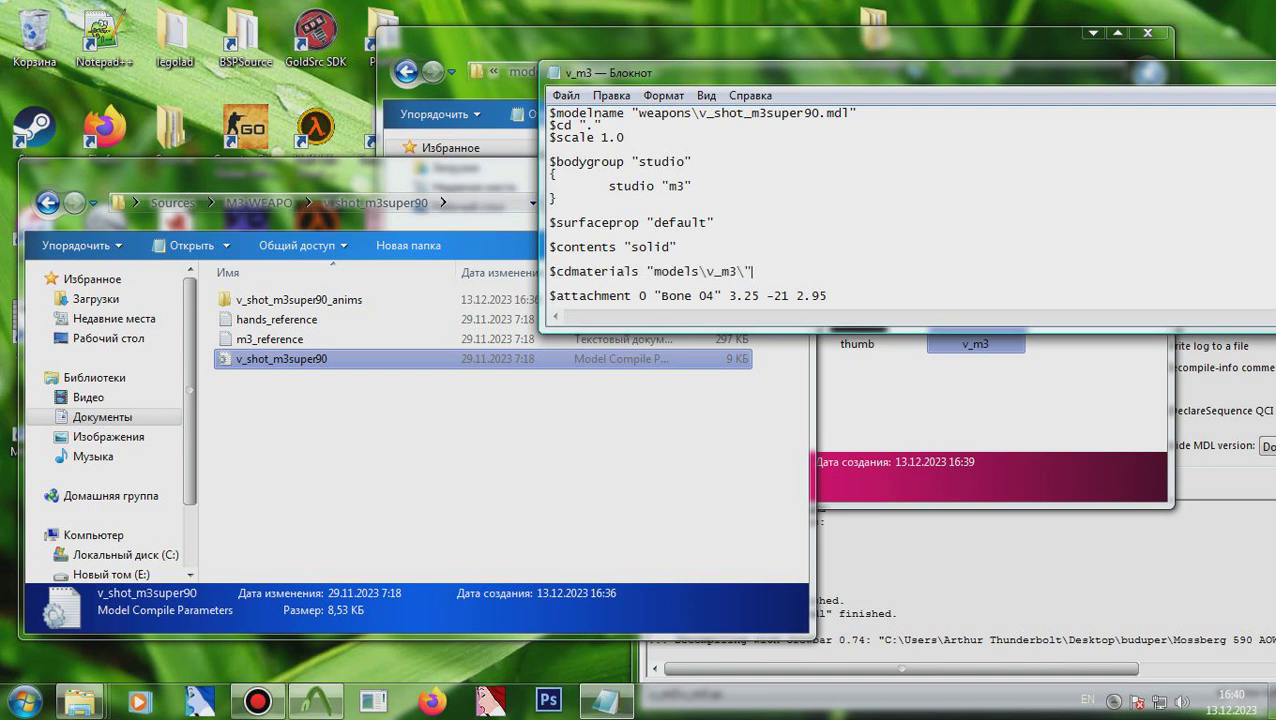
Step: Close the edited v_m3 QC file and return to the v_m3 folder
drag(880, 73, 581, 157)
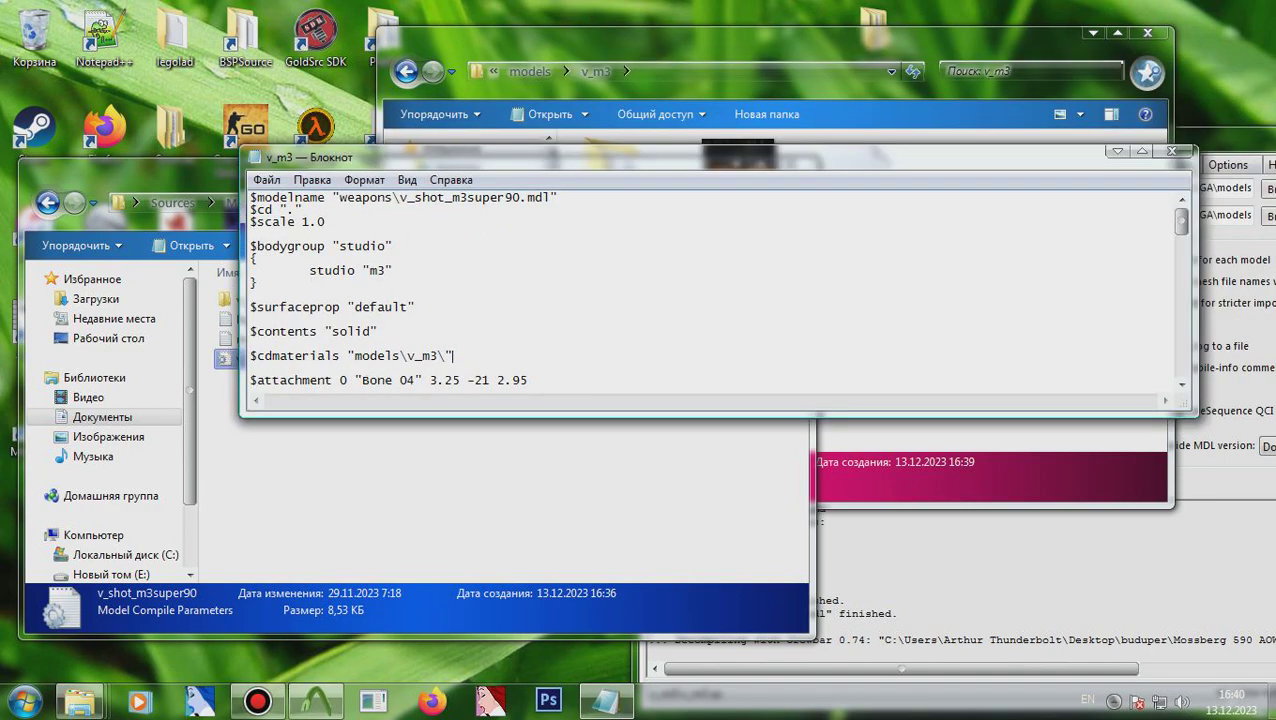
click(1172, 151)
click(1088, 310)
Step: Look through the w_m3 folder's files and return to the textures in the v_m3 folder
click(530, 72)
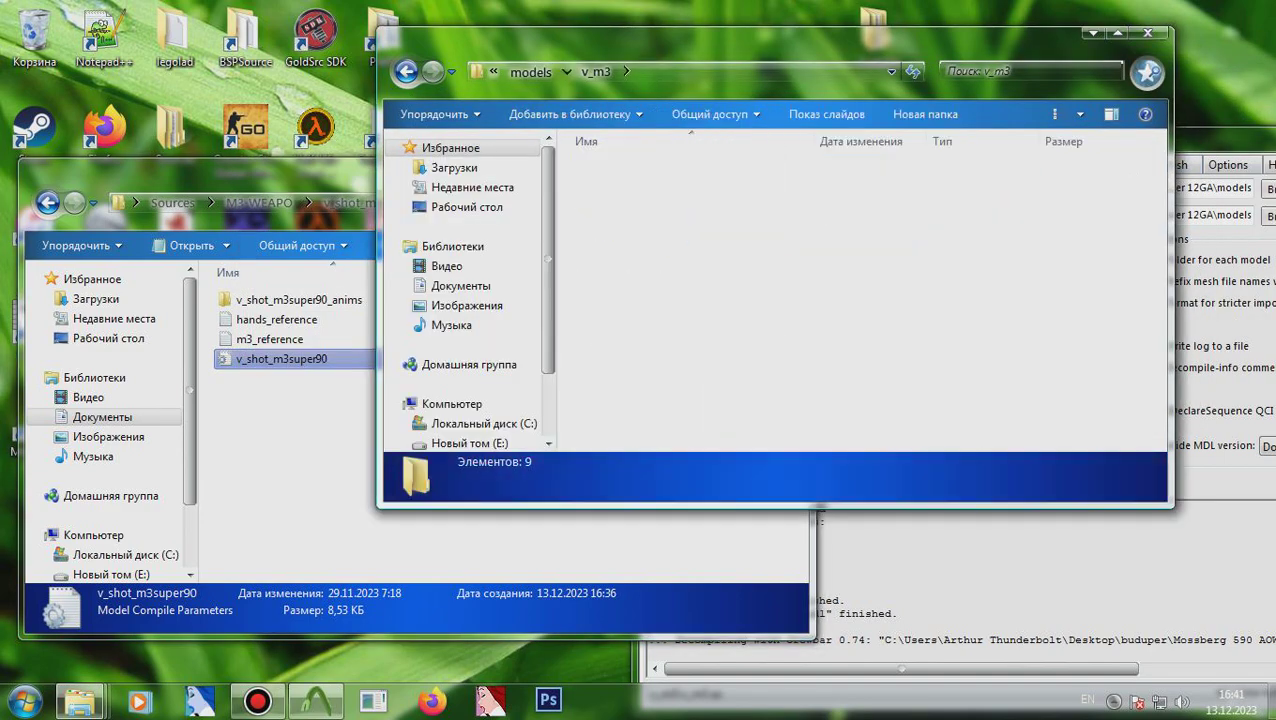
double_click(614, 187)
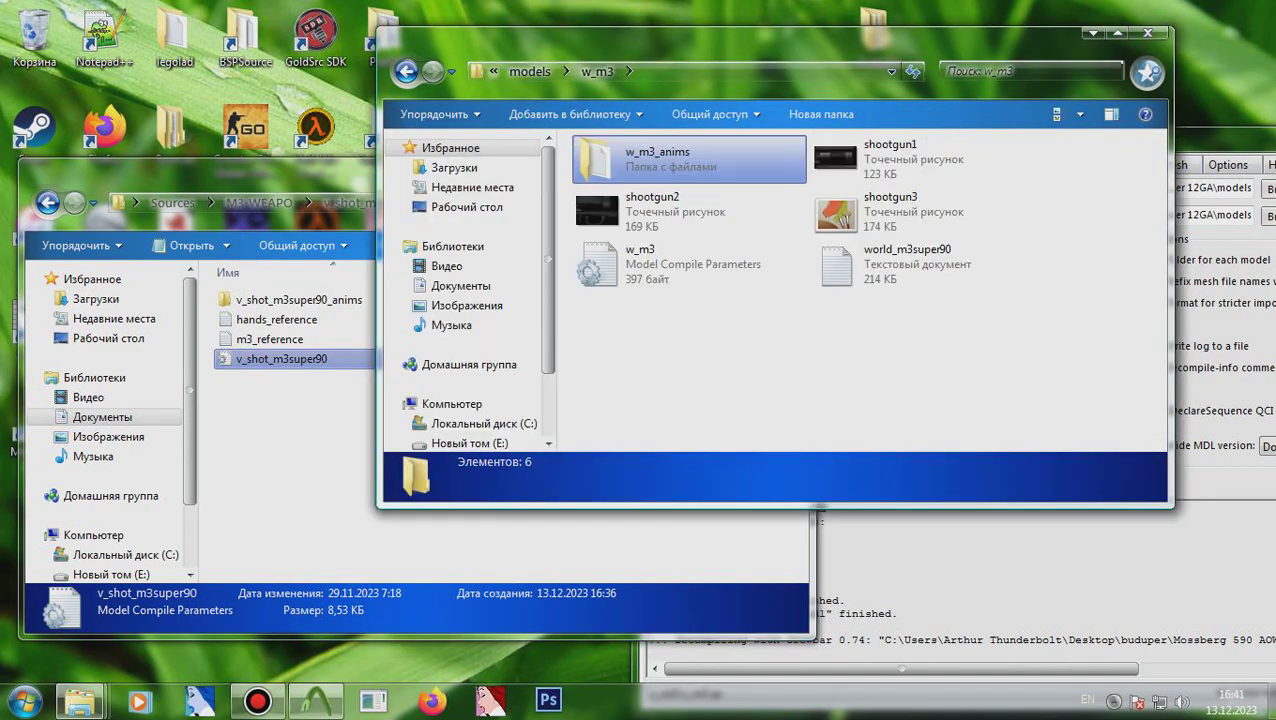
key(BackSpace)
key(Up)
key(Return)
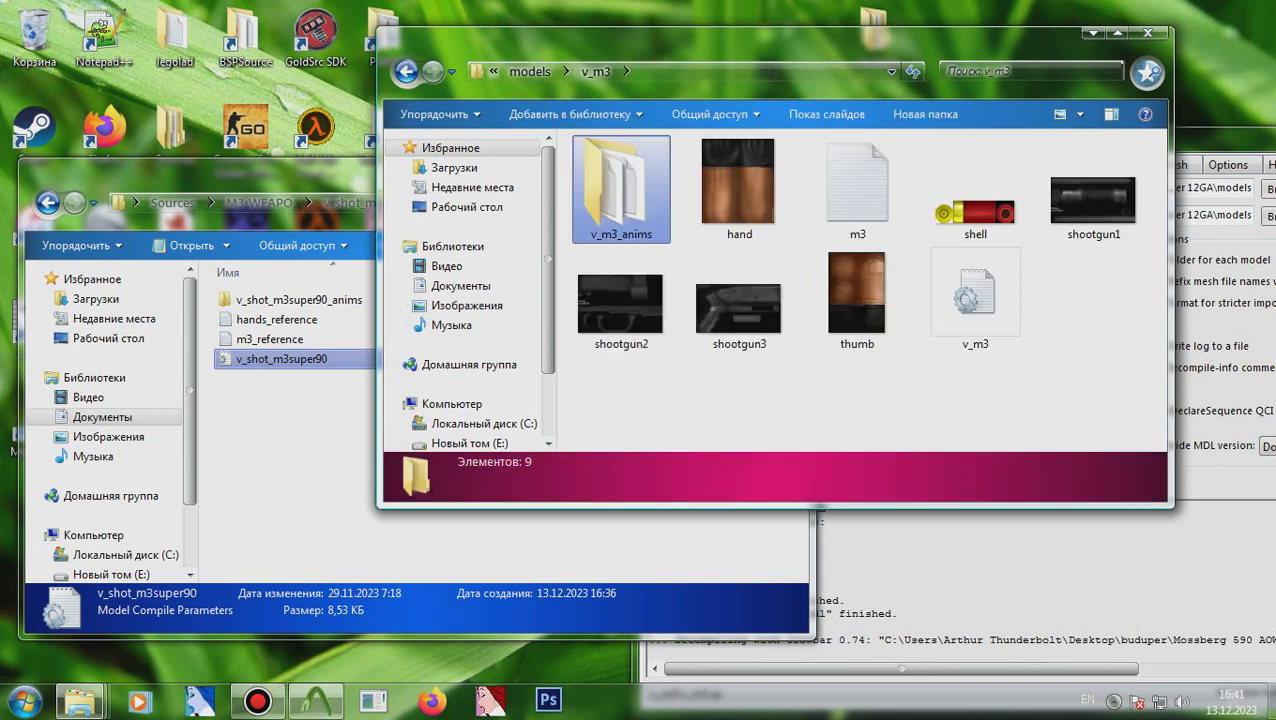
click(738, 308)
click(880, 395)
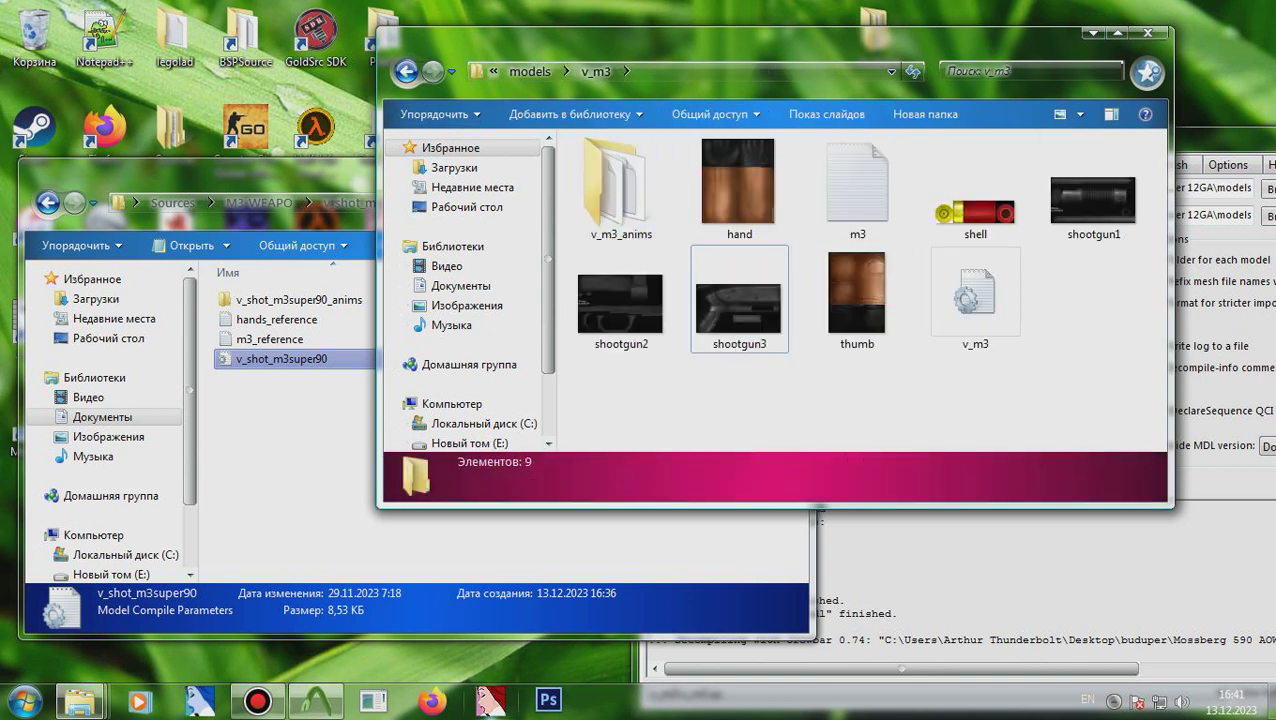
Step: Switch to VTFEdit and set the Batch Convert input folder to the models folder of Mossberg 590 AOW Cruiser 12GA
click(490, 701)
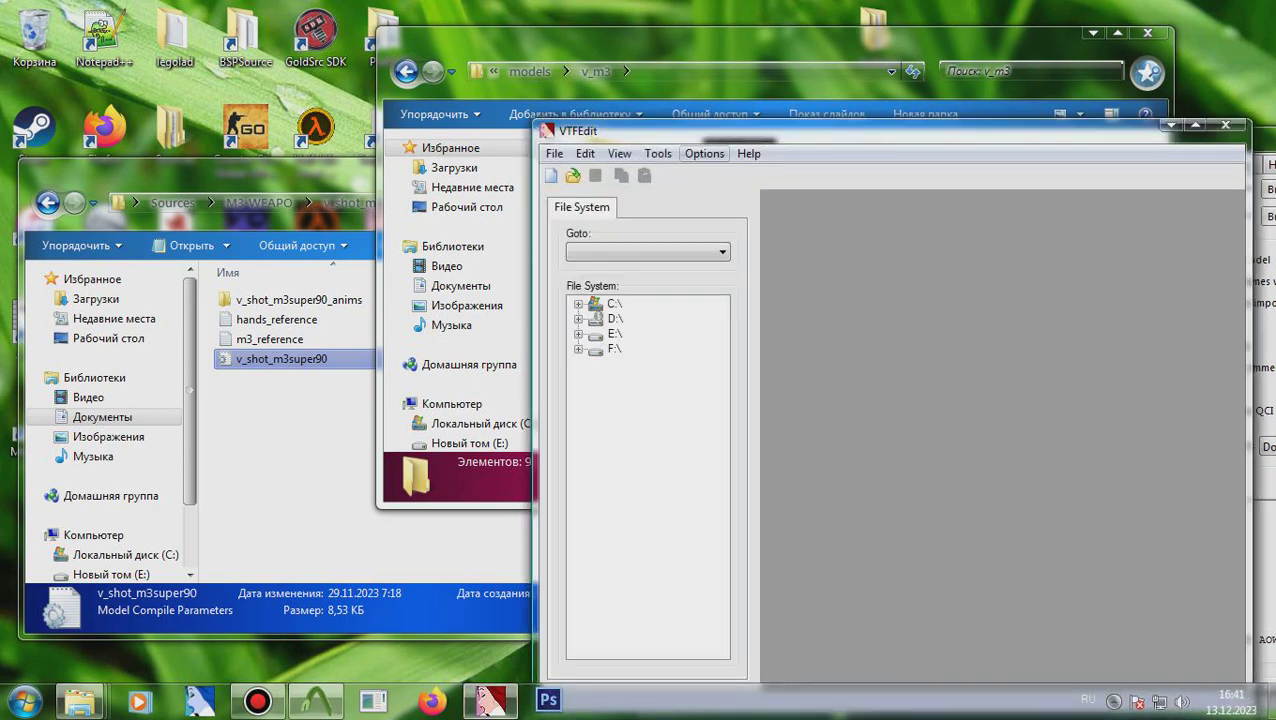
click(657, 153)
click(700, 198)
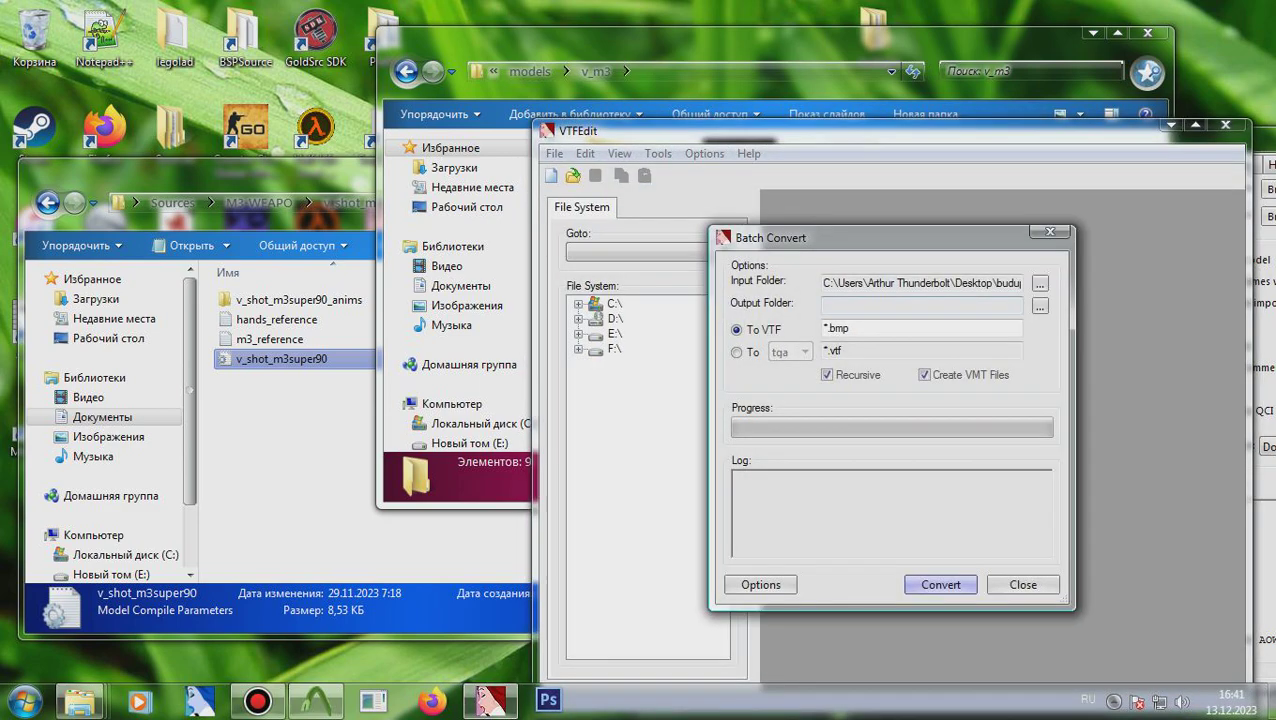
click(1040, 284)
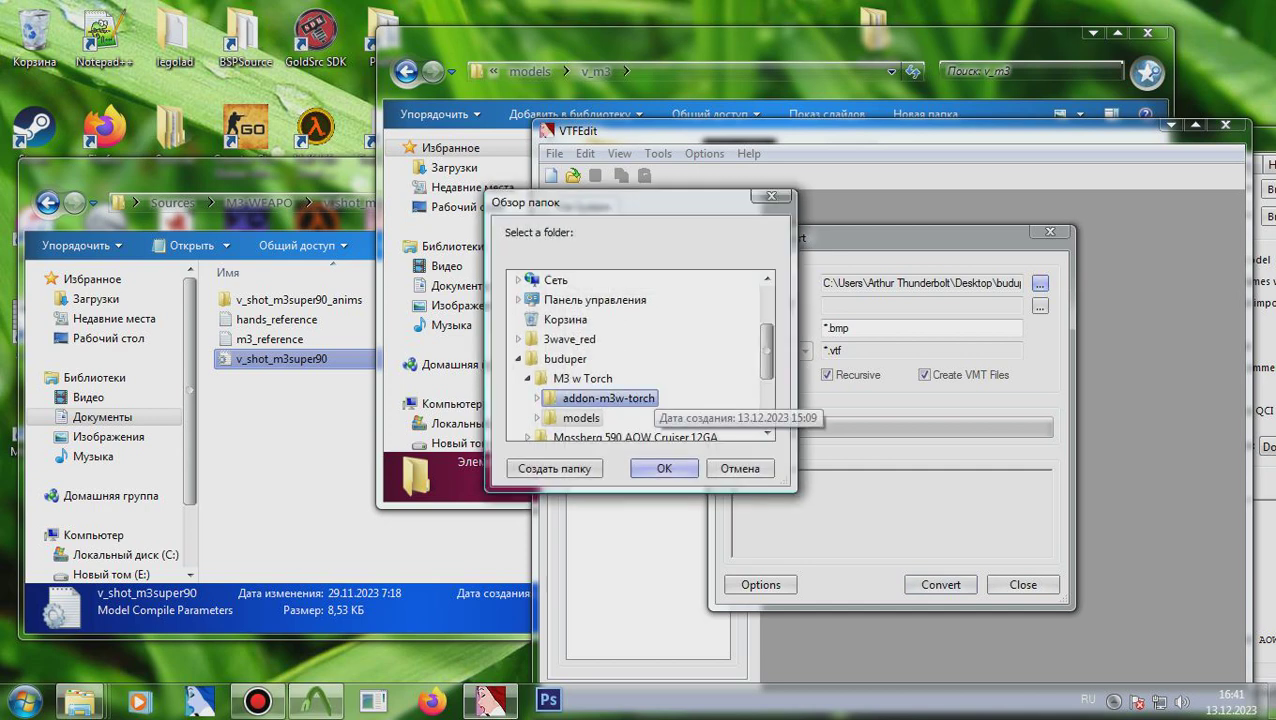
click(528, 378)
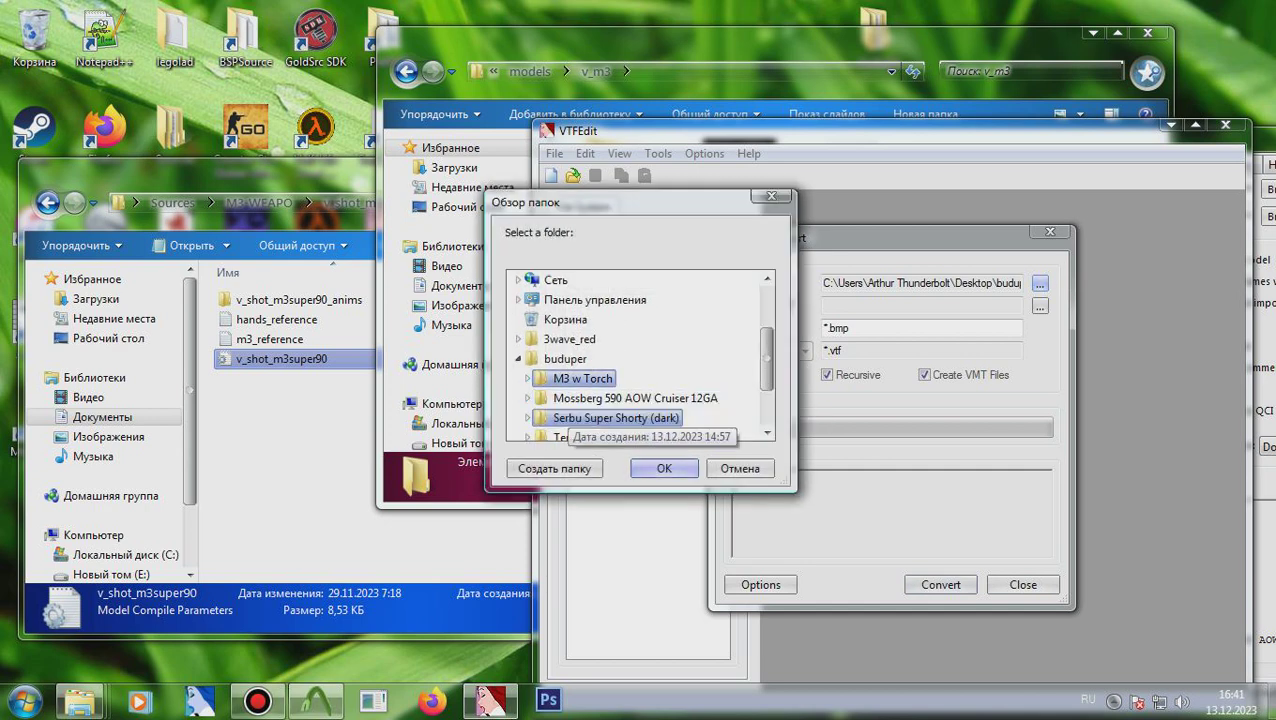
click(602, 417)
click(619, 400)
scroll(619, 402, down, 2)
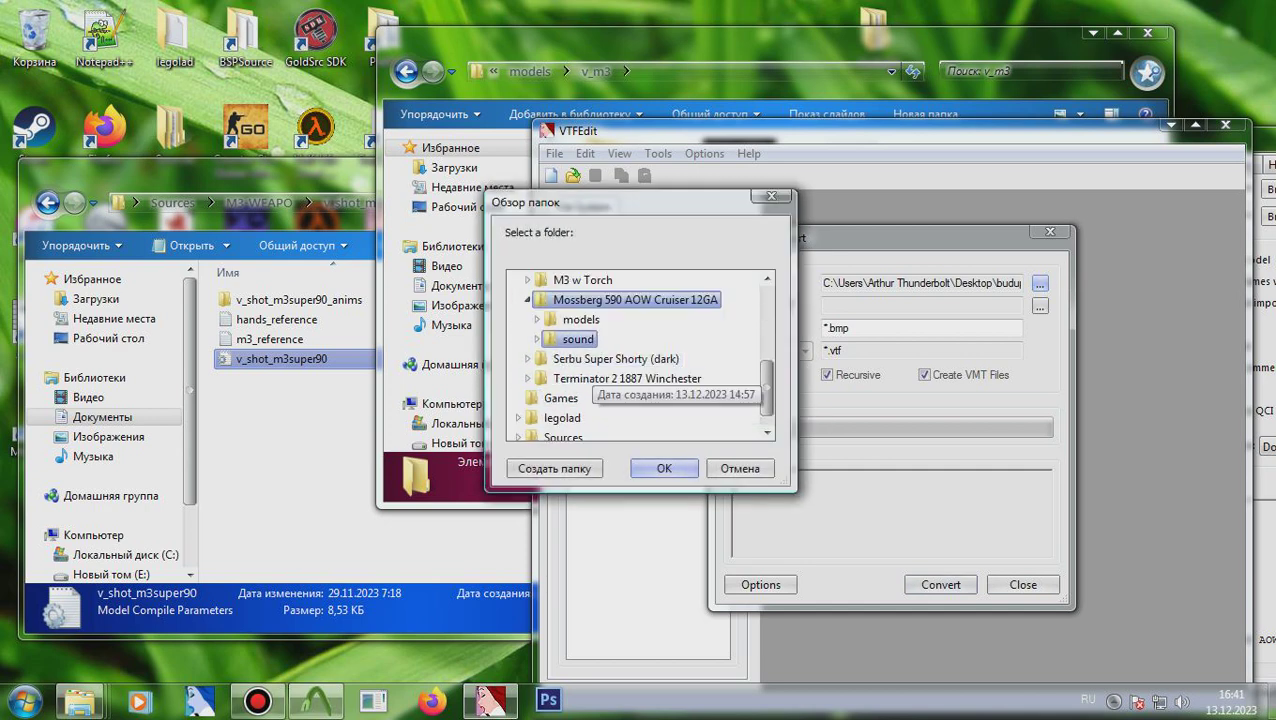
click(582, 319)
scroll(600, 355, down, 2)
click(664, 468)
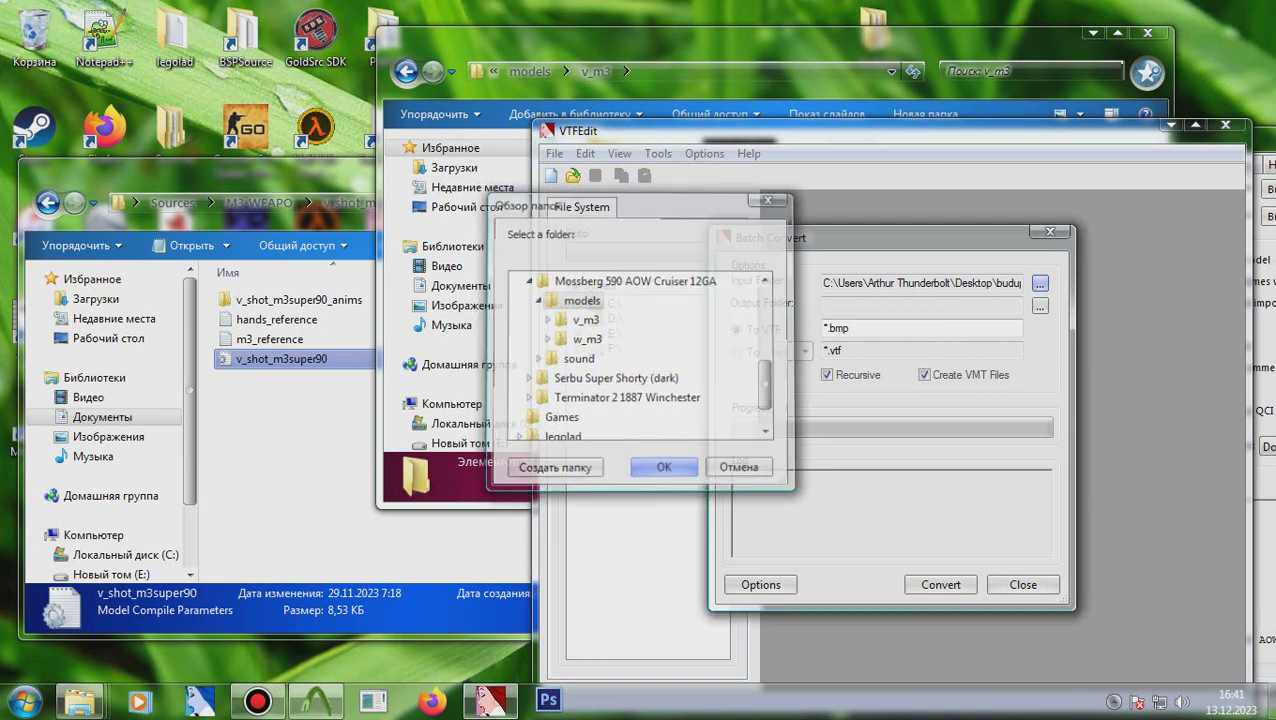
Step: Create a materials folder on the desktop with a models subfolder and choose that subfolder as the batch output folder
click(1040, 305)
click(554, 468)
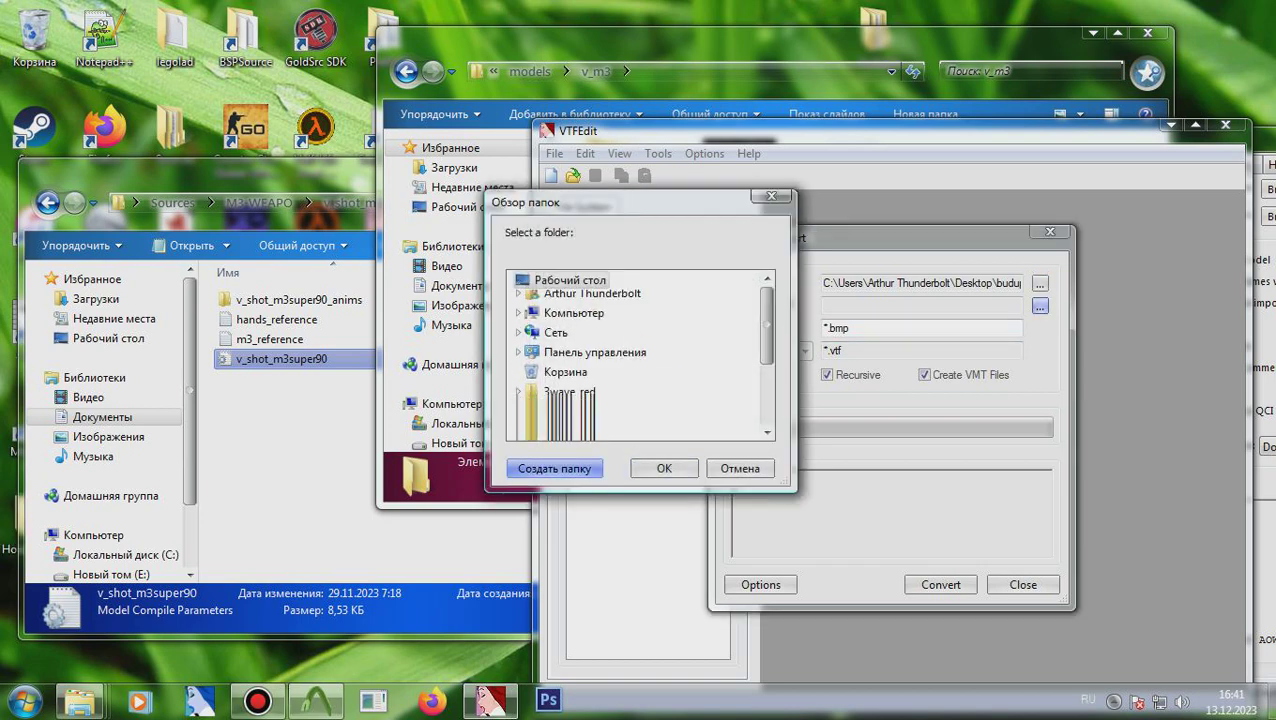
text(materials)
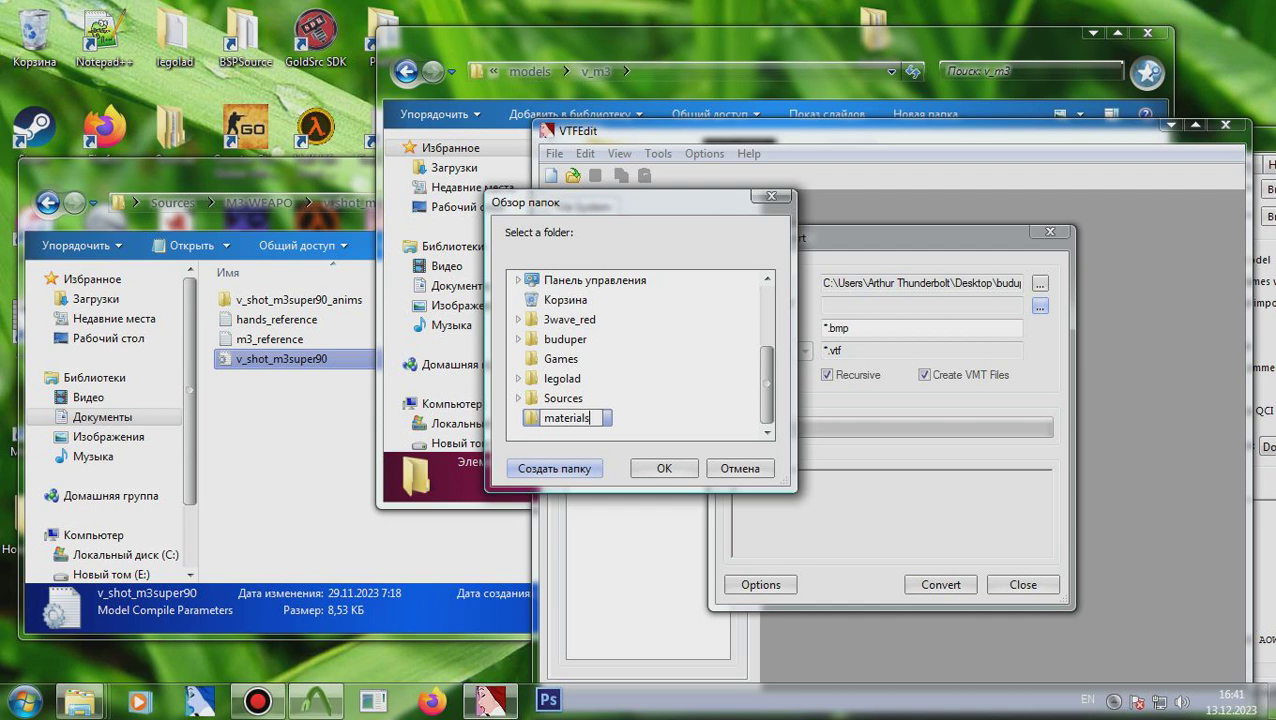
key(Return)
click(554, 468)
text(mode)
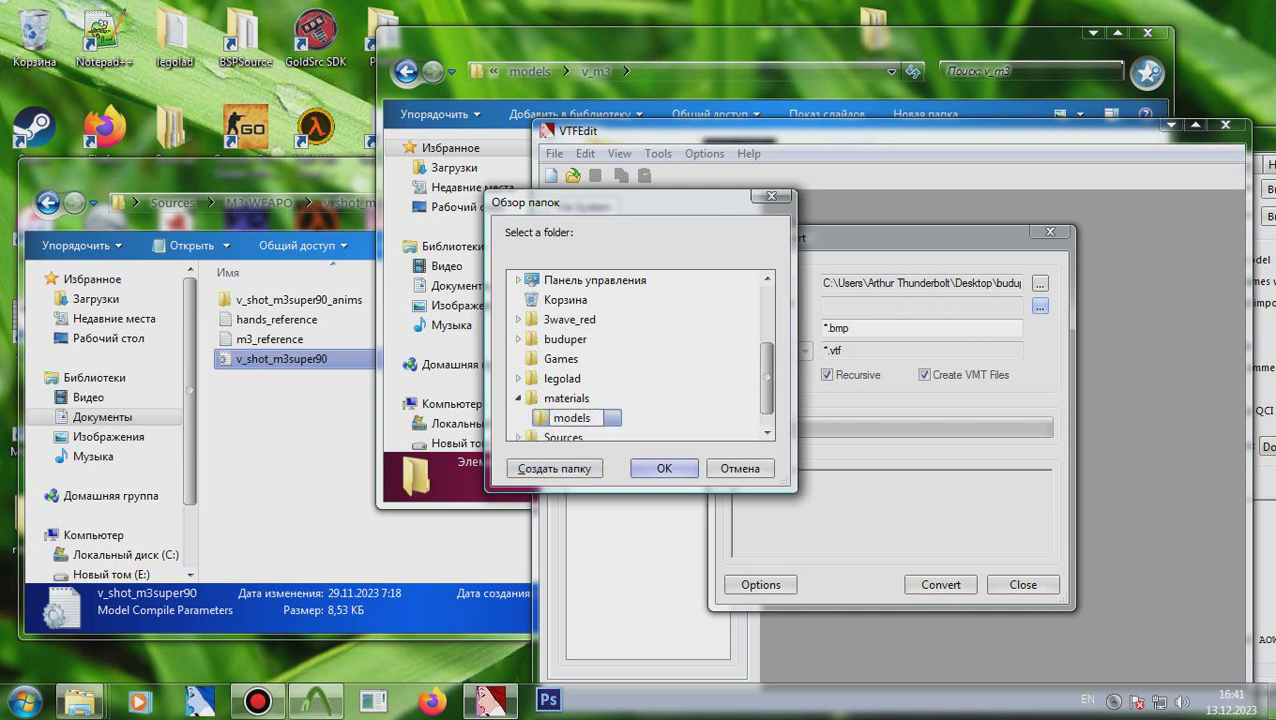
text(ls)
key(Return)
key(Return)
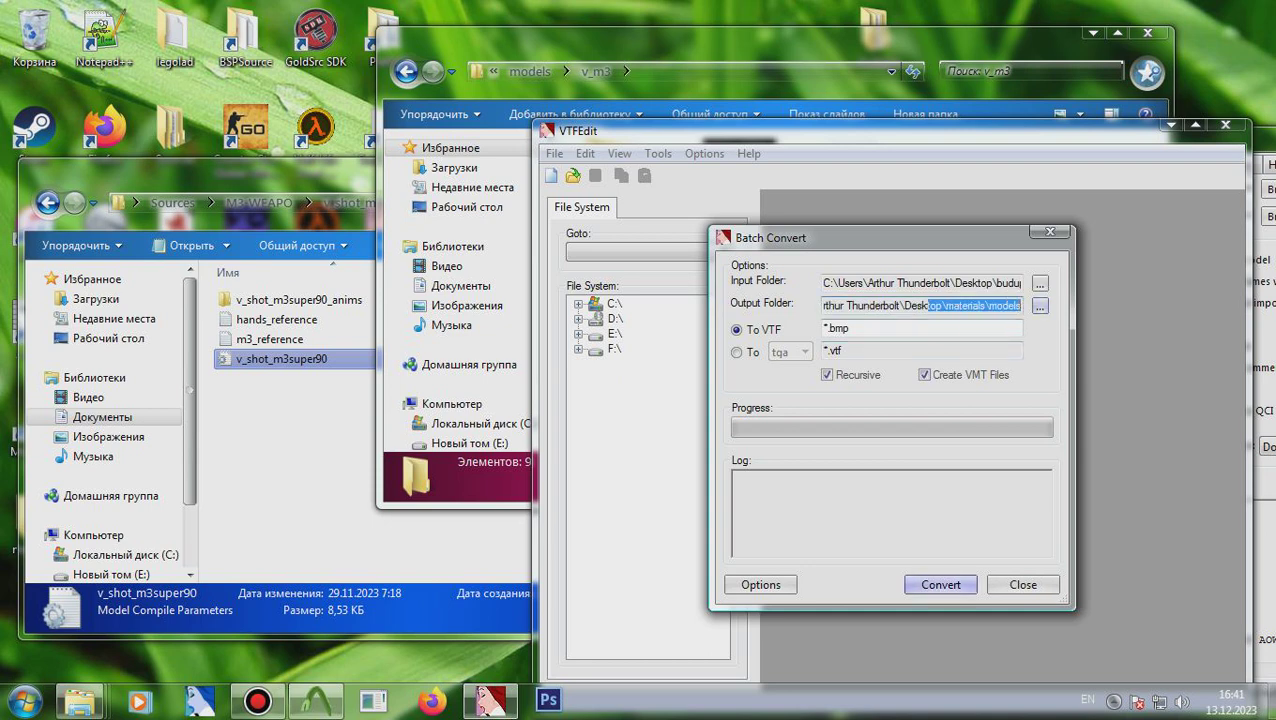
Step: Batch convert the *.bmp textures to VTF with VMT files and close VTFEdit
key(Return)
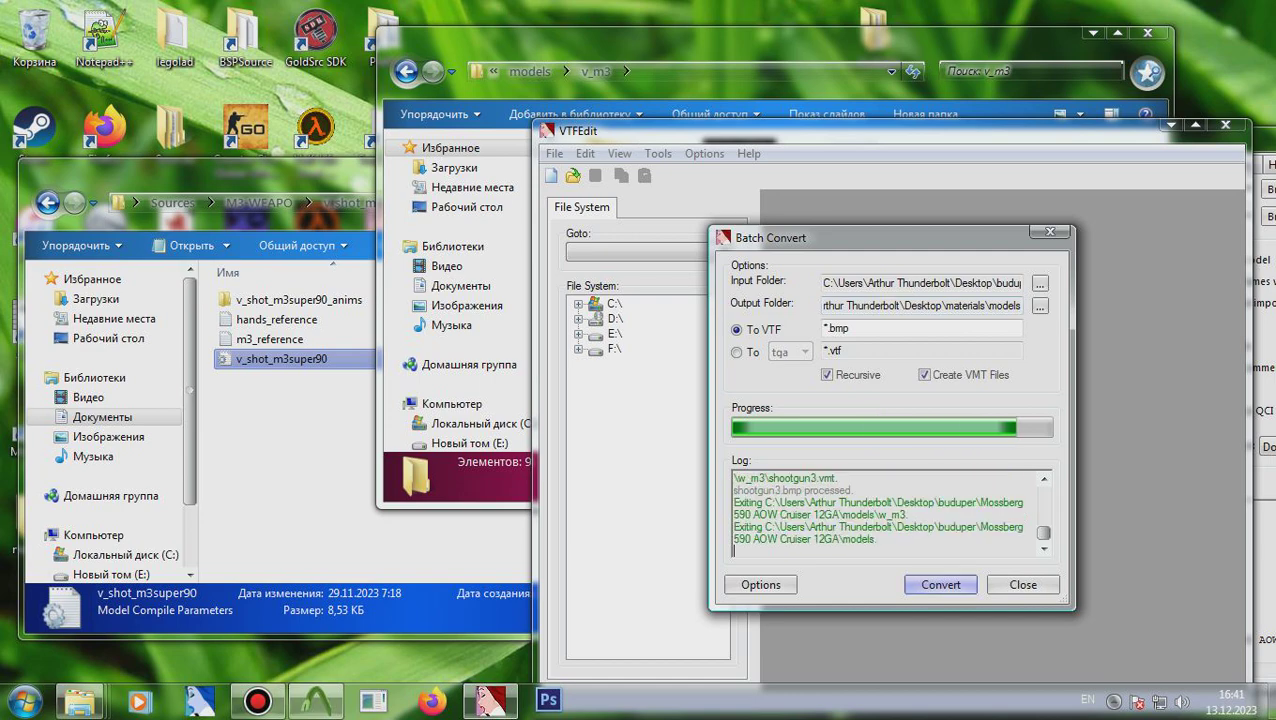
click(1023, 584)
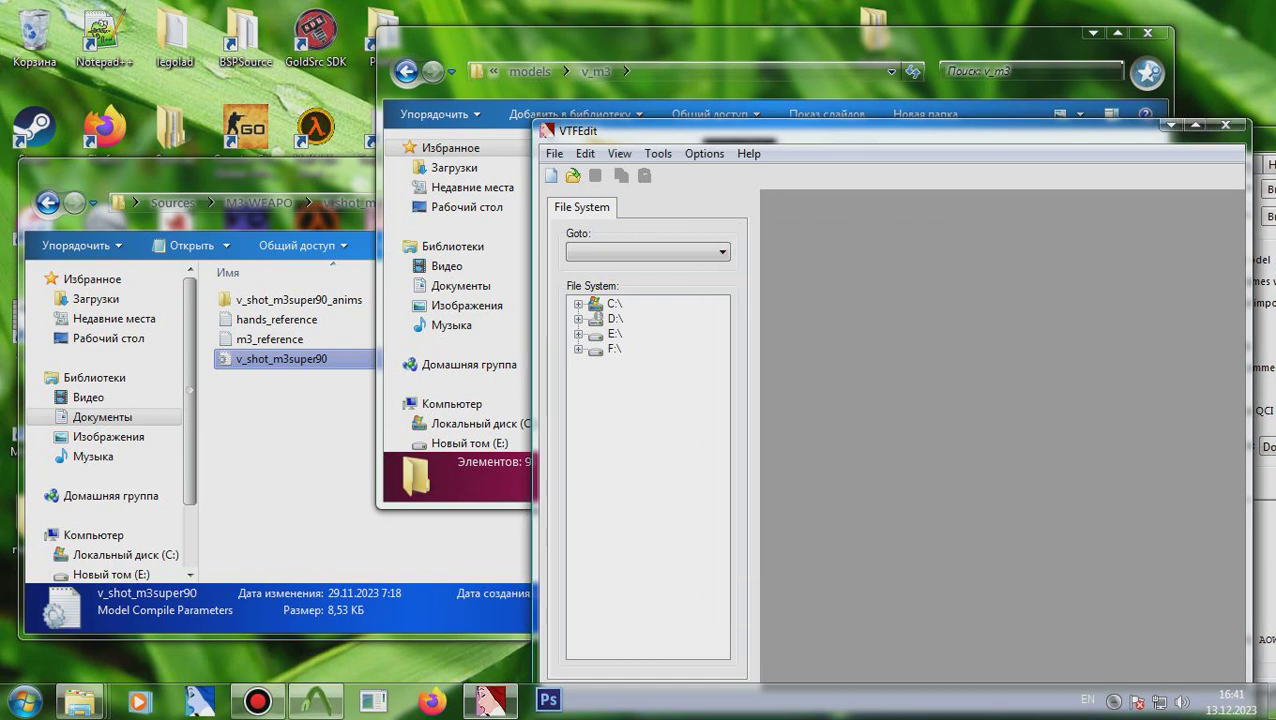
click(1225, 124)
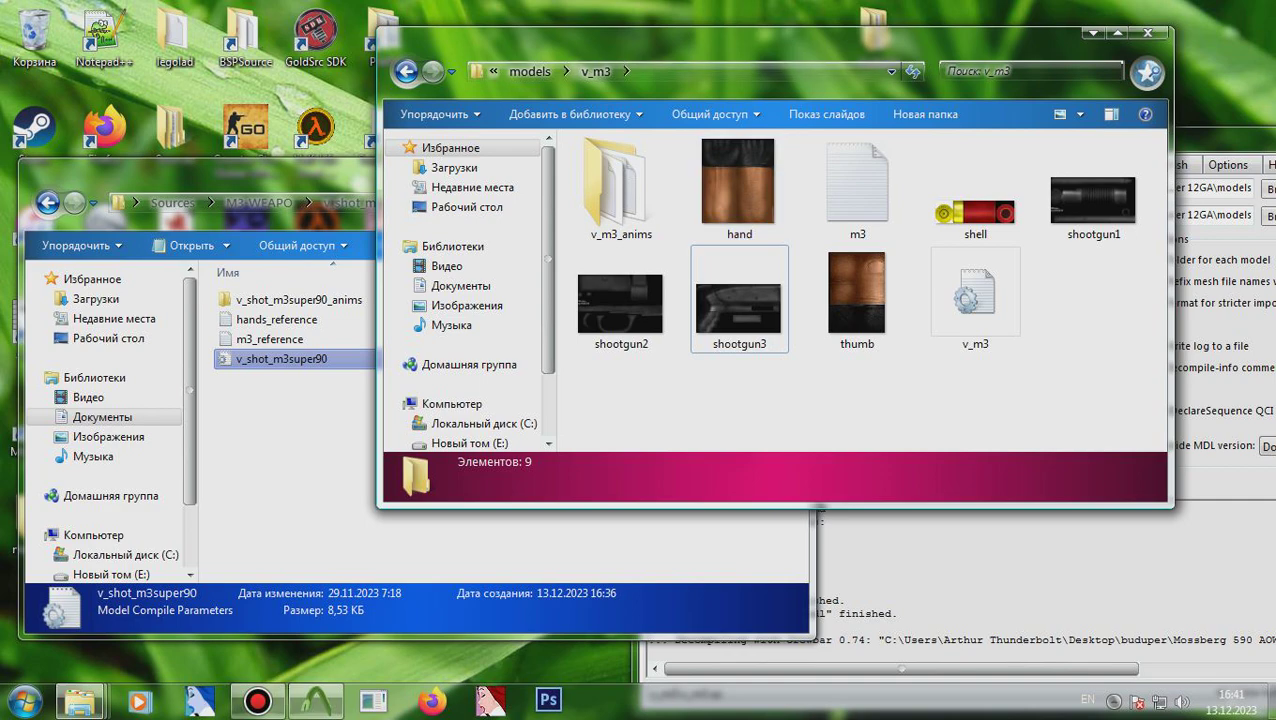
Step: Copy the v_m3 folder path, switch to Crowbar and set it as the QC input for compiling
click(858, 71)
key(ctrl+c)
click(1220, 400)
click(1019, 164)
click(1030, 188)
key(ctrl+a)
key(ctrl+v)
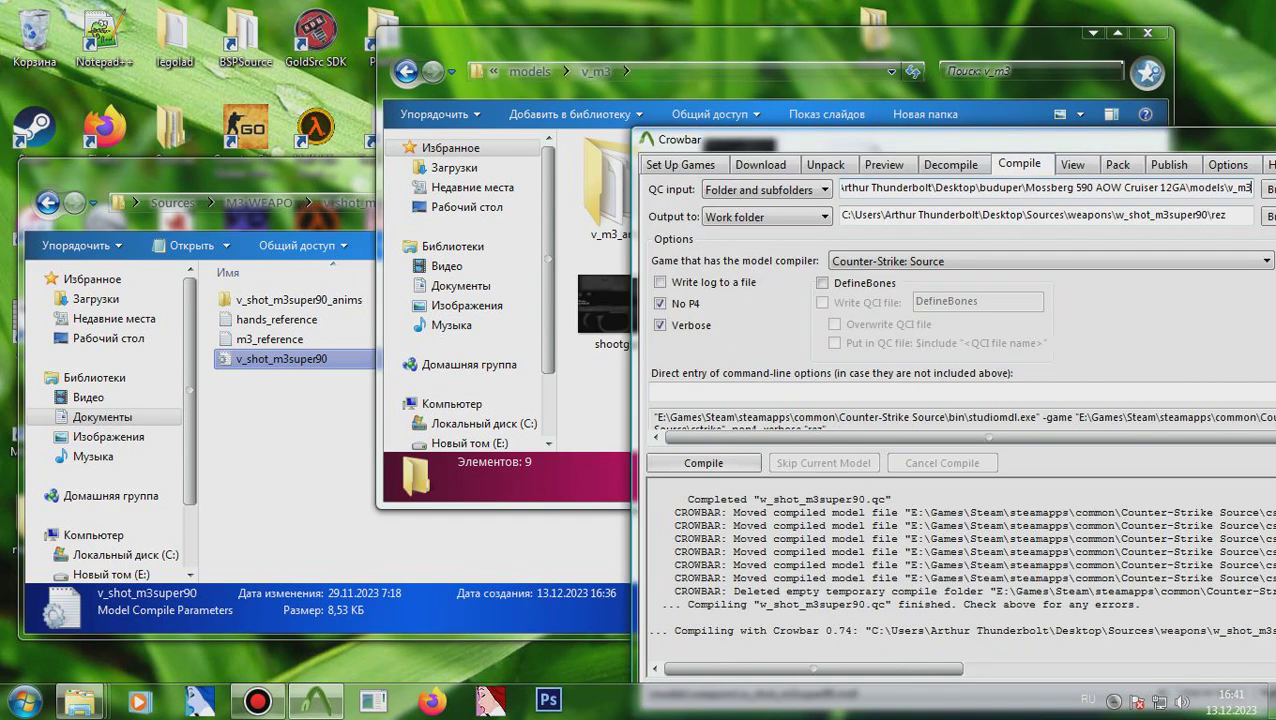
Step: Set the compile output to the same v_m3 folder path and compile the model for Counter-Strike: Source
click(1032, 215)
triple_click(1033, 214)
key(ctrl+v)
click(703, 463)
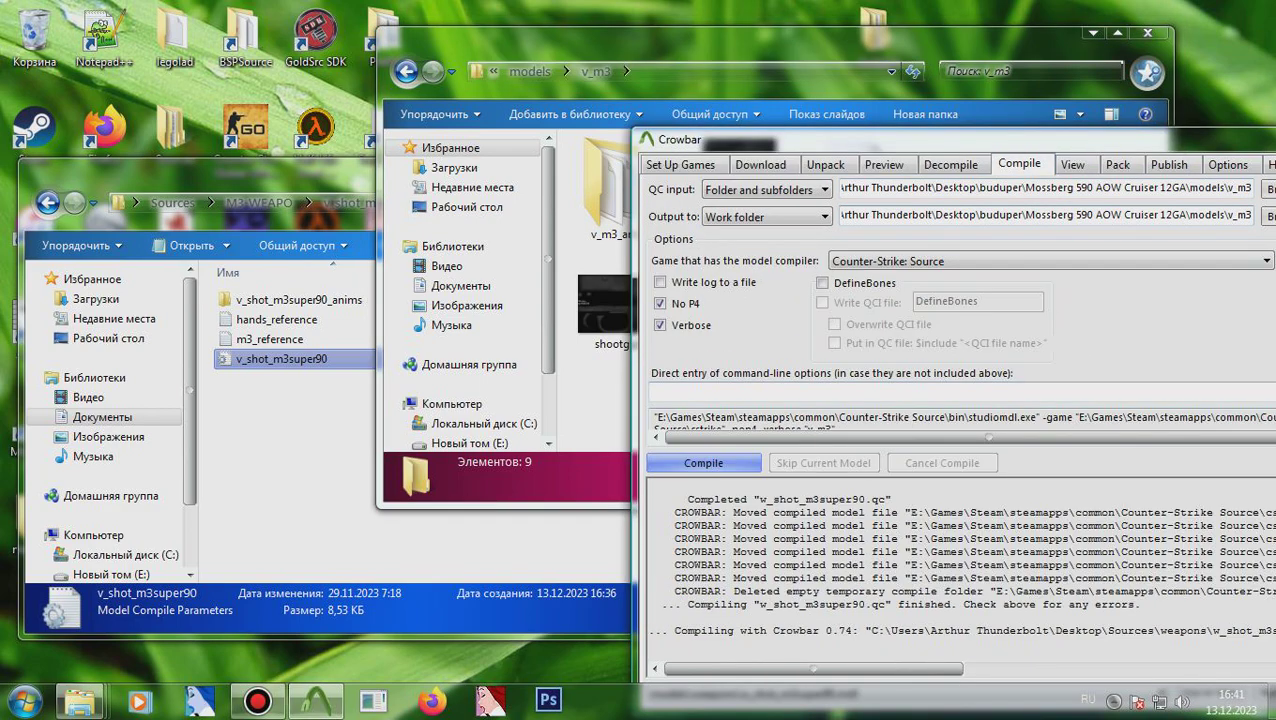
Step: Create a folder named addon in the Mossberg models folder and move the compiled models folder from v_m3 into it
click(598, 398)
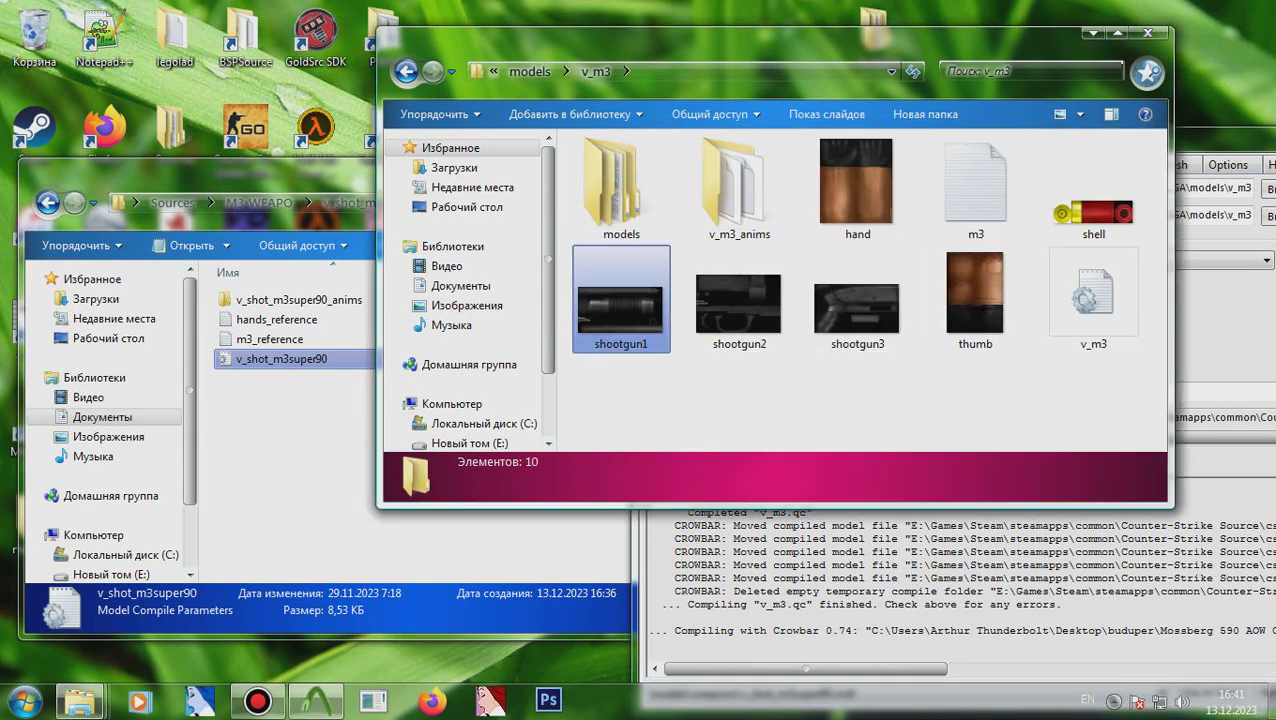
click(621, 195)
double_click(621, 190)
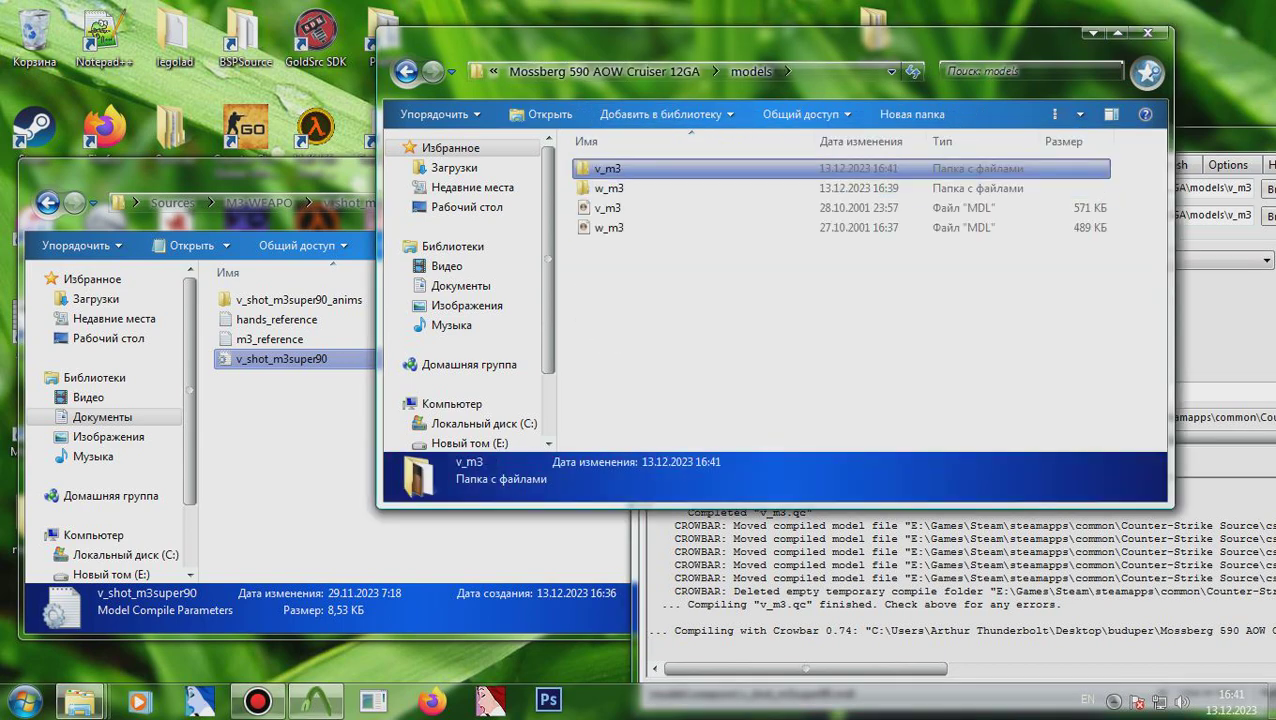
right_click(671, 269)
mouse_move(725, 498)
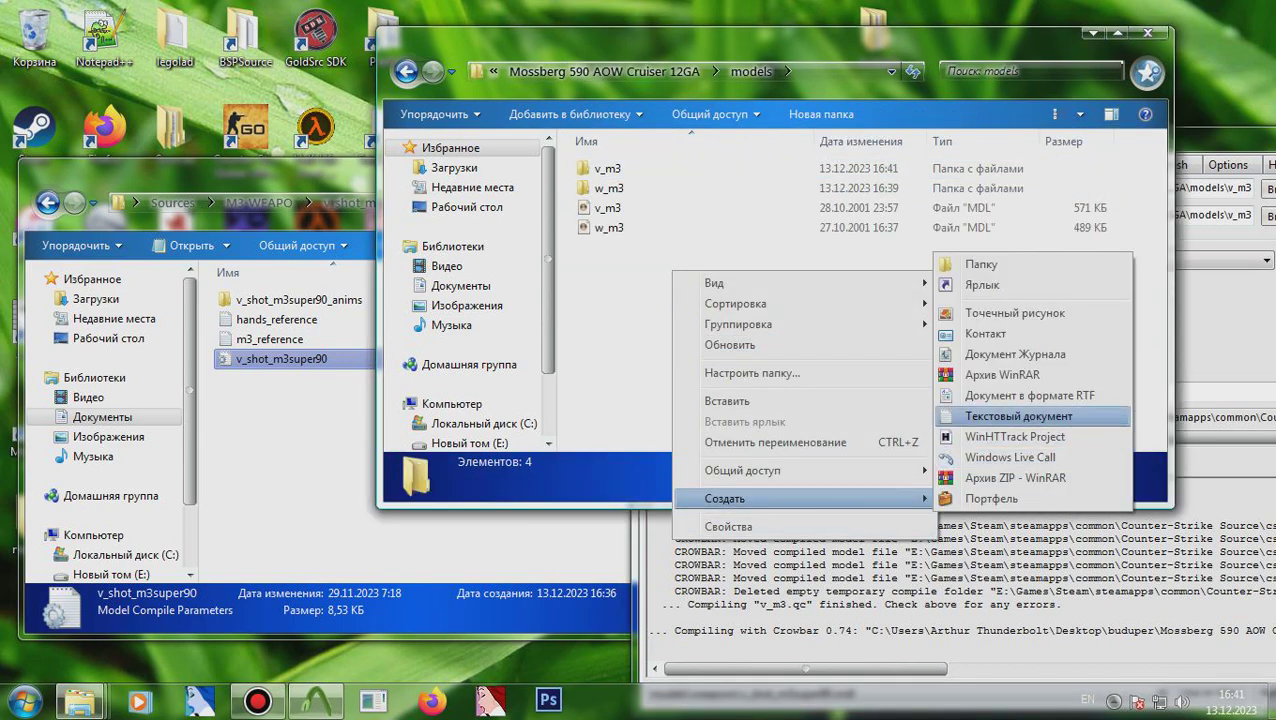
click(981, 264)
text(addon)
key(Return)
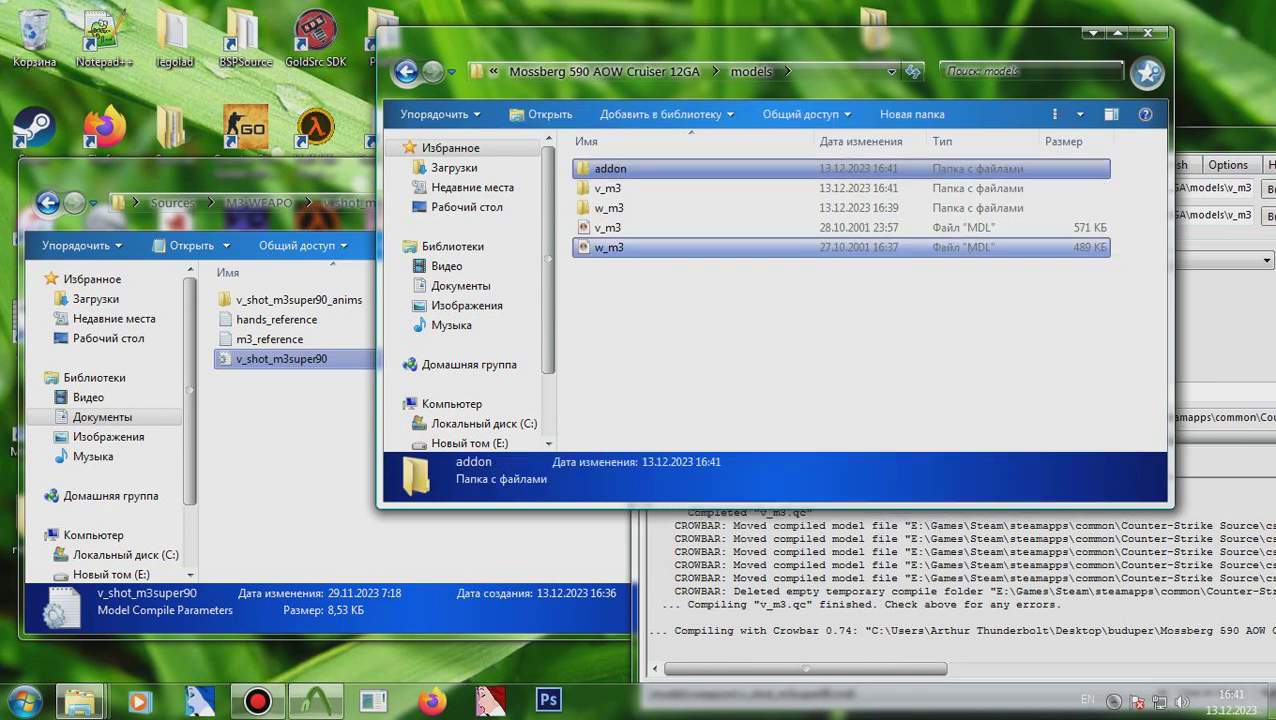
key(Return)
key(ctrl+v)
Step: Move the materials folder from the desktop into the addon folder
drag(150, 176, 222, 209)
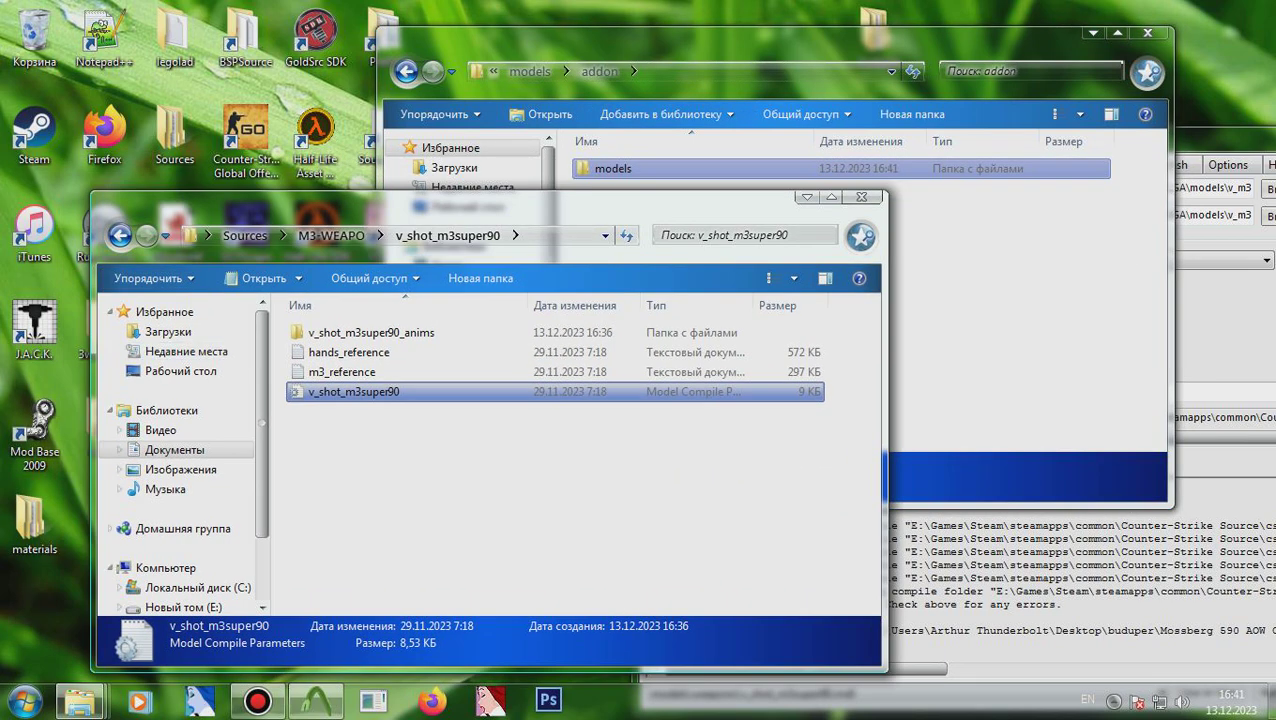
click(34, 524)
key(ctrl+x)
click(950, 310)
key(ctrl+v)
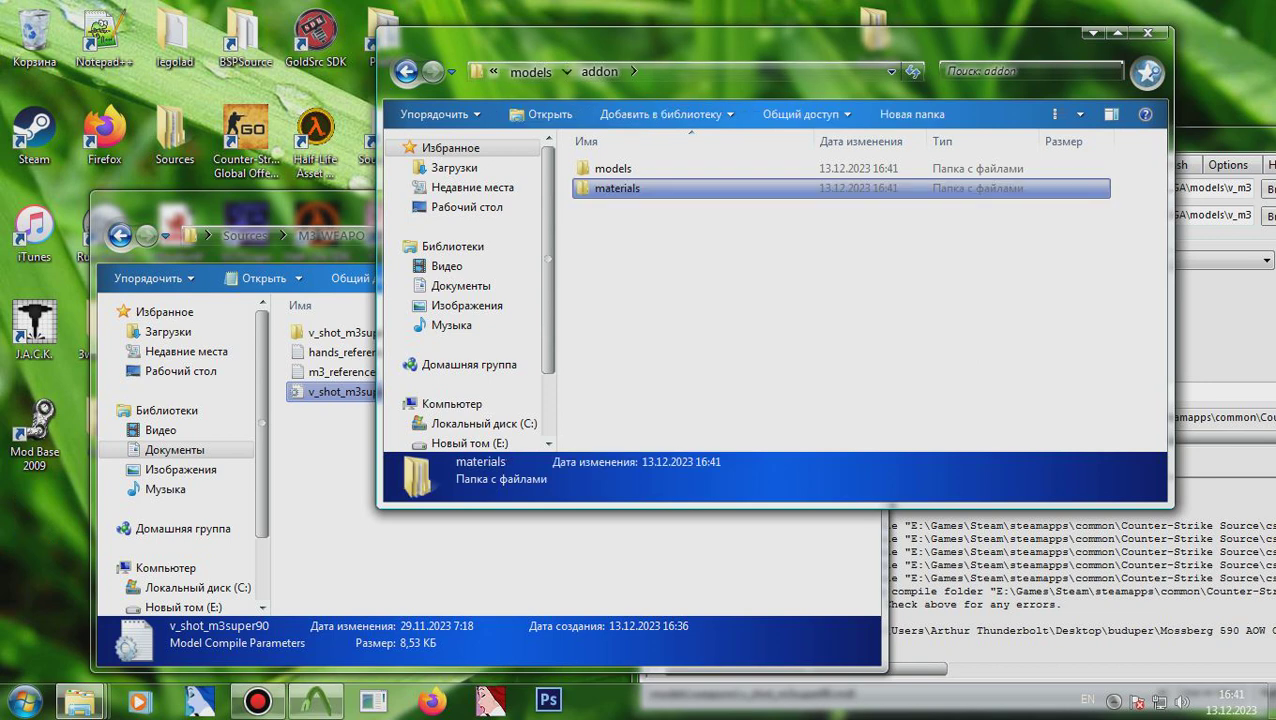
Step: Move the addon folder up into Mossberg 590 AOW Cruiser 12GA, put the sound folder inside it and open addon
click(530, 72)
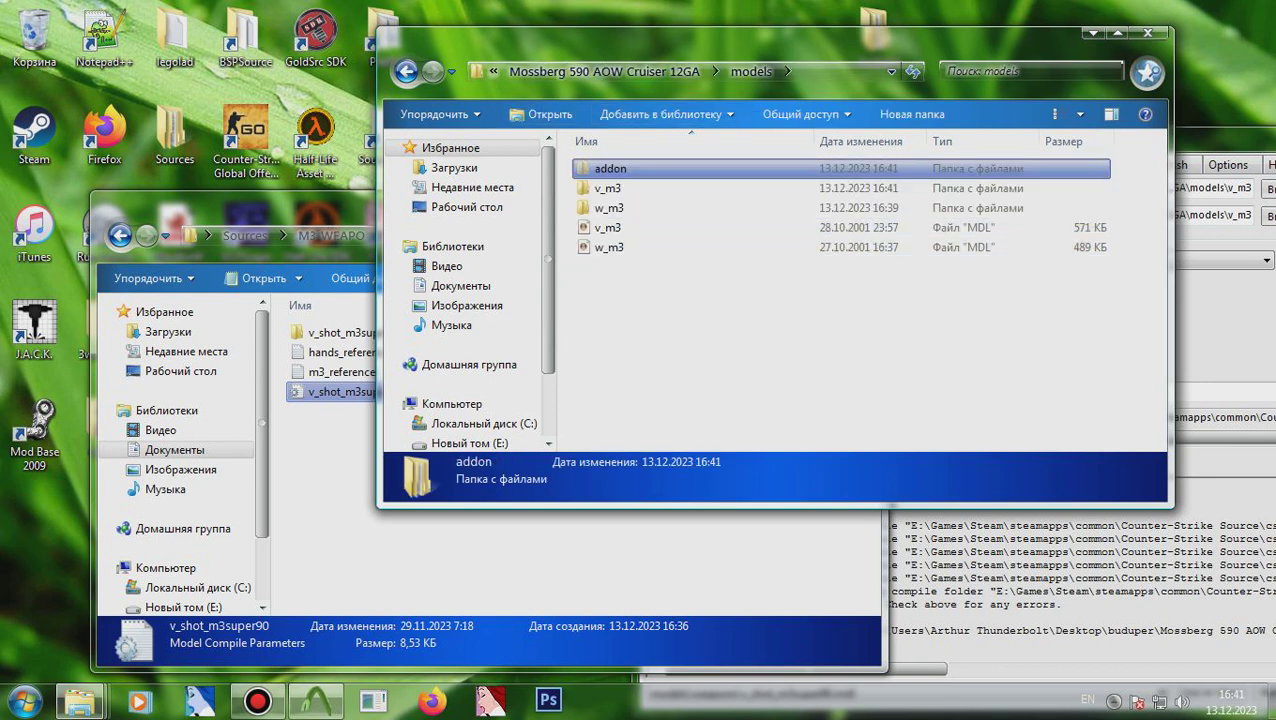
key(BackSpace)
click(661, 210)
key(ctrl+v)
drag(661, 209, 661, 173)
double_click(661, 170)
double_click(655, 170)
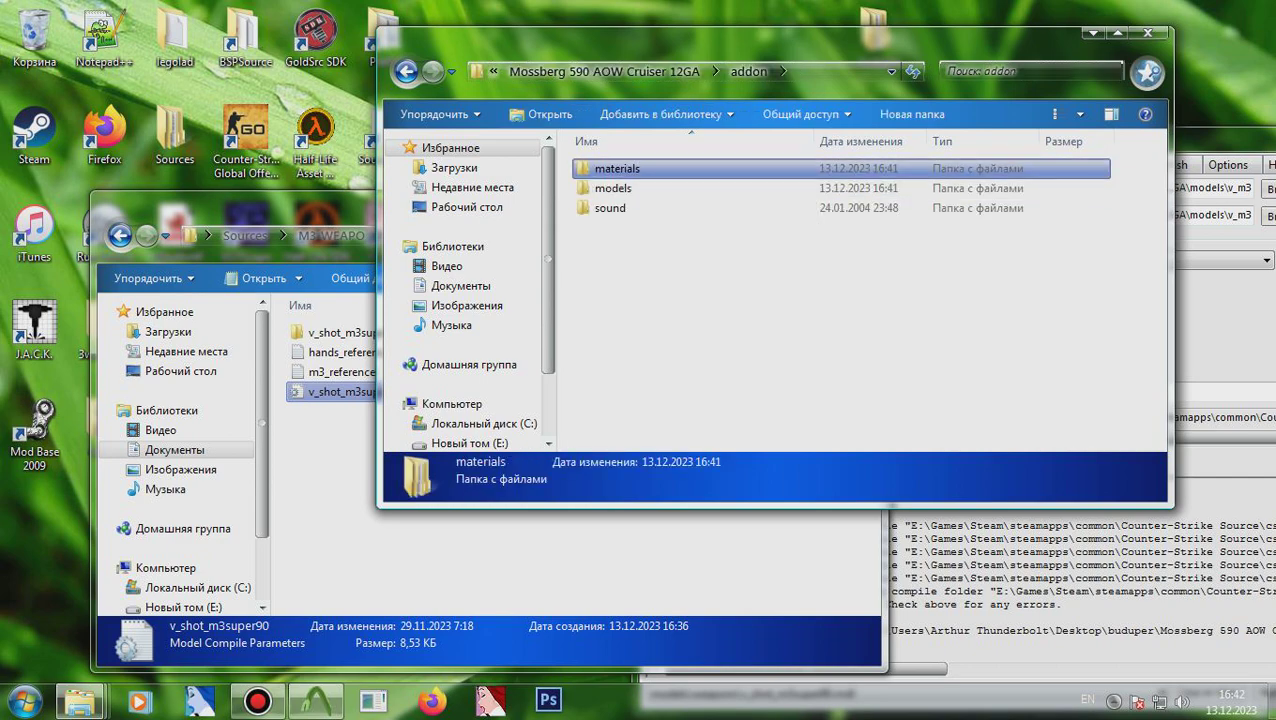
Step: Delete the w_m3 folder from the addon's materials\models folder
key(Return)
key(Down)
key(Delete)
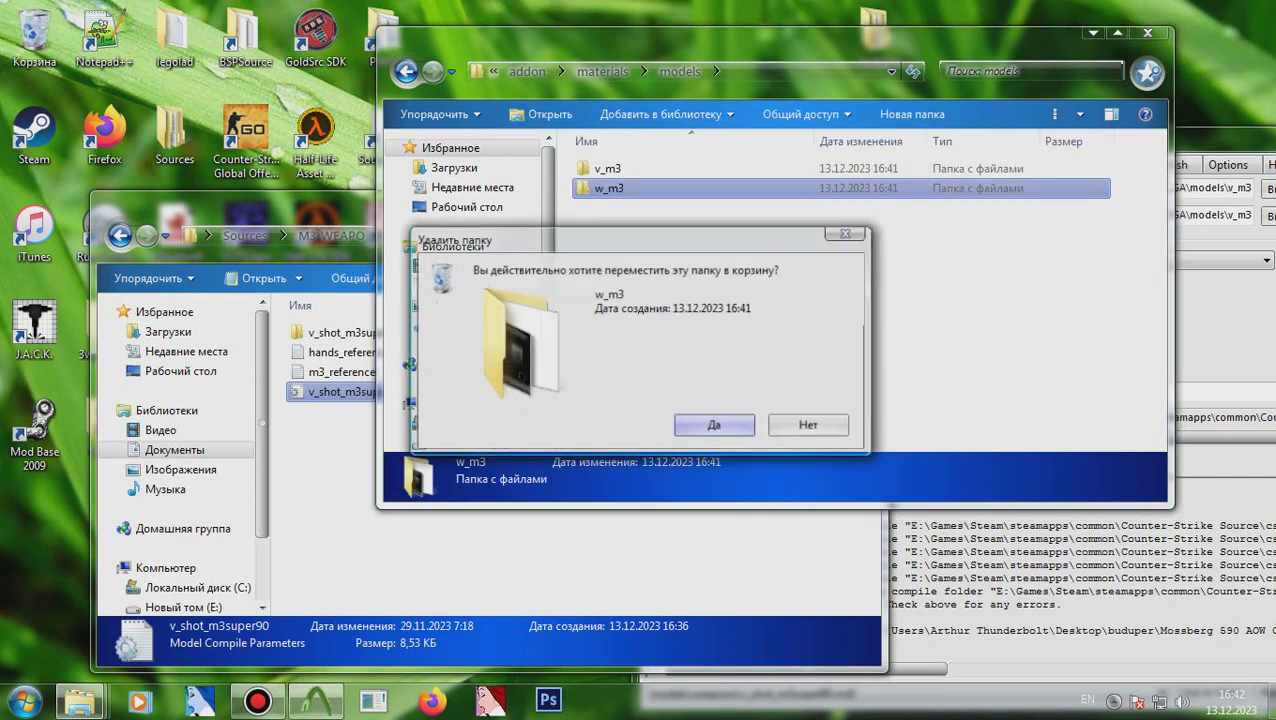
key(Return)
Step: Copy the addon\materials\models path, switch to Notepad++ and set it as the Find in Files directory
click(800, 71)
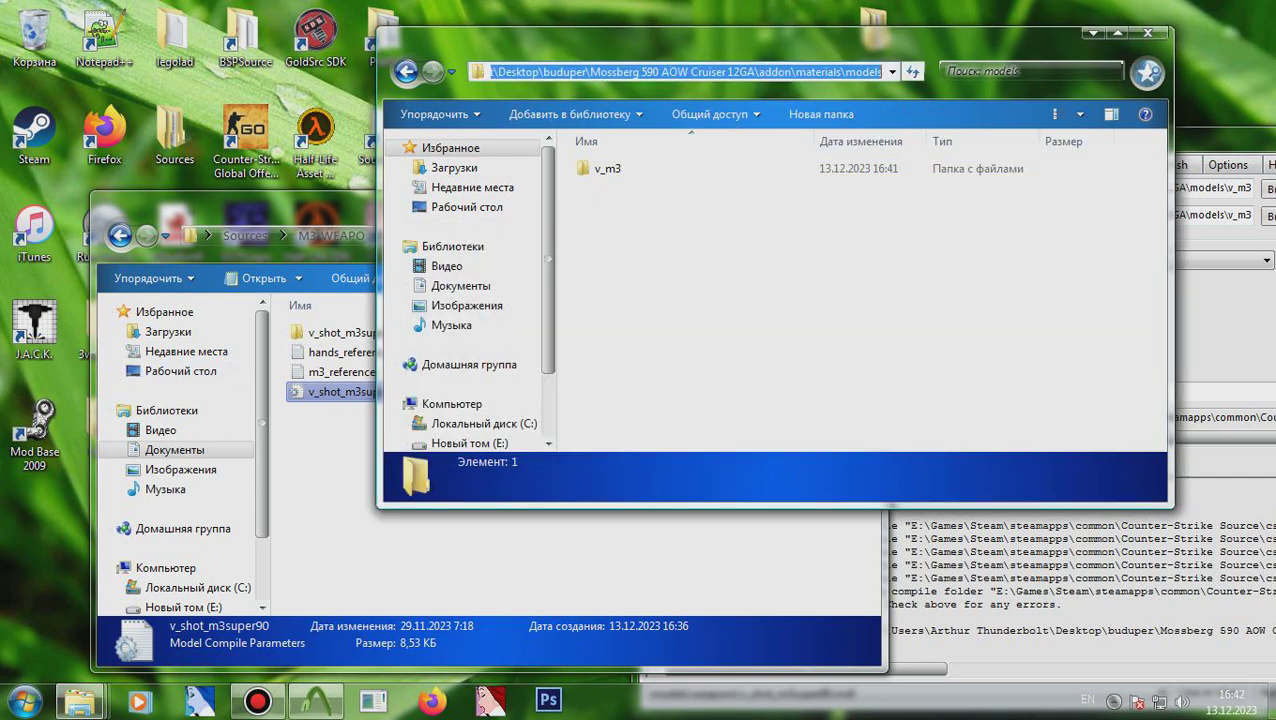
click(25, 701)
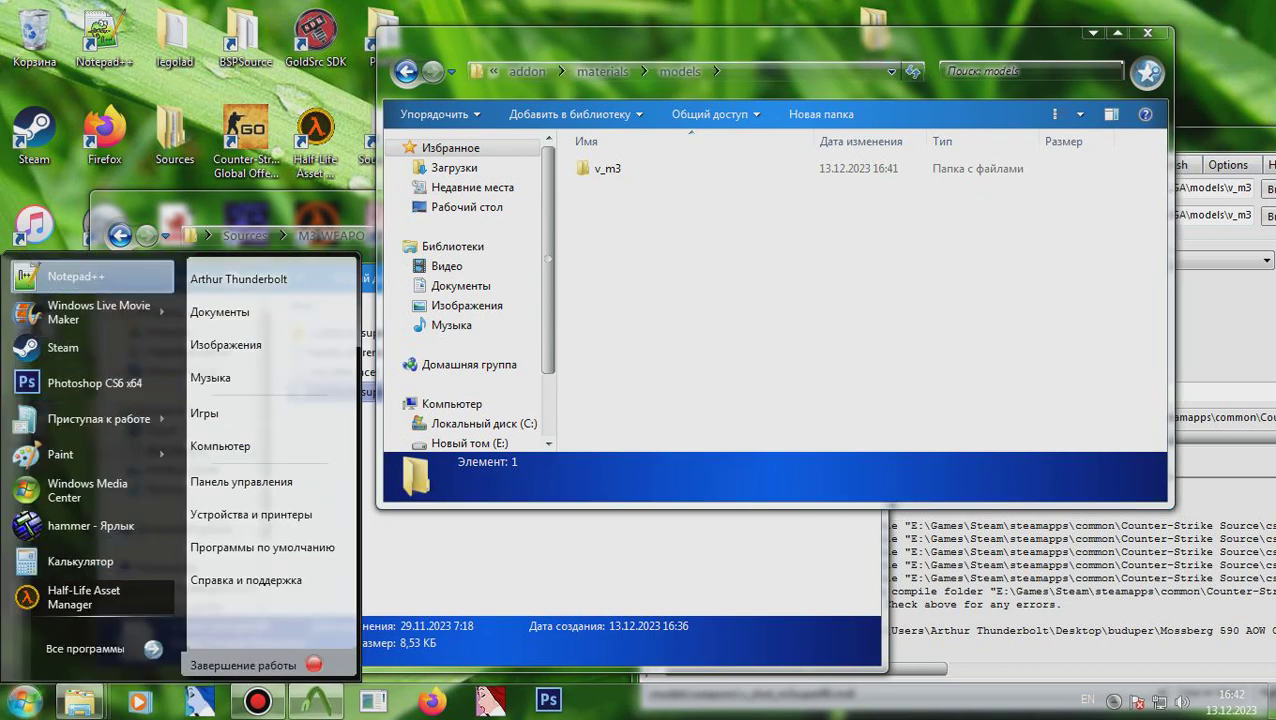
key(Return)
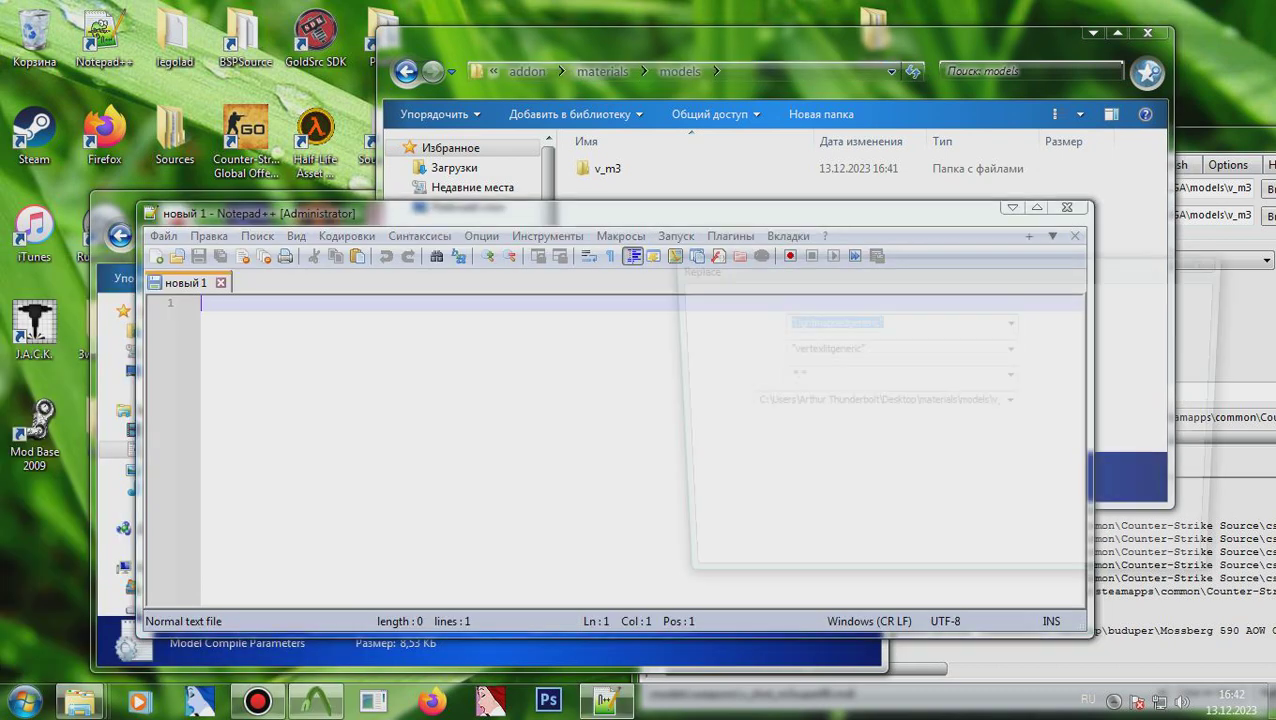
click(810, 292)
click(870, 402)
key(ctrl+a)
key(ctrl+v)
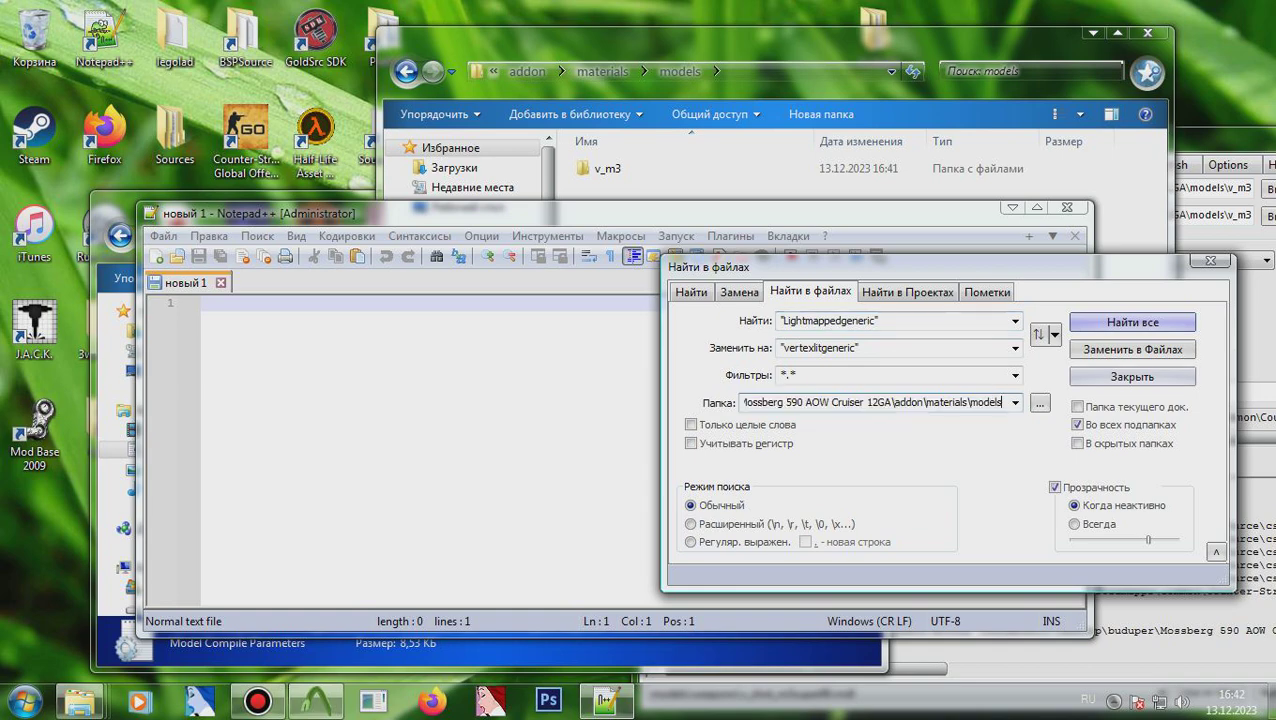
Step: Replace "Lightmappedgeneric" with "vertexlitgeneric" in all files of that directory and close Notepad++
click(1132, 349)
key(Return)
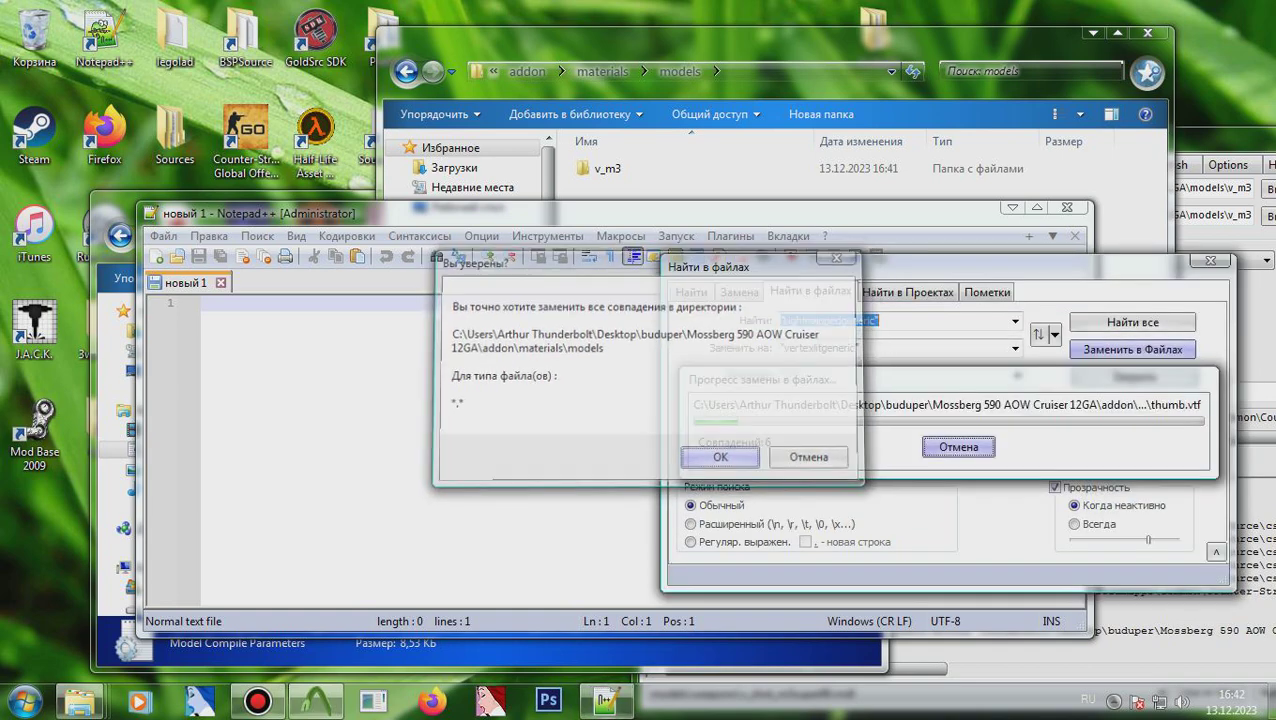
click(1067, 208)
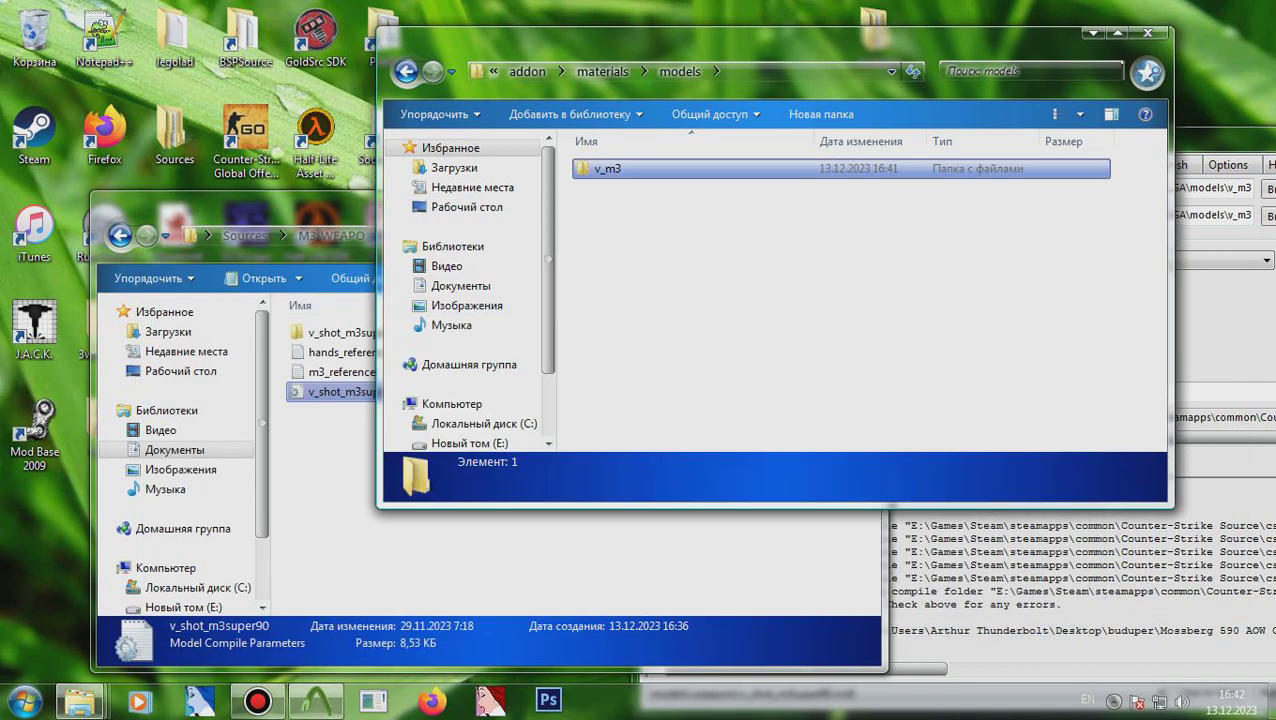
Step: Open the addon's v_m3 materials folder, sort it by type as tiles and open all six VMT files in Notepad++
double_click(608, 168)
click(980, 141)
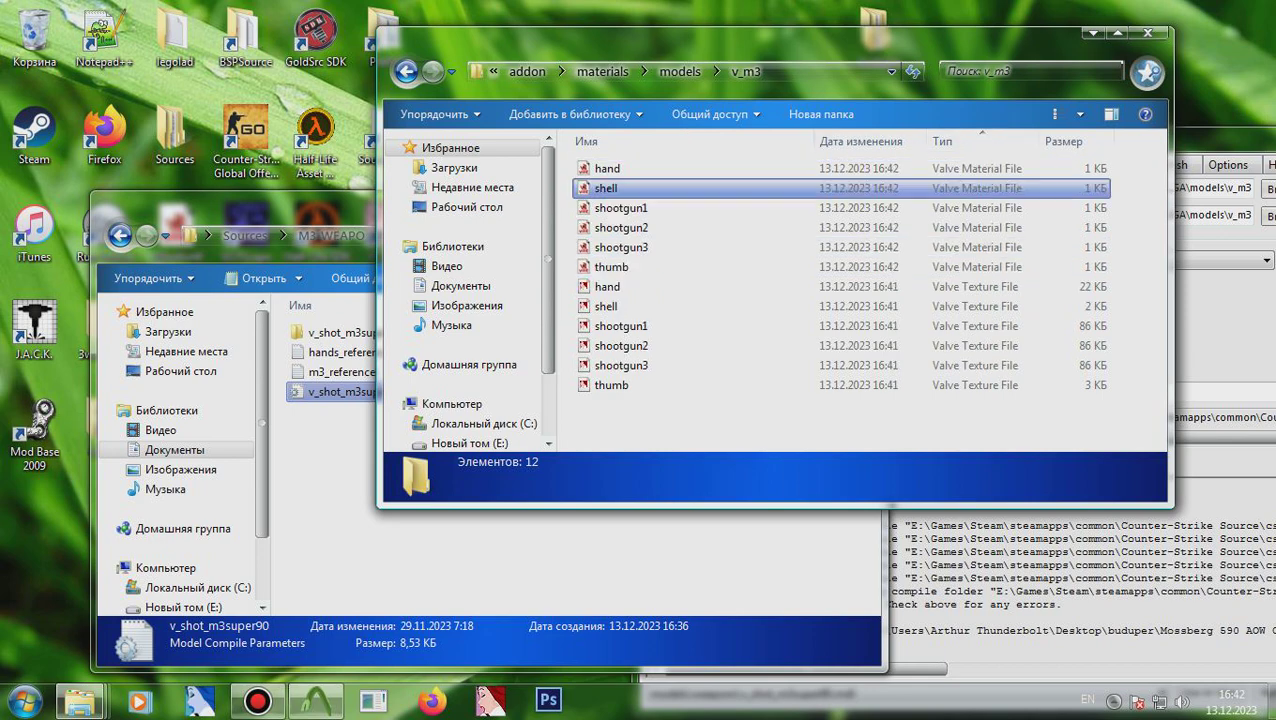
ctrl+scroll(975, 227, up, 1)
ctrl+scroll(975, 227, down, 2)
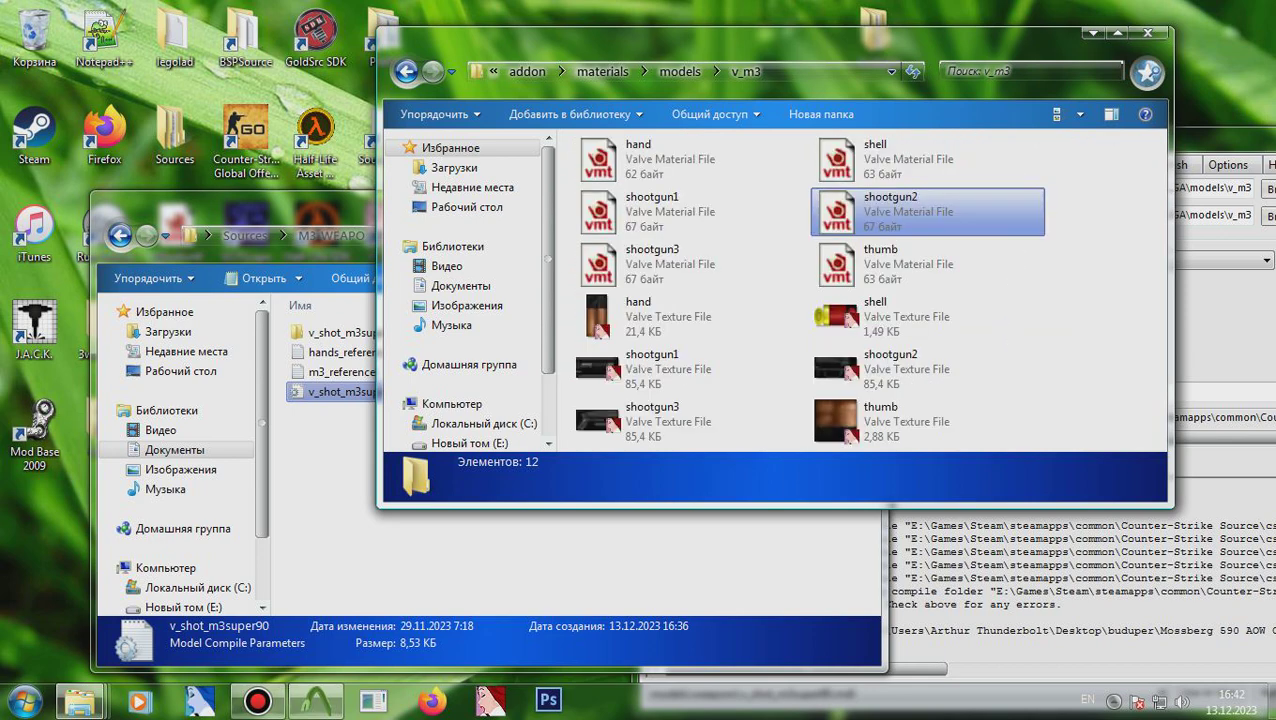
drag(1079, 266, 655, 165)
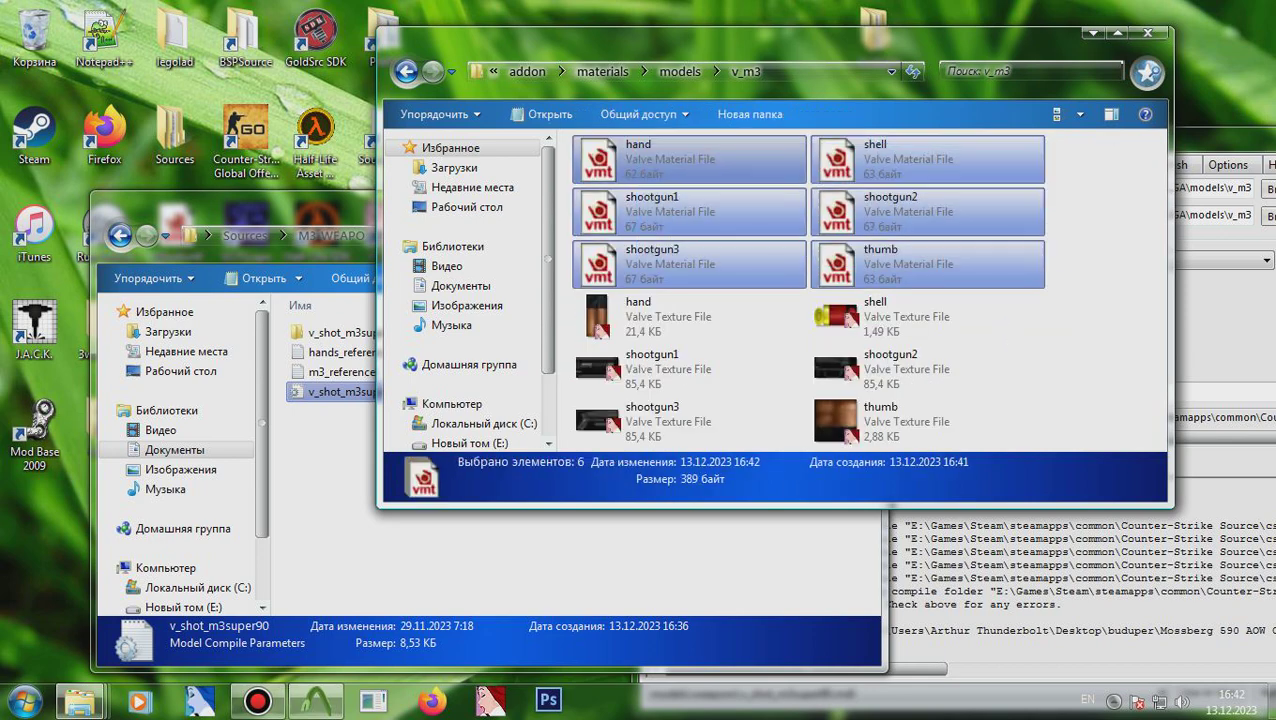
right_click(830, 222)
click(900, 277)
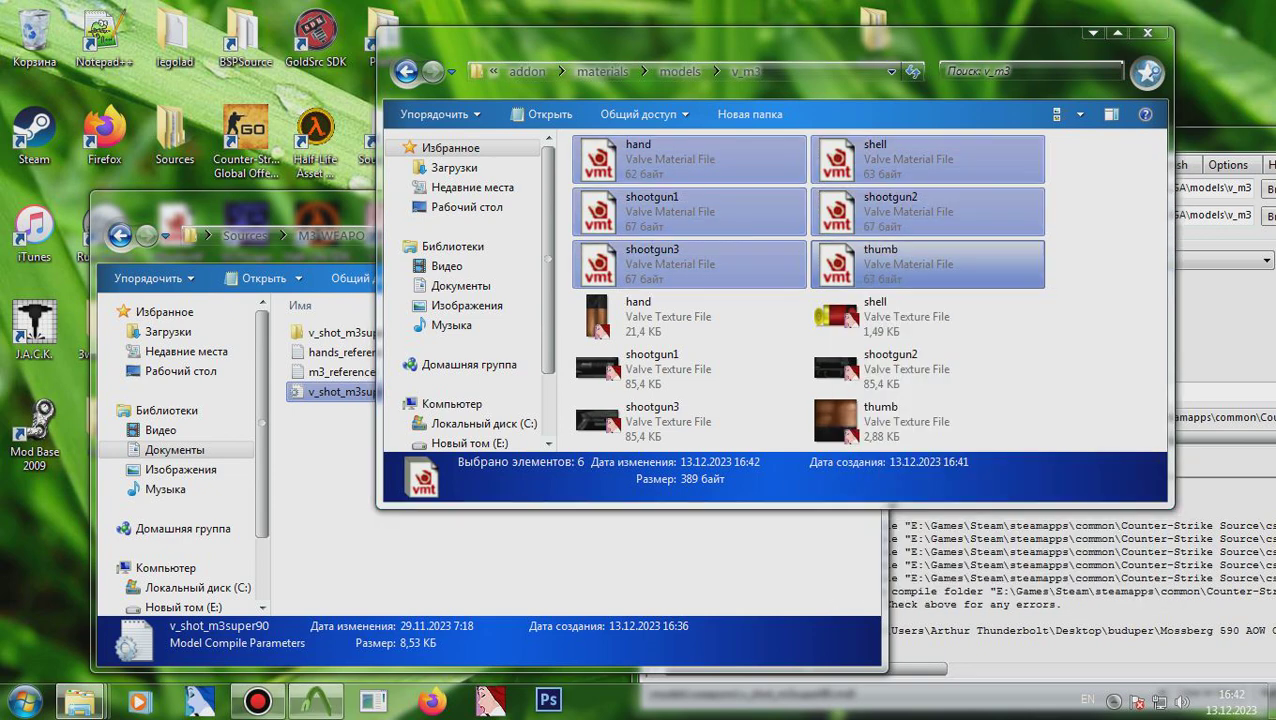
Step: Add the line "$envmap" "env_cubemap" below the base texture in shootgun1.vmt
click(517, 335)
key(Return)
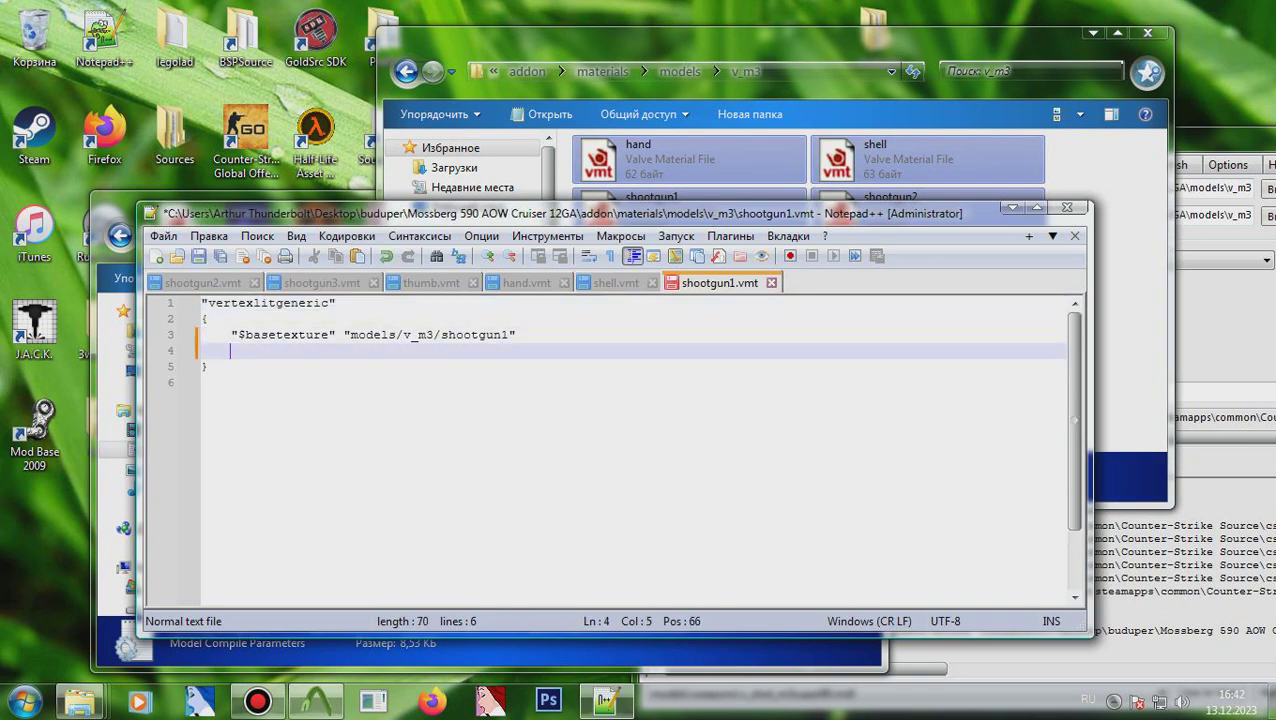
key(BackSpace)
key(alt+shift)
text("$)
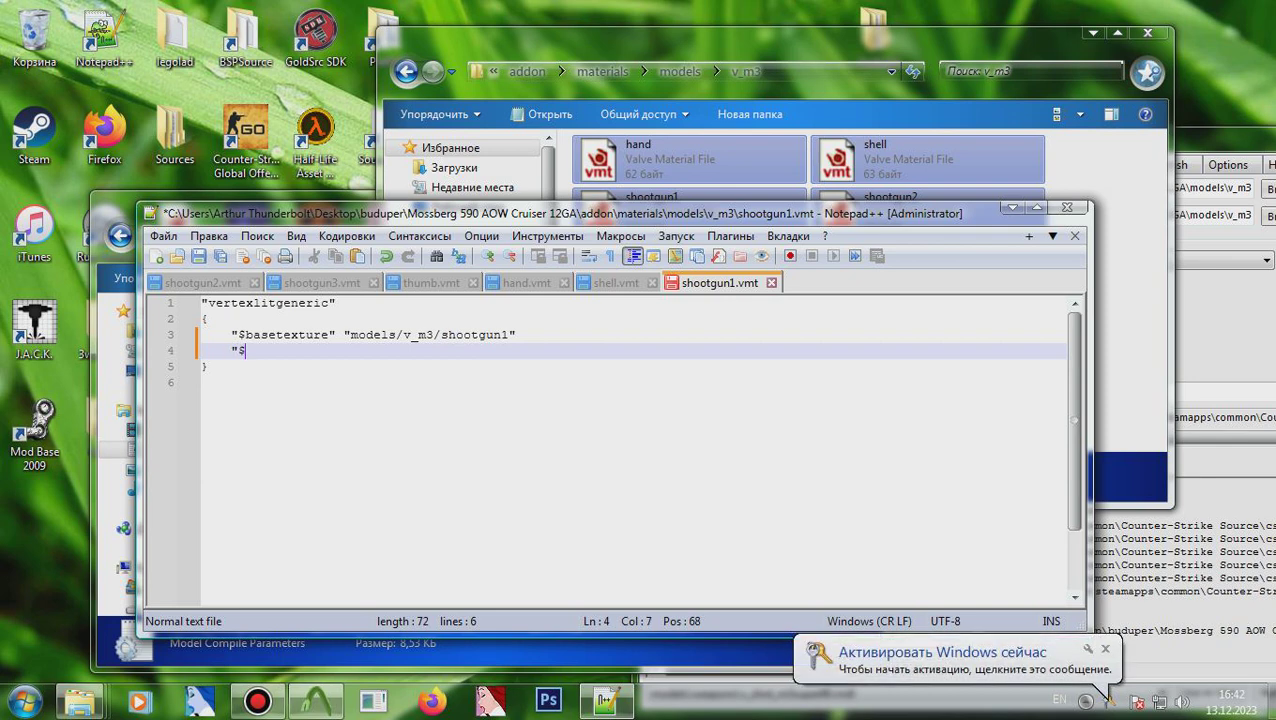
text(envmap" "env)
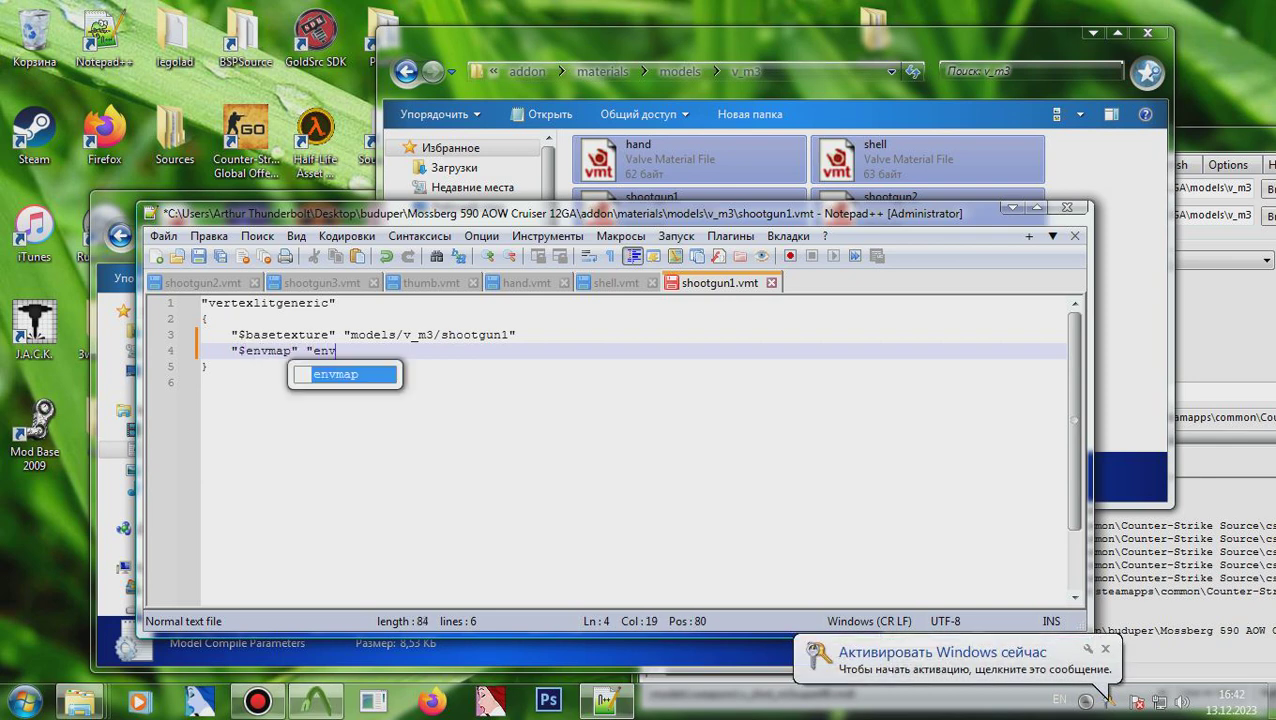
text(_cubemap")
Step: Add the line "$envmapmask" "models/v_m3/_r" below the envmap line in shootgun1.vmt
key(Return)
text("$en)
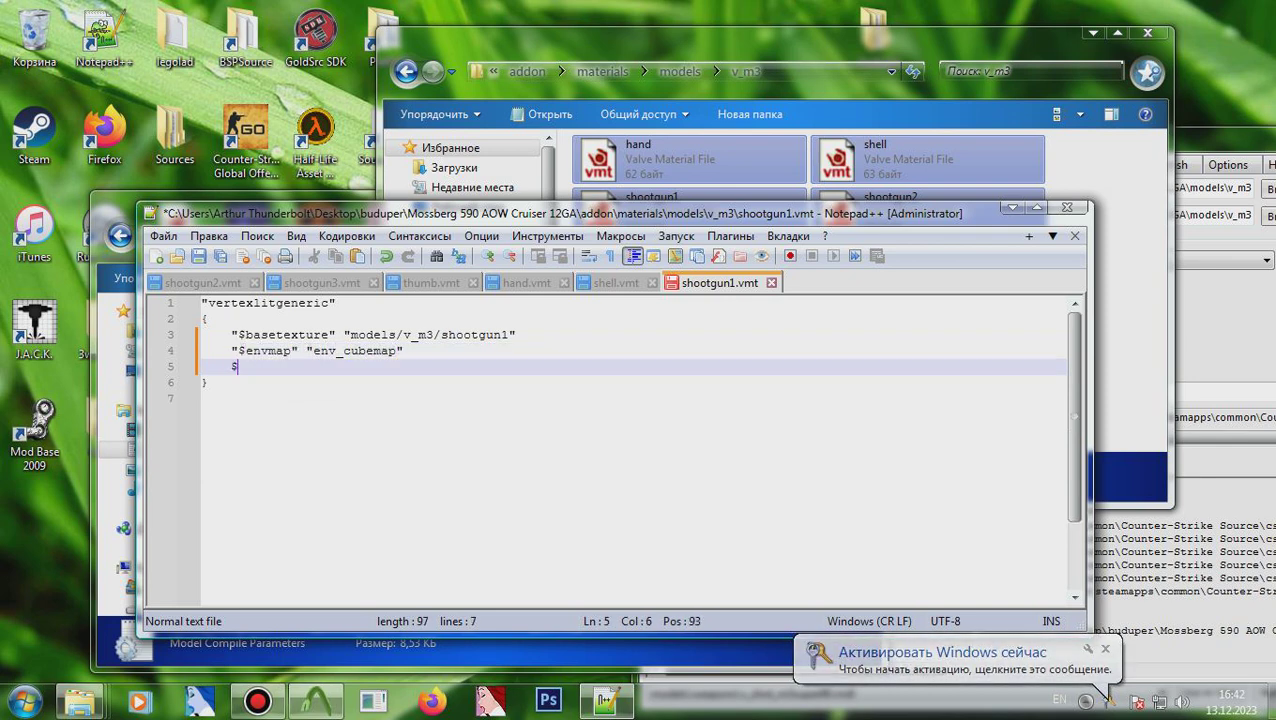
text(vmapmask)
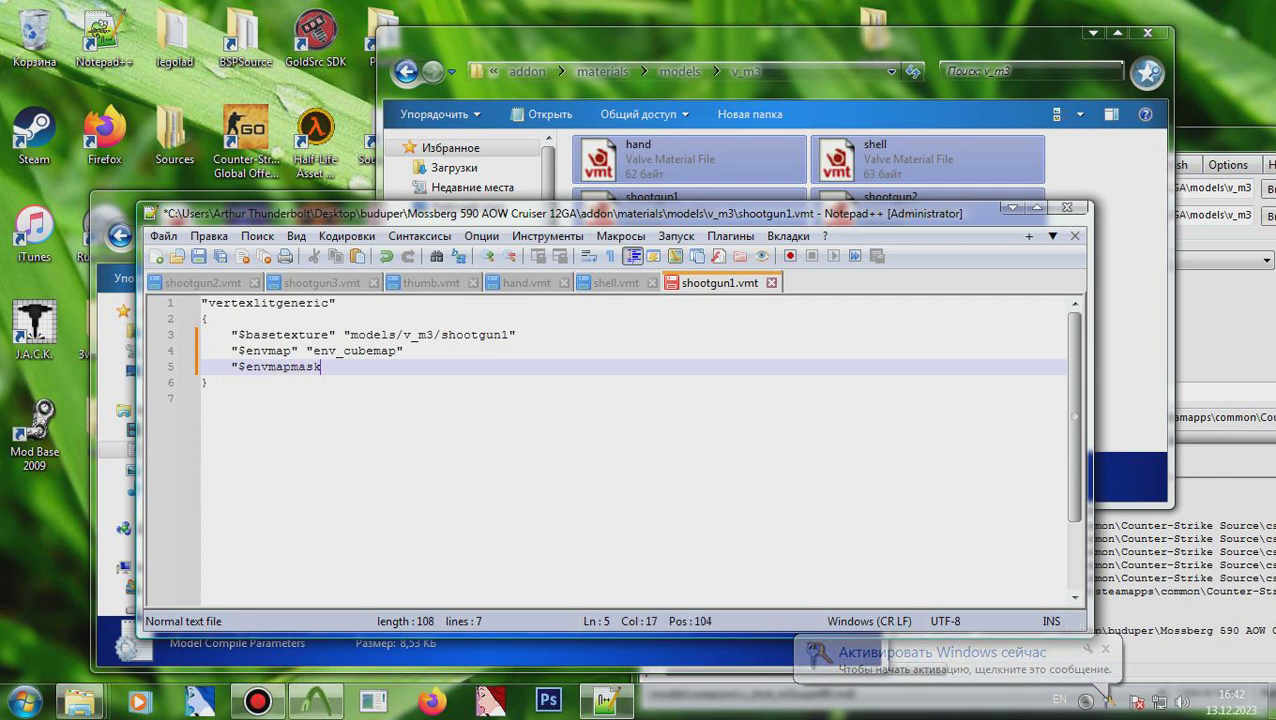
text(" "m)
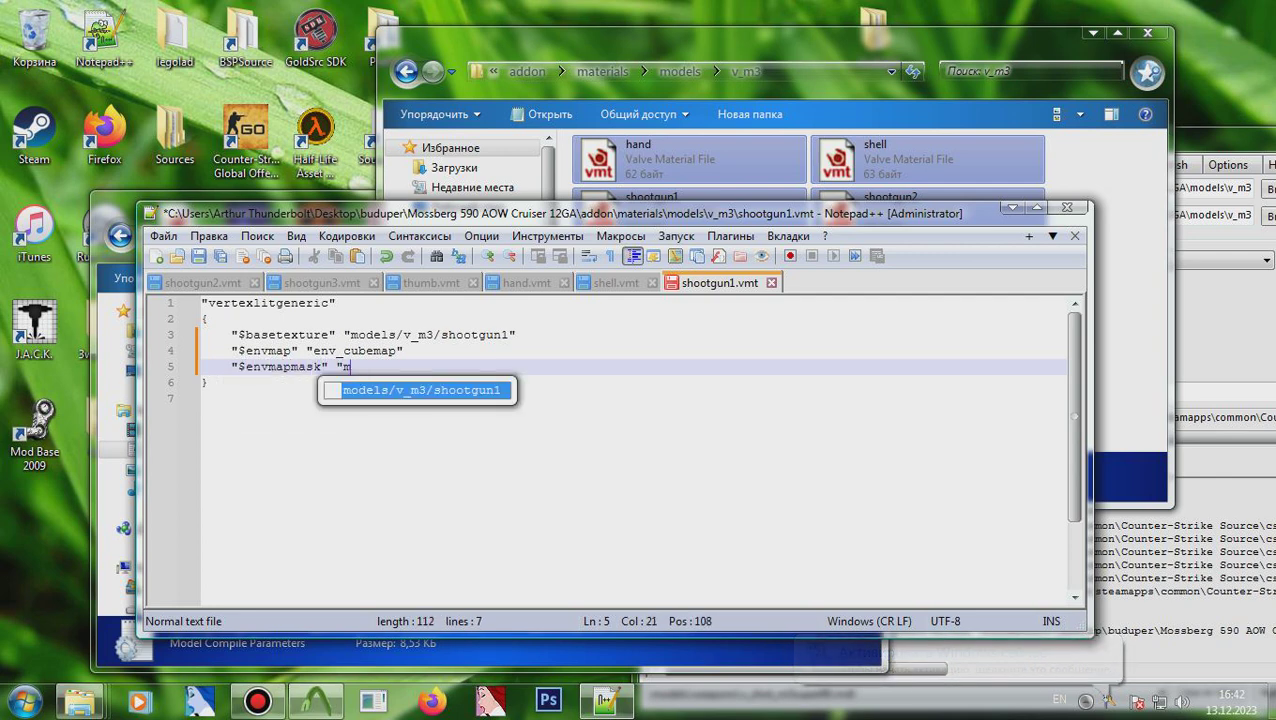
text(odels/v_m3/)
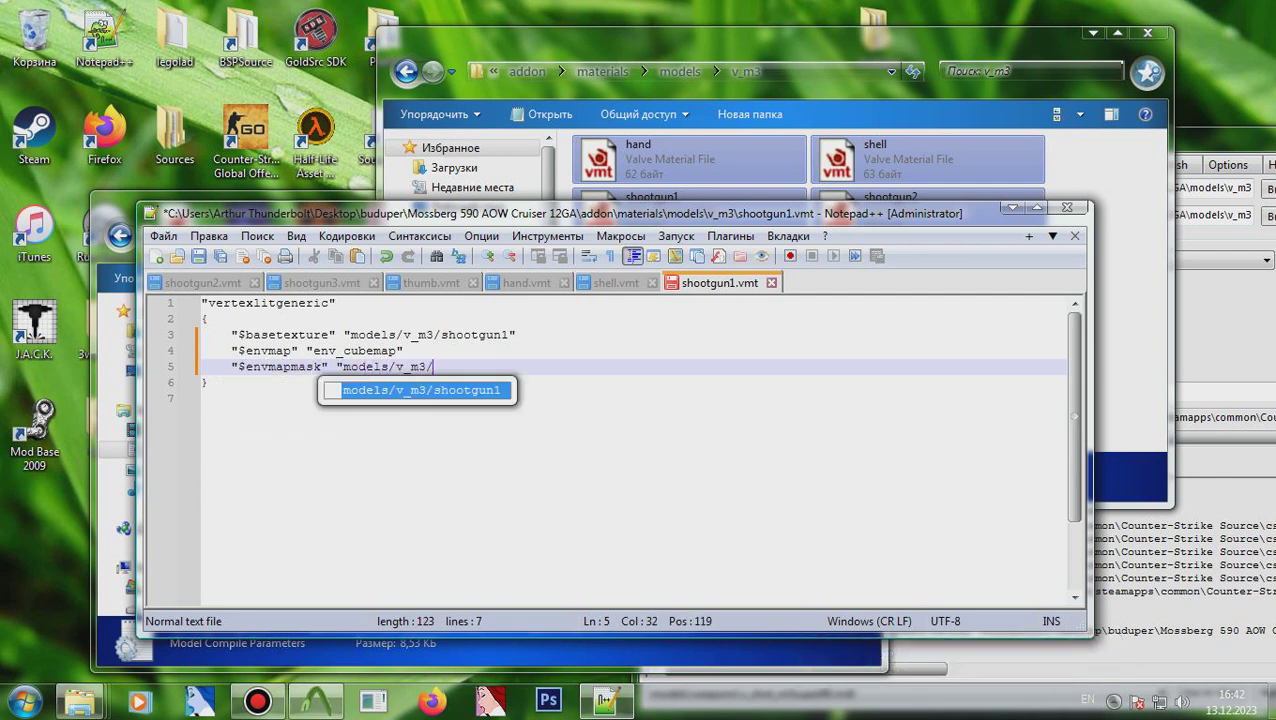
text(_)
Step: Copy the new lines with the closing brace, complete the mask path as models/v_m3/shootgun1_r, then save and close shootgun1.vmt
key(ctrl+End)
key(shift+Up)
key(shift+Up)
key(shift+Up)
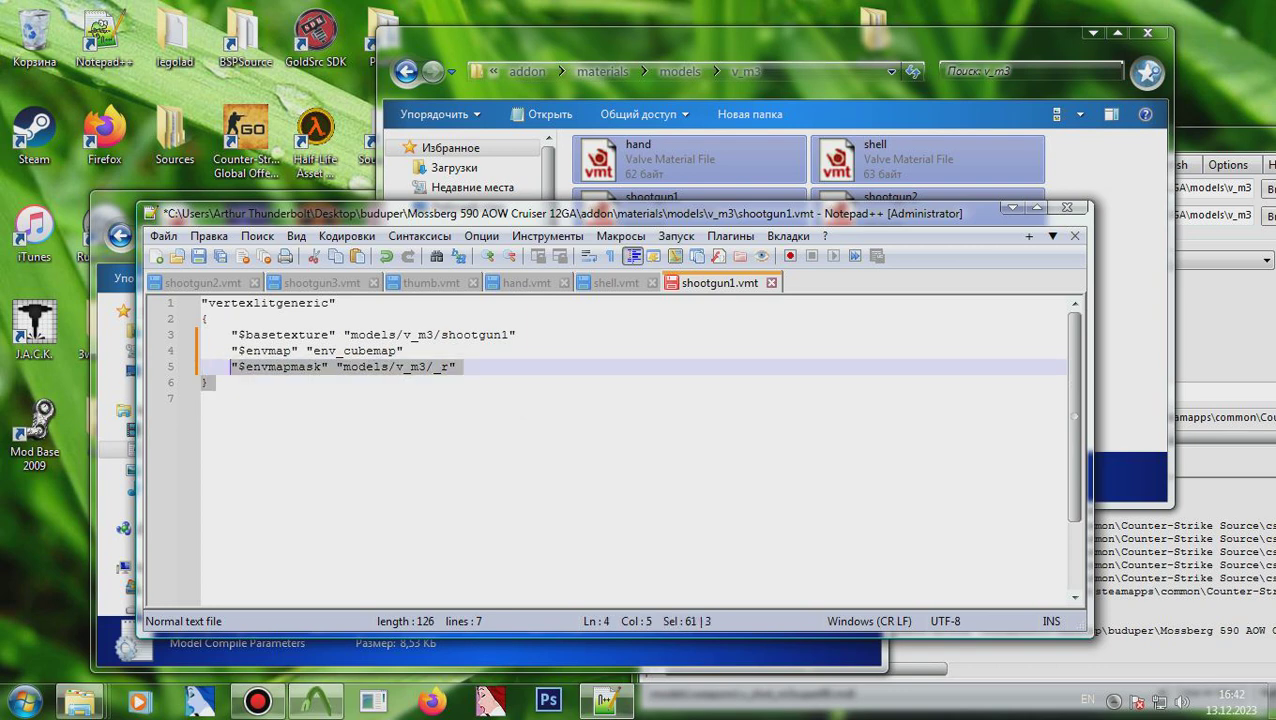
click(433, 367)
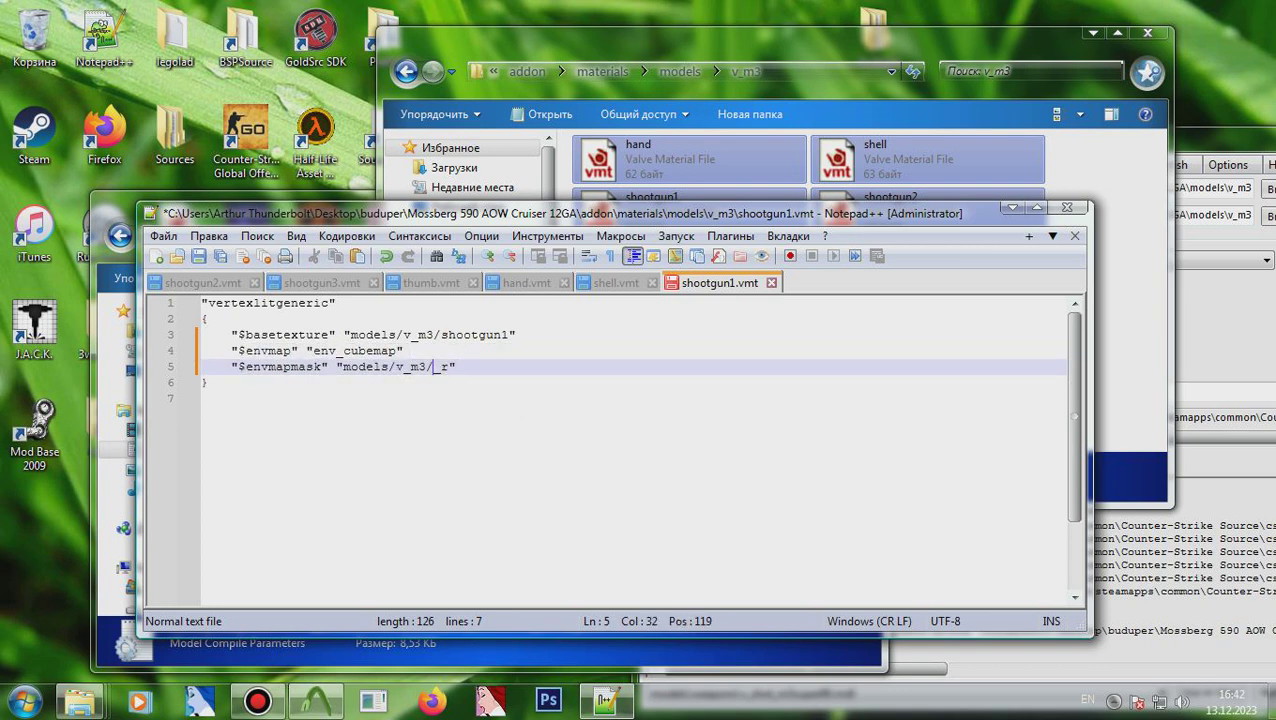
text(s)
key(Return)
key(ctrl+s)
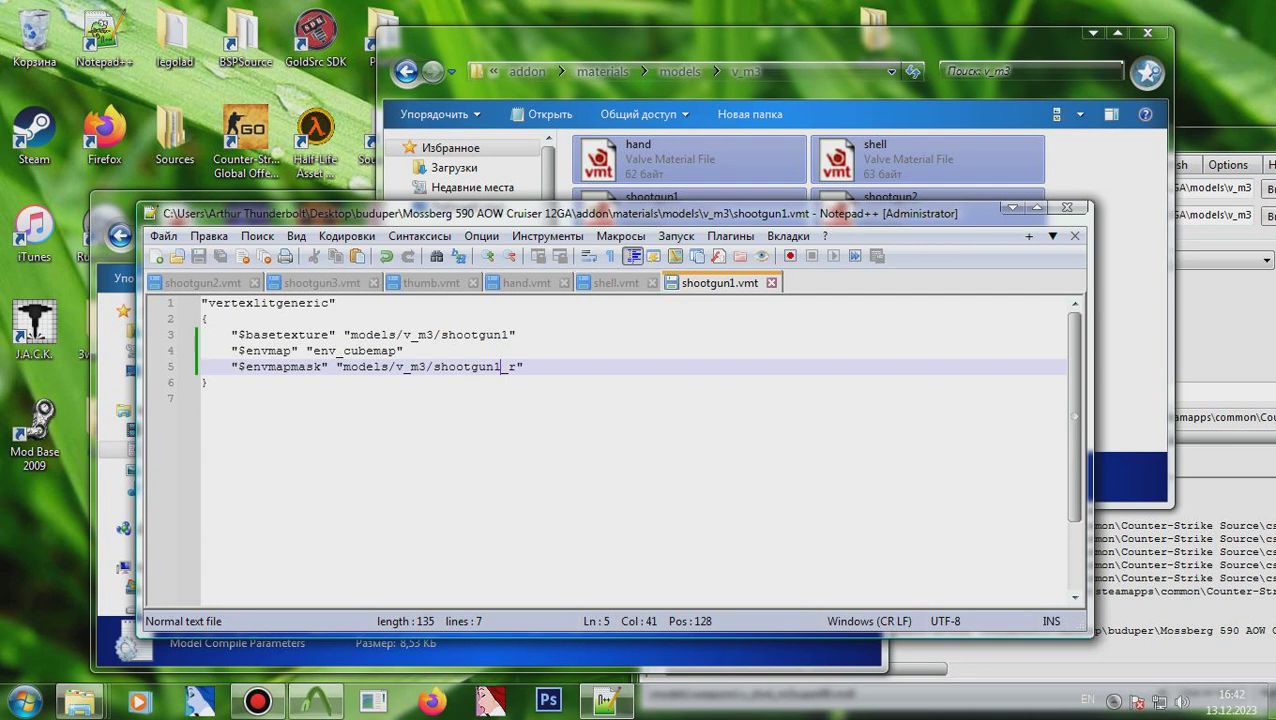
key(ctrl+w)
Step: Replace the closing brace of shootgun2.vmt with the copied lines, set the mask to models/v_m3/shootgun2_r, save and close it
key(ctrl+End)
key(BackSpace)
key(ctrl+v)
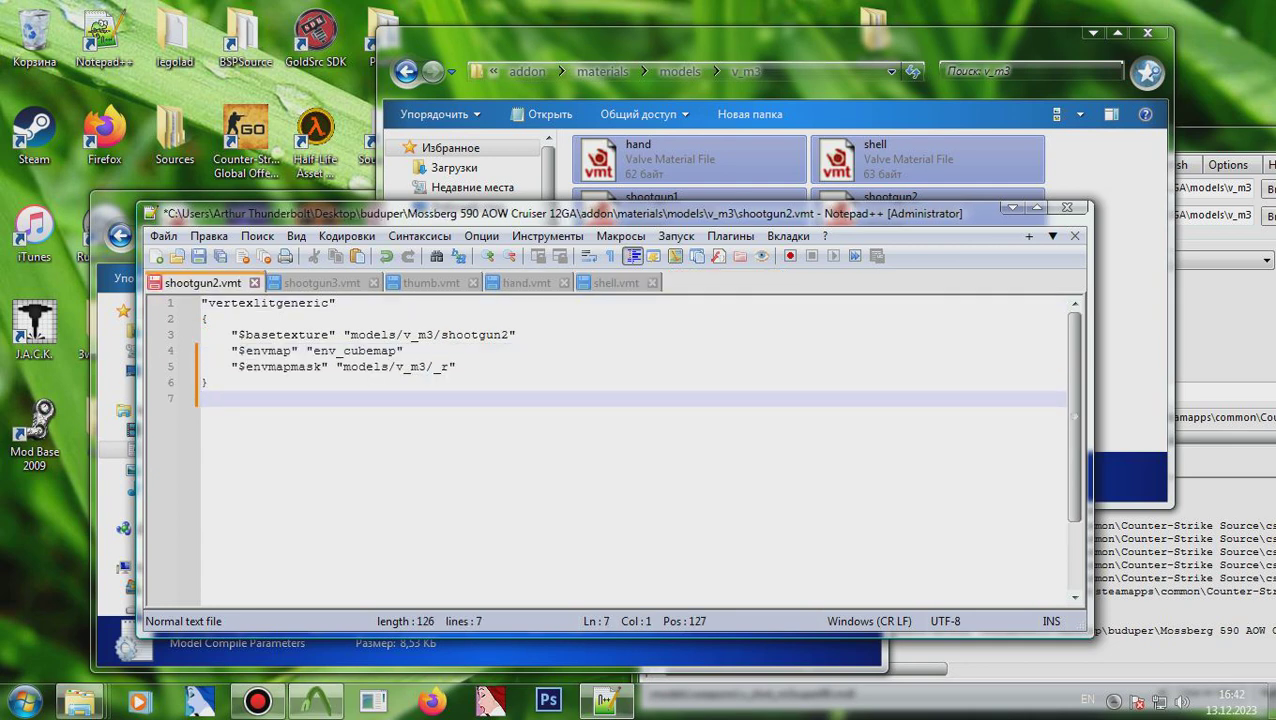
click(428, 367)
text(s)
key(BackSpace)
key(Right)
text(sh)
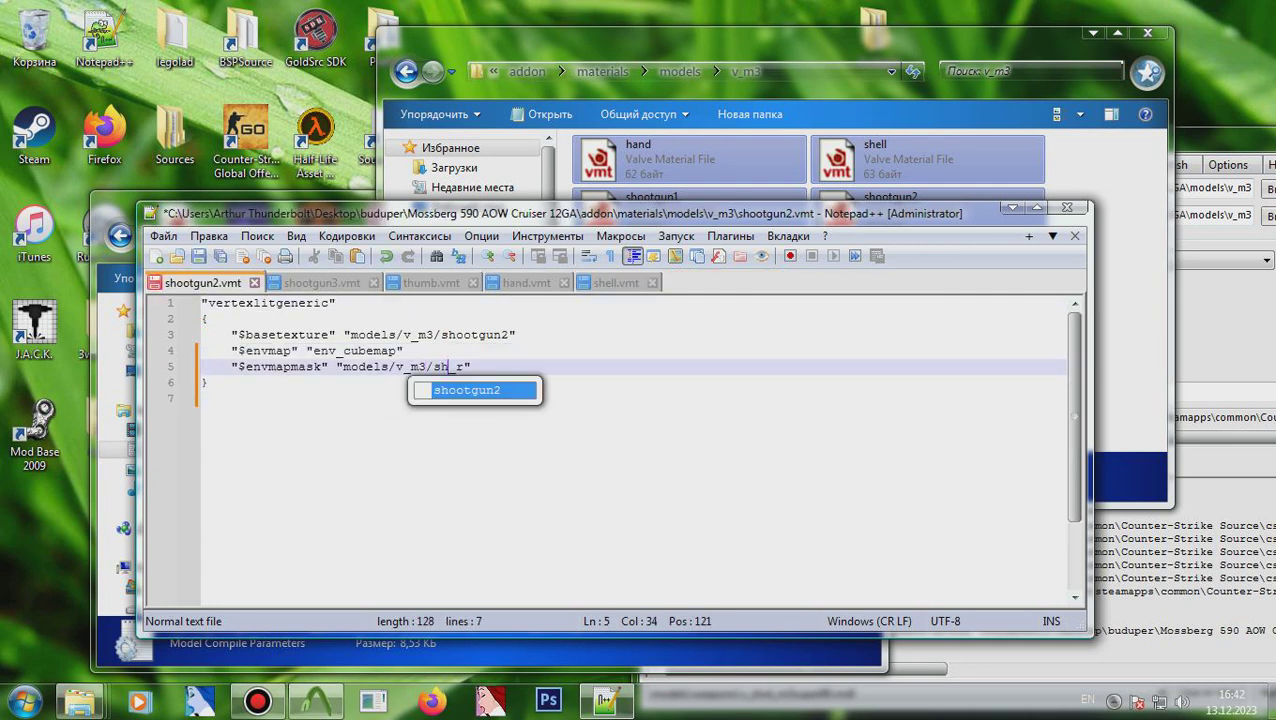
key(Return)
key(ctrl+s)
key(ctrl+w)
Step: Replace the closing brace of shootgun3.vmt with the copied lines, set the mask to models/v_m3/shootgun3_r, save and close it
key(ctrl+End)
key(BackSpace)
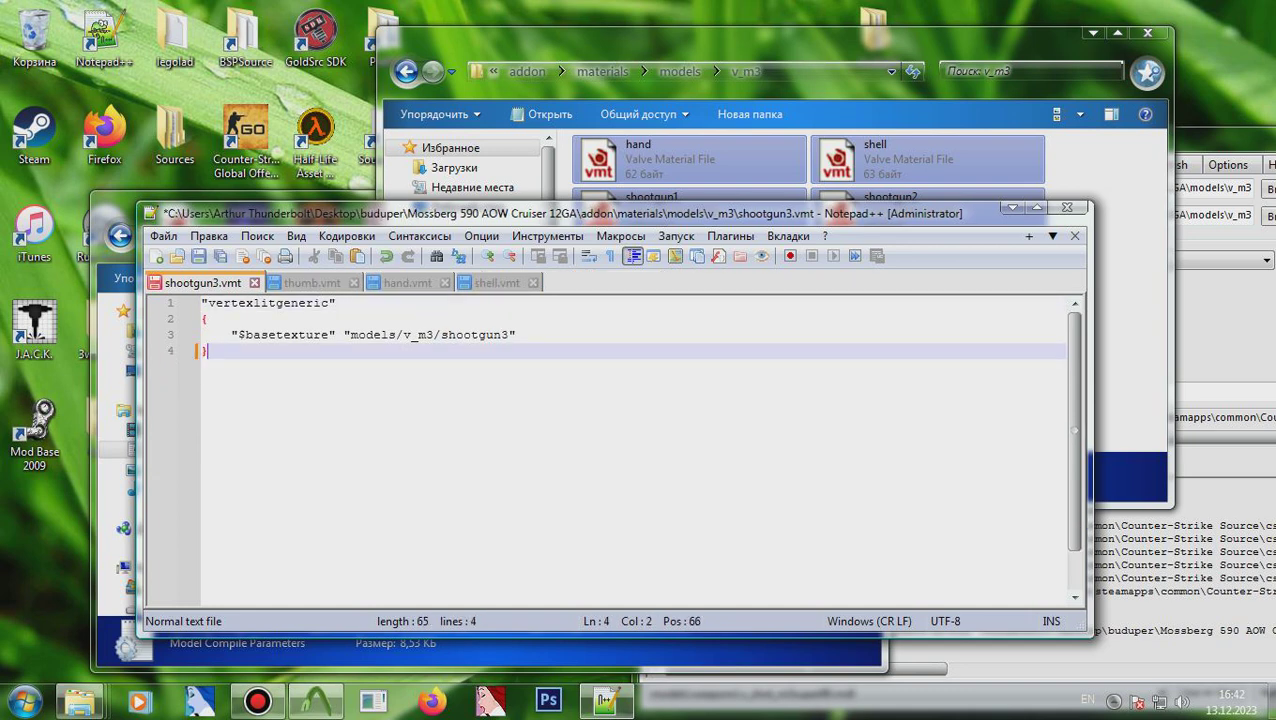
key(ctrl+v)
key(Return)
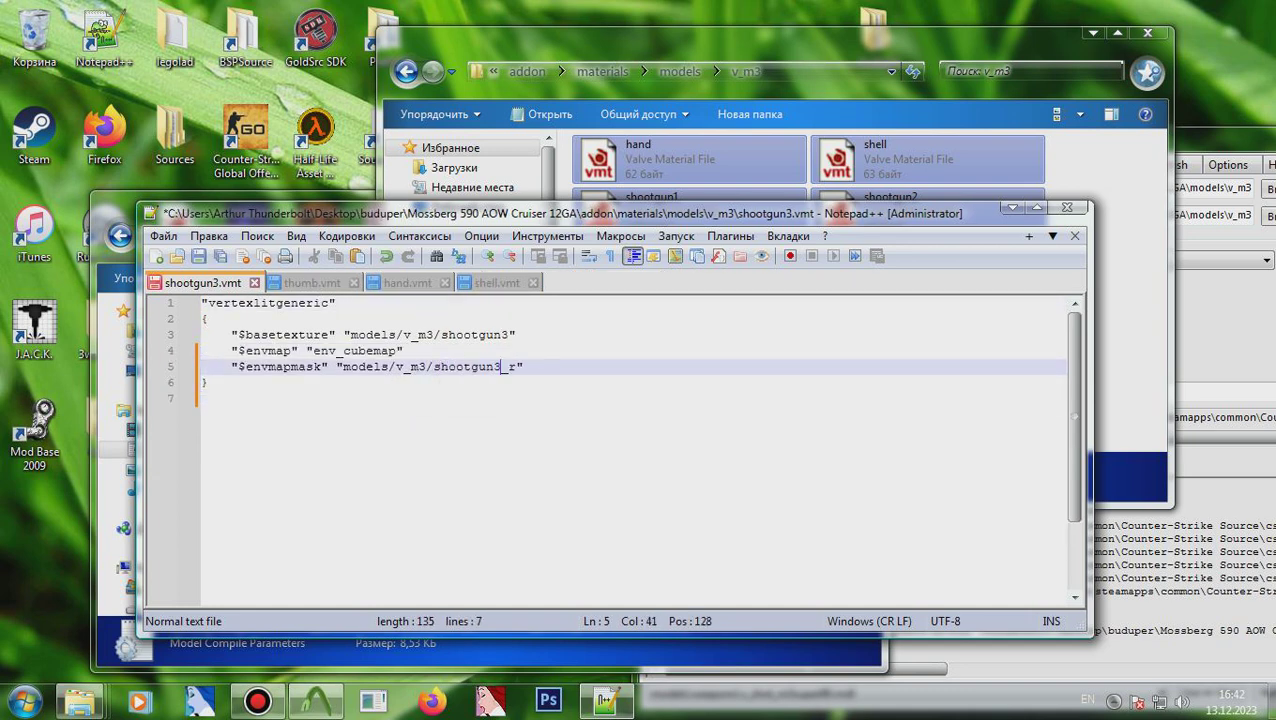
key(ctrl+s)
key(ctrl+w)
Step: Replace the closing brace of thumb.vmt with the copied lines, set the mask to models/v_m3/thumb_r, save and close it
key(ctrl+End)
key(BackSpace)
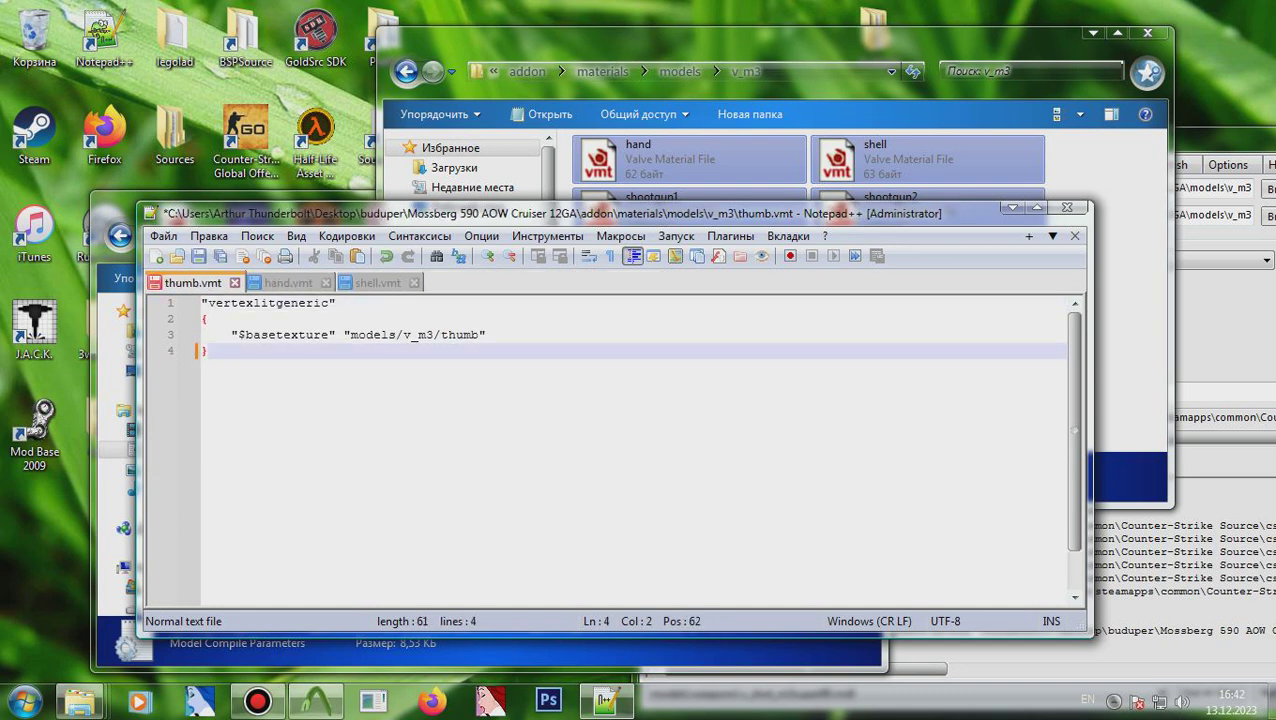
key(ctrl+v)
click(433, 367)
text(thumb)
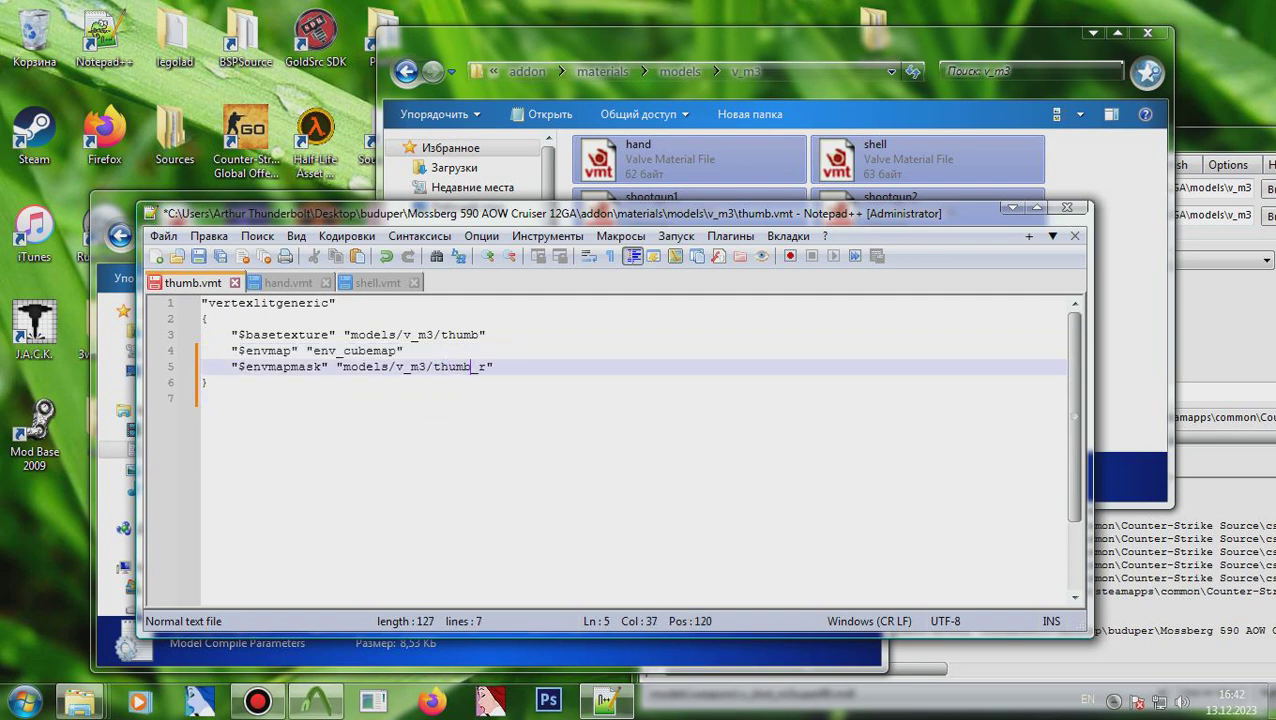
key(ctrl+s)
key(ctrl+w)
Step: Replace the closing brace of hand.vmt with the copied lines, set the mask to models/v_m3/hand_r, save and close it
key(ctrl+End)
key(BackSpace)
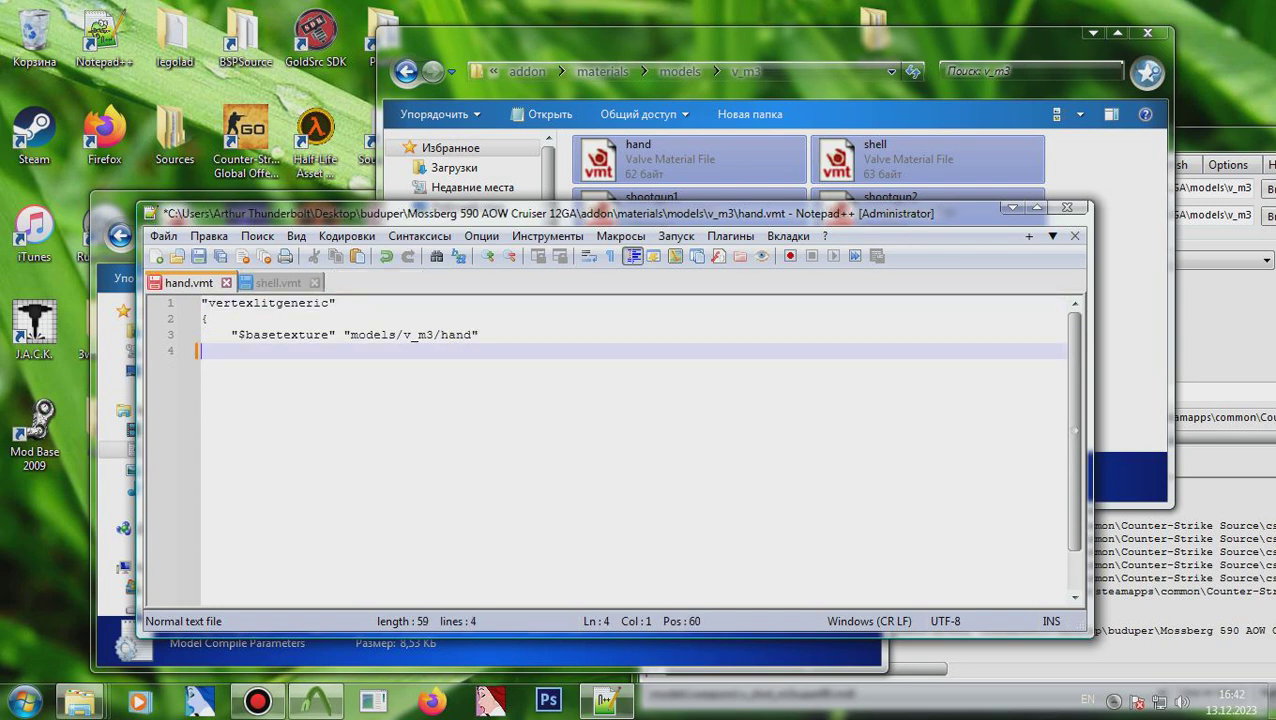
key(ctrl+v)
click(433, 367)
text(hand)
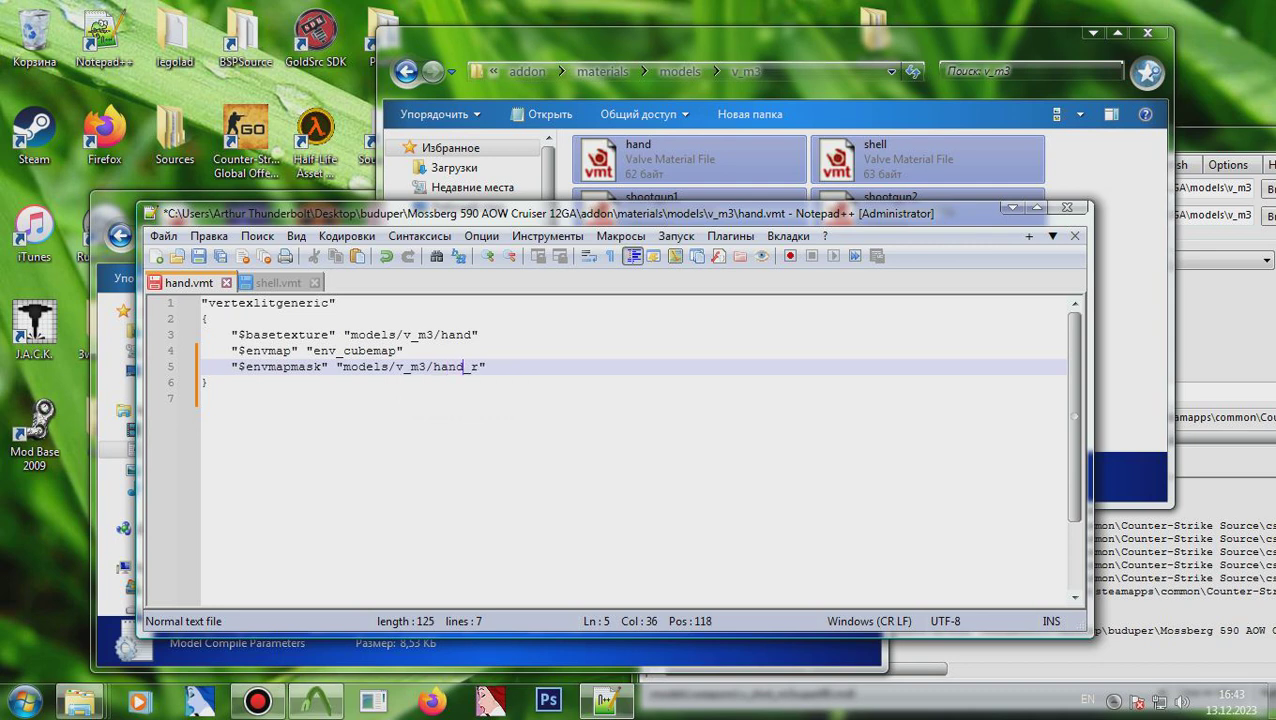
key(ctrl+s)
key(ctrl+w)
Step: Replace the closing brace of shell.vmt with the copied lines, set the mask to models/v_m3/shell_r, save and close it
key(ctrl+End)
key(BackSpace)
key(BackSpace)
key(ctrl+v)
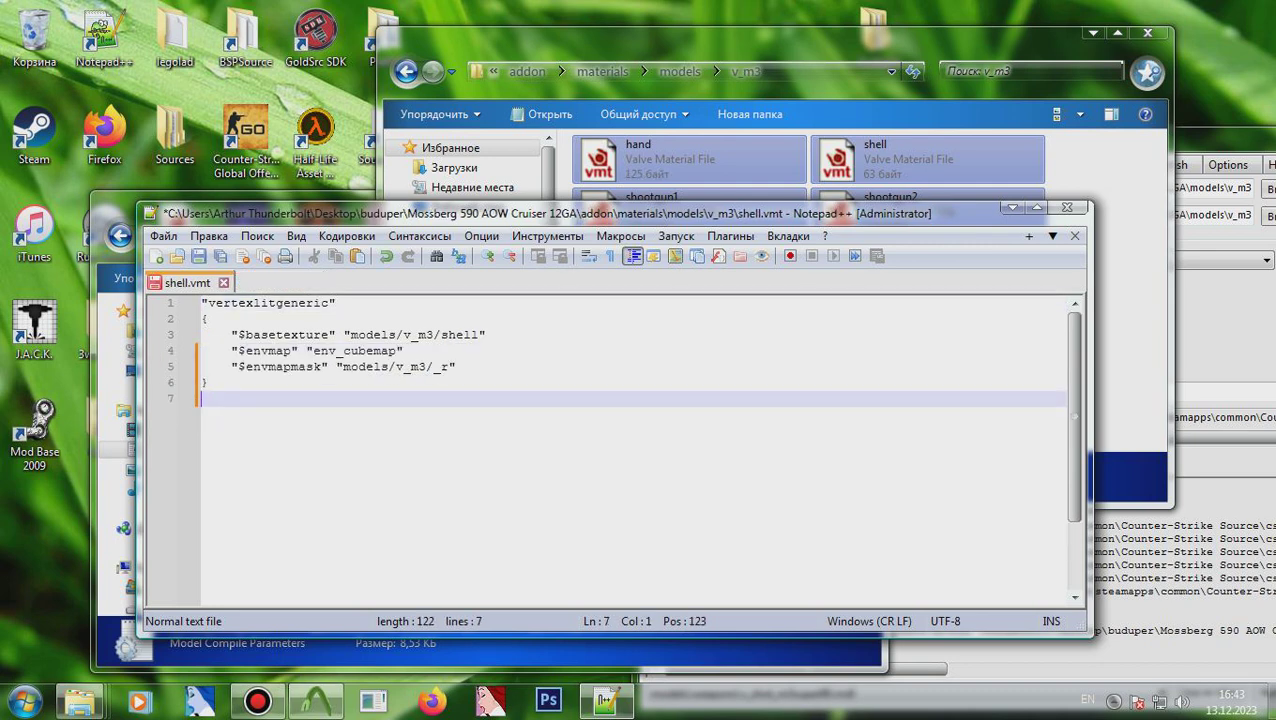
click(433, 367)
text(shell)
key(ctrl+s)
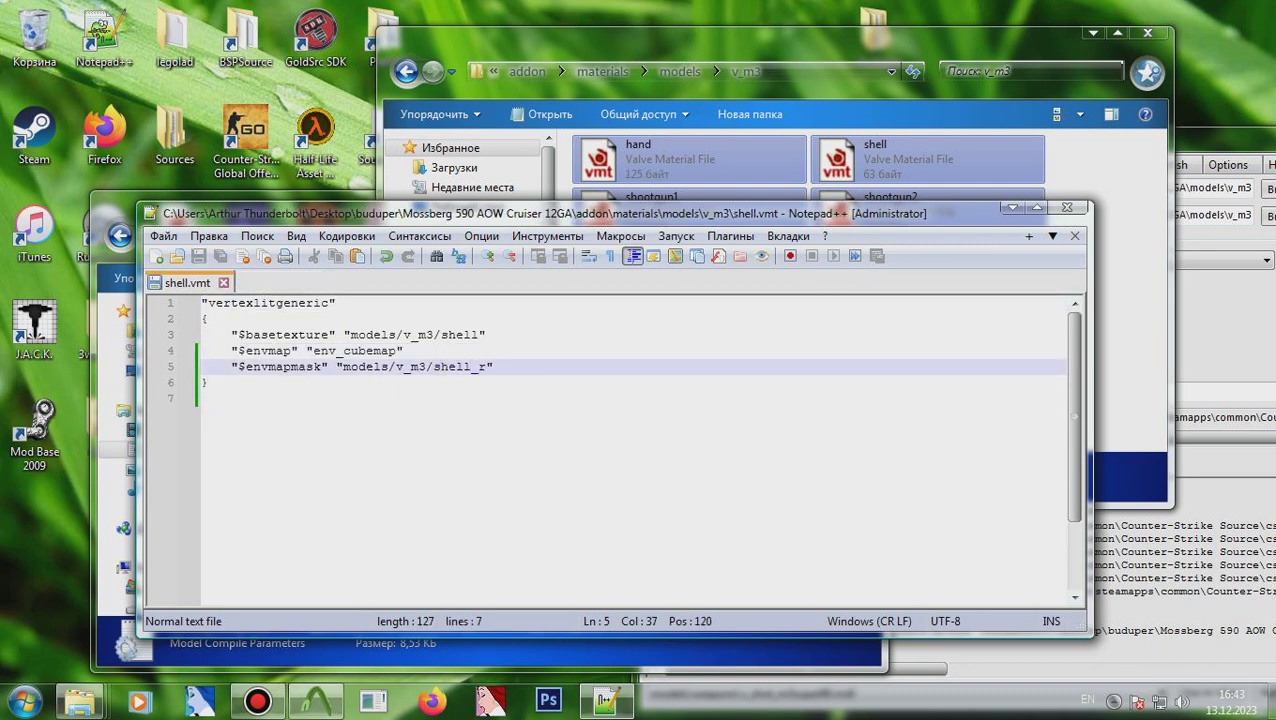
key(ctrl+w)
Step: Start Photoshop, close Notepad++ and select the six VTF texture files in the v_m3 folder
click(548, 701)
click(1067, 208)
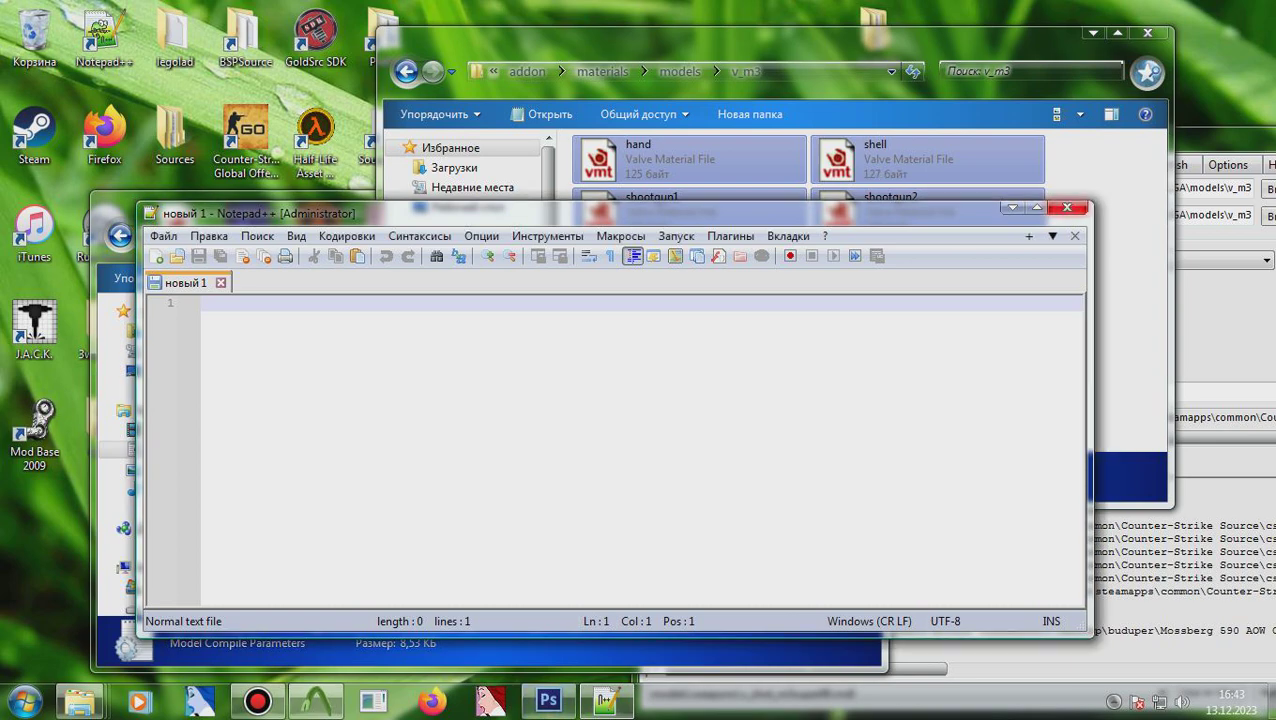
drag(1092, 419, 654, 320)
Step: Look into the w_shot_m3super90 folder in M3-WEAPO and return to the v_m3 textures
key(alt+Tab)
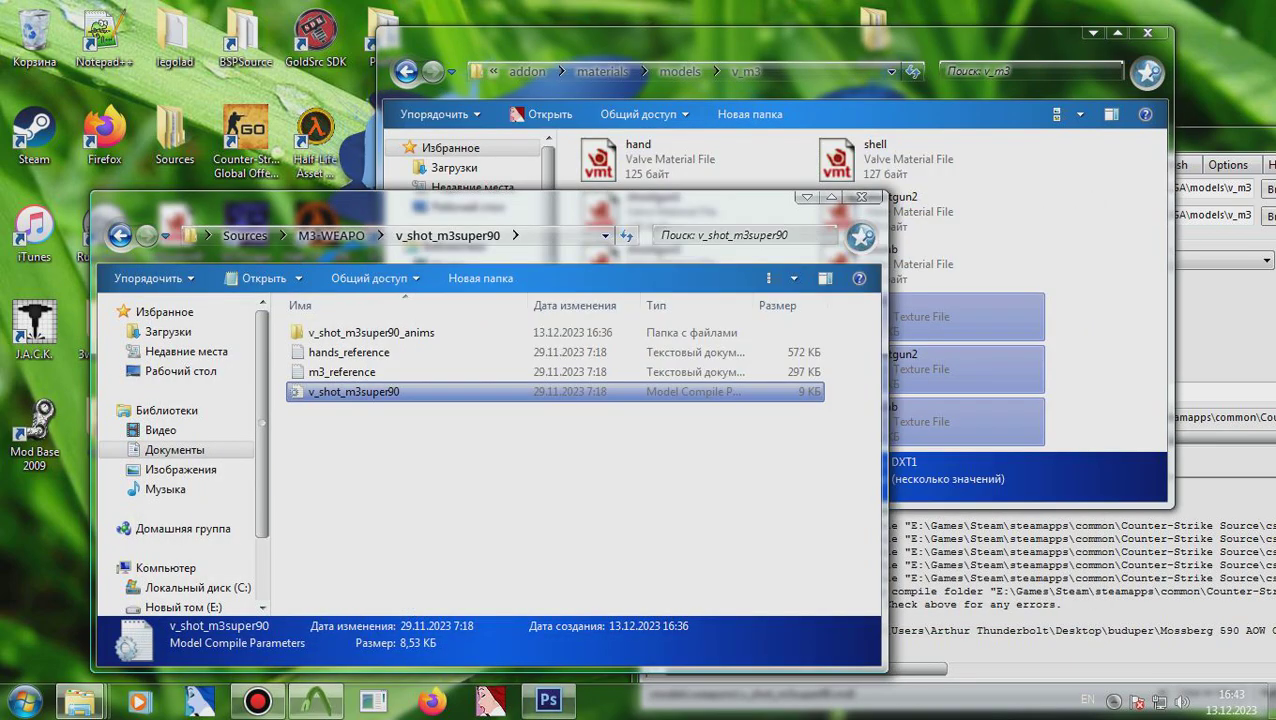
click(331, 236)
double_click(356, 351)
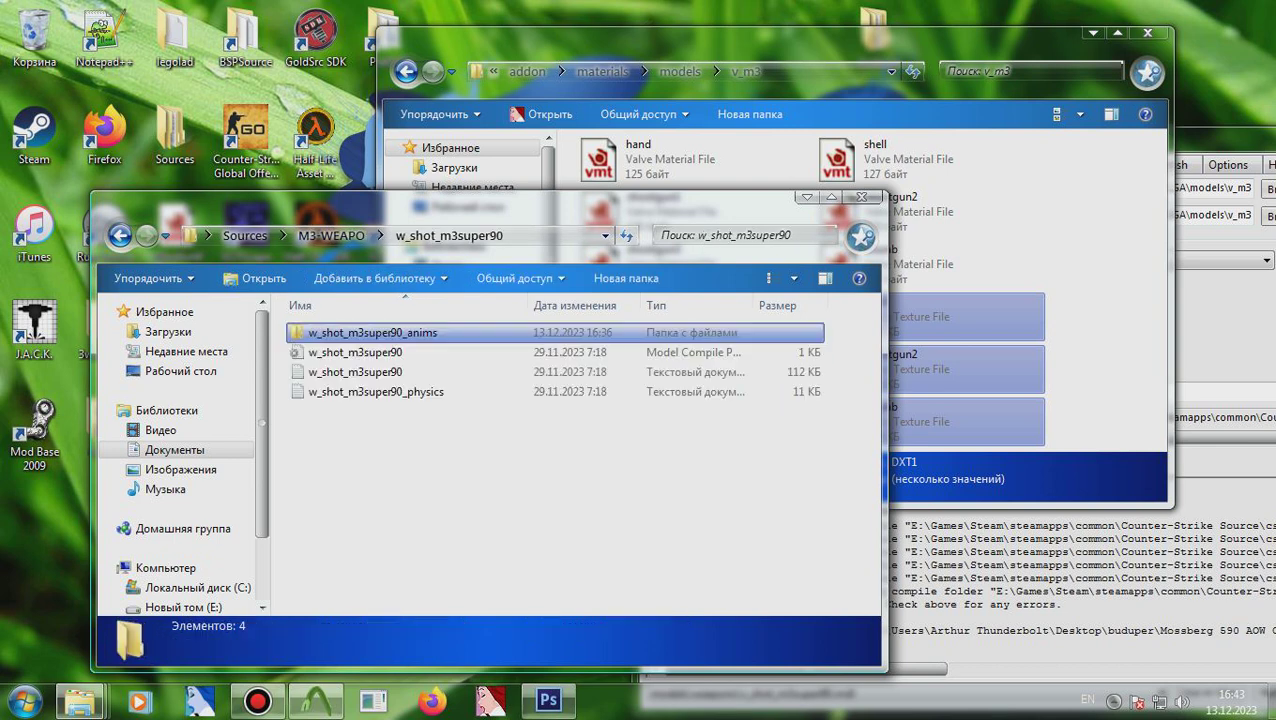
key(BackSpace)
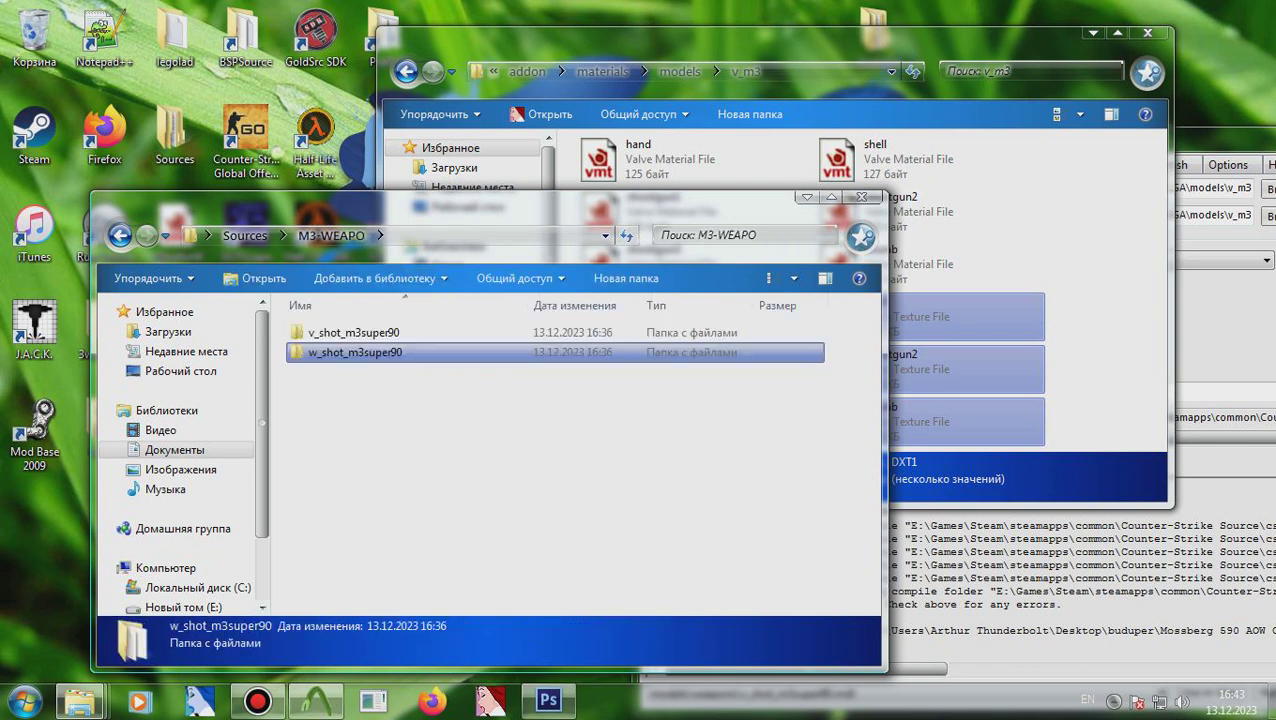
key(alt+Tab)
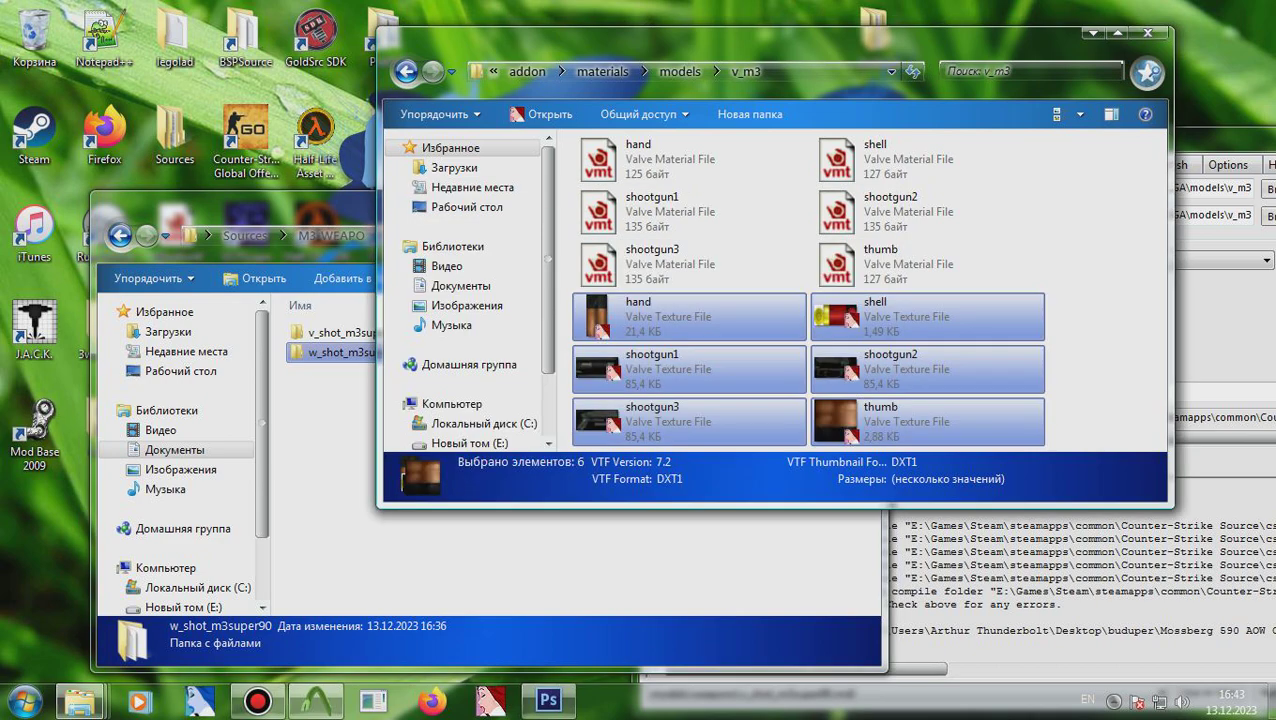
Step: Switch to Photoshop and open the six selected VTF textures from v_m3 in it
click(548, 701)
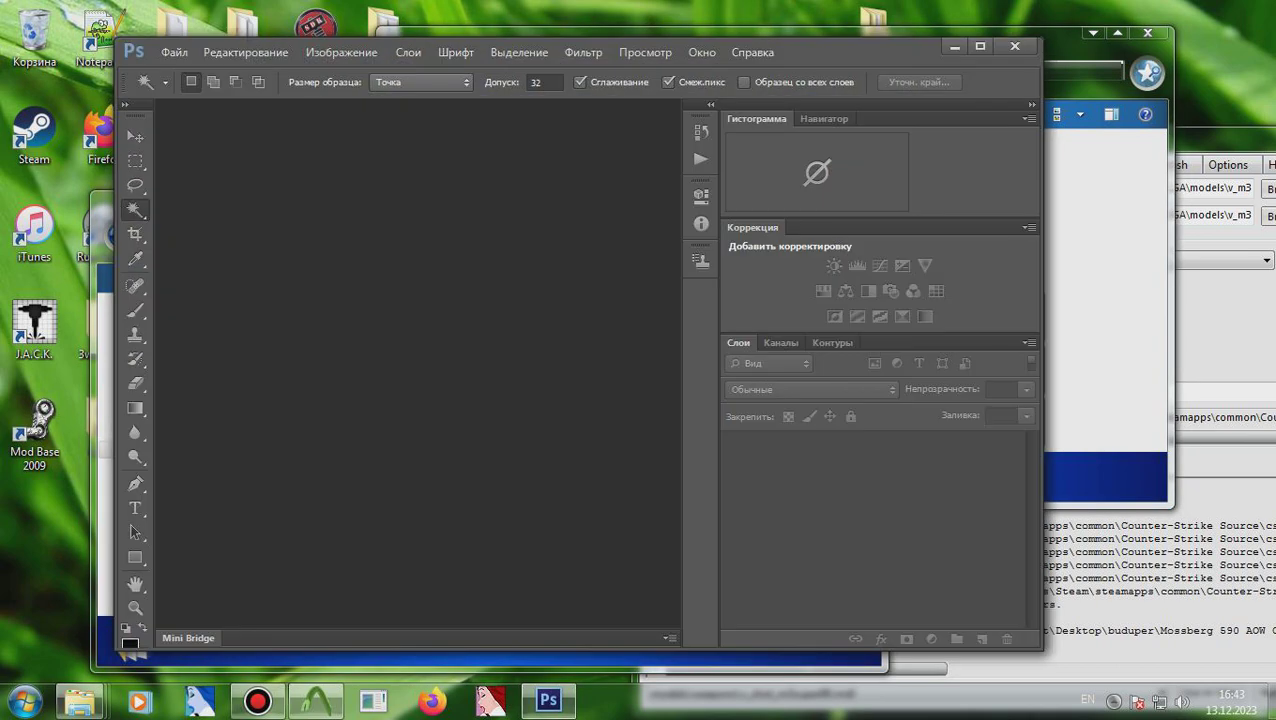
drag(852, 51, 730, 96)
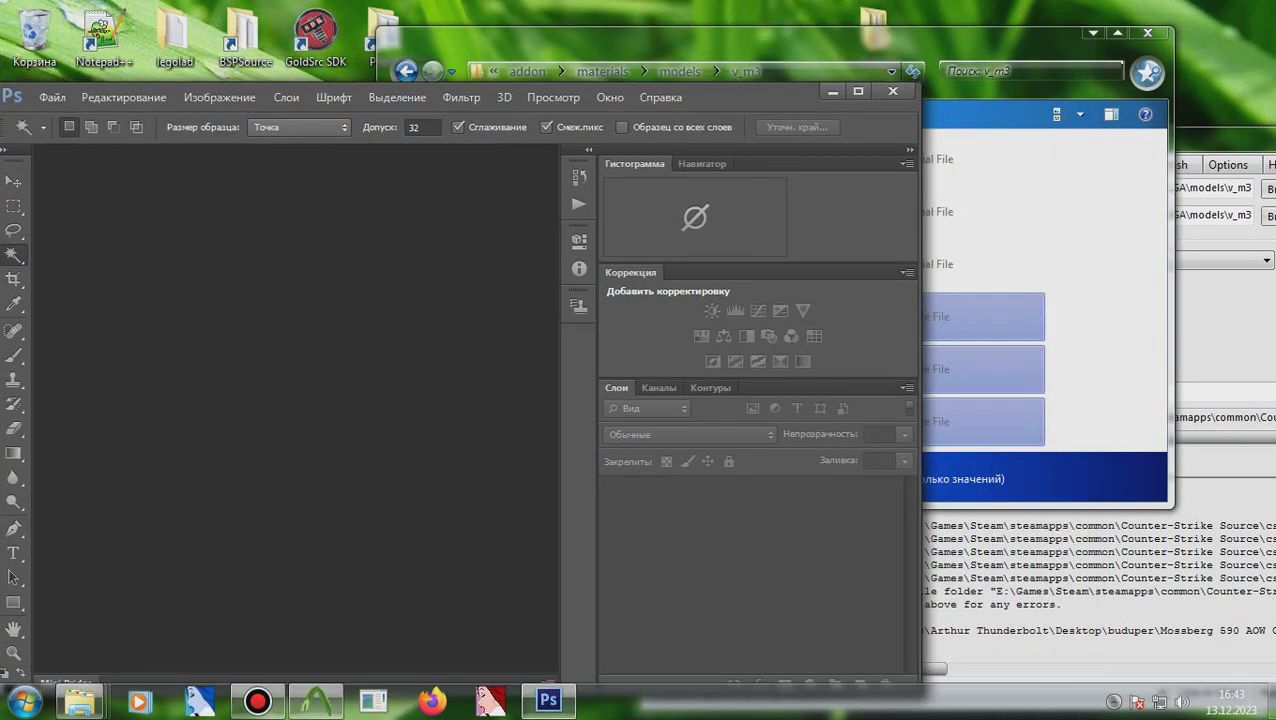
drag(962, 370, 268, 397)
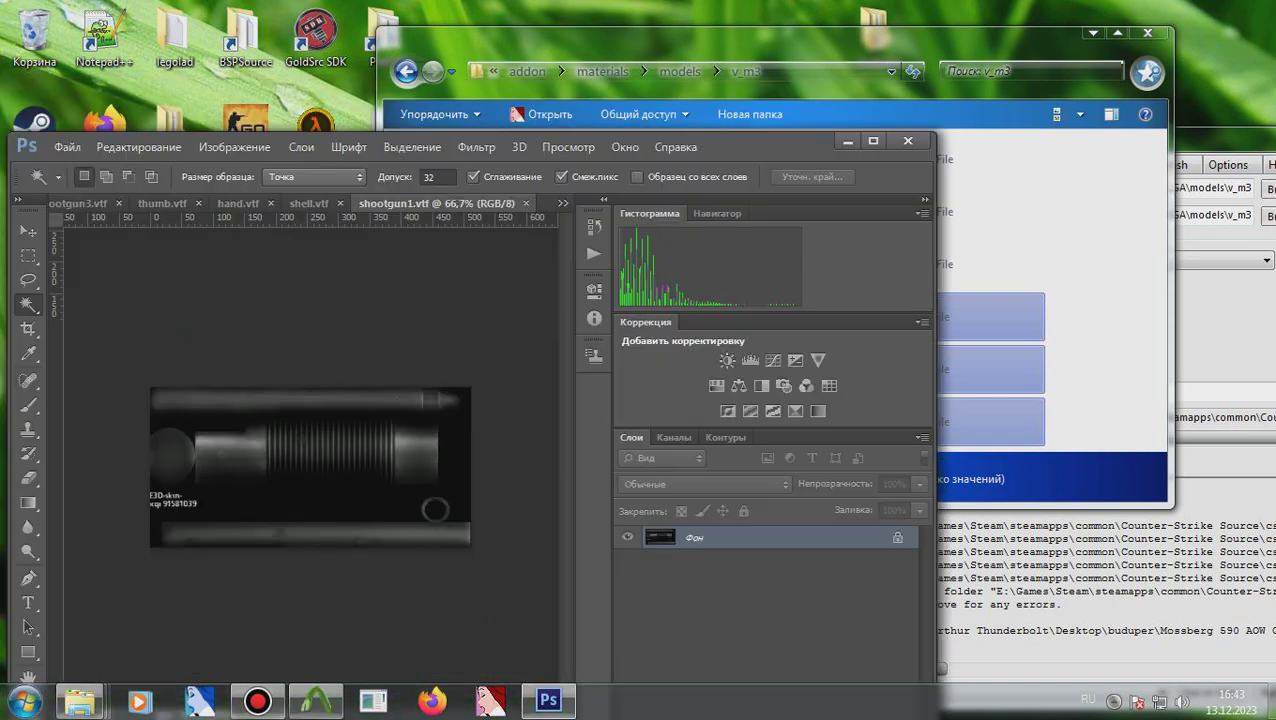
Step: Darken and desaturate shootgun1.vtf with Hue/Saturation, setting saturation to -100 and lightness to -85
drag(765, 145, 987, 24)
key(ctrl+u)
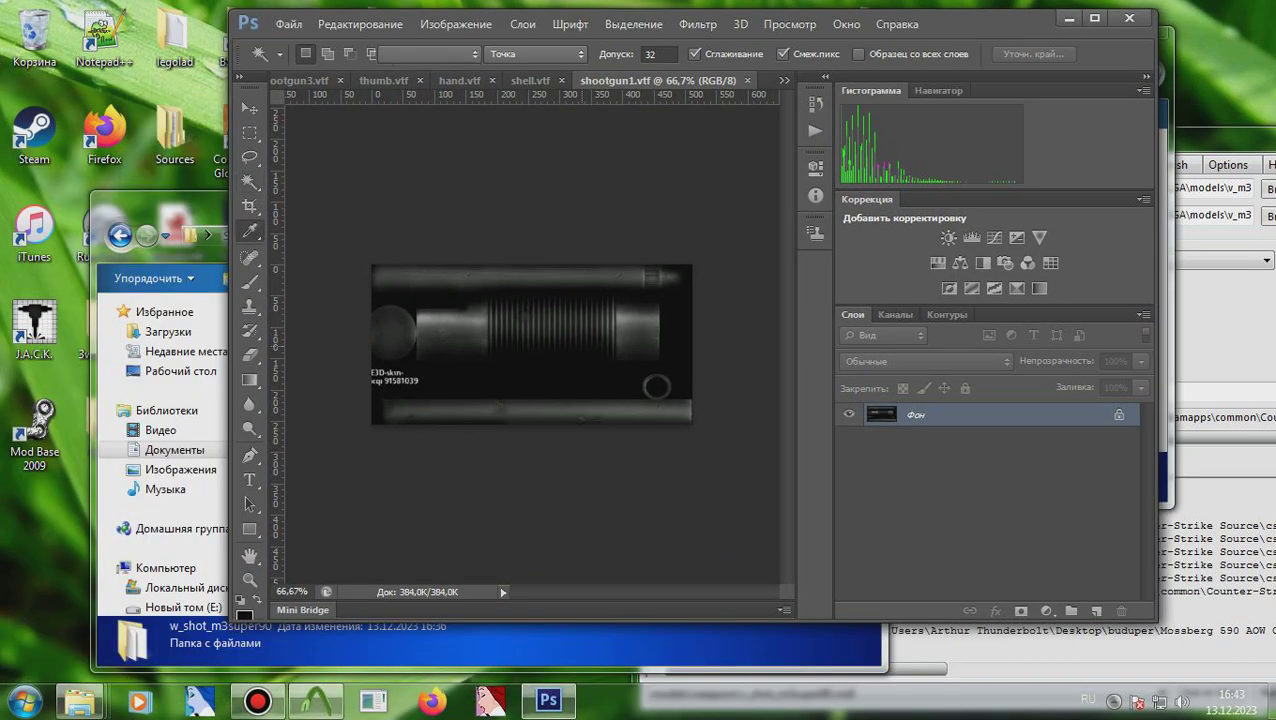
drag(949, 506, 856, 506)
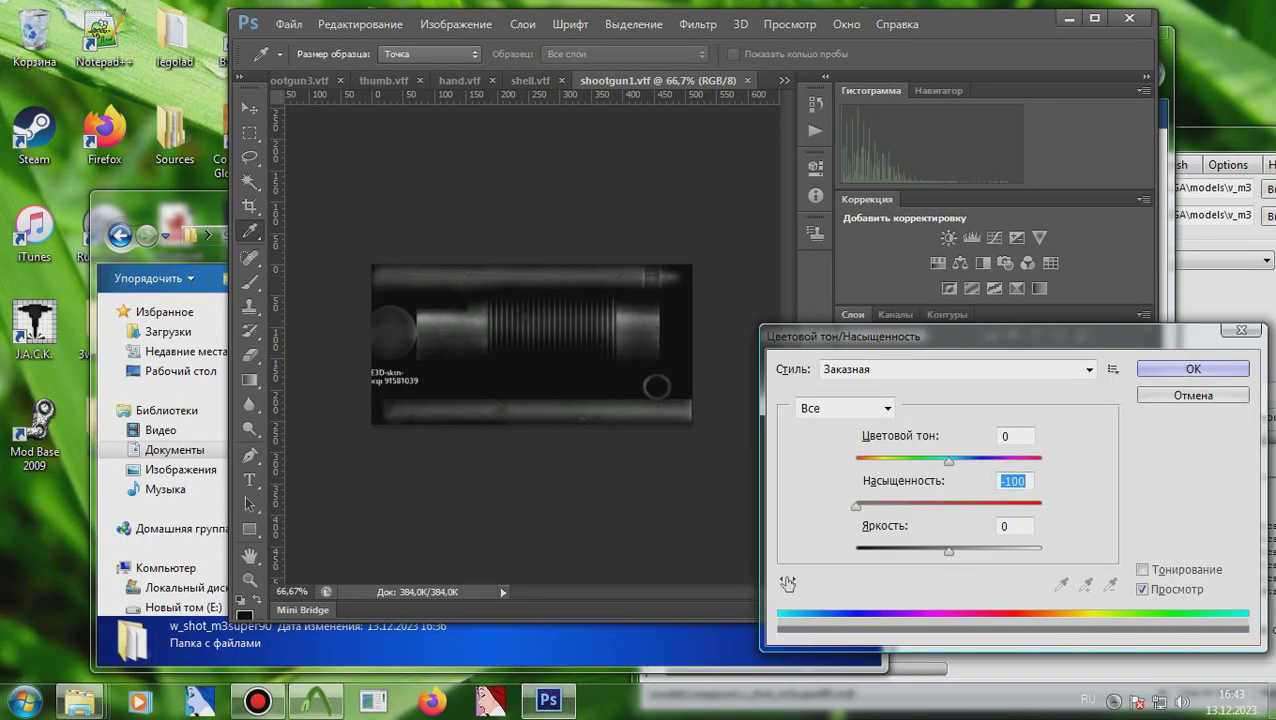
key(Tab)
text(-85)
key(Return)
key(w)
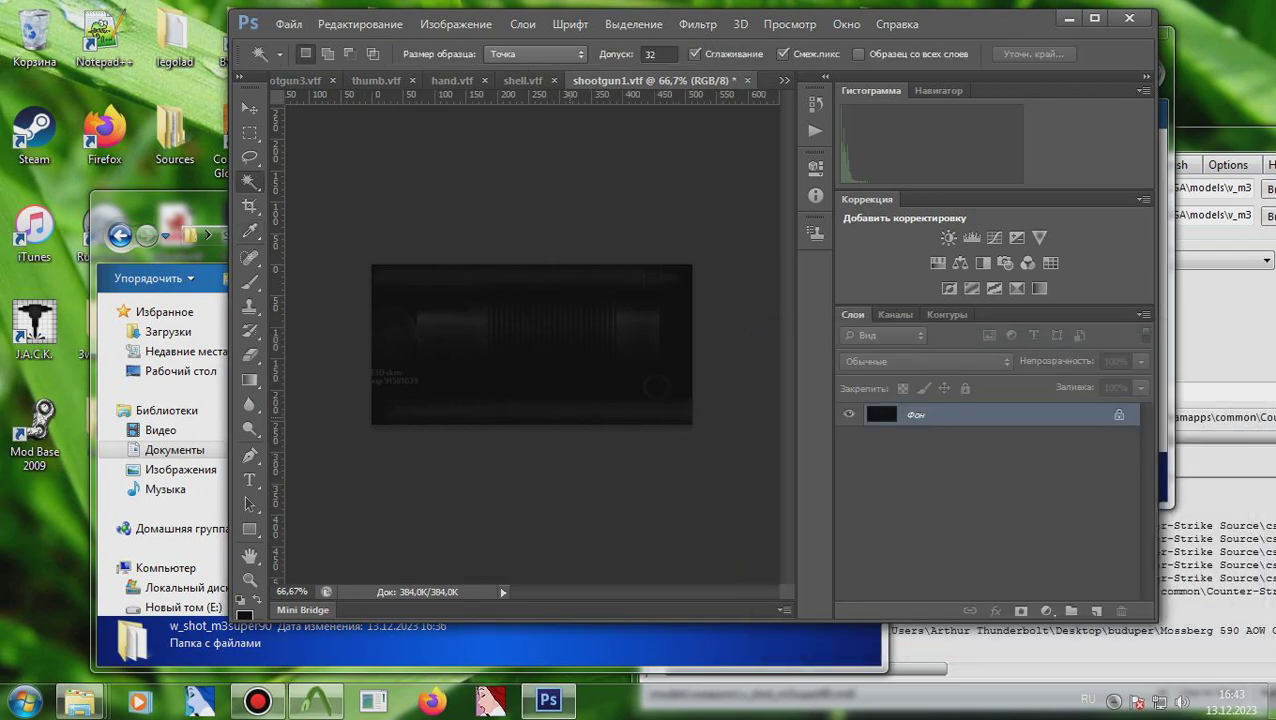
Step: Save the darkened texture in the v_m3 folder as shootgun1_r in VTF format and close it
key(ctrl+shift+s)
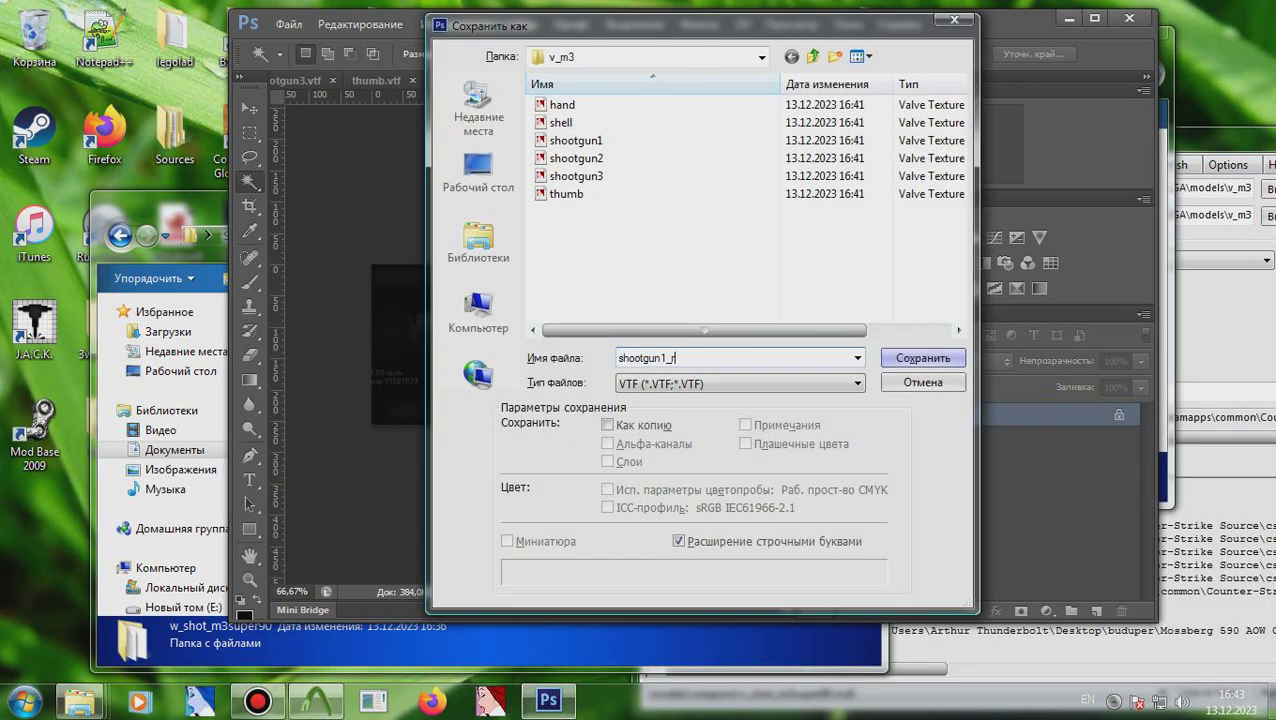
key(Return)
key(Return)
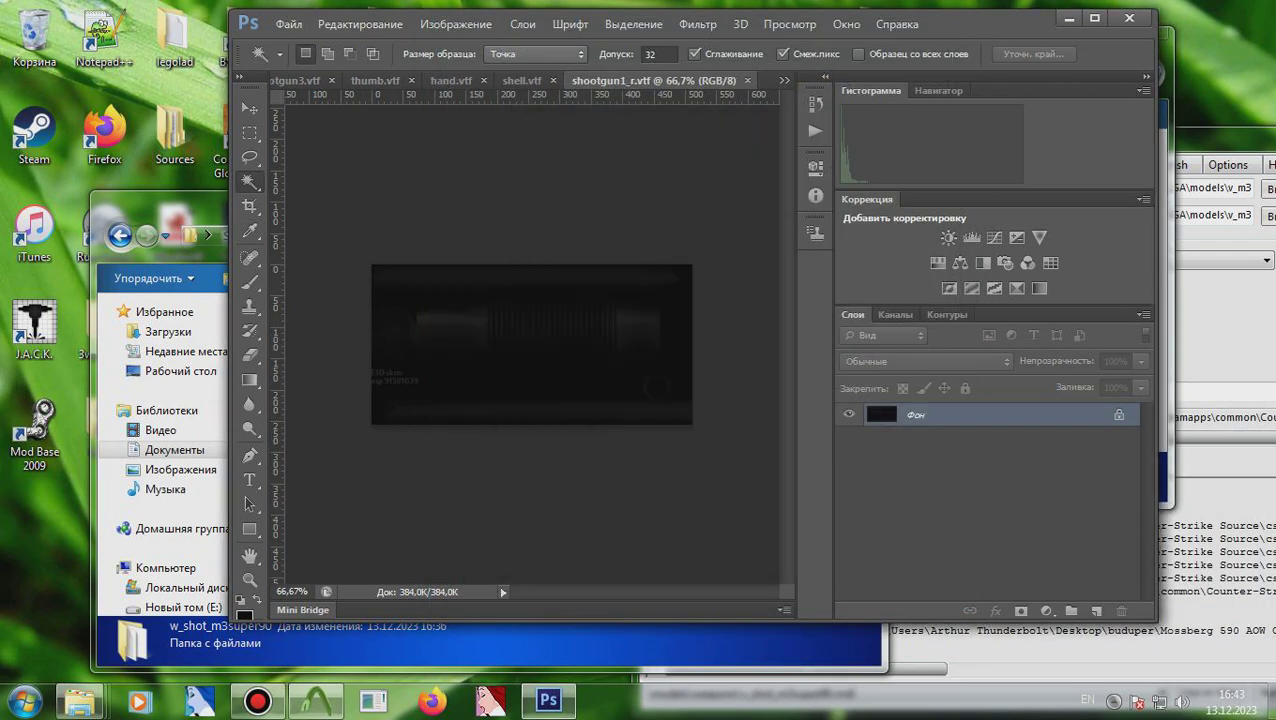
key(ctrl+w)
Step: Desaturate and darken shell.vtf with Hue/Saturation, setting saturation to -100 and lightness to -89
key(i)
key(ctrl+u)
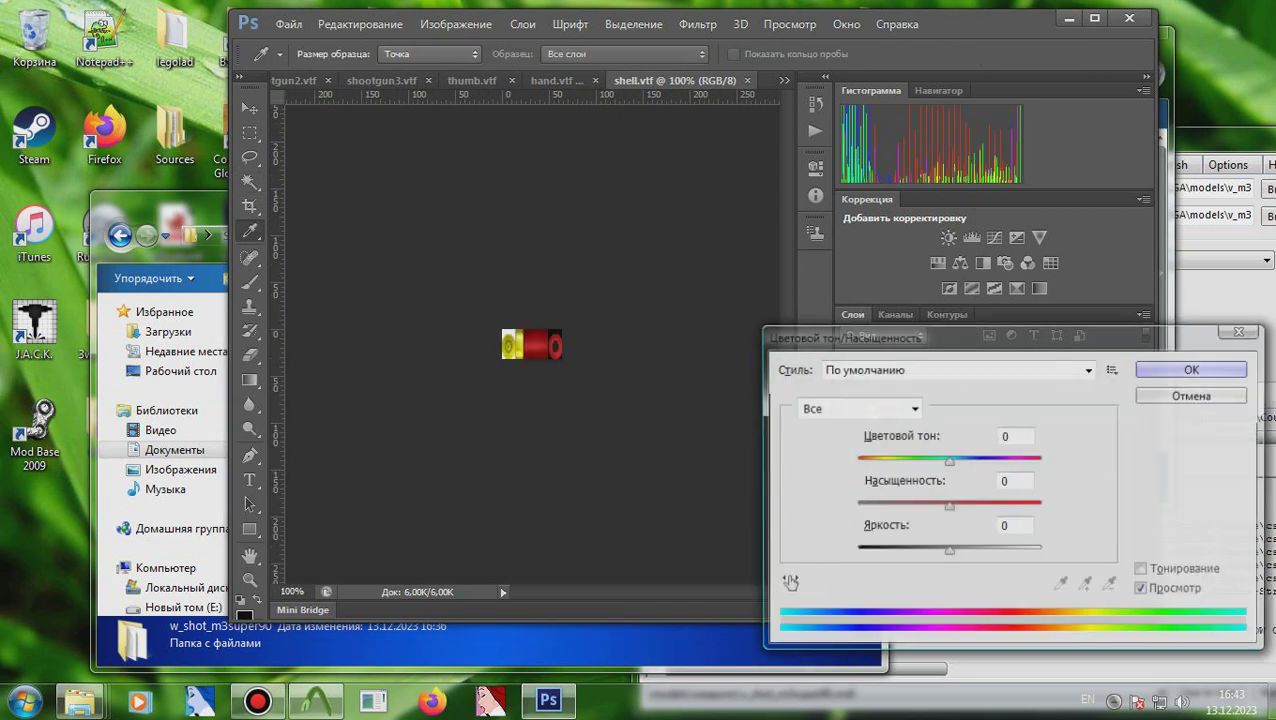
drag(949, 506, 856, 506)
drag(949, 551, 866, 551)
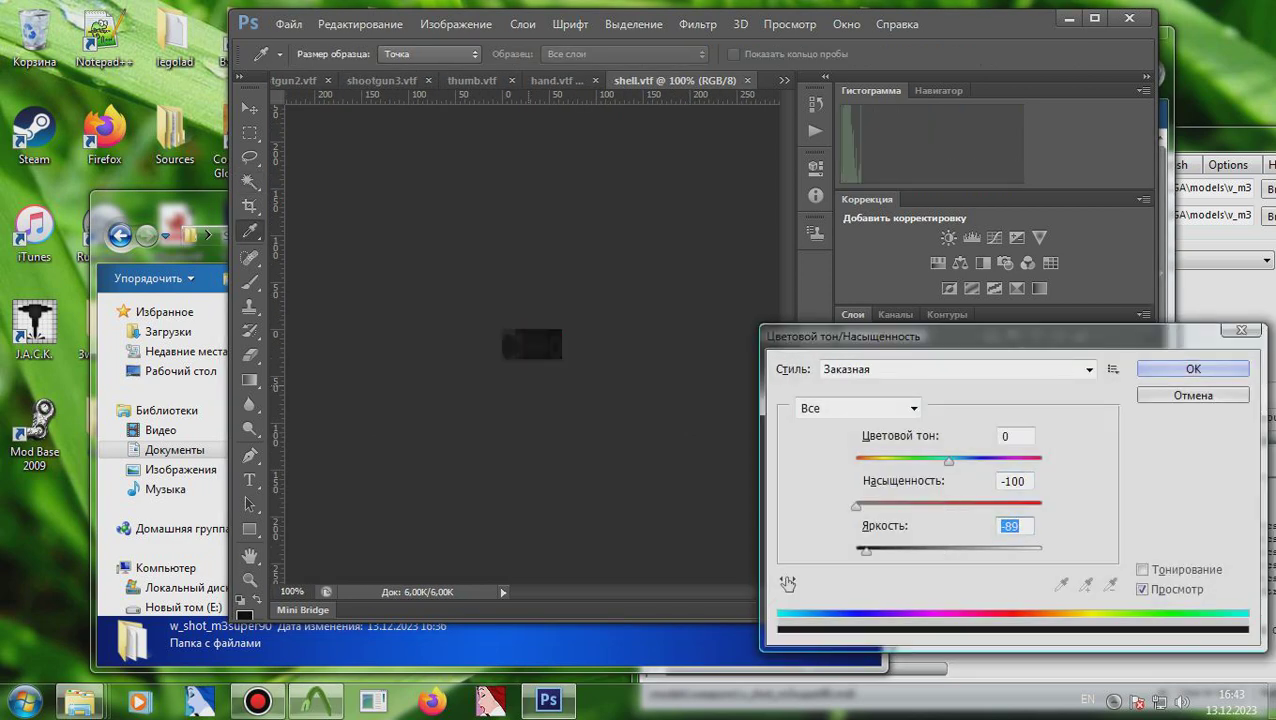
key(Return)
key(w)
Step: Save the darkened shell texture as shell_r in VTF format and close it
key(ctrl+shift+s)
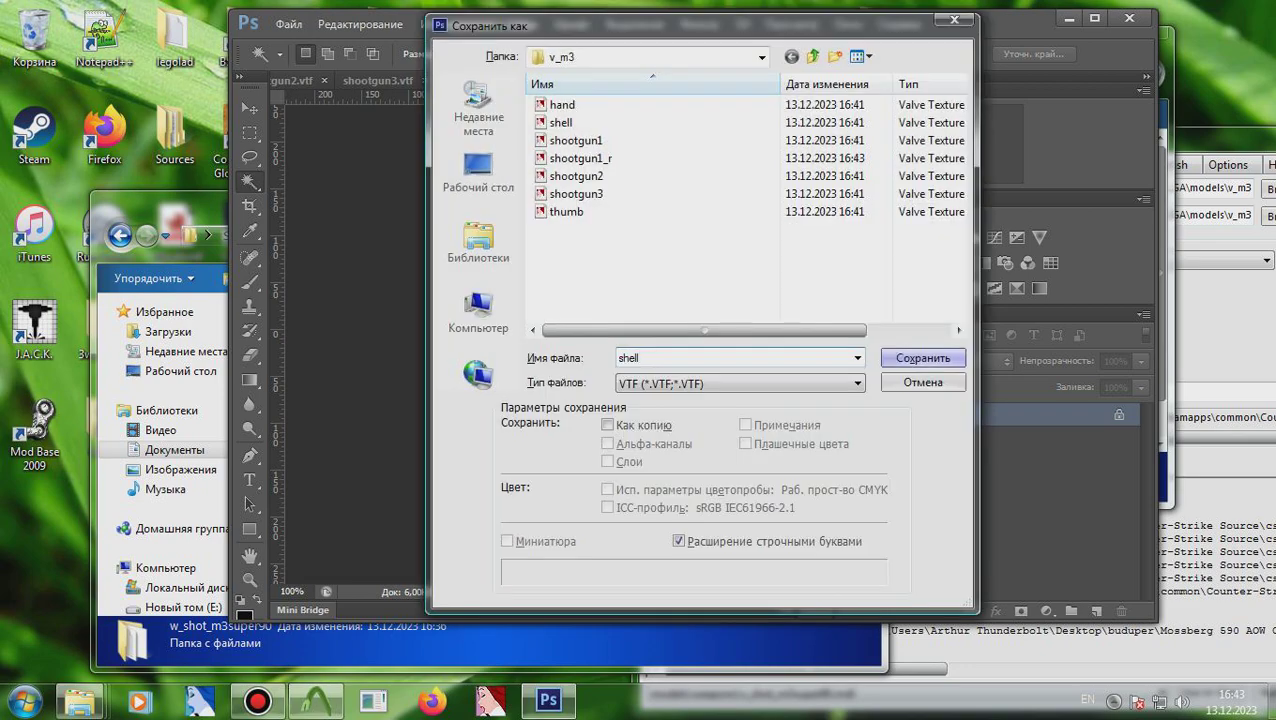
key(Return)
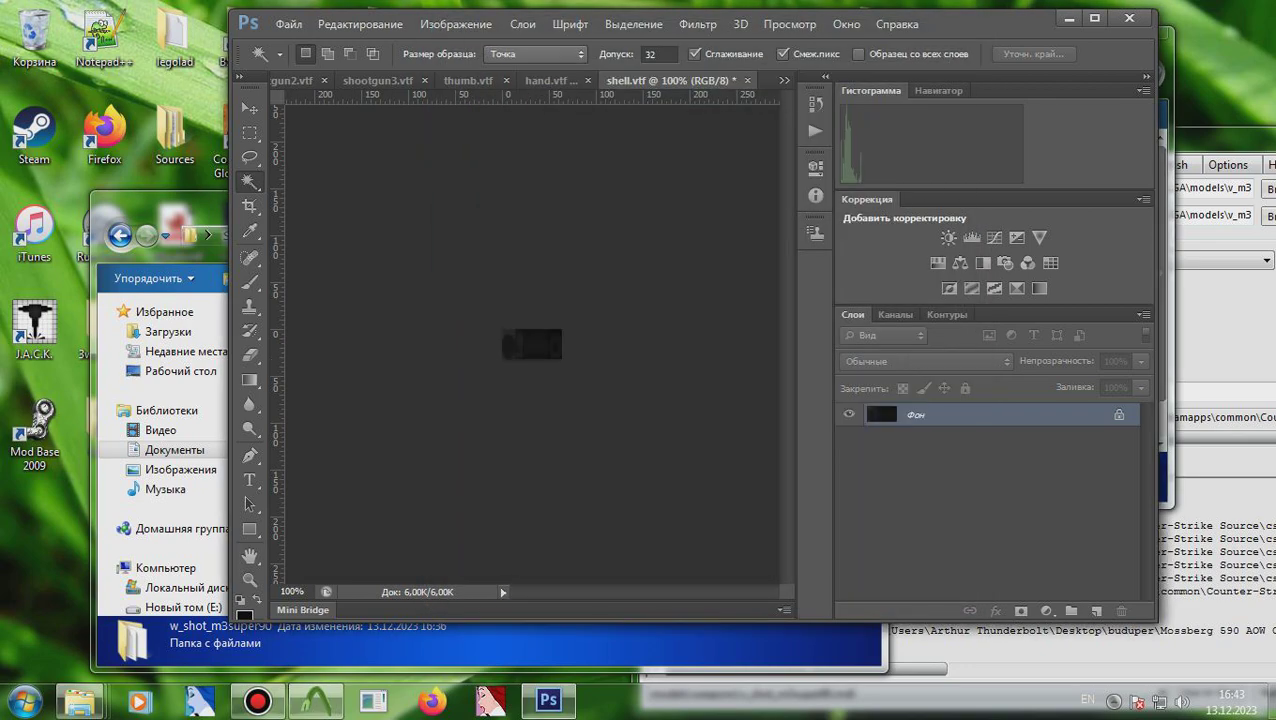
key(ctrl+w)
Step: Desaturate and darken hand.vtf with Hue/Saturation, setting saturation to -100 and lightness to -95
key(i)
key(ctrl+u)
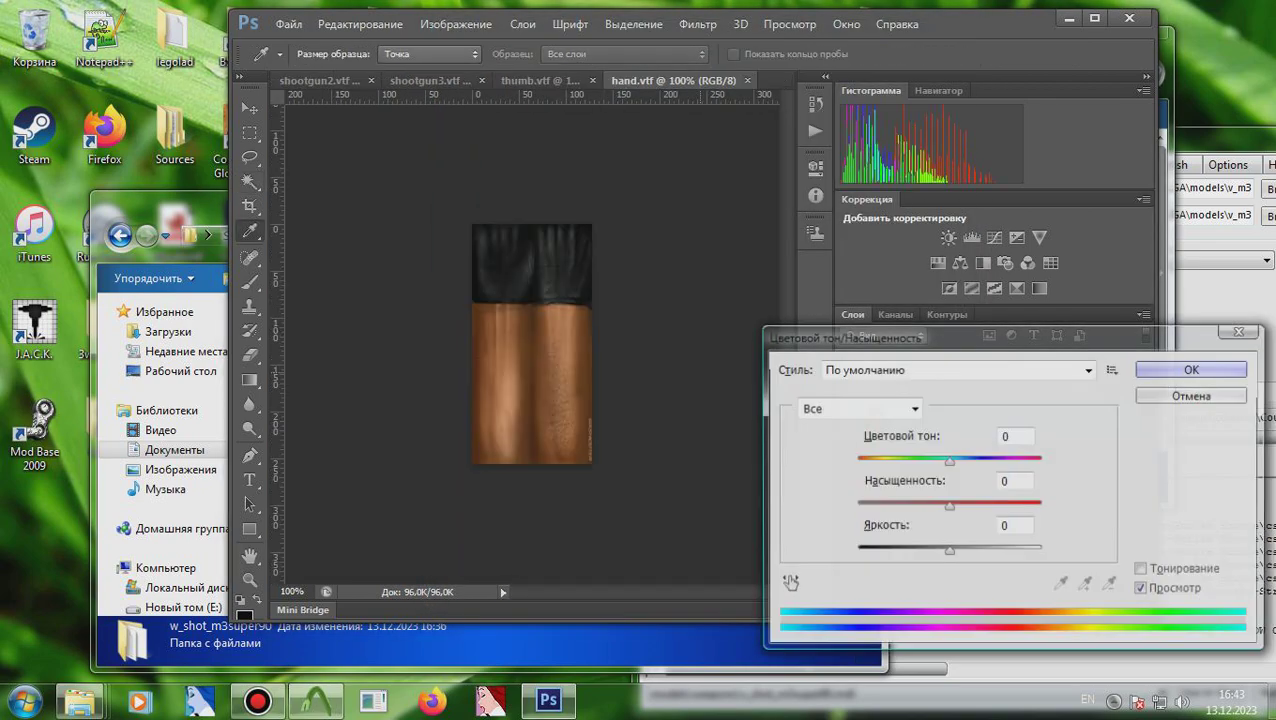
drag(949, 506, 856, 506)
drag(949, 551, 860, 551)
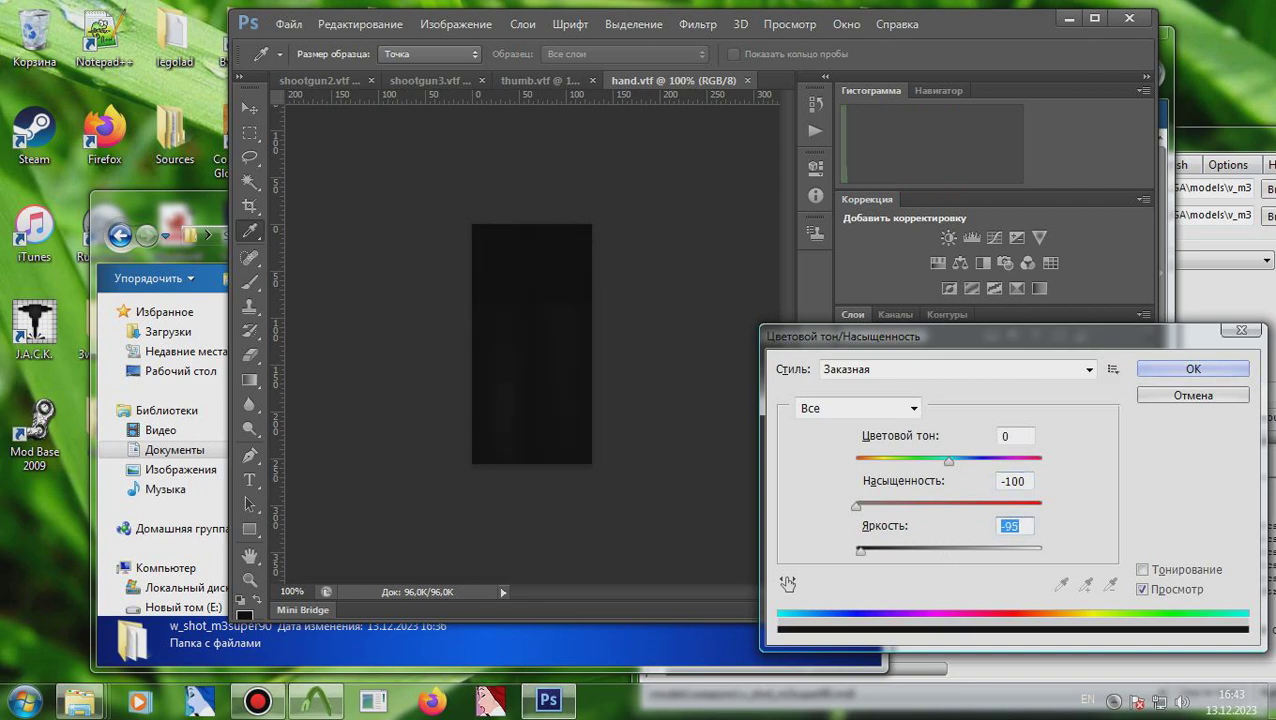
key(Return)
key(w)
Step: Save the darkened hand texture as hand_r in VTF format and close it
key(ctrl+shift+s)
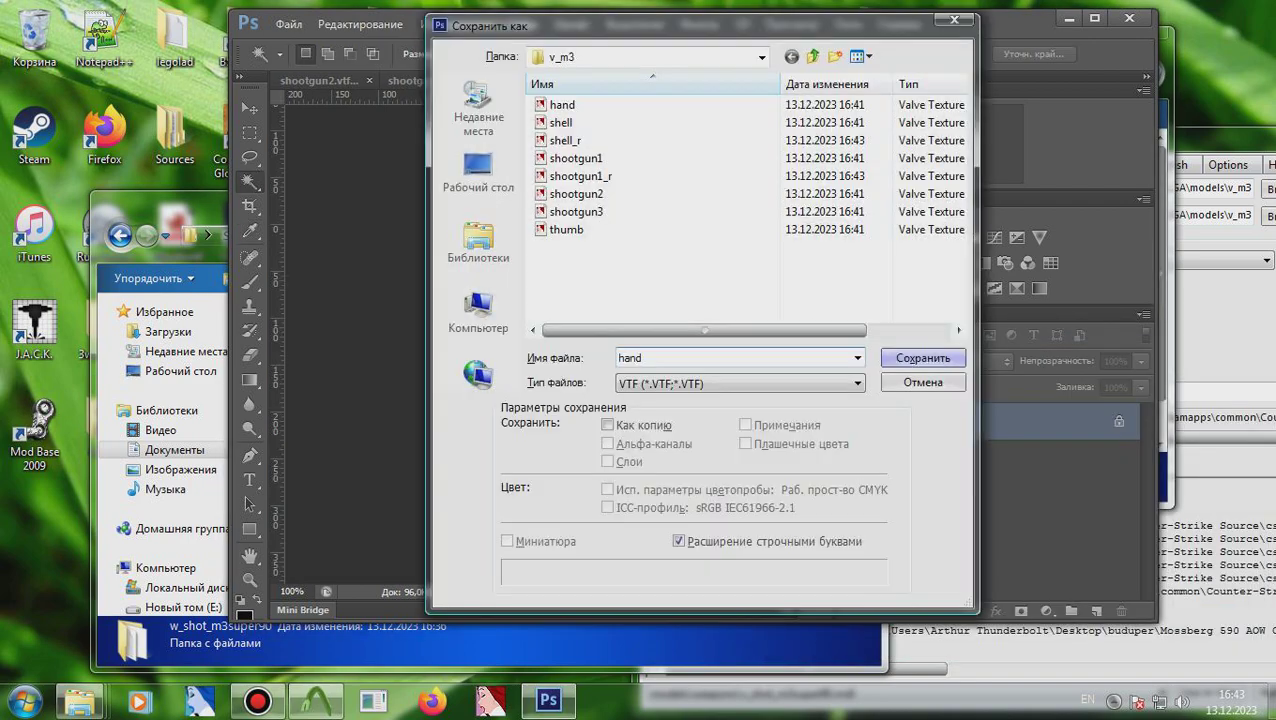
text(_r)
key(Return)
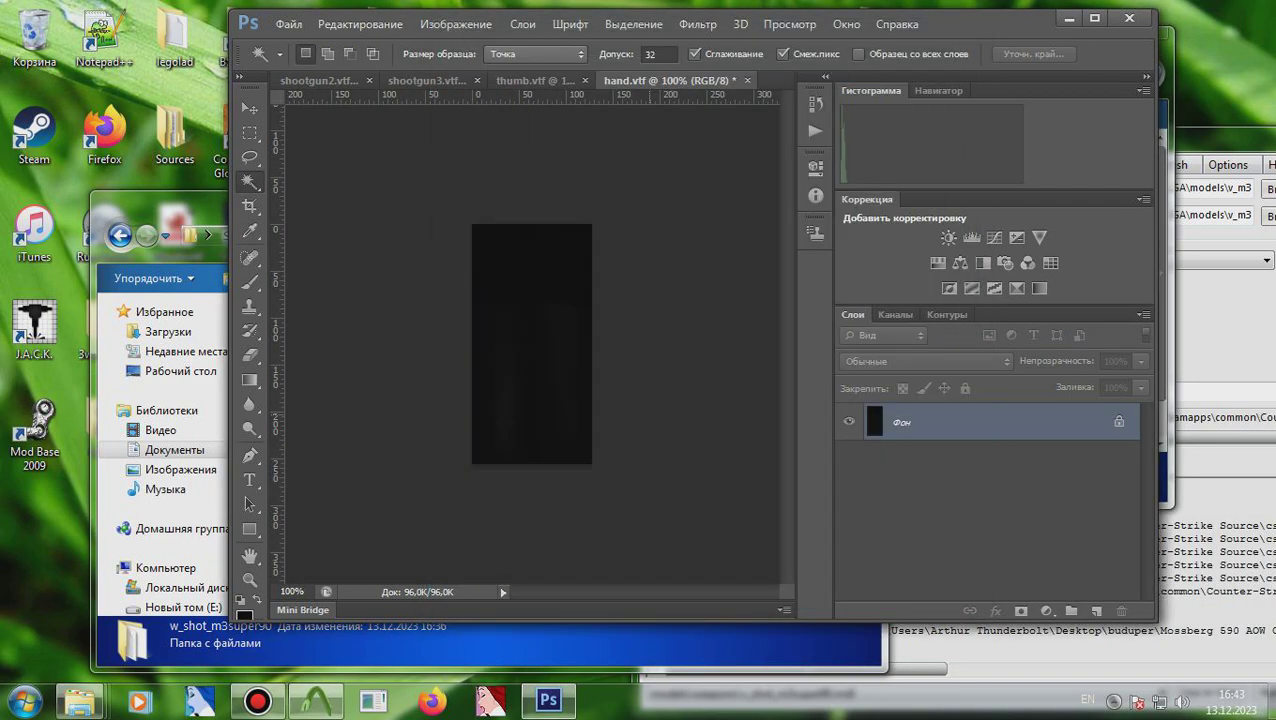
click(747, 80)
Step: Desaturate and darken thumb.vtf with Hue/Saturation, setting saturation to -100 and lightness to -90
key(ctrl+u)
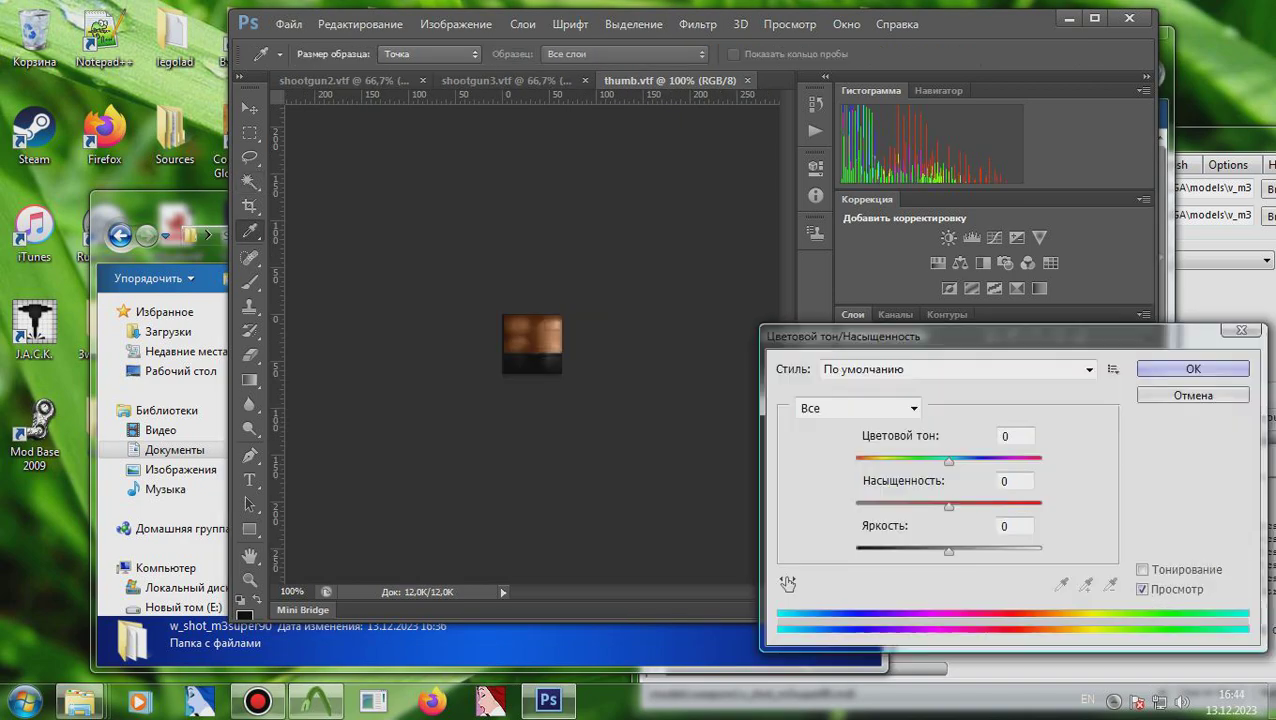
drag(949, 506, 892, 506)
text(-100)
key(Tab)
text(-100)
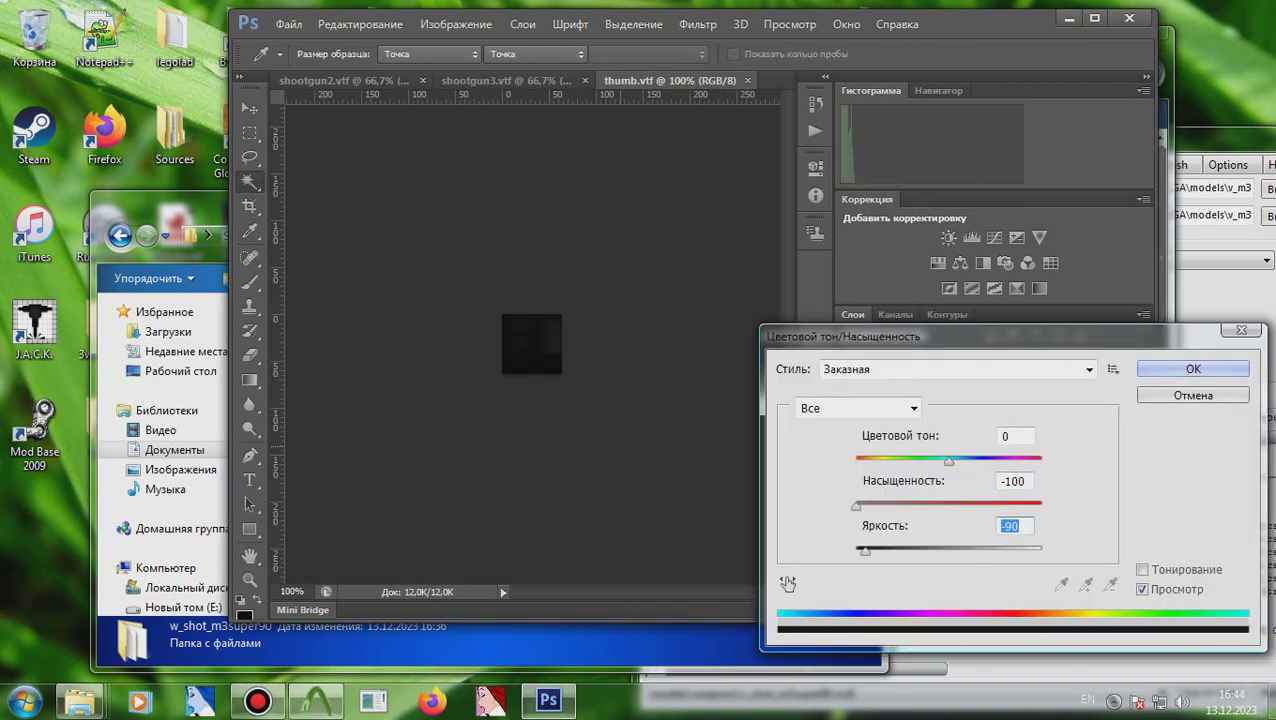
key(Return)
key(w)
Step: Save the darkened thumb texture as thumb_r in VTF format and close it
key(ctrl+shift+s)
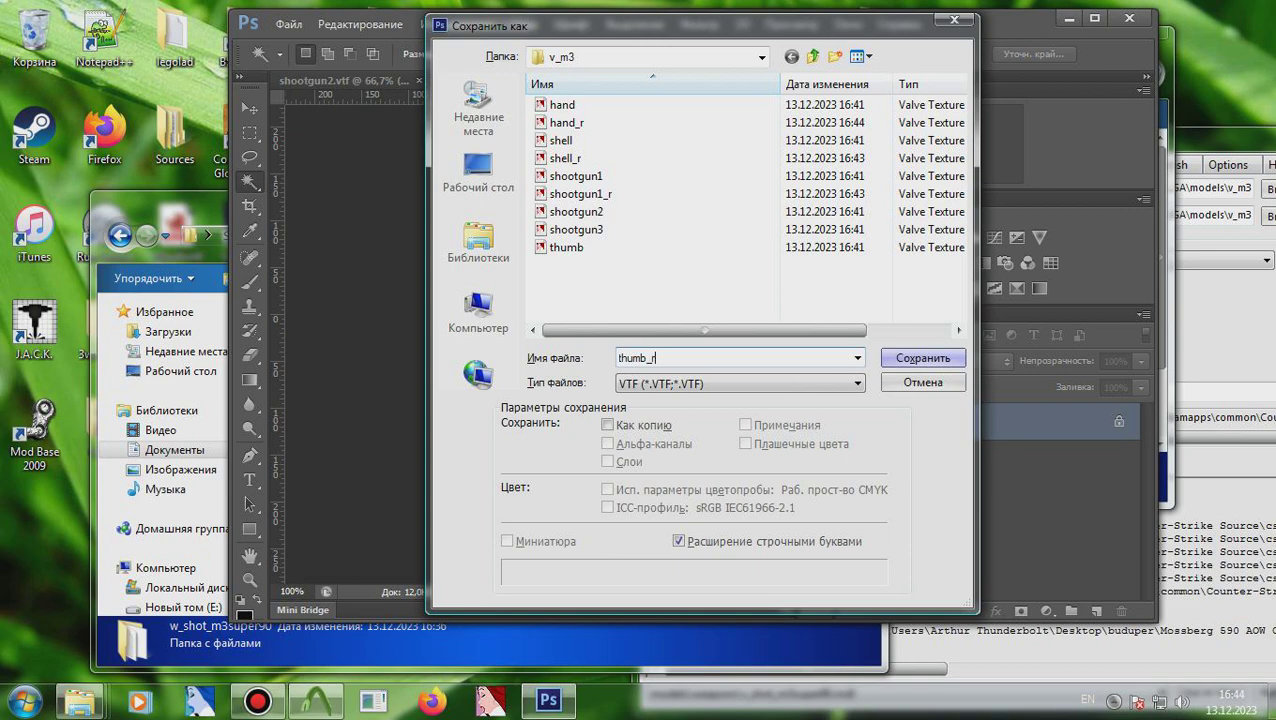
text(_r)
key(Return)
key(Return)
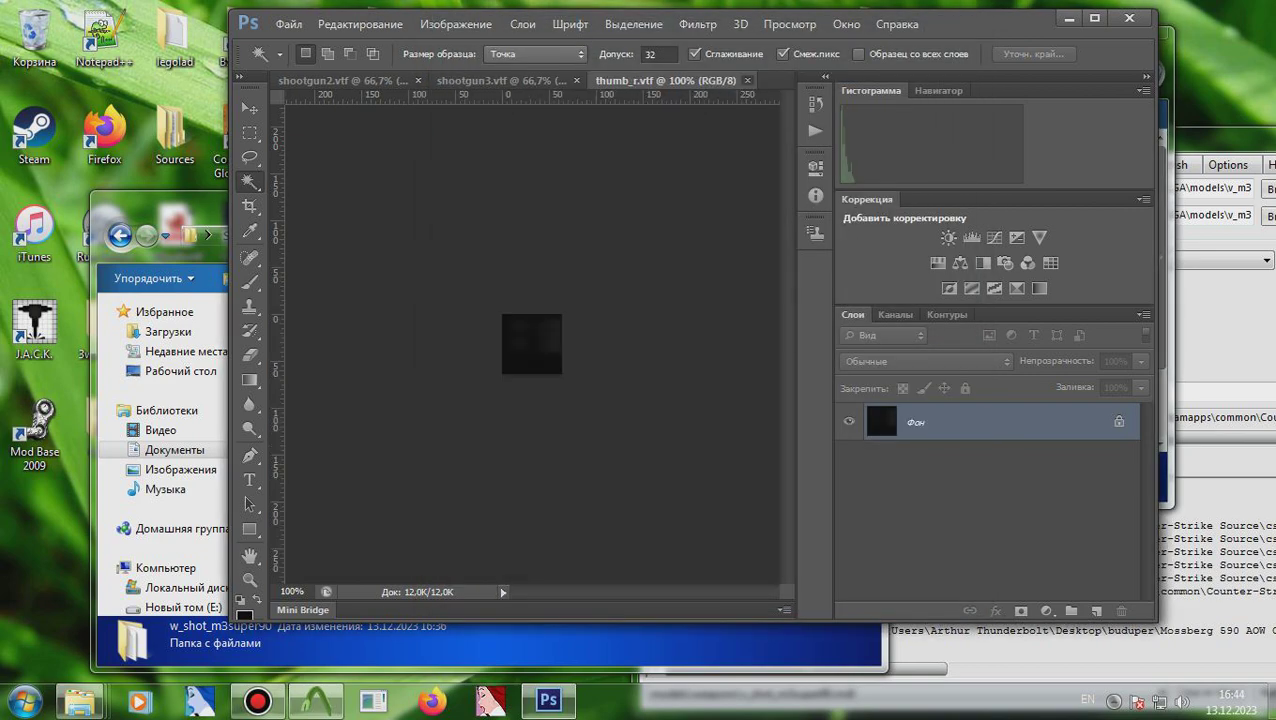
key(ctrl+w)
Step: Desaturate and darken shootgun3.vtf with Hue/Saturation, setting saturation to -100 and lightness to -89
key(i)
key(ctrl+u)
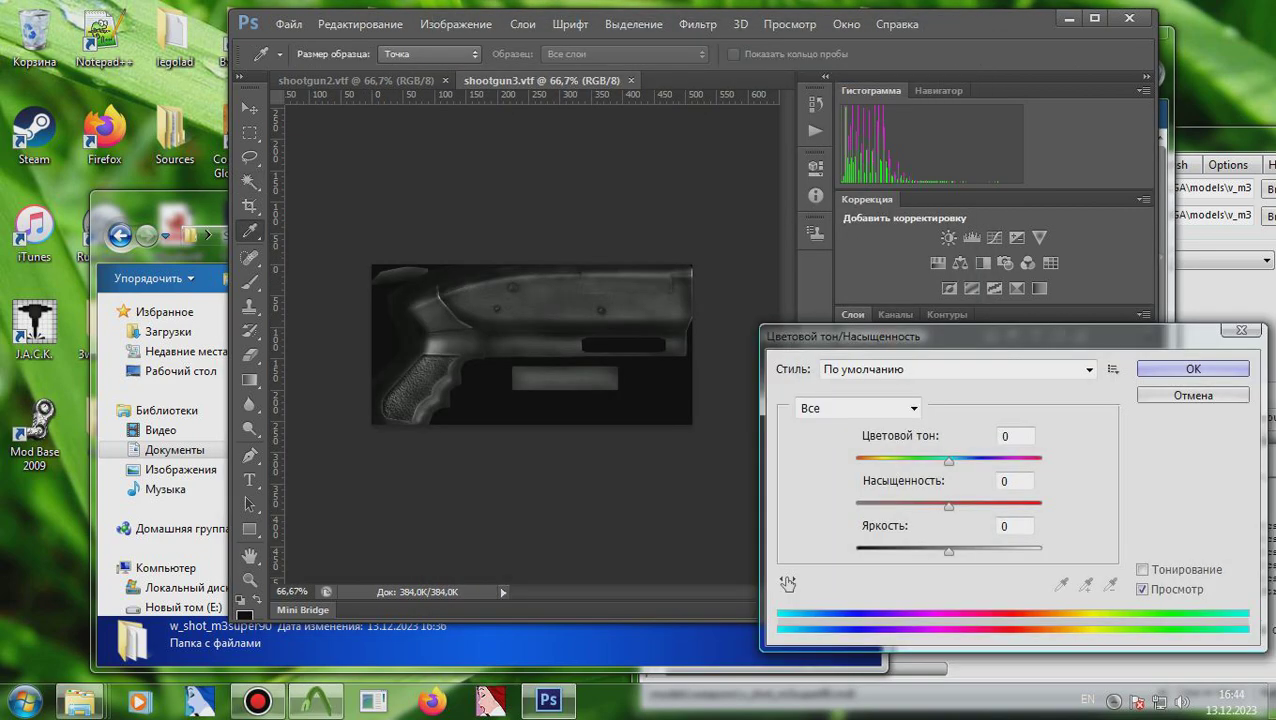
drag(949, 506, 856, 506)
drag(949, 551, 866, 551)
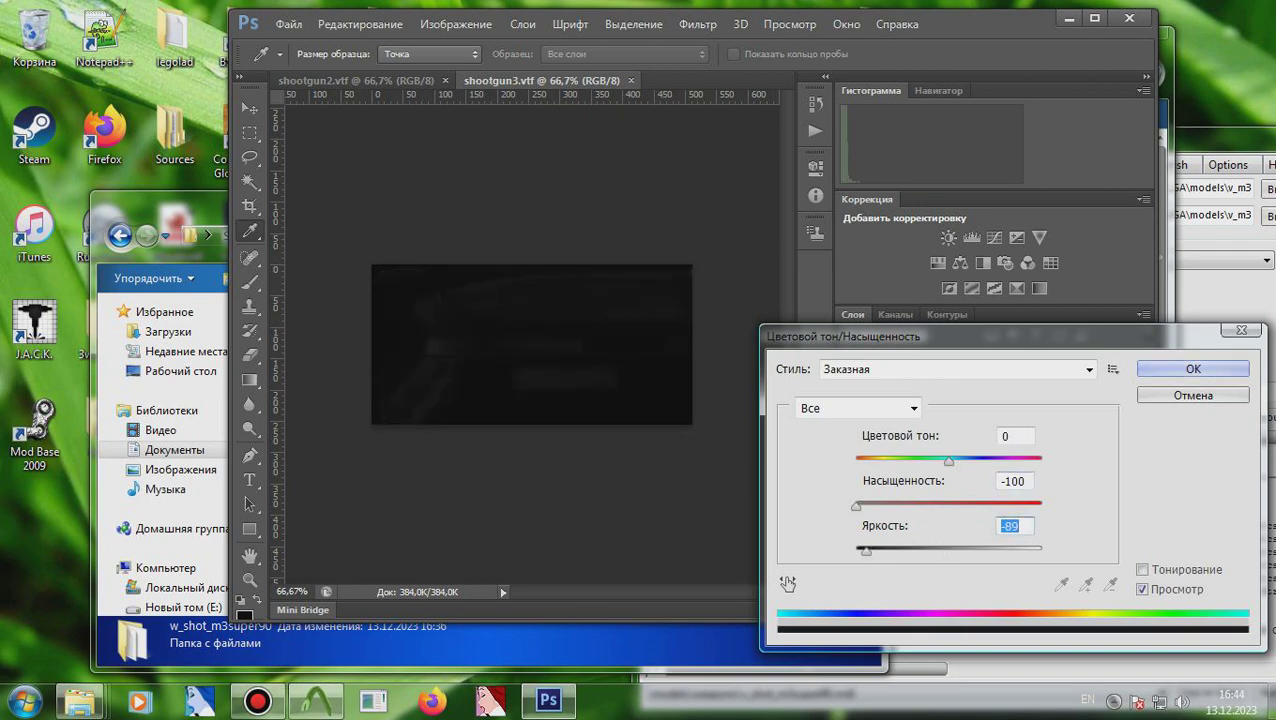
key(Return)
Step: Save the darkened texture as shootgun3_r in VTF format and close it
key(ctrl+shift+s)
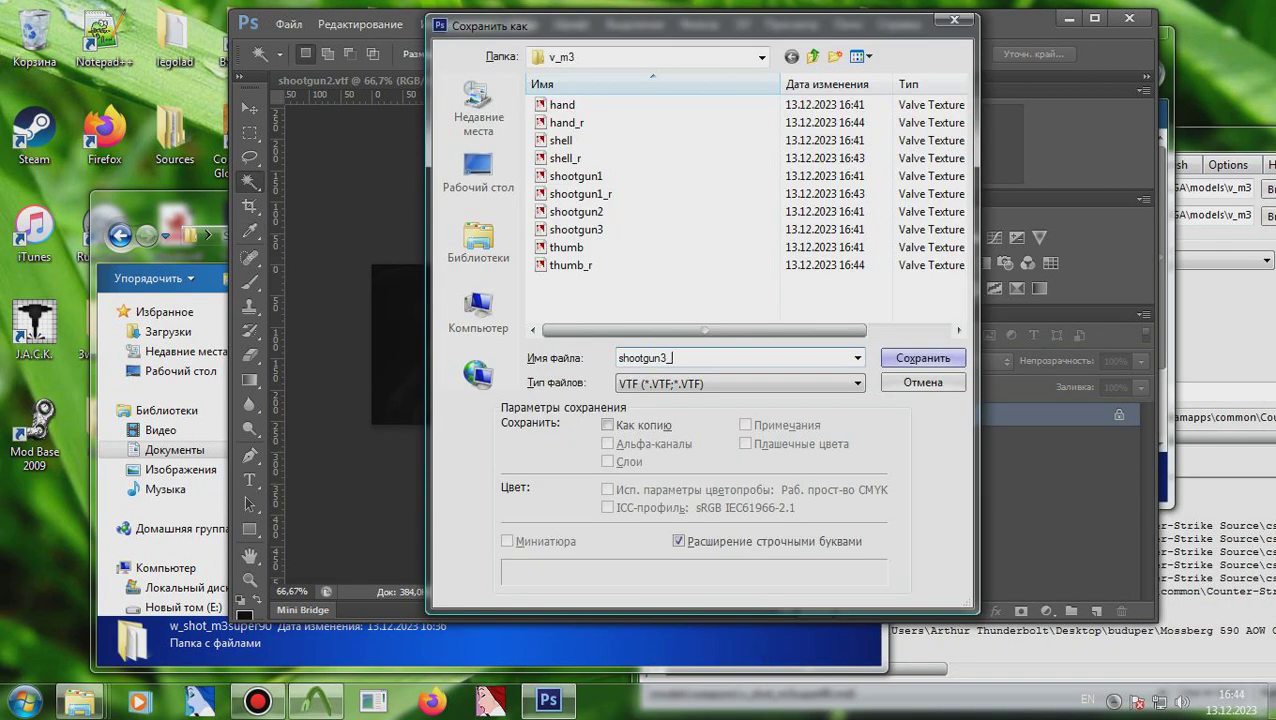
key(Return)
key(Return)
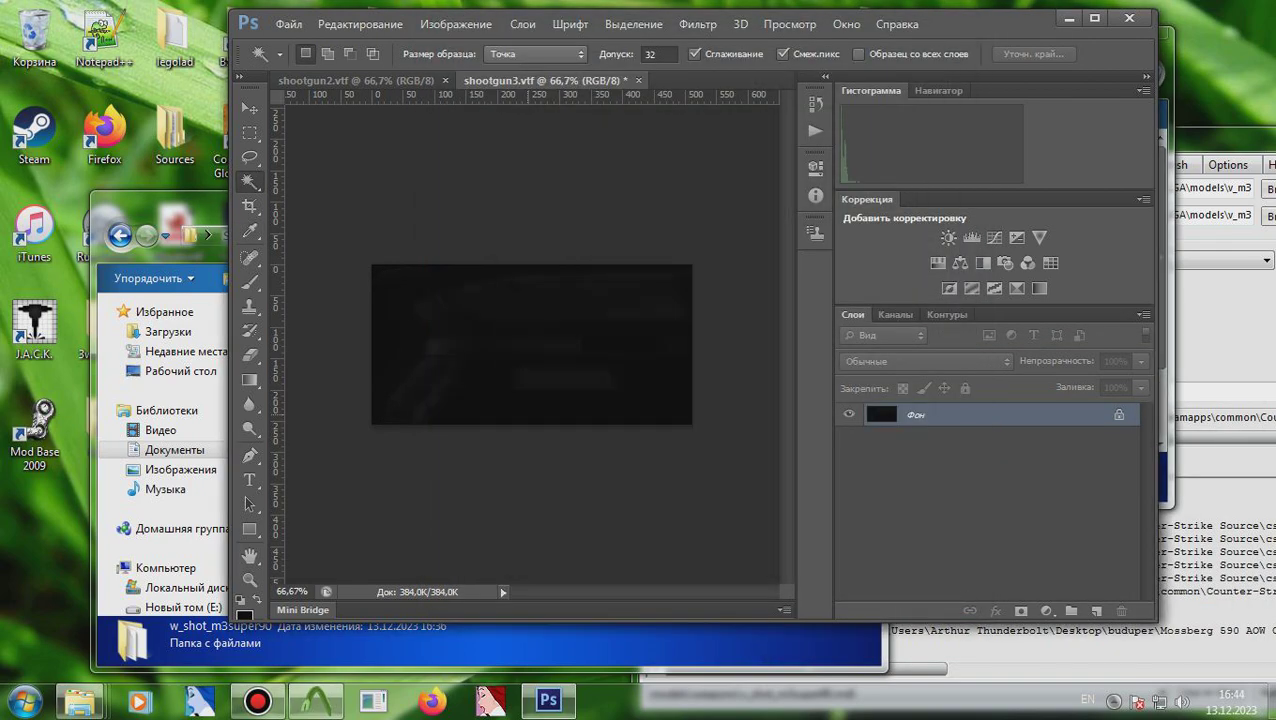
key(ctrl+w)
Step: Apply Hue/Saturation to shootgun2.vtf with saturation -100 and lightness lowered until the texture is nearly black
key(ctrl+u)
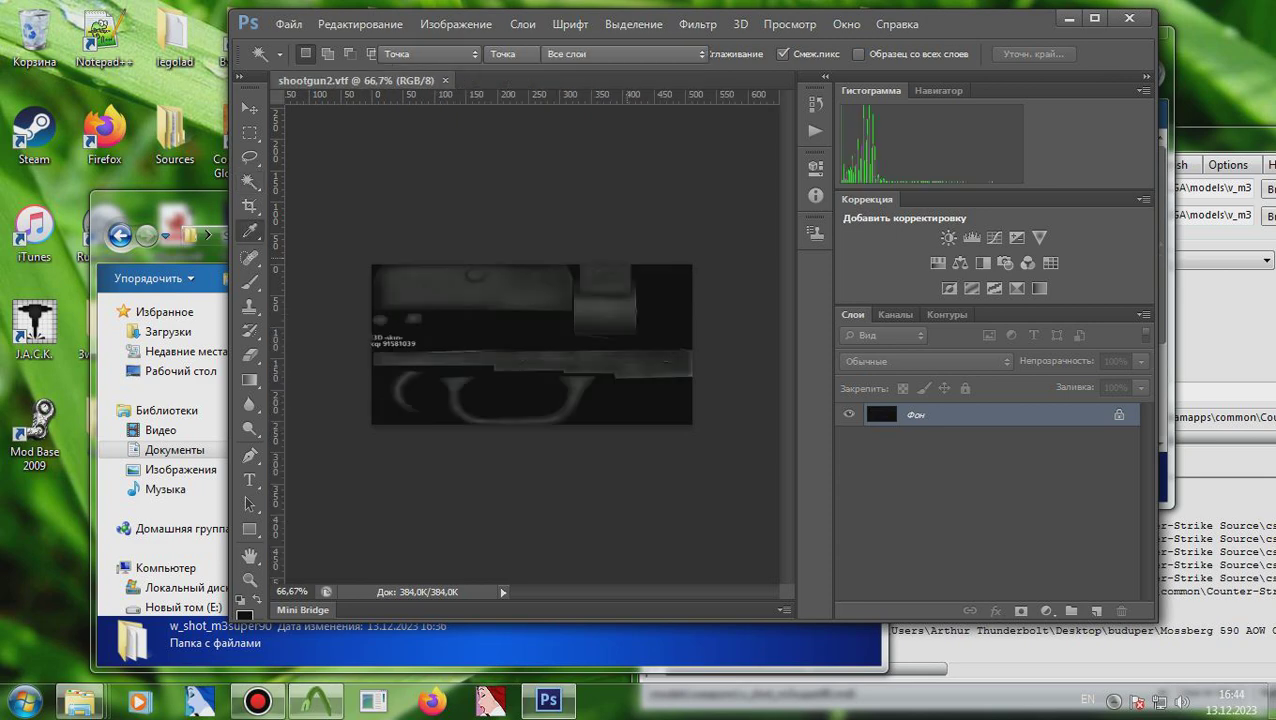
drag(949, 507, 856, 507)
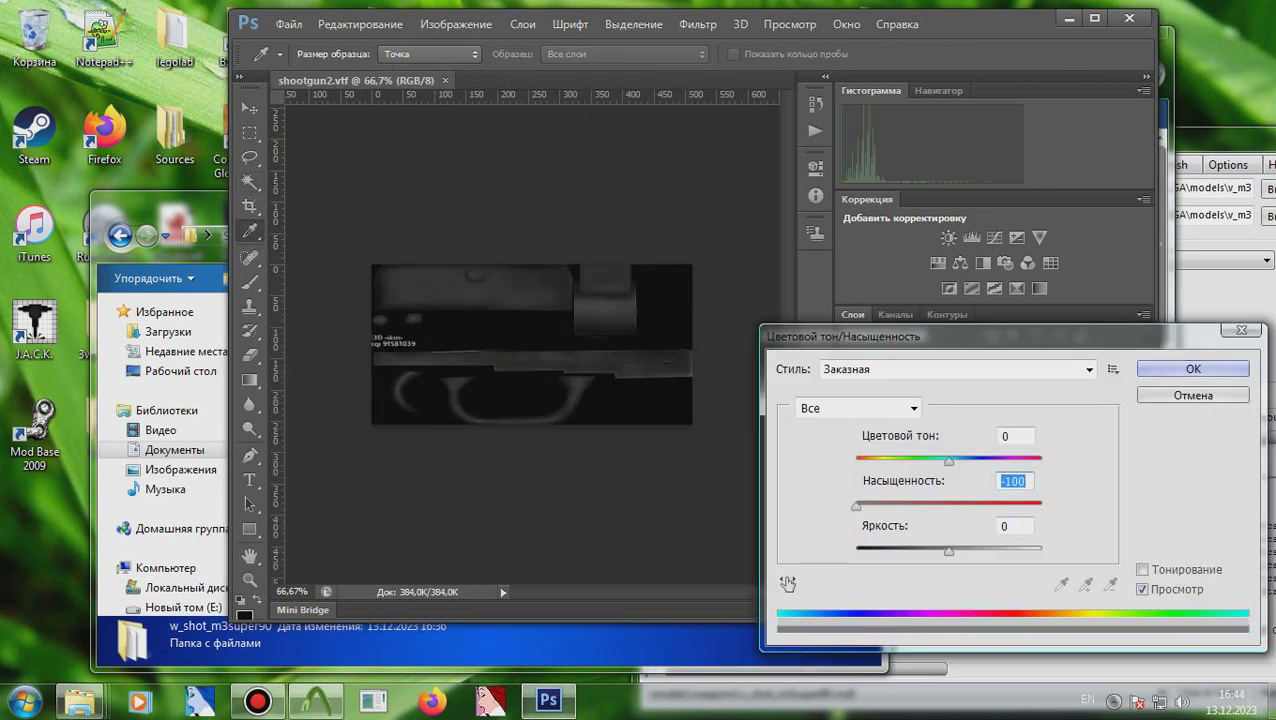
key(Return)
Step: Save the darkened texture as shootgun2_r in VTF format with DXT1 compression, close it and quit Photoshop
key(ctrl+shift+s)
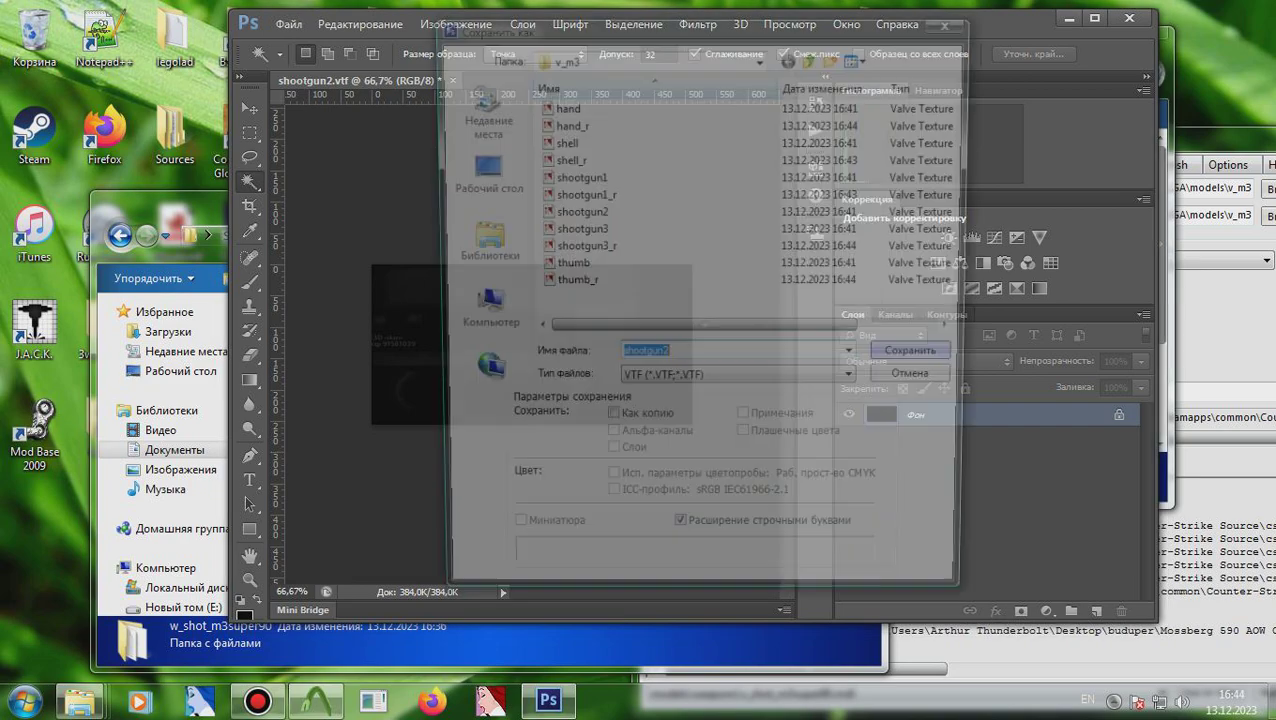
text(_r)
key(Return)
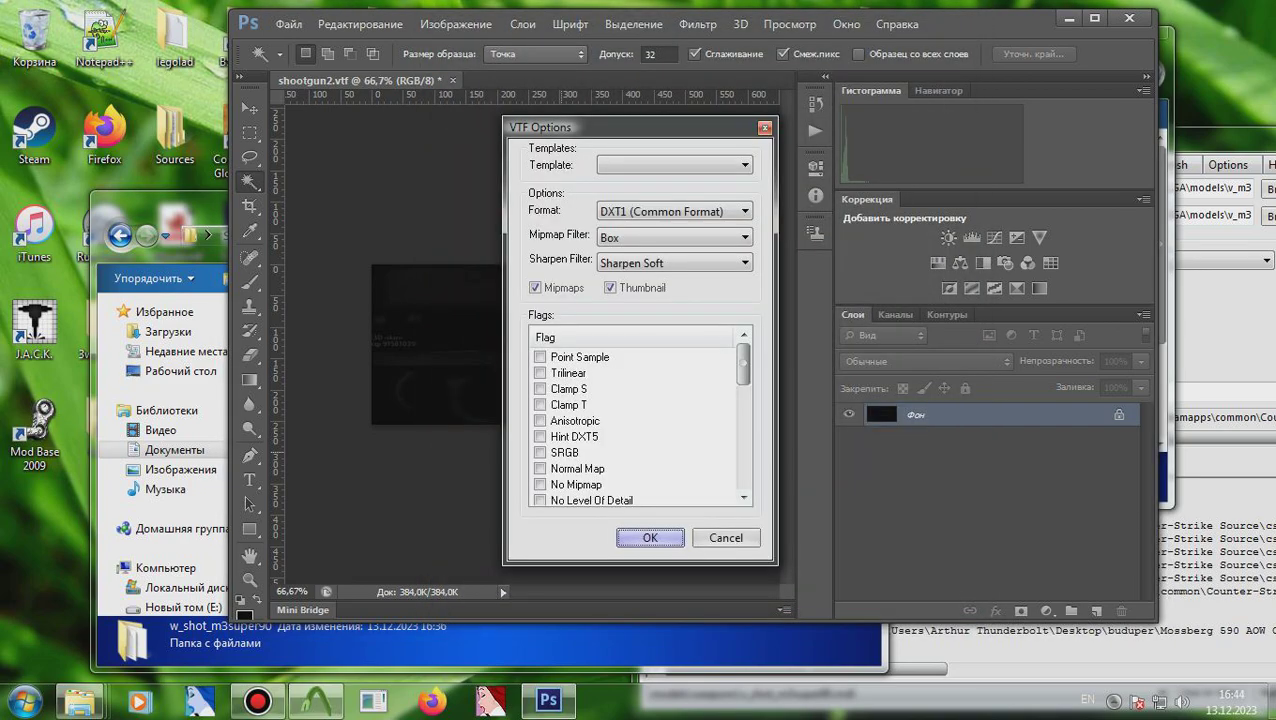
key(Return)
key(ctrl+w)
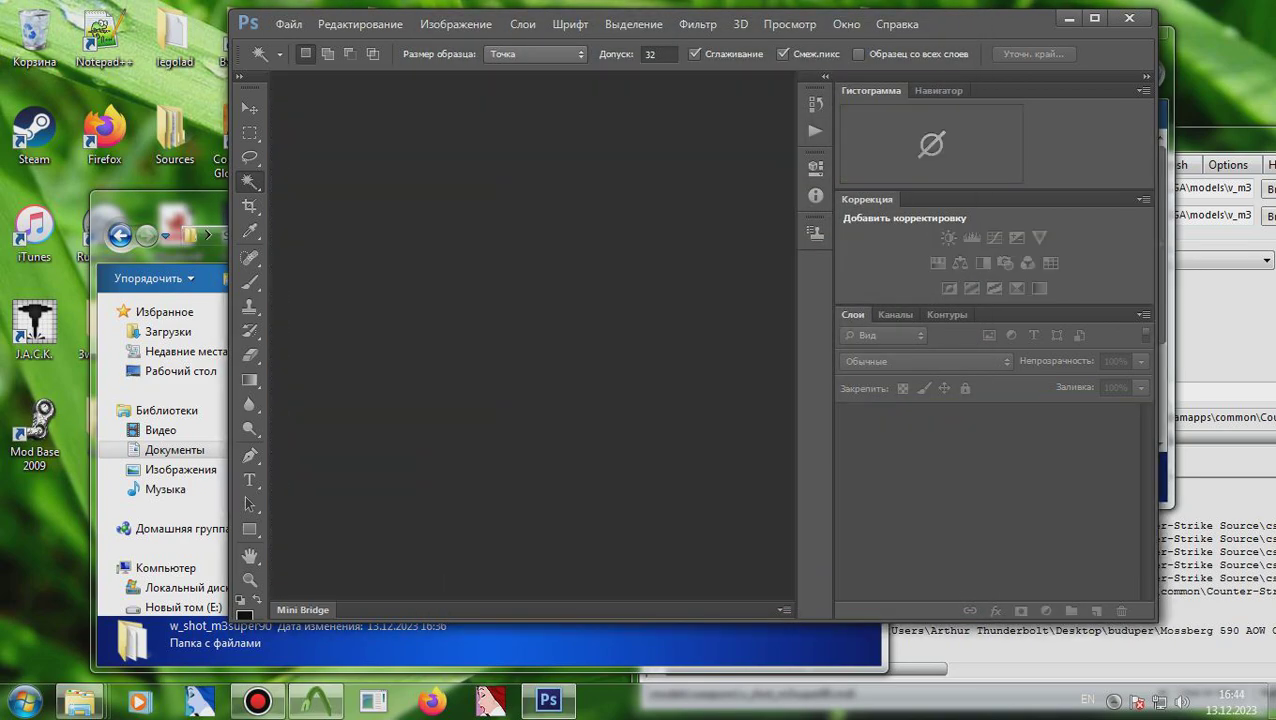
click(1129, 18)
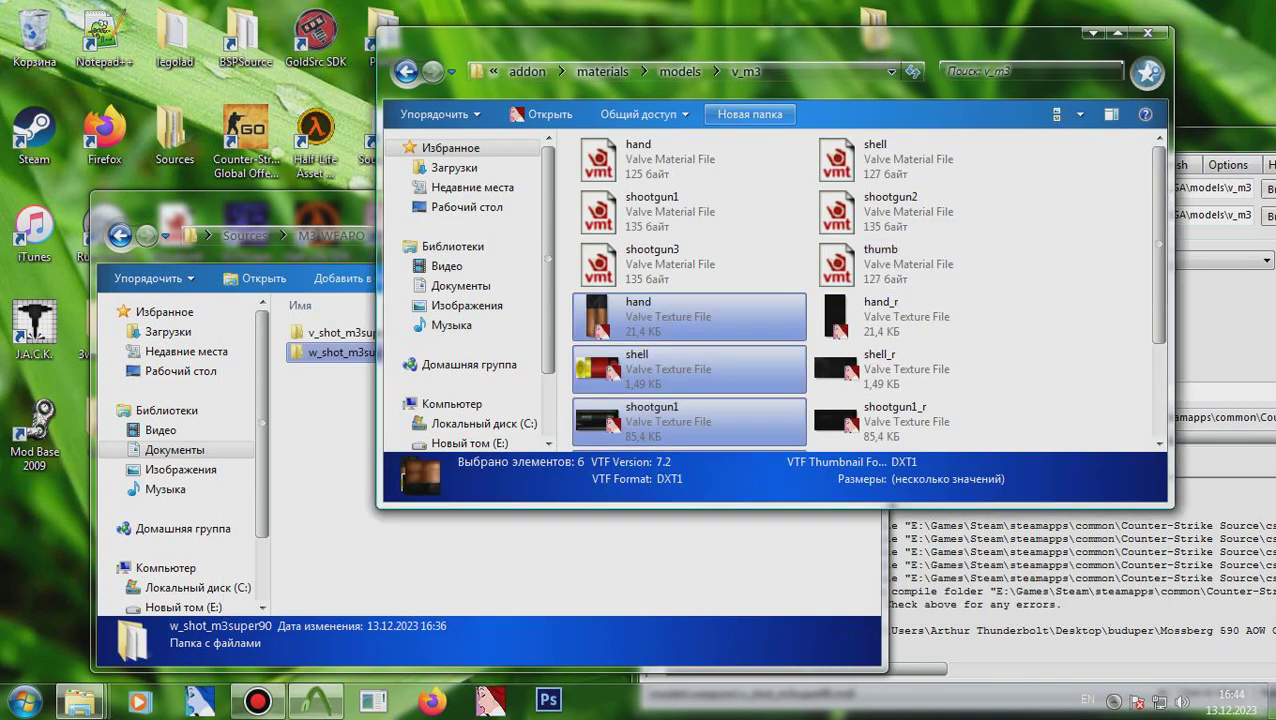
Step: Check the envmap and envmapmask lines of the hand material file in Notepad and close it
click(690, 160)
double_click(690, 160)
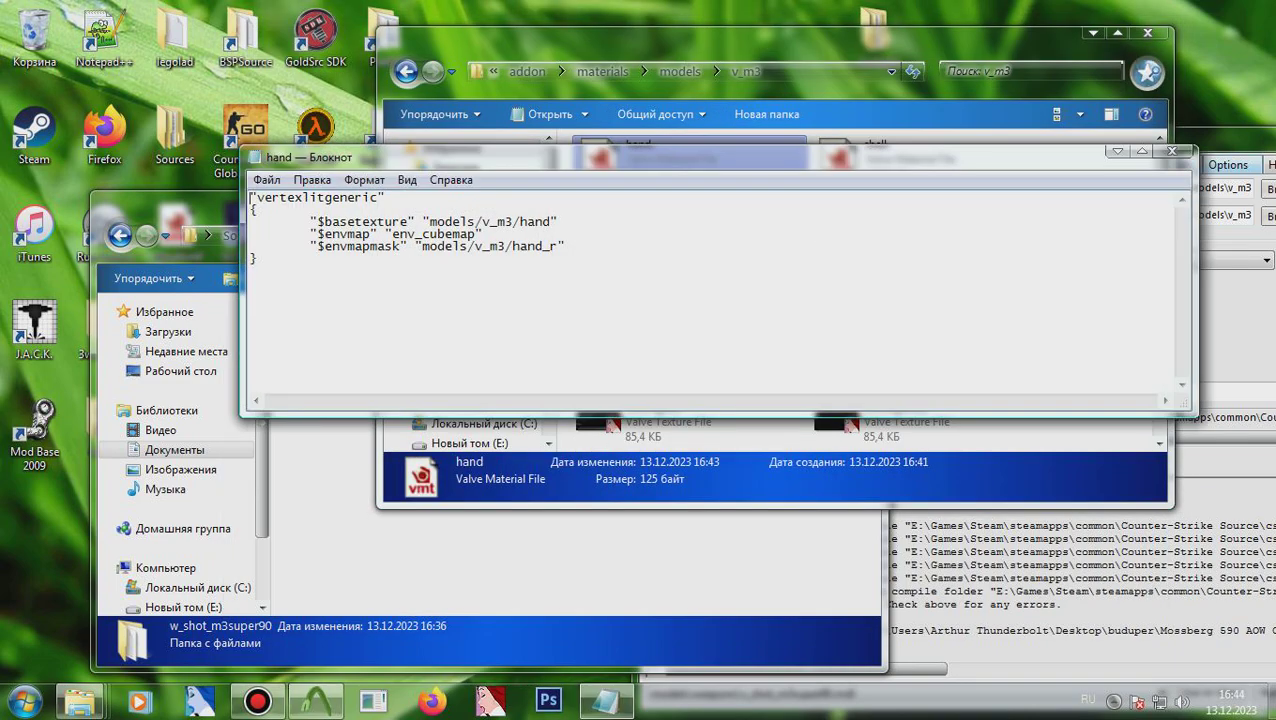
click(1172, 151)
Step: Copy the w_shot_m3super90 folder from M3-WEAPO into the models folder of Mossberg 590 AOW Cruiser 12GA
click(527, 72)
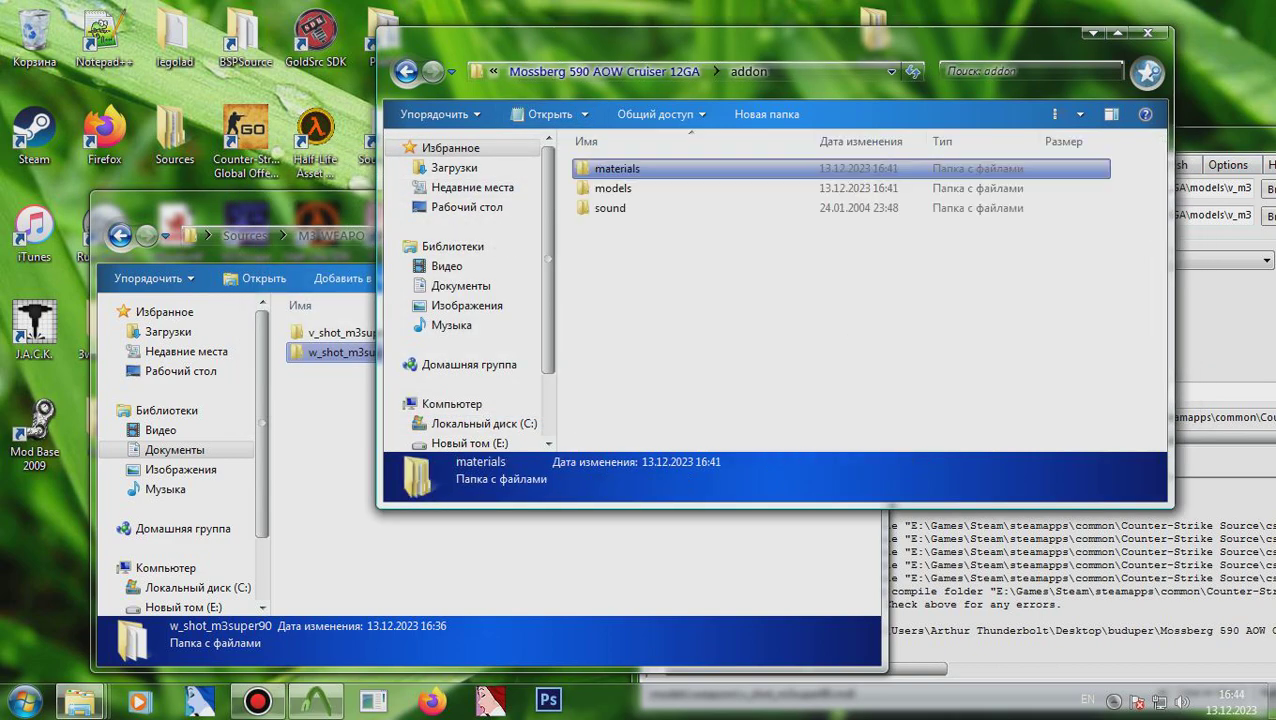
double_click(674, 187)
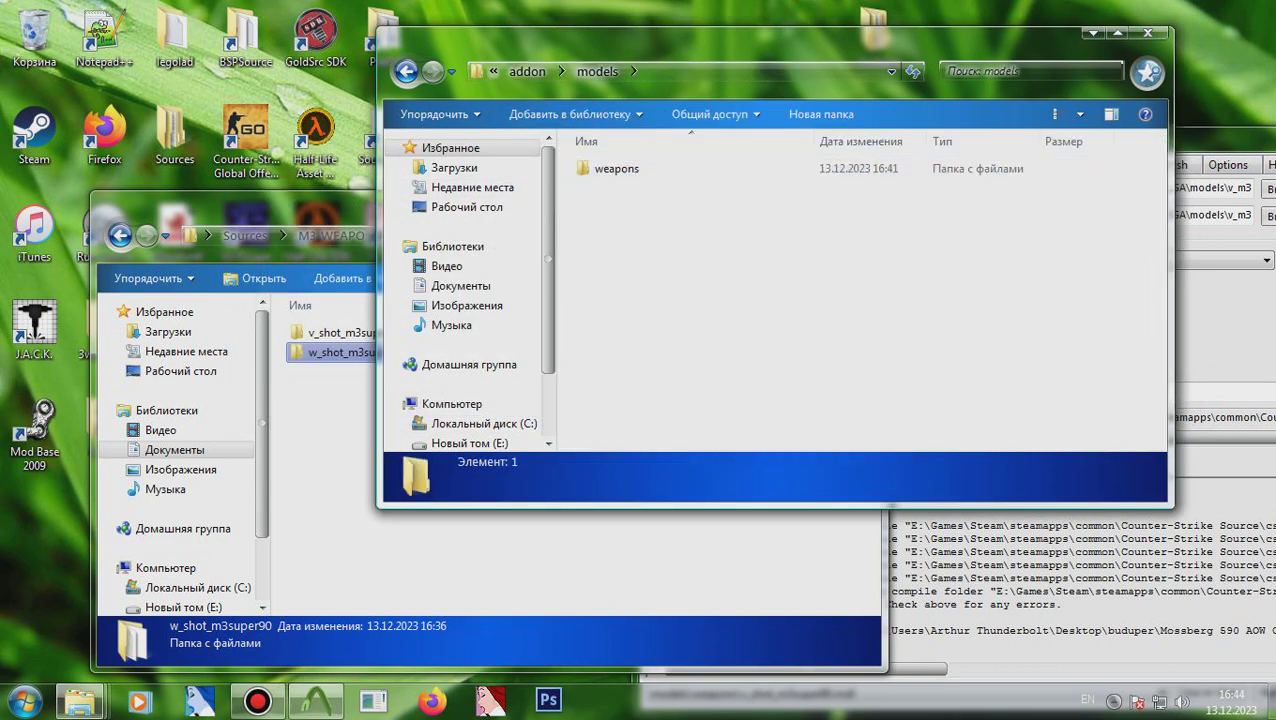
click(527, 72)
key(alt+Up)
key(Down)
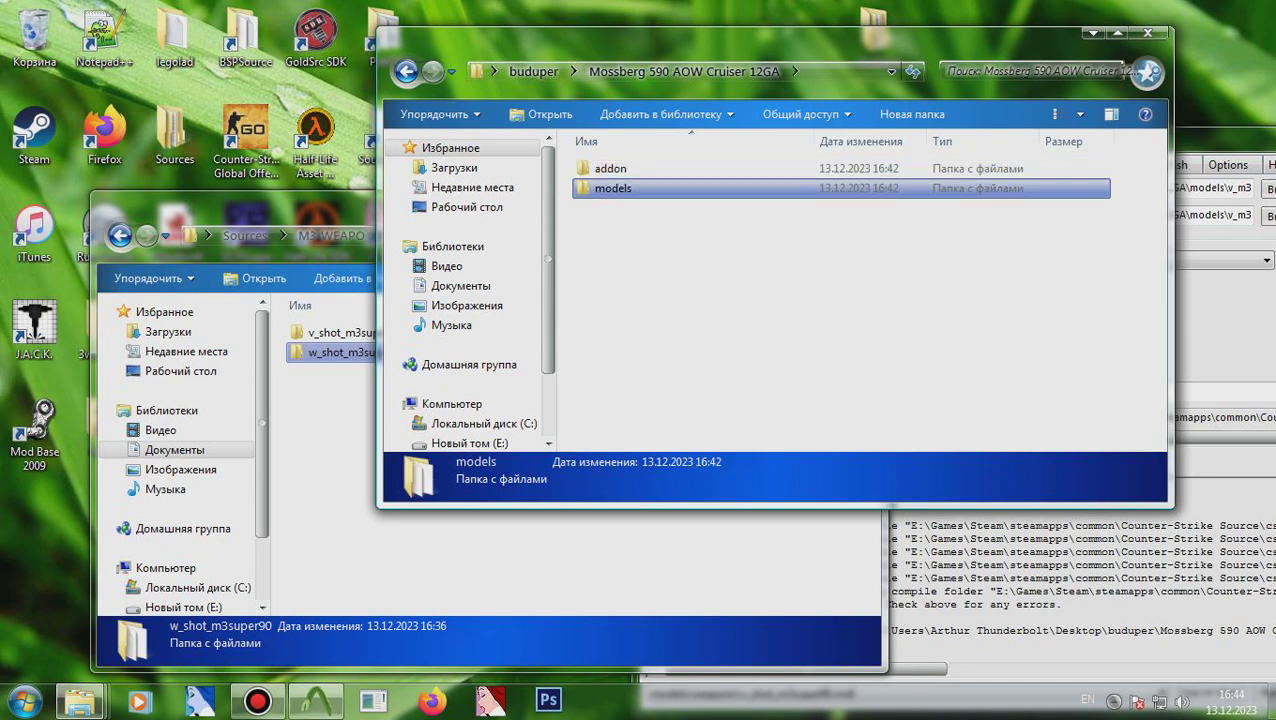
key(Return)
key(alt+Tab)
key(ctrl+c)
key(alt+Tab)
key(ctrl+v)
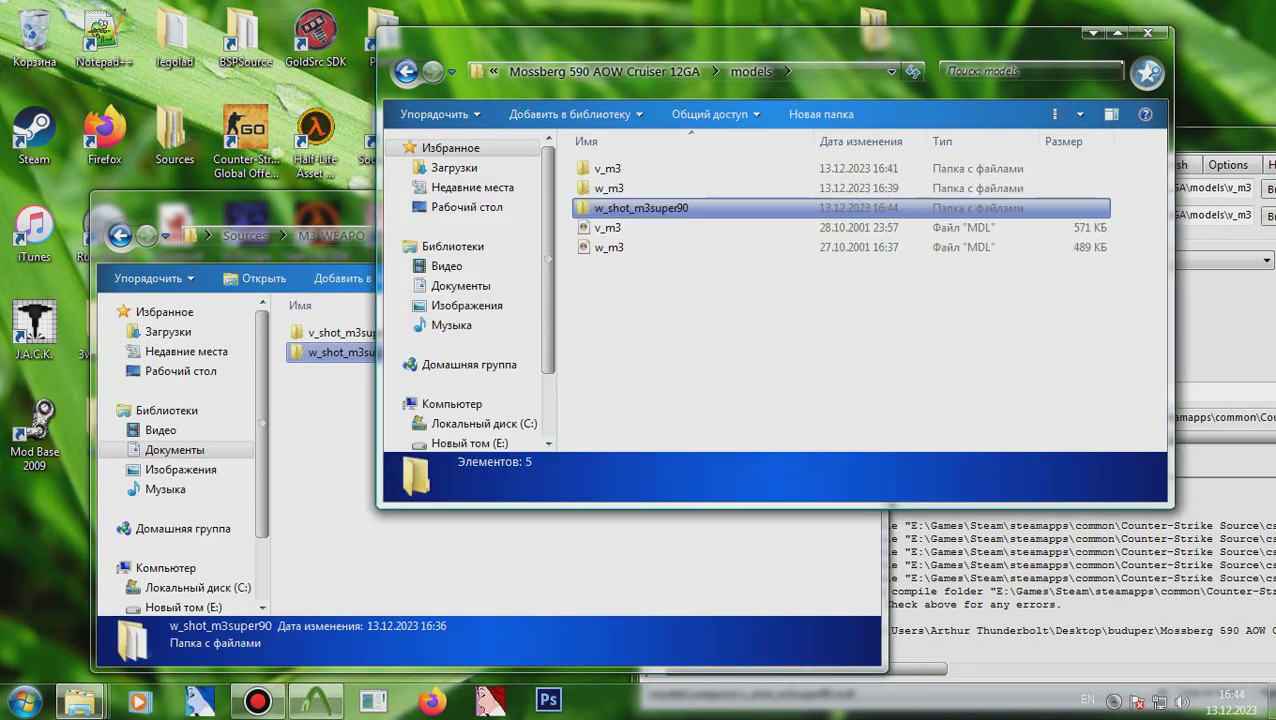
Step: Rename the copied w_shot_m3super90 folder as rez
key(F2)
text(src)
key(Return)
Step: Copy the w_m3 compile file and the world_m3super90 file from the w_m3 folder into the rez folder
key(Down)
key(Down)
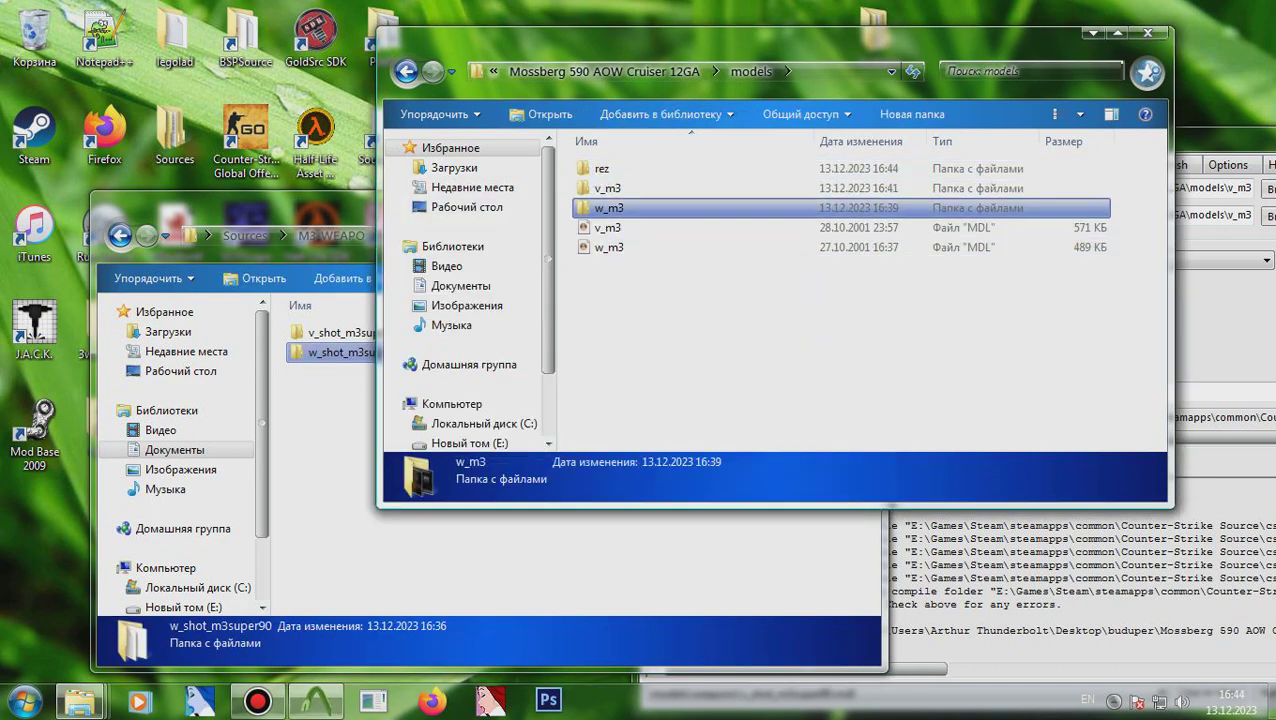
key(Return)
key(Down)
click(925, 264)
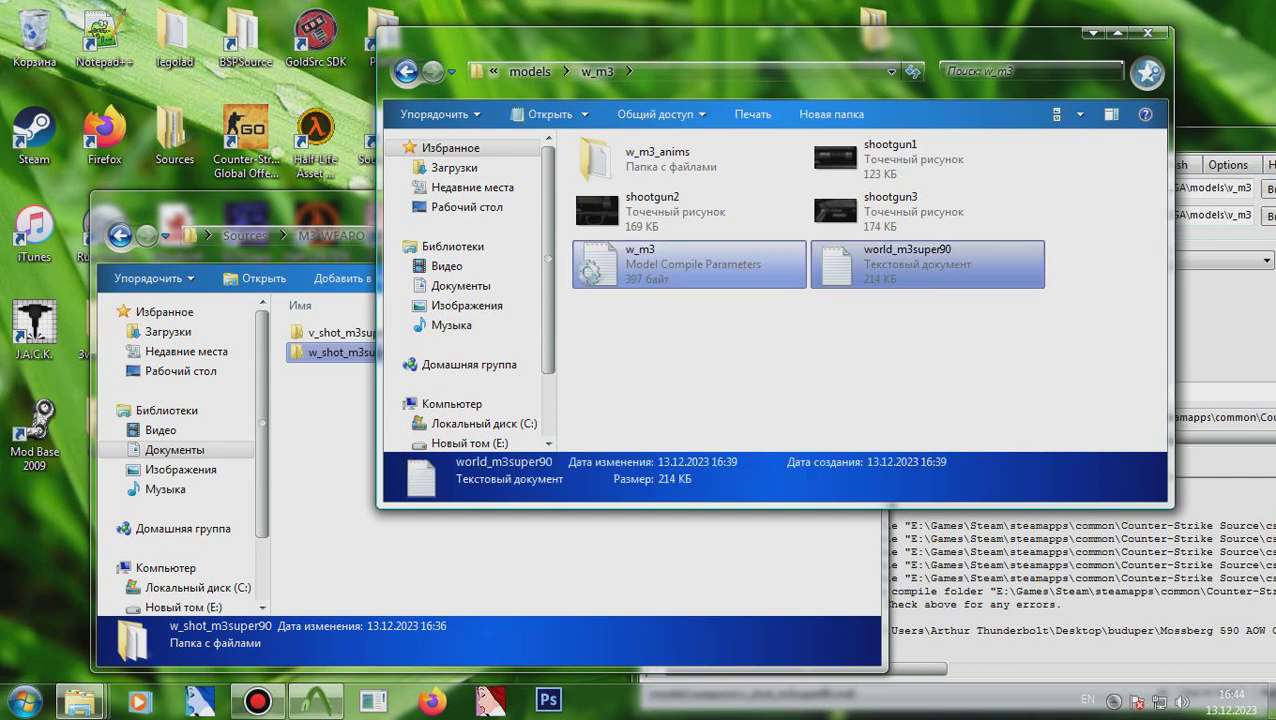
click(405, 72)
double_click(622, 168)
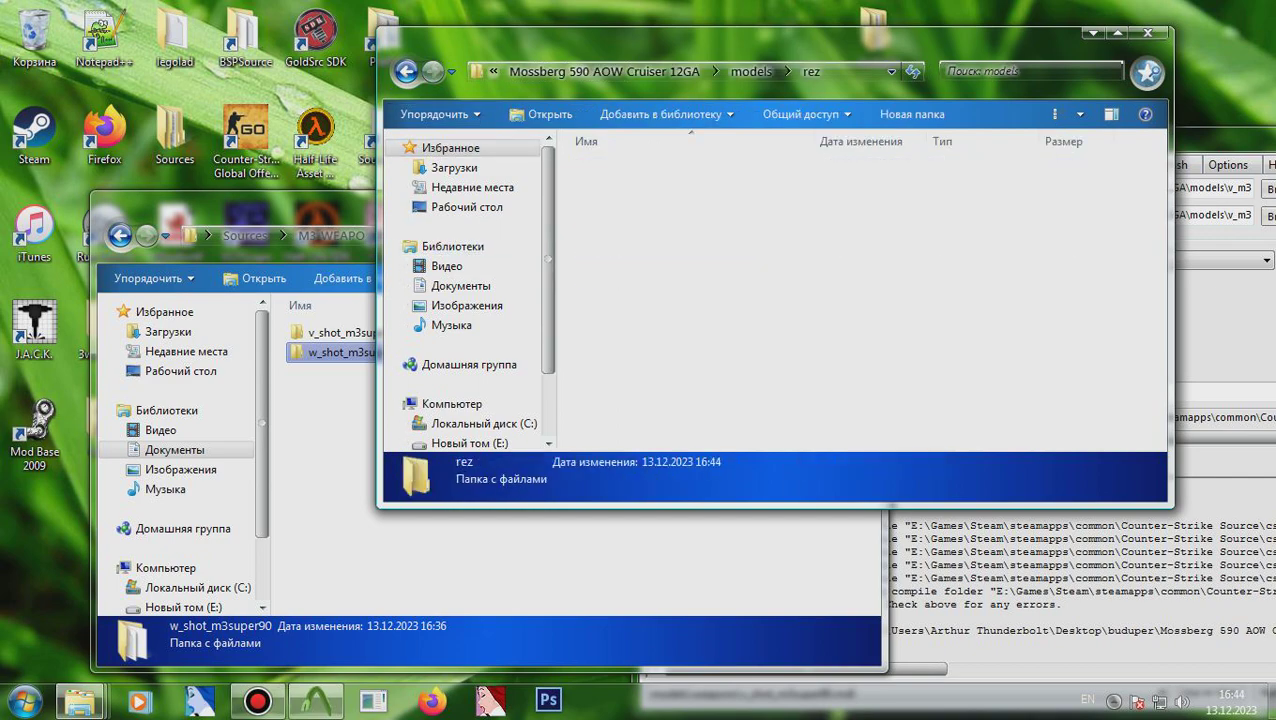
key(ctrl+v)
Step: Open the w_shot_m3super90 compile file from rez in Notepad and set its $cdmaterials path to "models\v_m3\"
double_click(642, 188)
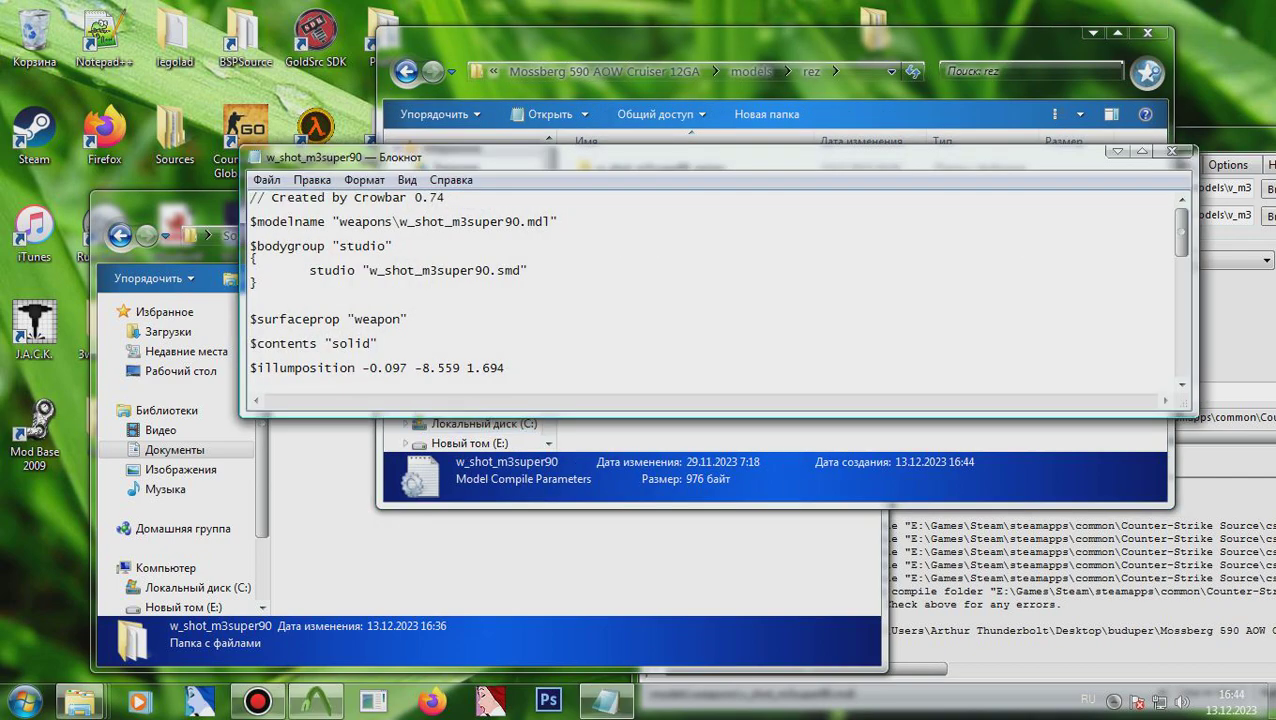
scroll(711, 294, down, 1)
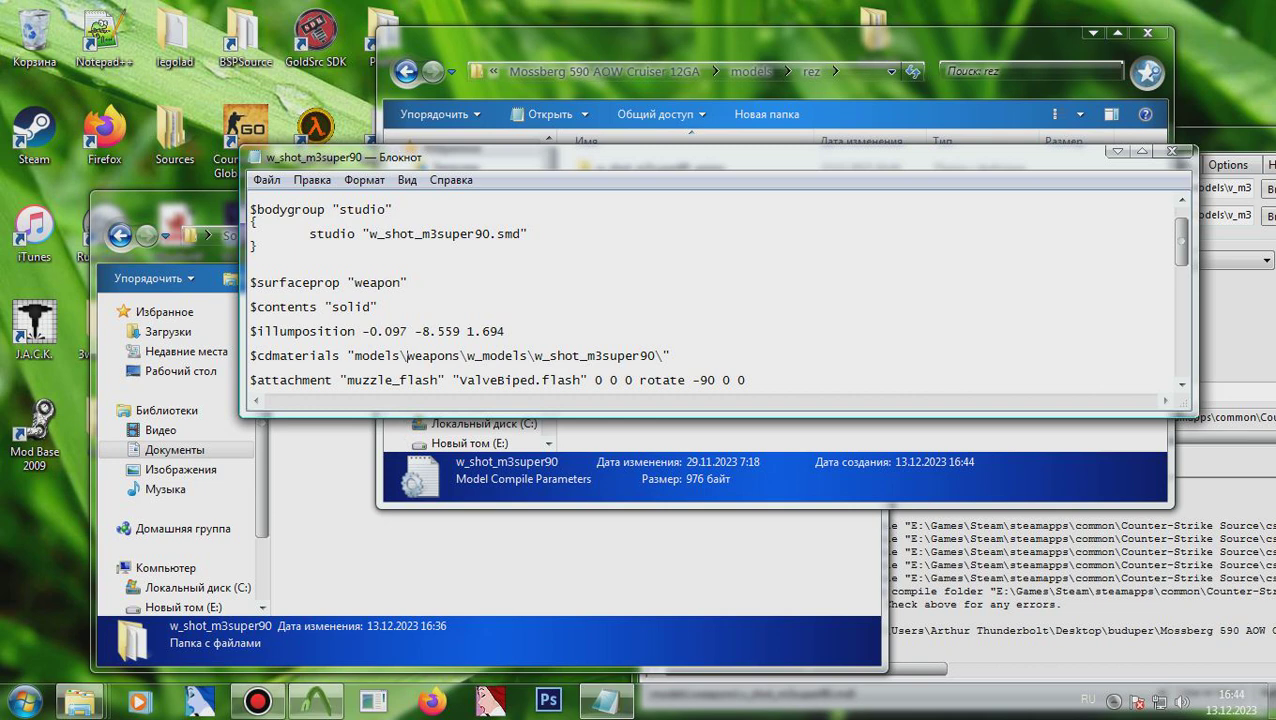
key(alt+shift)
text(v_m3)
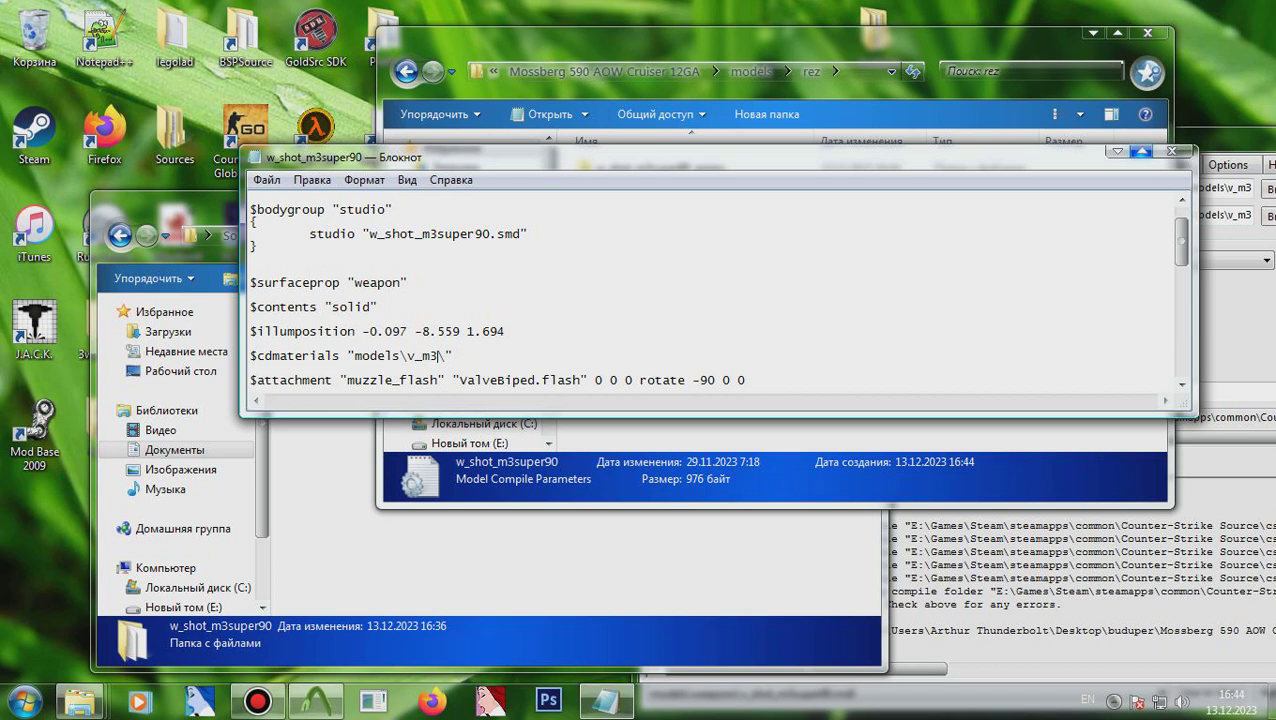
Step: Save and close the w_shot_m3super90 compile file, and copy the rez folder's path
key(ctrl+s)
key(alt+F4)
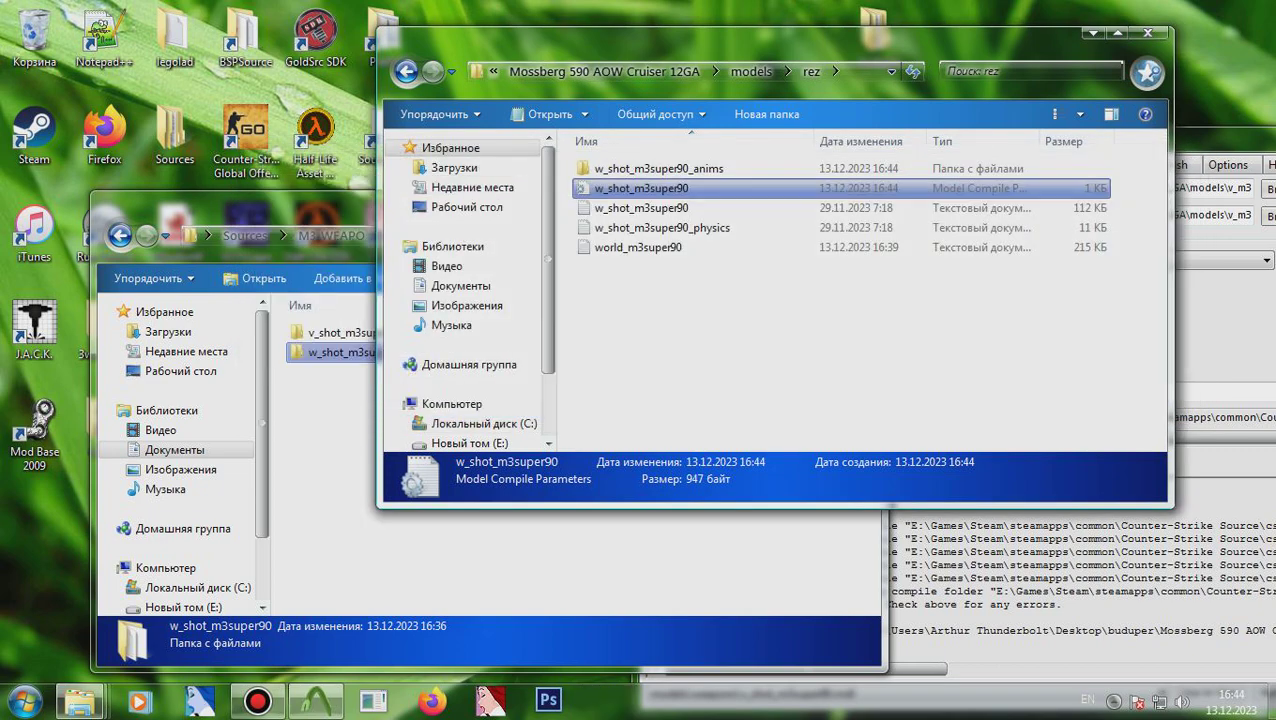
click(864, 72)
Step: Launch Blender 2.92 from Steam and delete the default camera, cube and light with their collection
click(1113, 702)
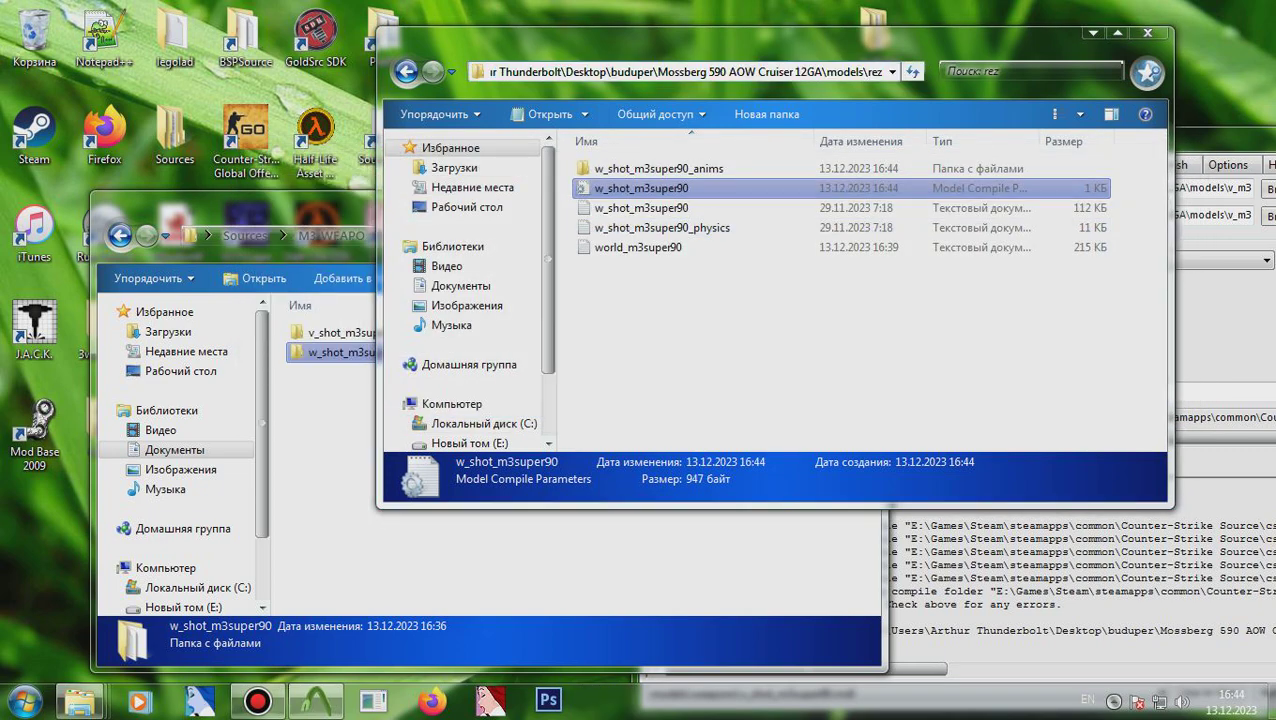
right_click(1082, 604)
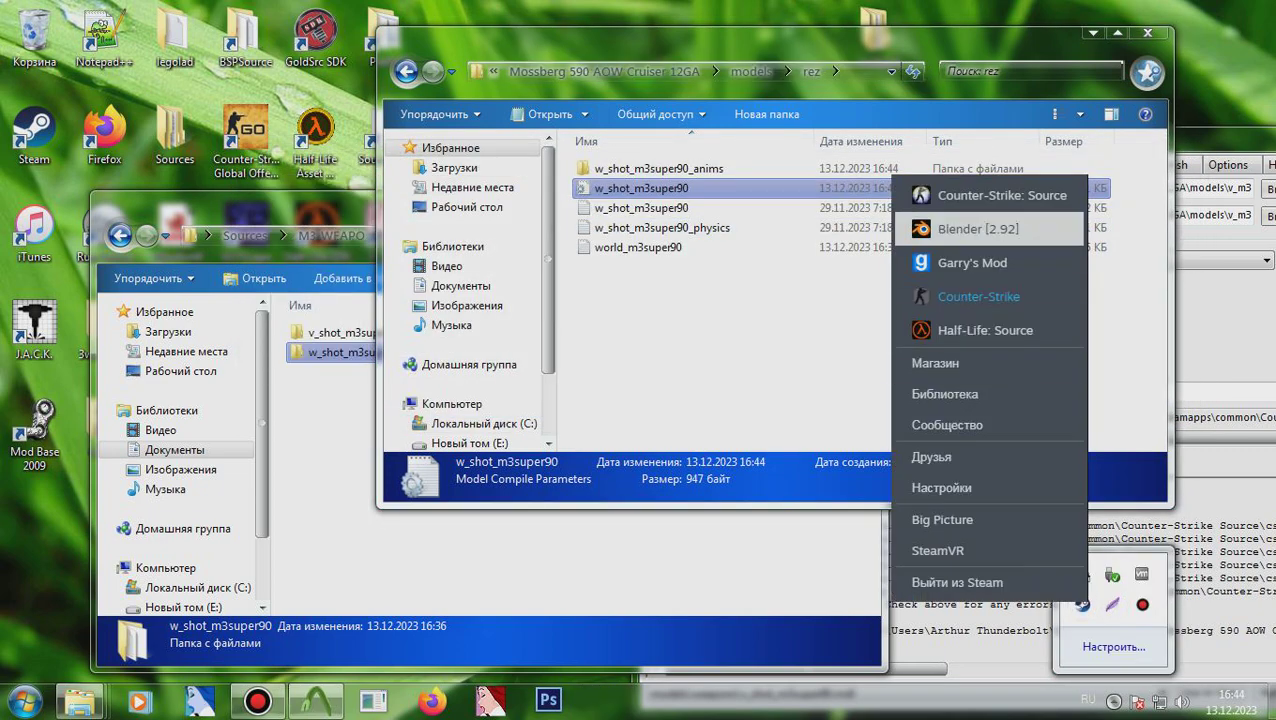
click(926, 228)
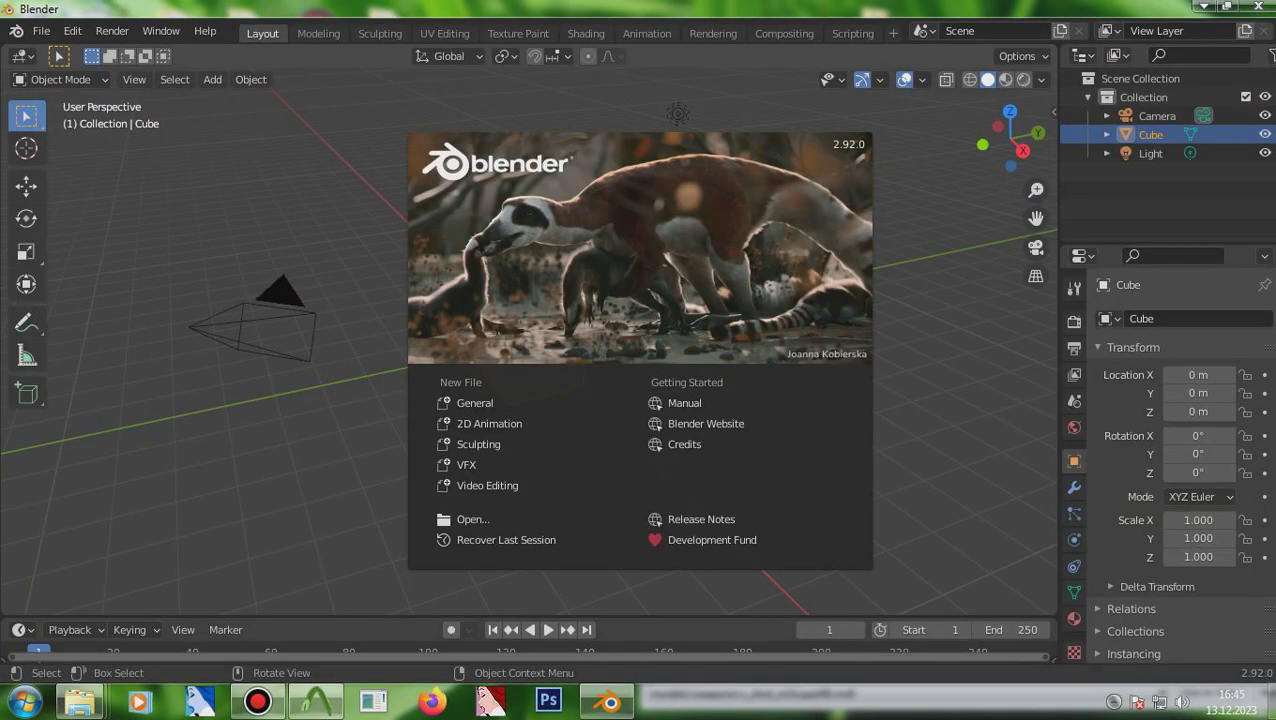
click(965, 300)
drag(1164, 166, 1143, 100)
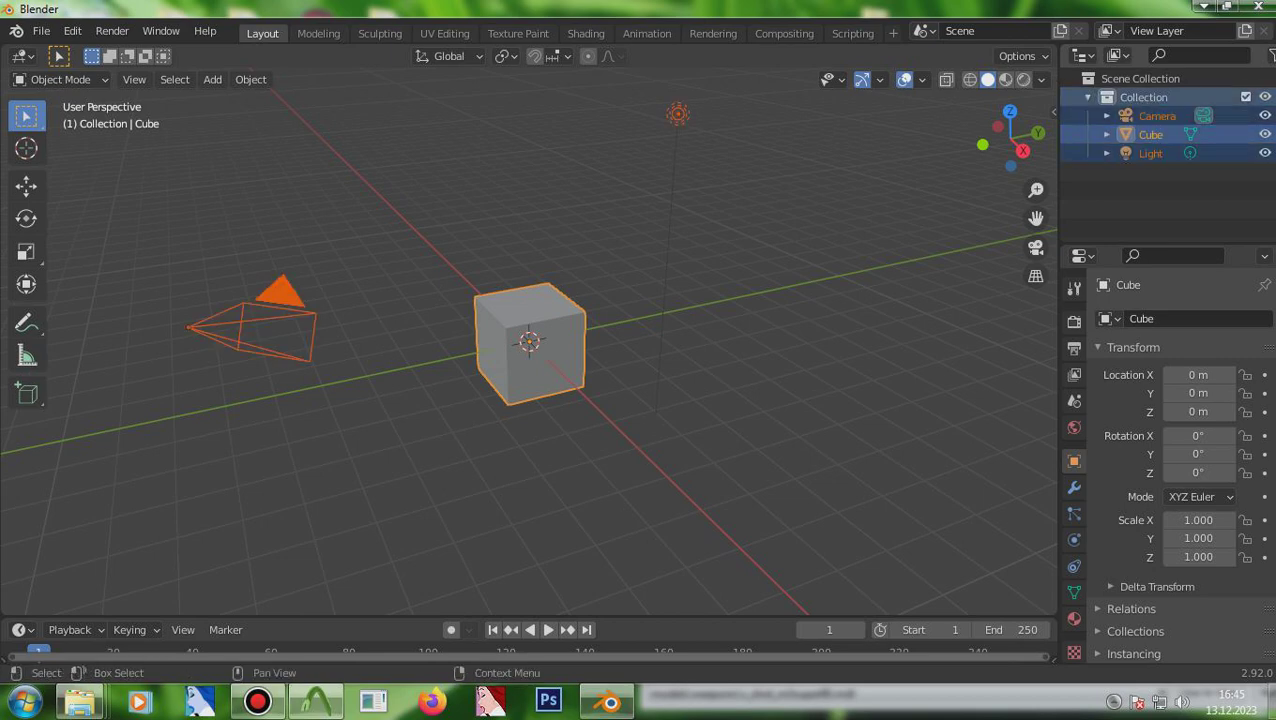
key(Delete)
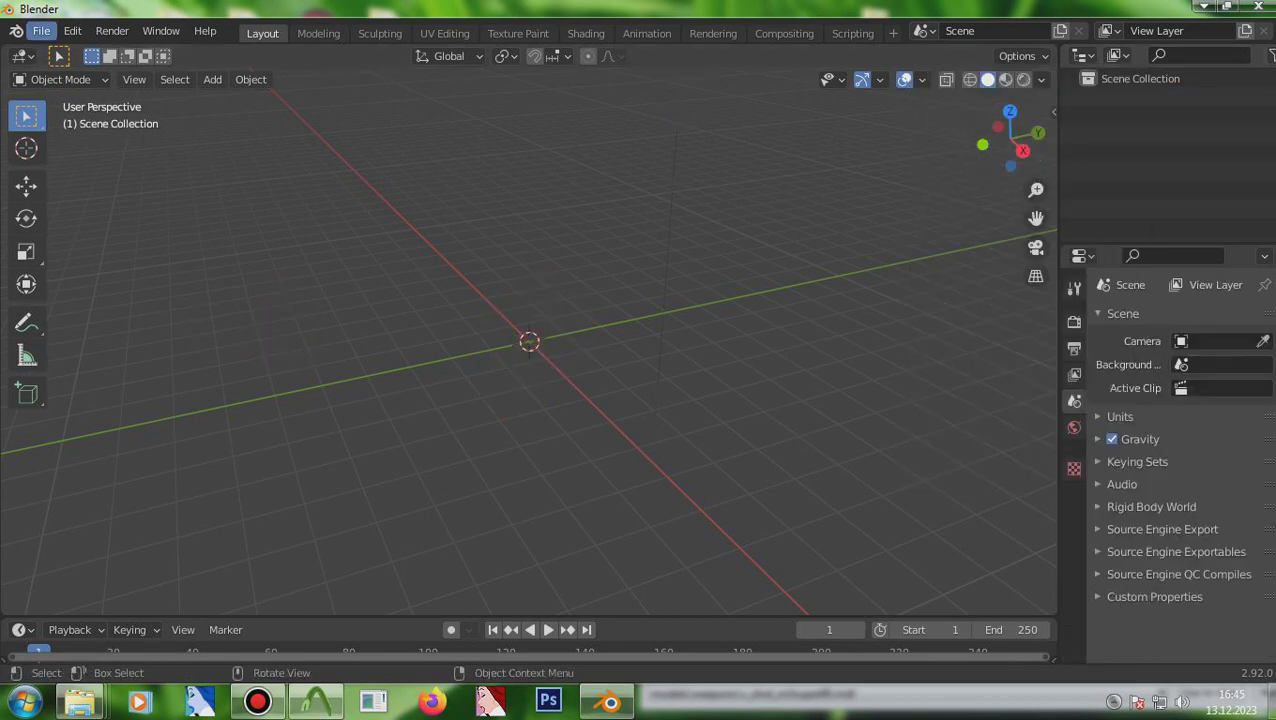
Step: Import the Source Engine file w_shot_m3super90.qc from the rez folder into the empty scene
click(41, 31)
mouse_move(70, 284)
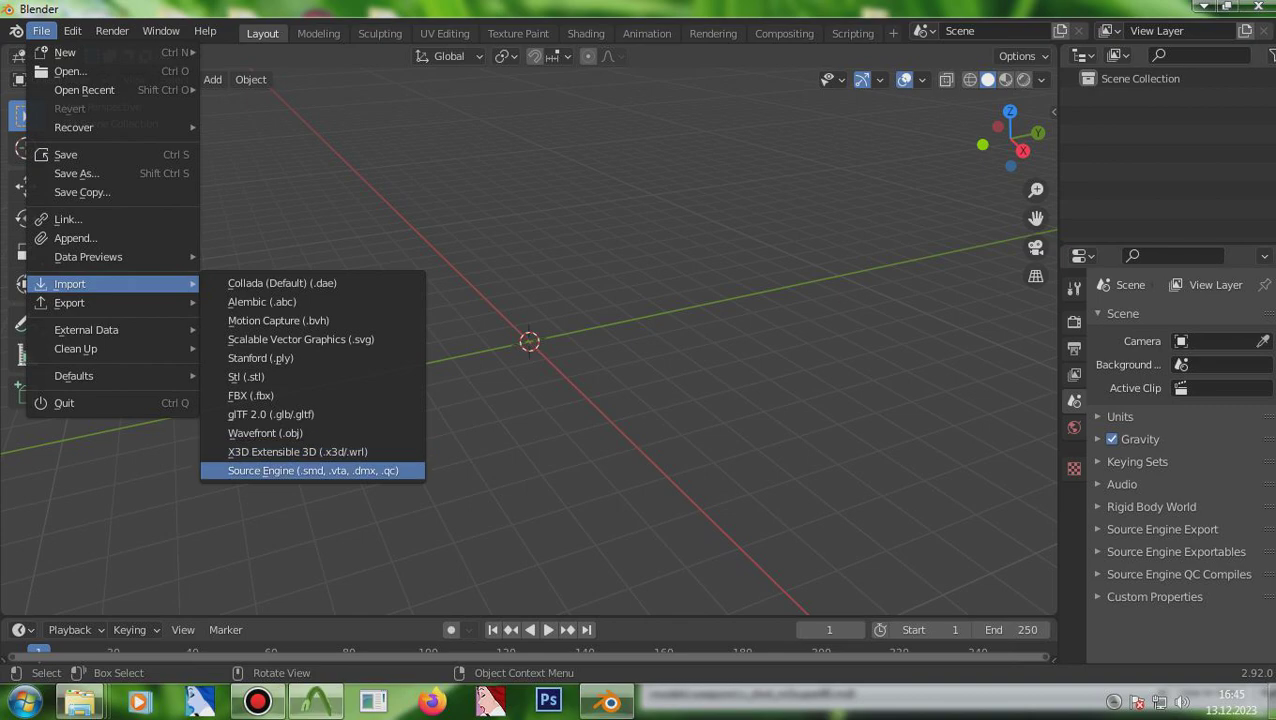
click(300, 470)
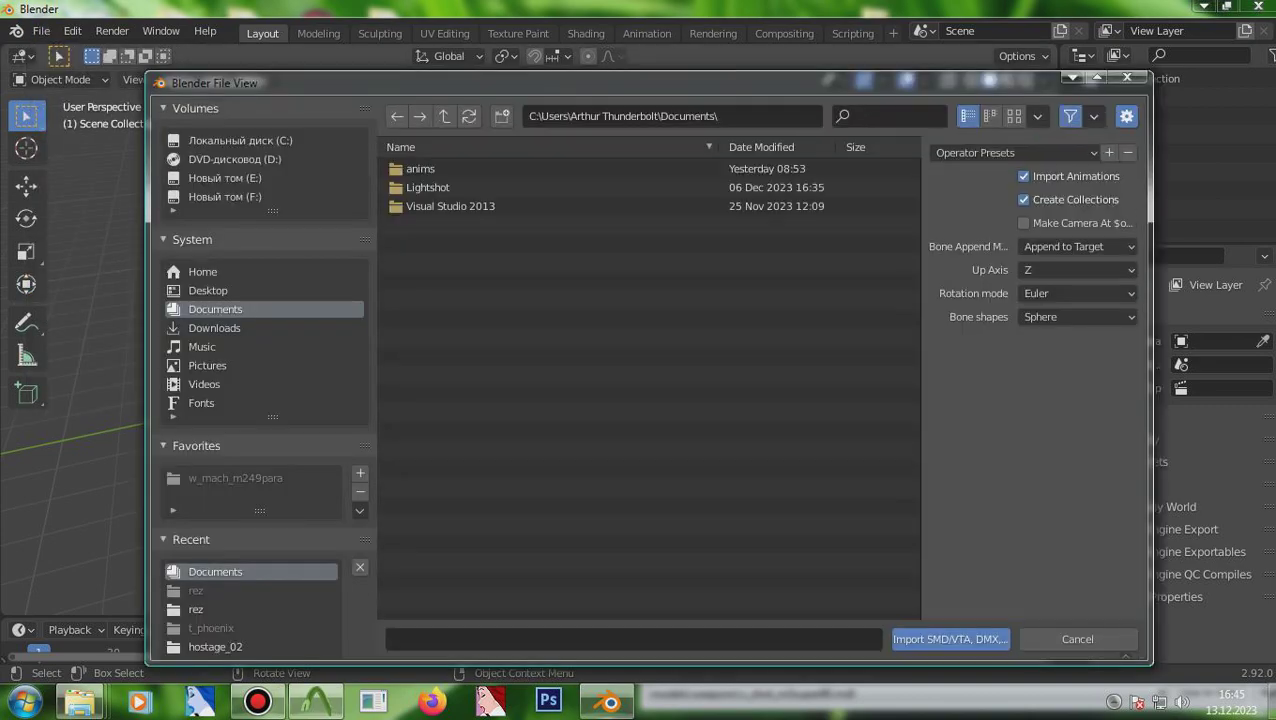
click(668, 116)
key(ctrl+v)
key(Return)
double_click(460, 187)
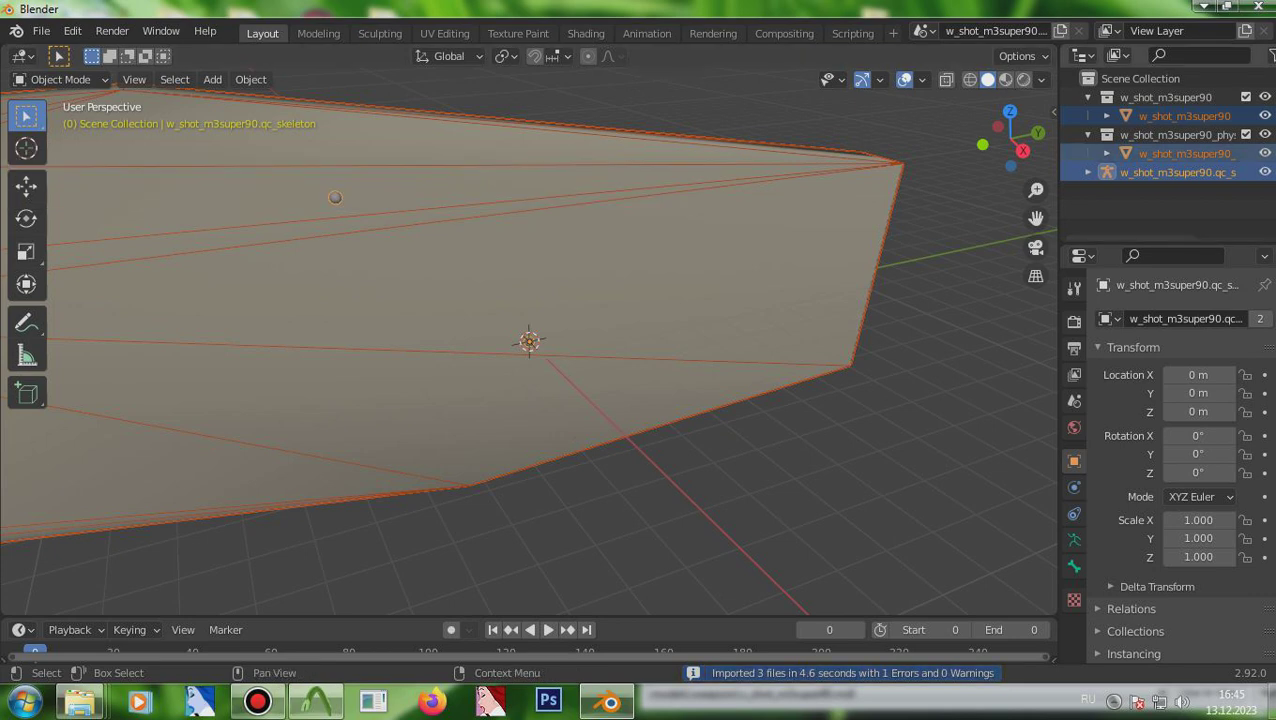
Step: Hide the w_shot_m3super90_physics collection and deselect the imported objects to expose the whole reference shotgun
click(1265, 134)
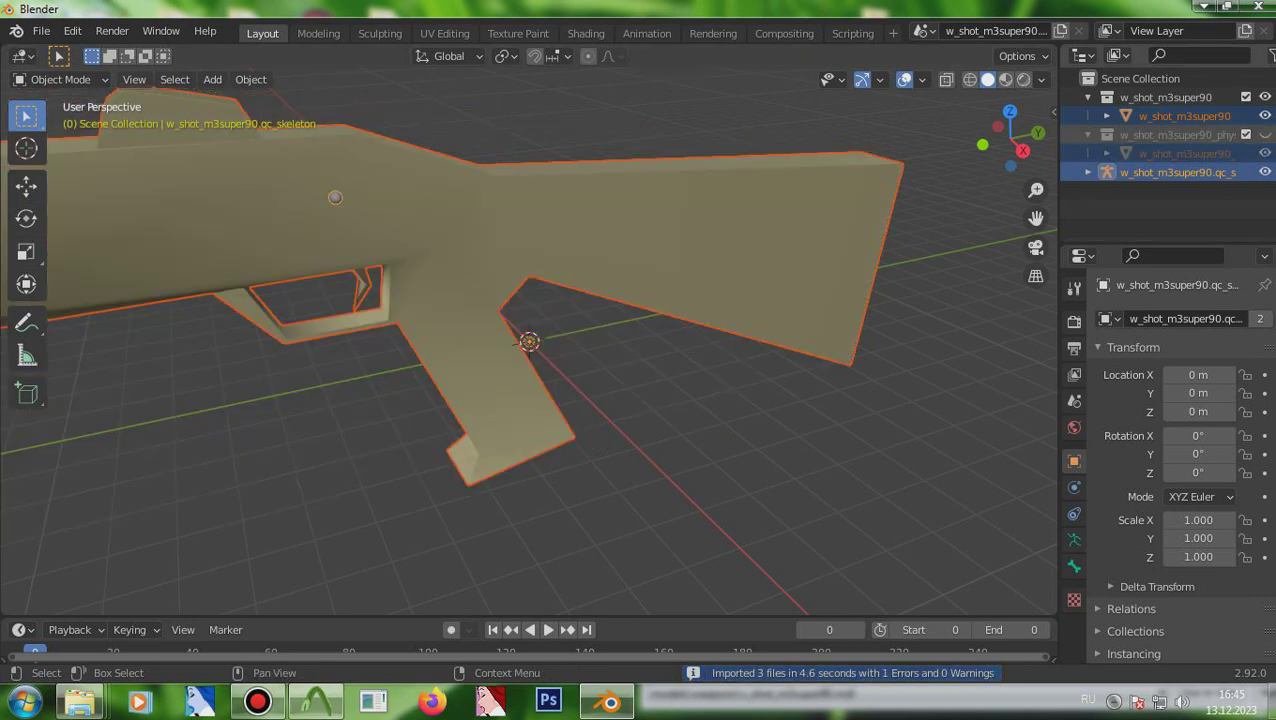
click(760, 450)
scroll(760, 450, down, 6)
Step: Import the Source Engine mesh world_m3super90.smd from the rez folder alongside the reference shotgun
click(41, 31)
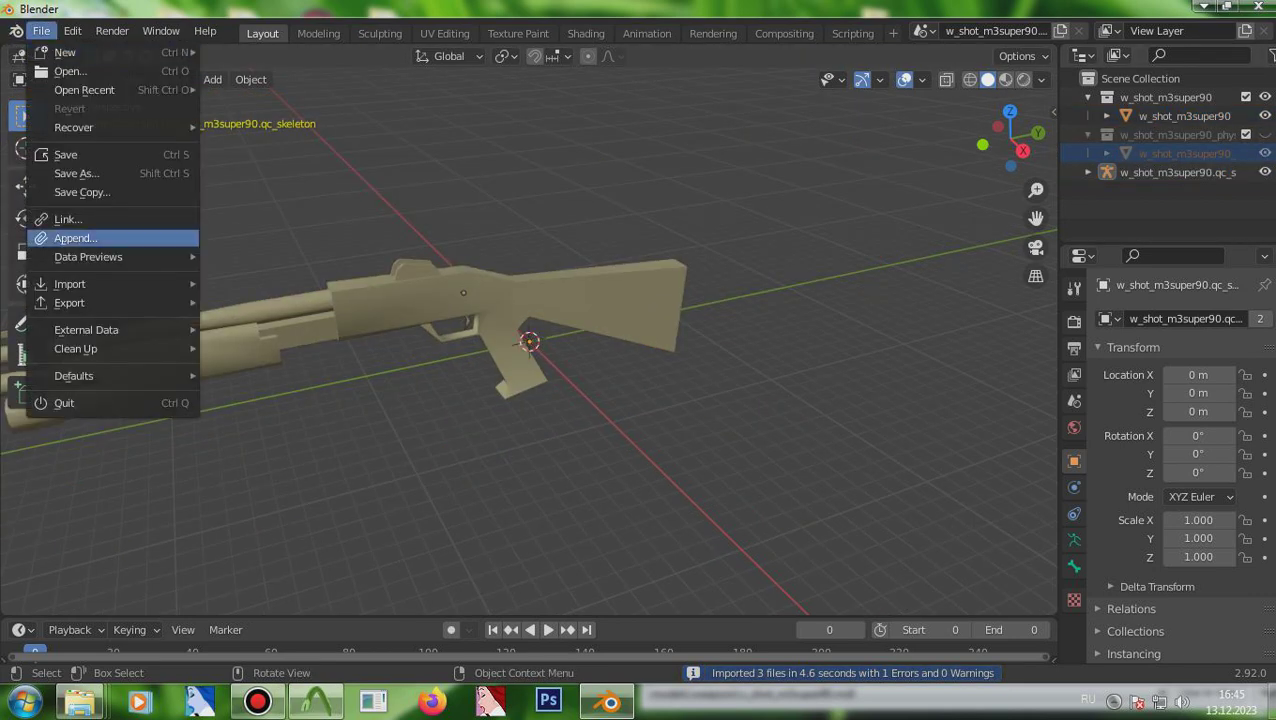
mouse_move(100, 284)
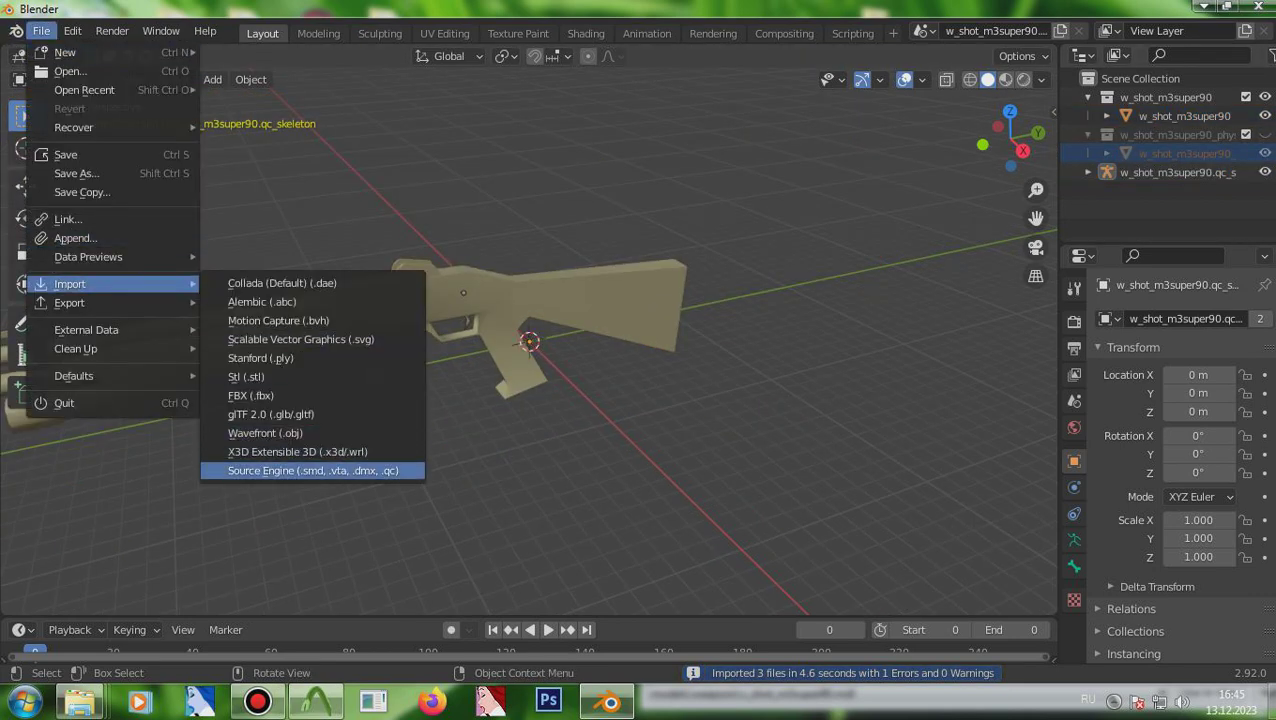
click(313, 470)
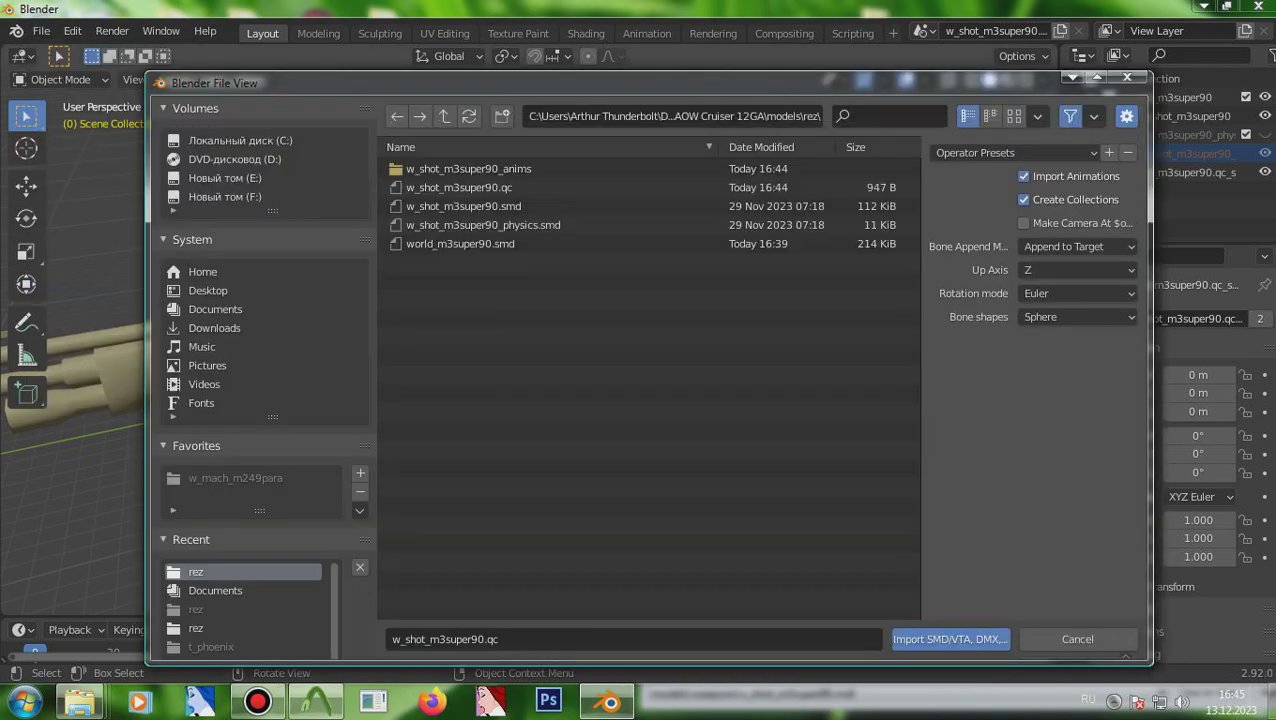
double_click(460, 243)
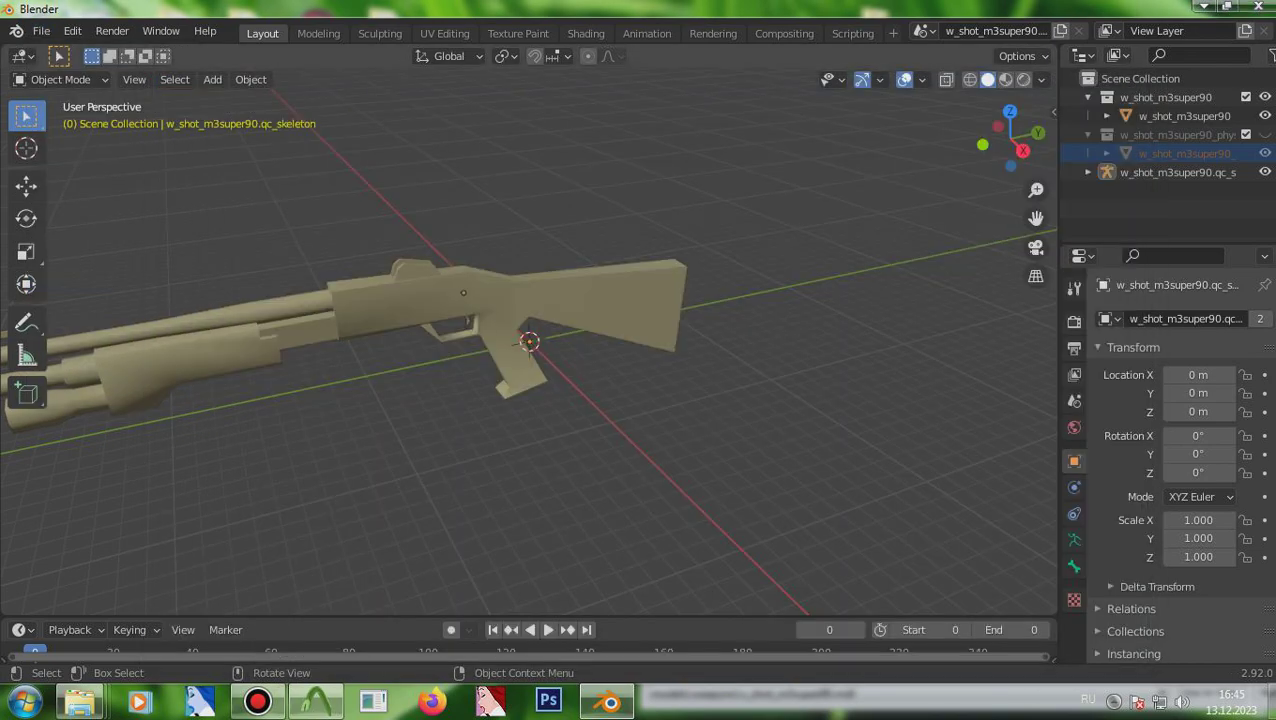
Step: Rotate the world_m3super90 mesh about the Y axis so it stands upright like the reference shotgun
click(26, 218)
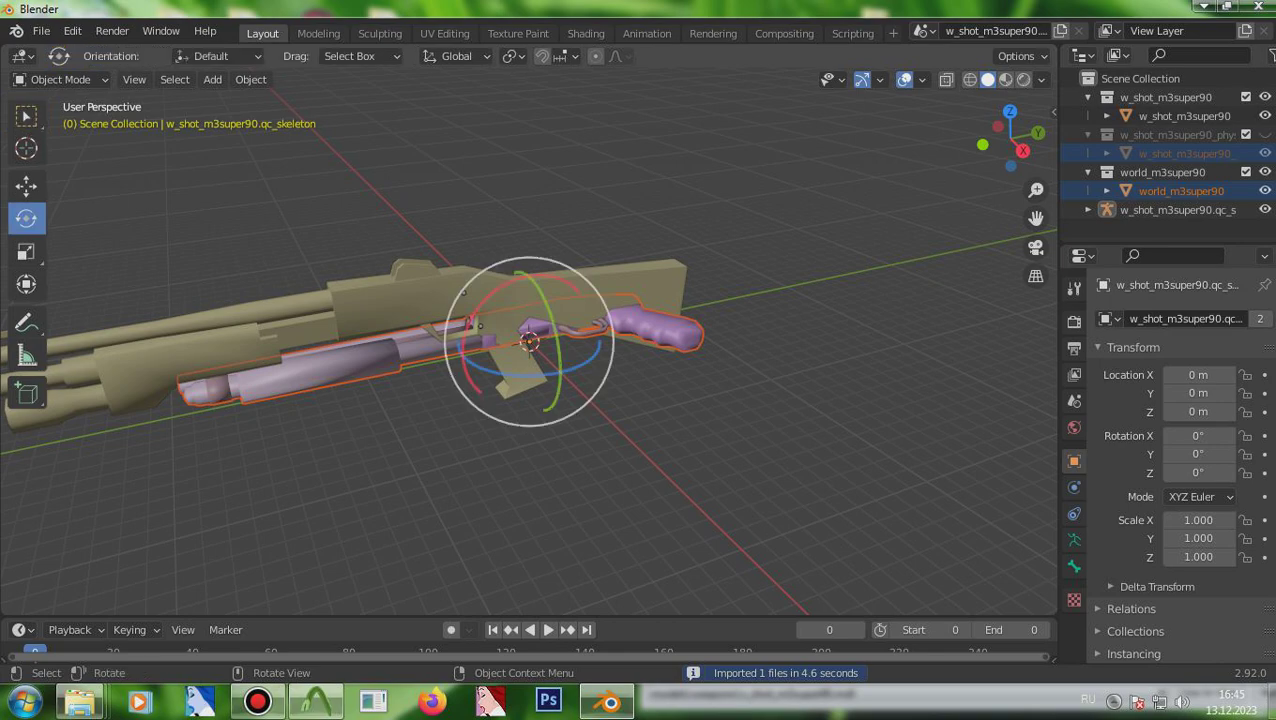
drag(559, 345, 568, 388)
drag(983, 145, 710, 146)
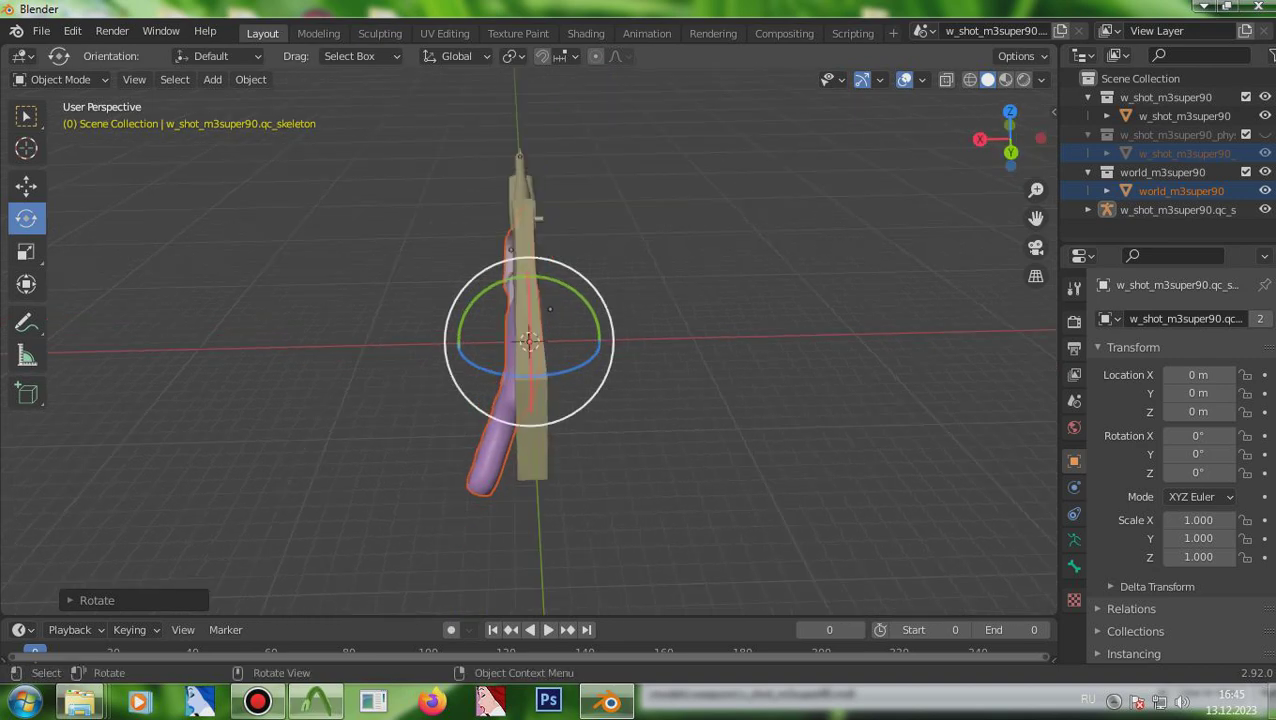
drag(484, 283, 456, 297)
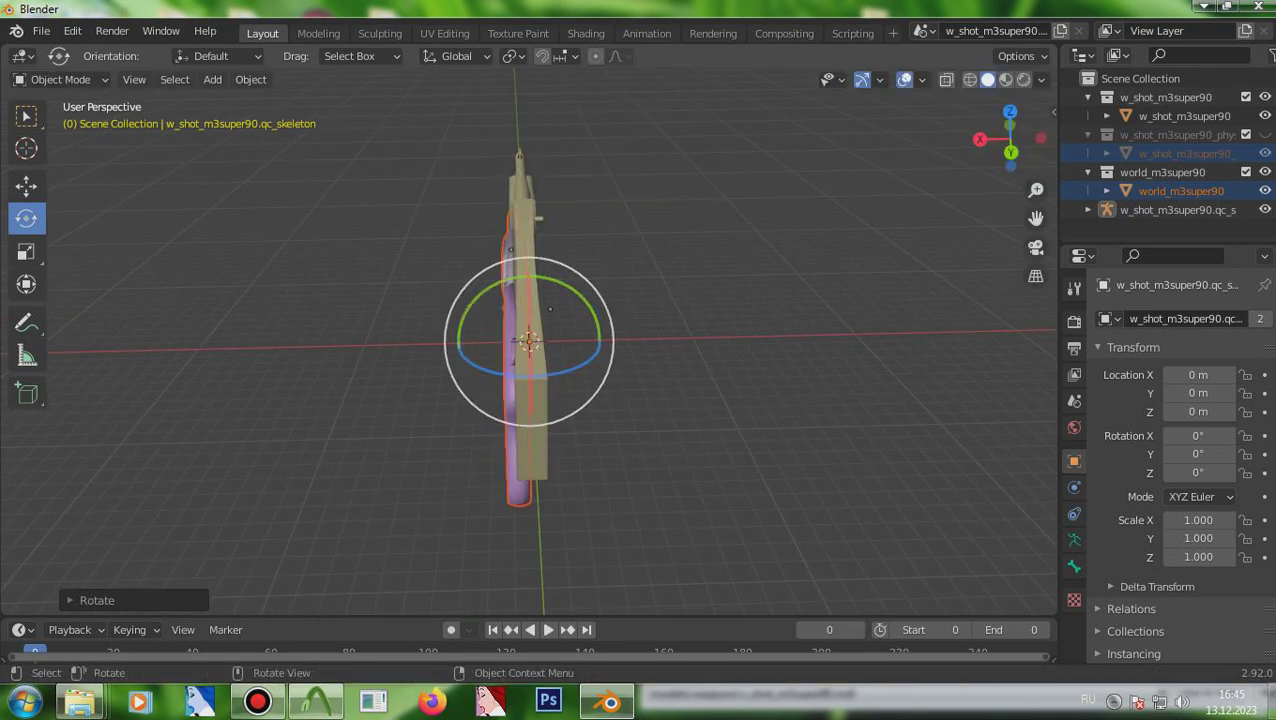
Step: Raise the world_m3super90 mesh and shift it lengthwise until its grip and barrel line up with the reference shotgun
click(27, 187)
drag(528, 271, 527, 234)
middle_drag(600, 290, 120, 340)
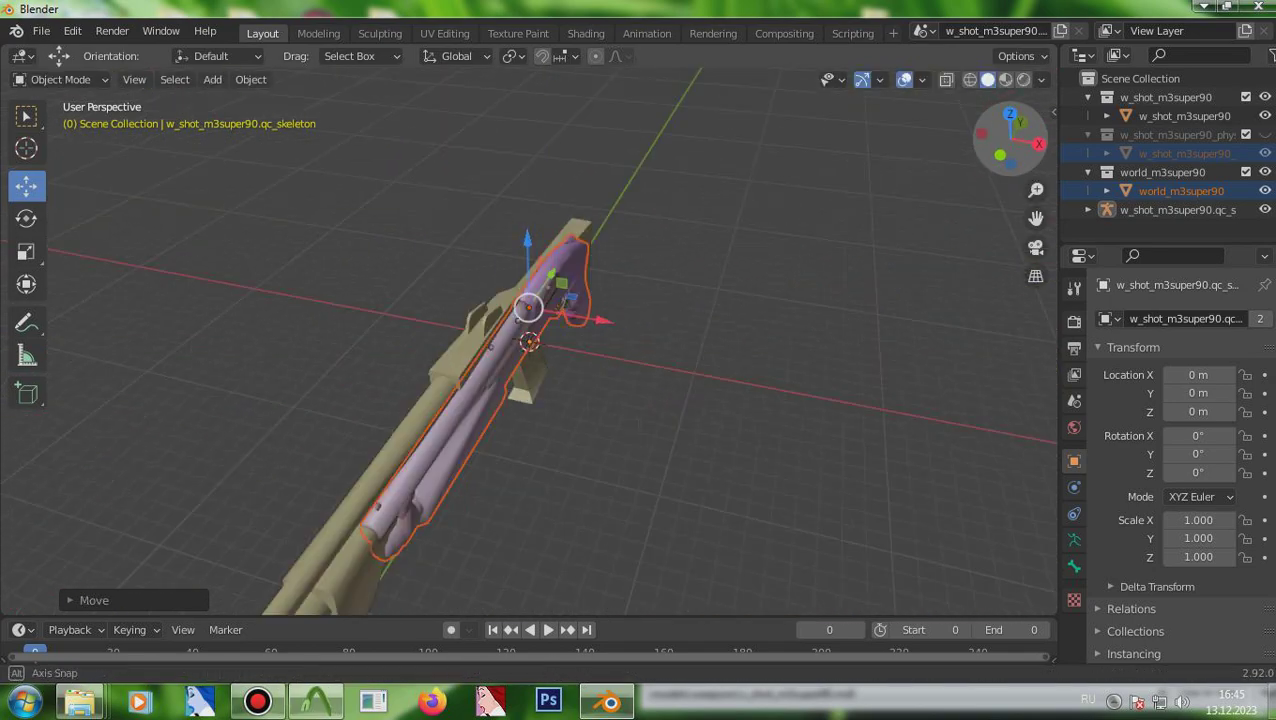
drag(1010, 139, 822, 140)
drag(585, 310, 442, 302)
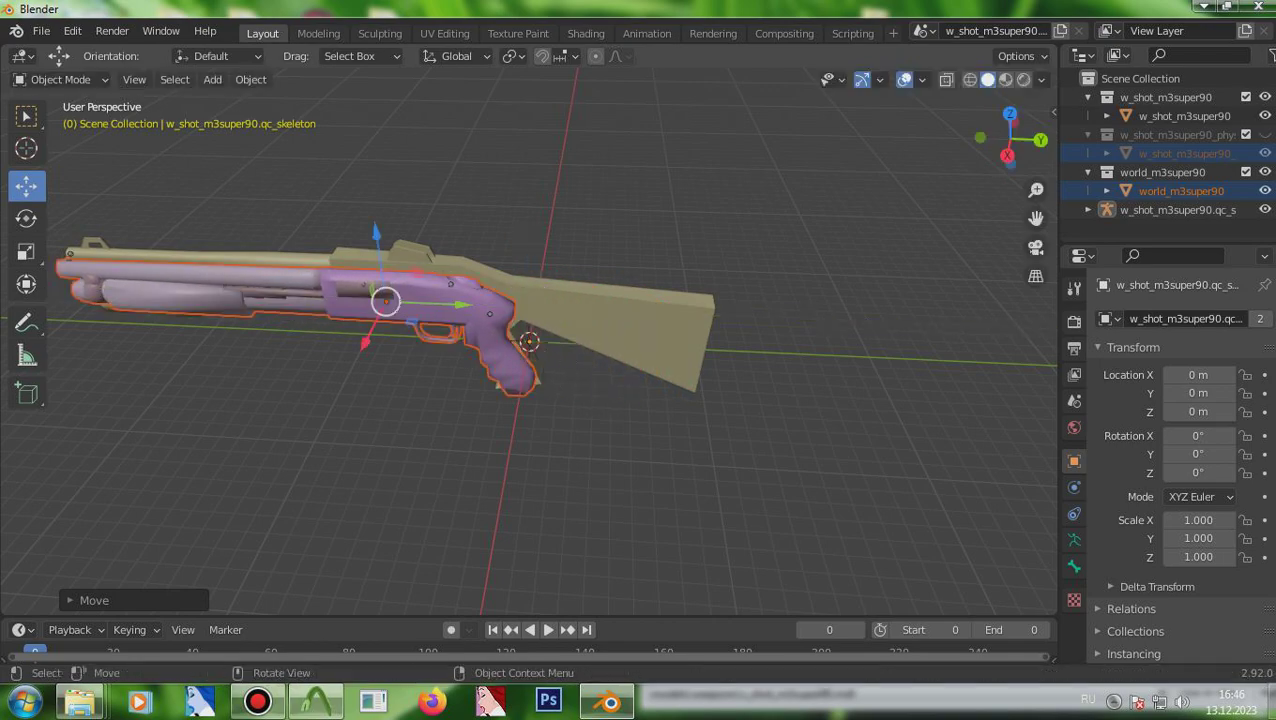
Step: Move the world_m3super90 mesh sideways until it is centred inside the reference shotgun
drag(366, 342, 374, 327)
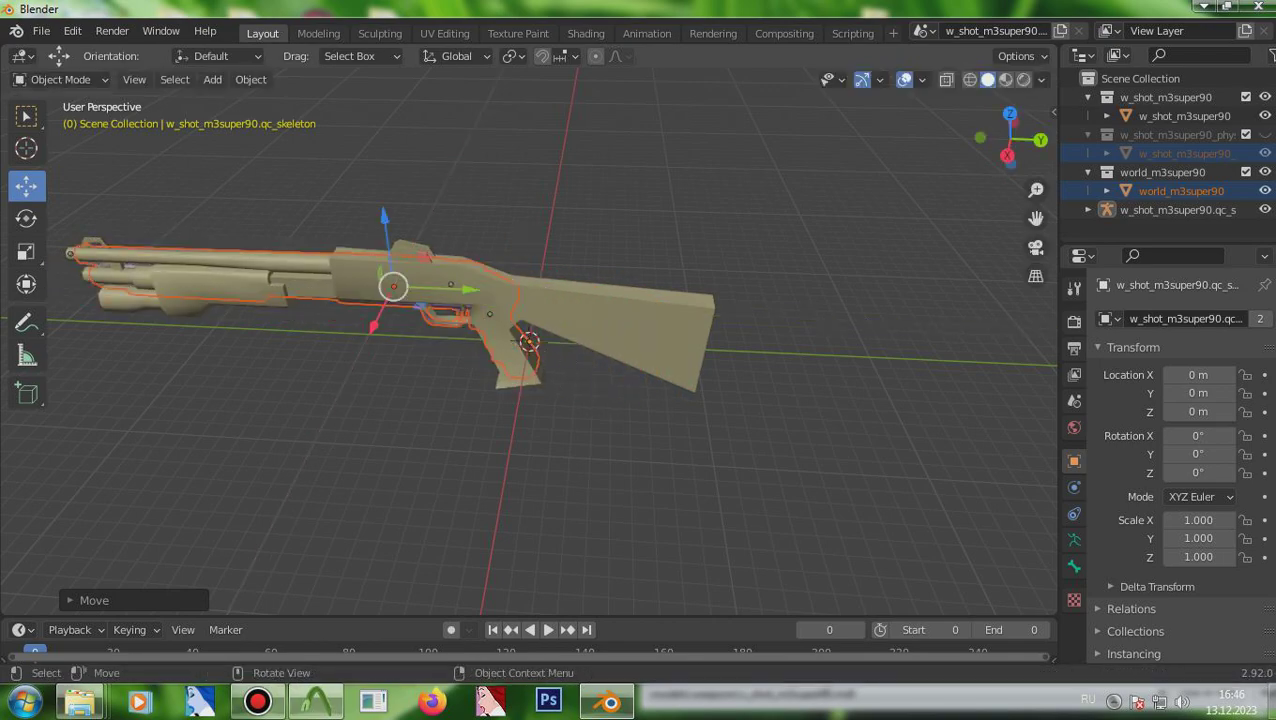
drag(1010, 139, 618, 141)
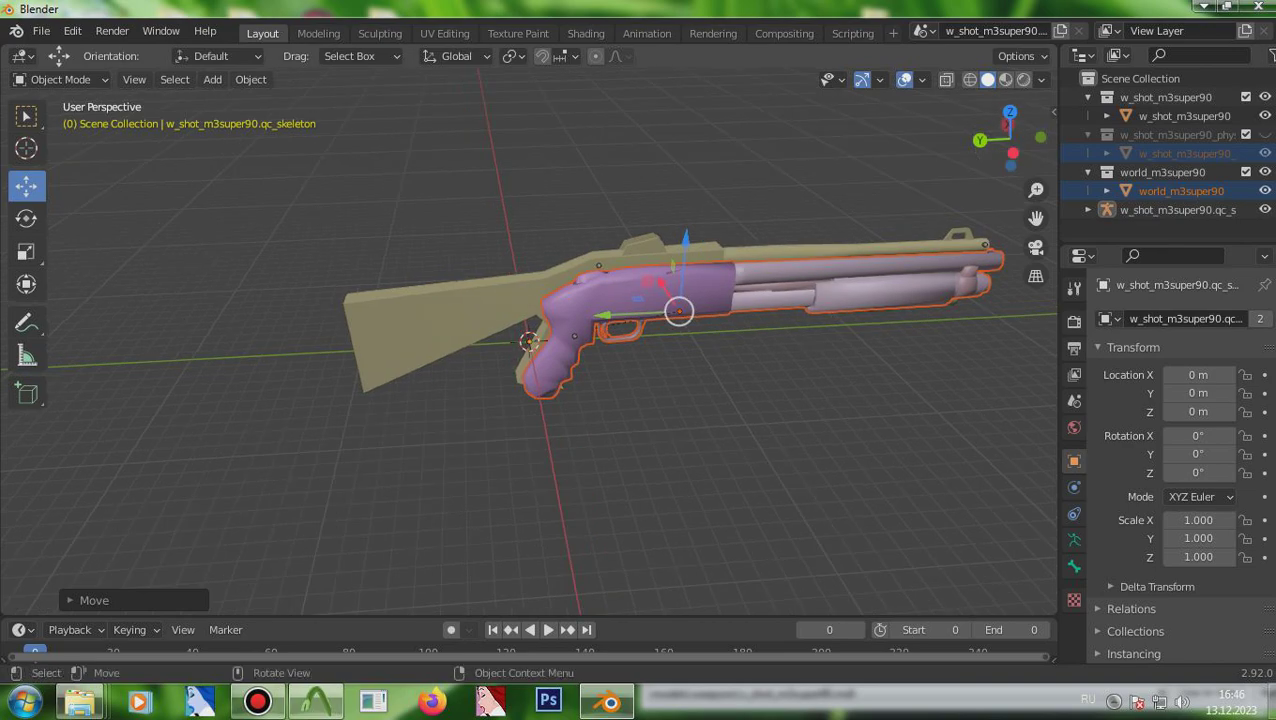
drag(661, 283, 649, 263)
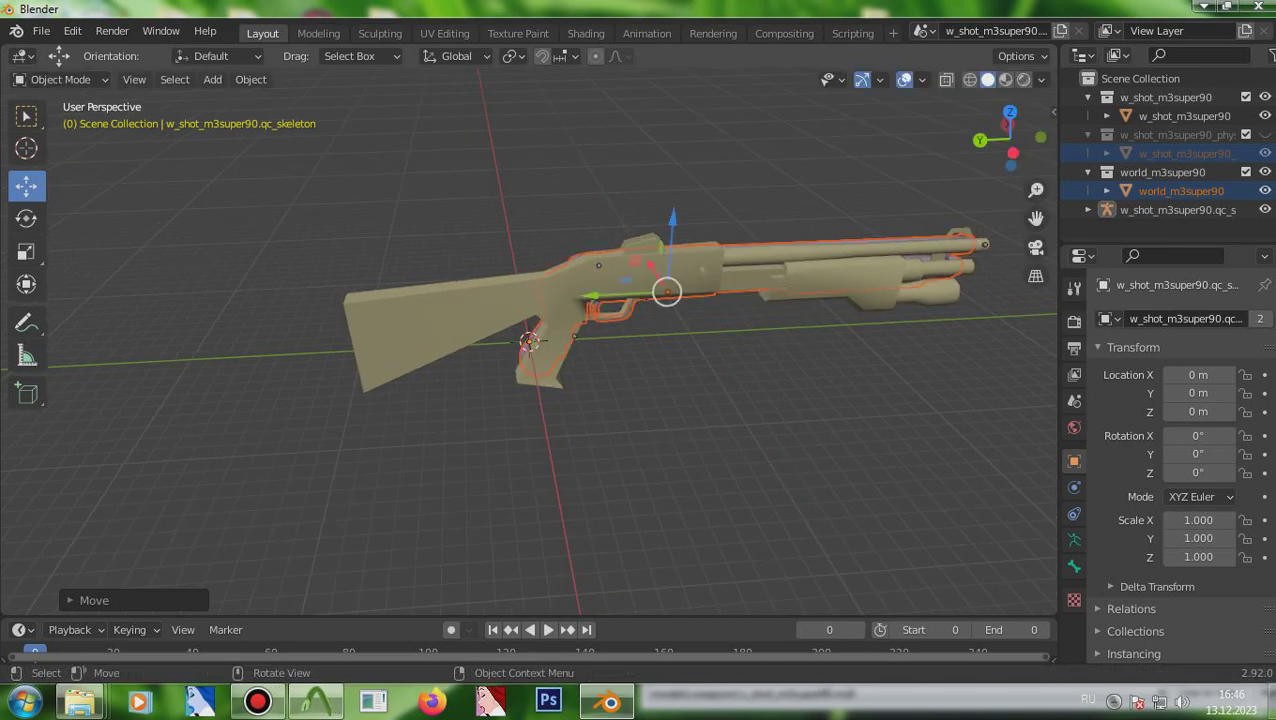
drag(1010, 138, 985, 190)
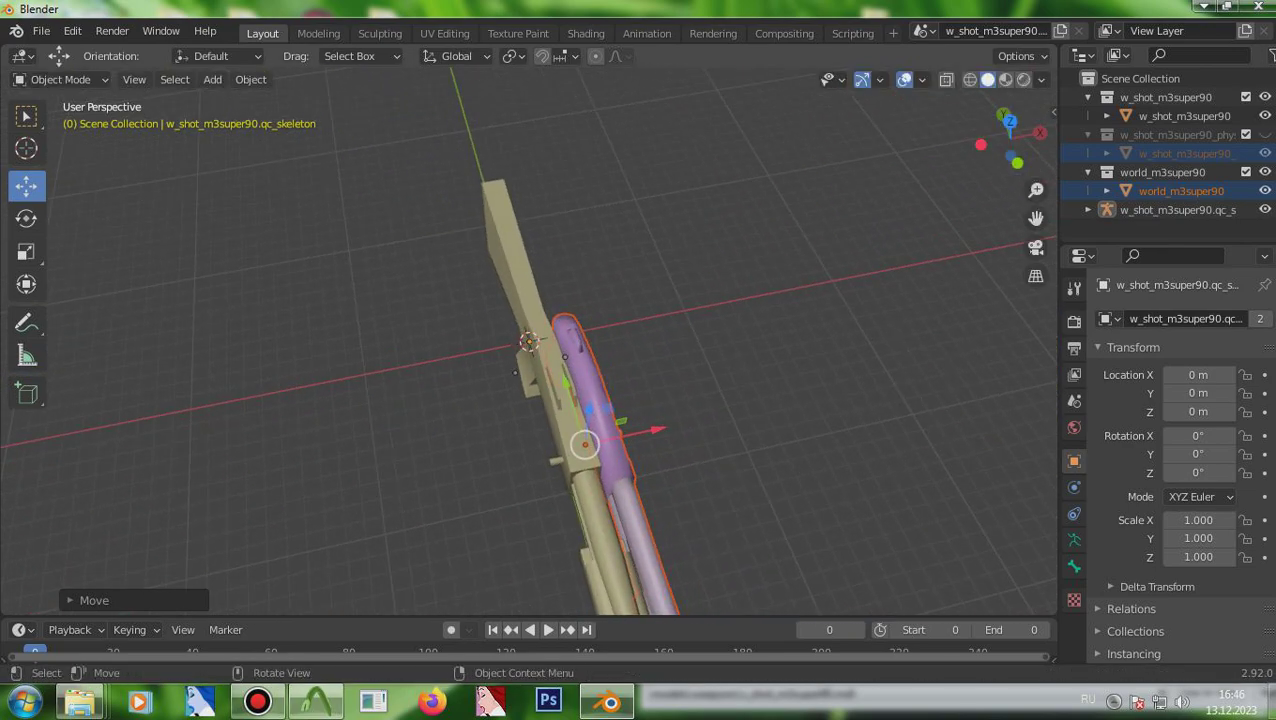
drag(585, 444, 553, 451)
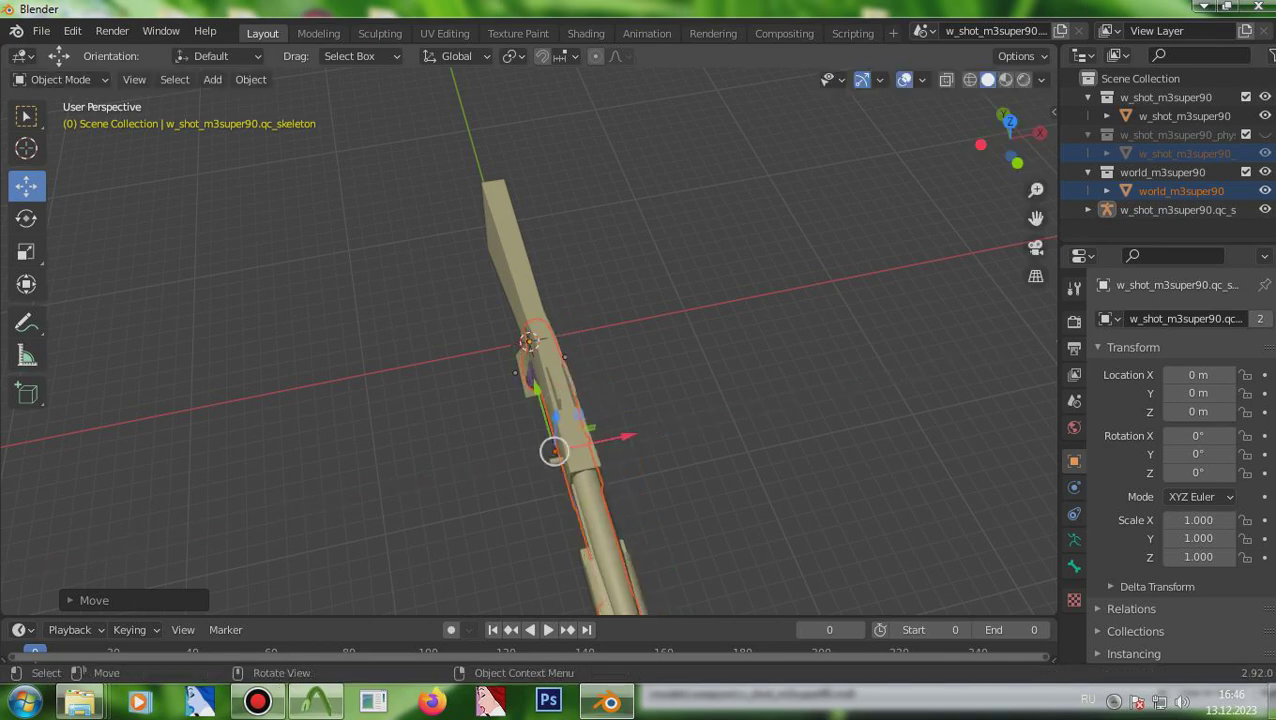
Step: Fine-tune the world_m3super90 mesh against the reference: raise it, shift it along Y toward the stock, lower it about 0.29 m, and deselect it
drag(1010, 138, 1045, 260)
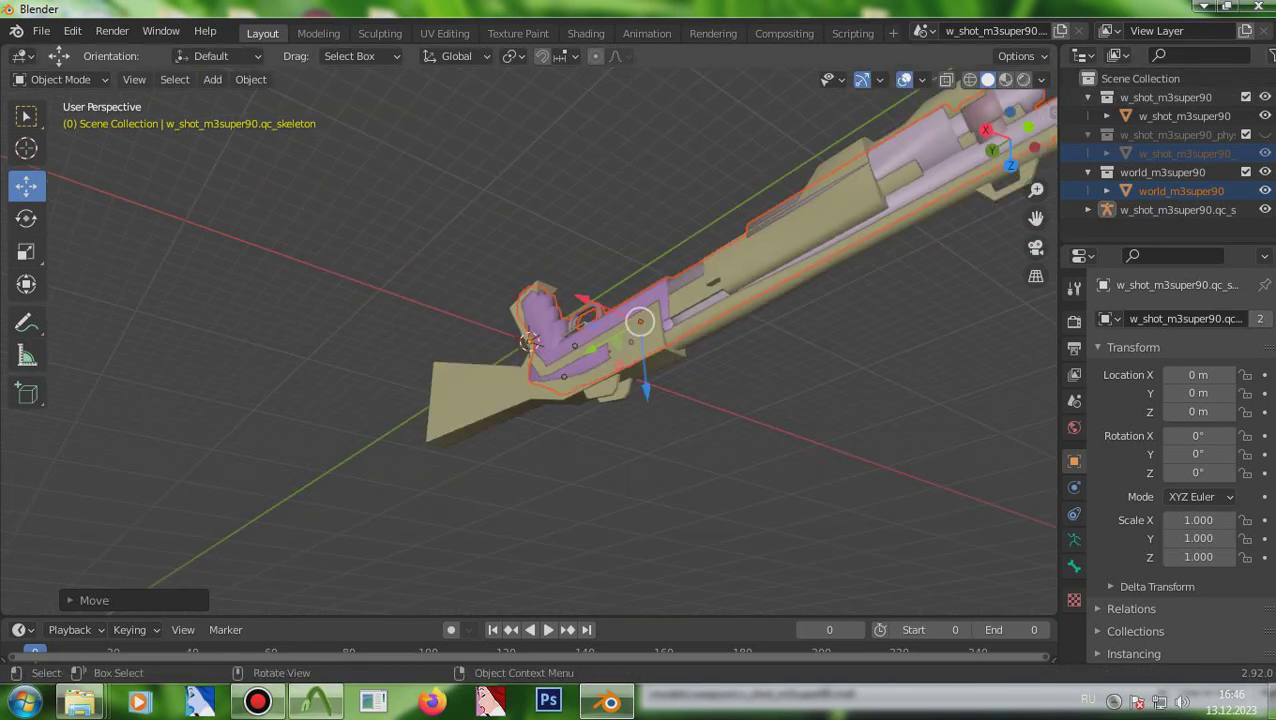
drag(1000, 150, 1010, 140)
drag(1010, 138, 1004, 70)
drag(991, 139, 740, 225)
drag(984, 145, 1005, 138)
scroll(400, 300, up, 1)
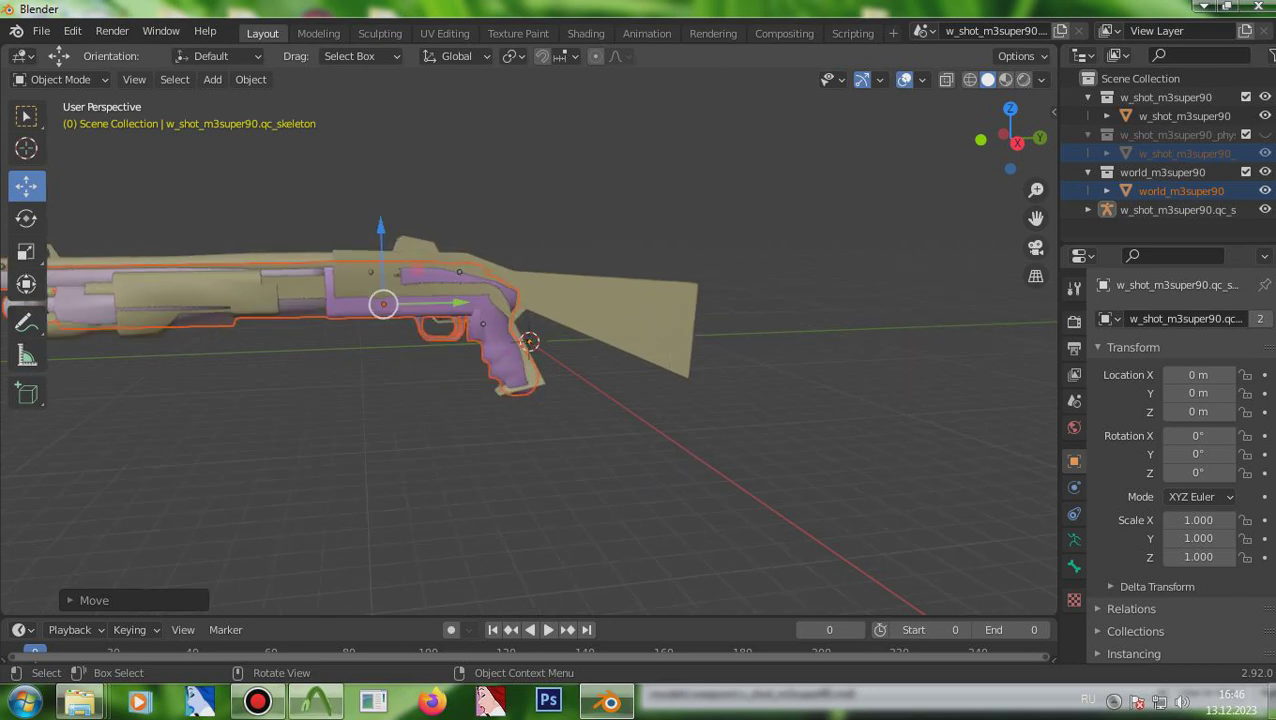
drag(382, 232, 382, 213)
click(529, 341)
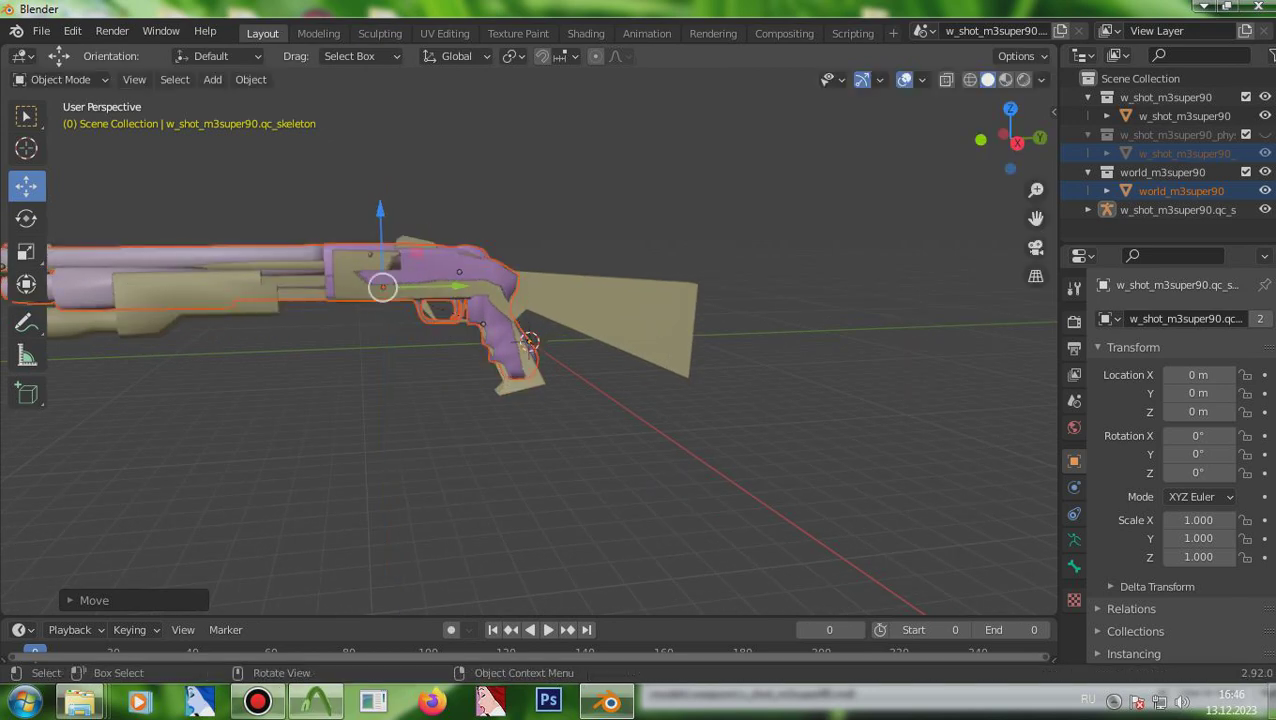
drag(456, 286, 477, 286)
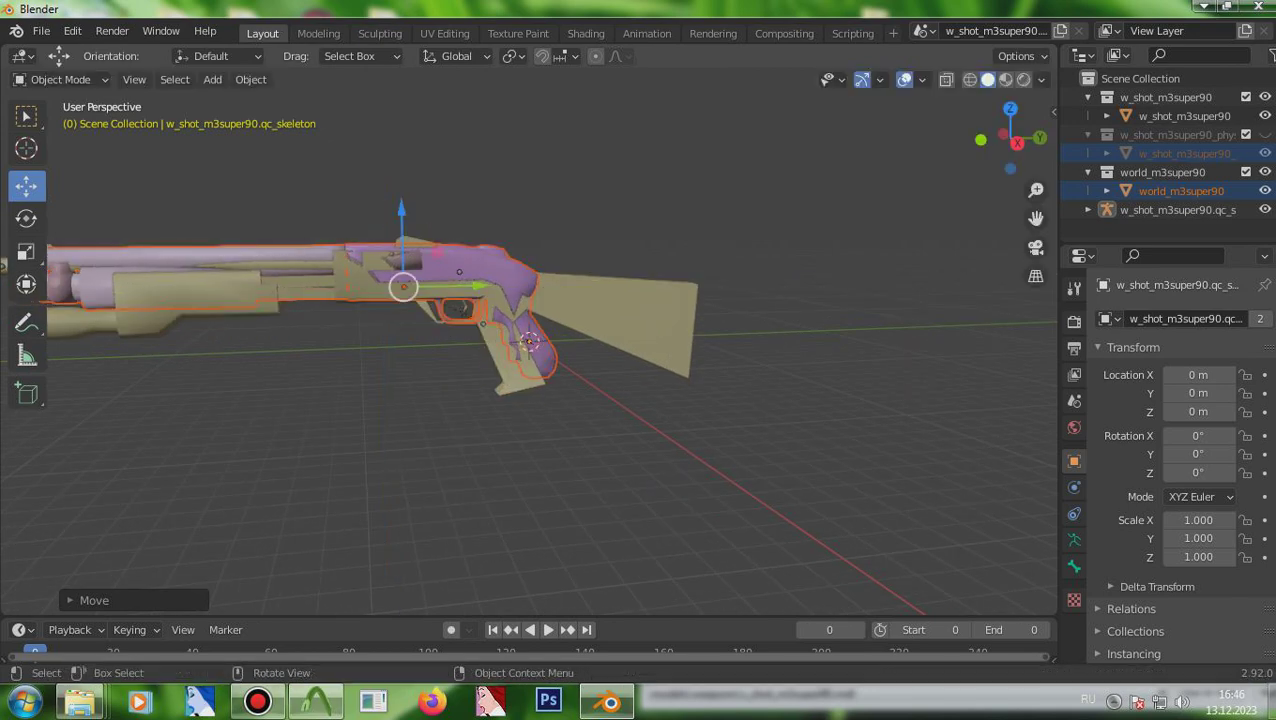
drag(401, 213, 401, 222)
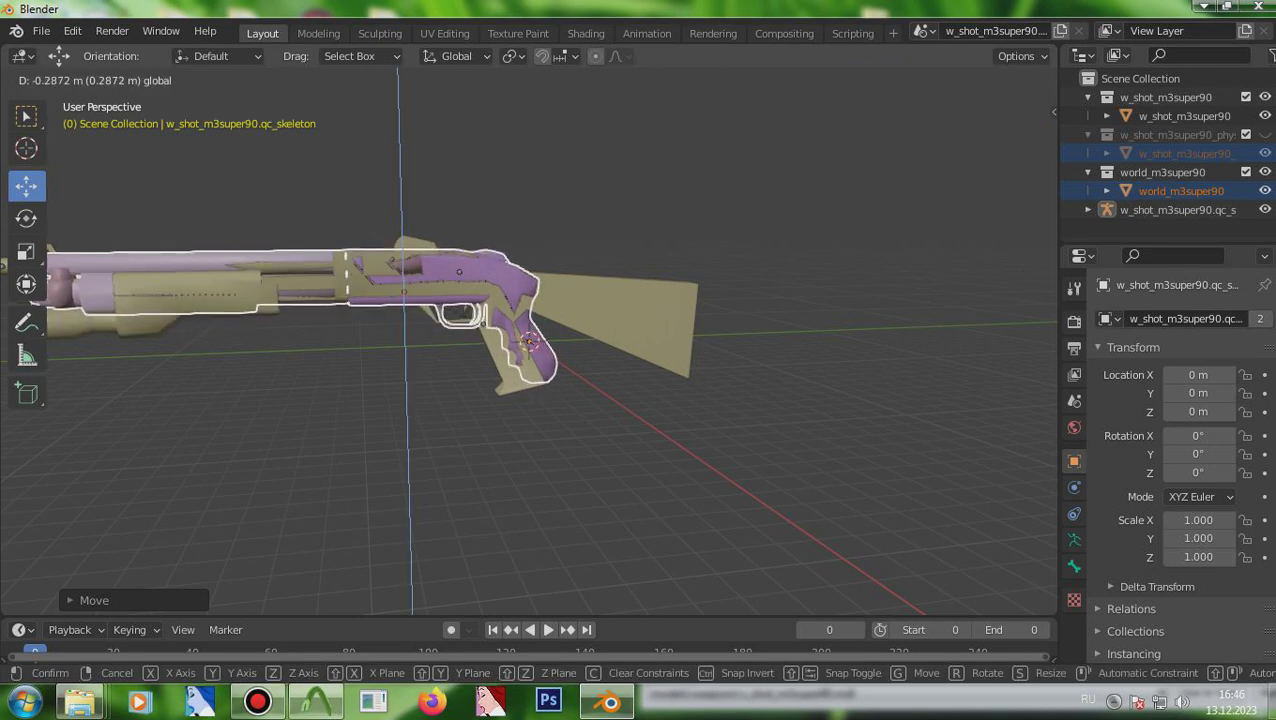
click(529, 341)
scroll(404, 225, down, 1)
click(600, 200)
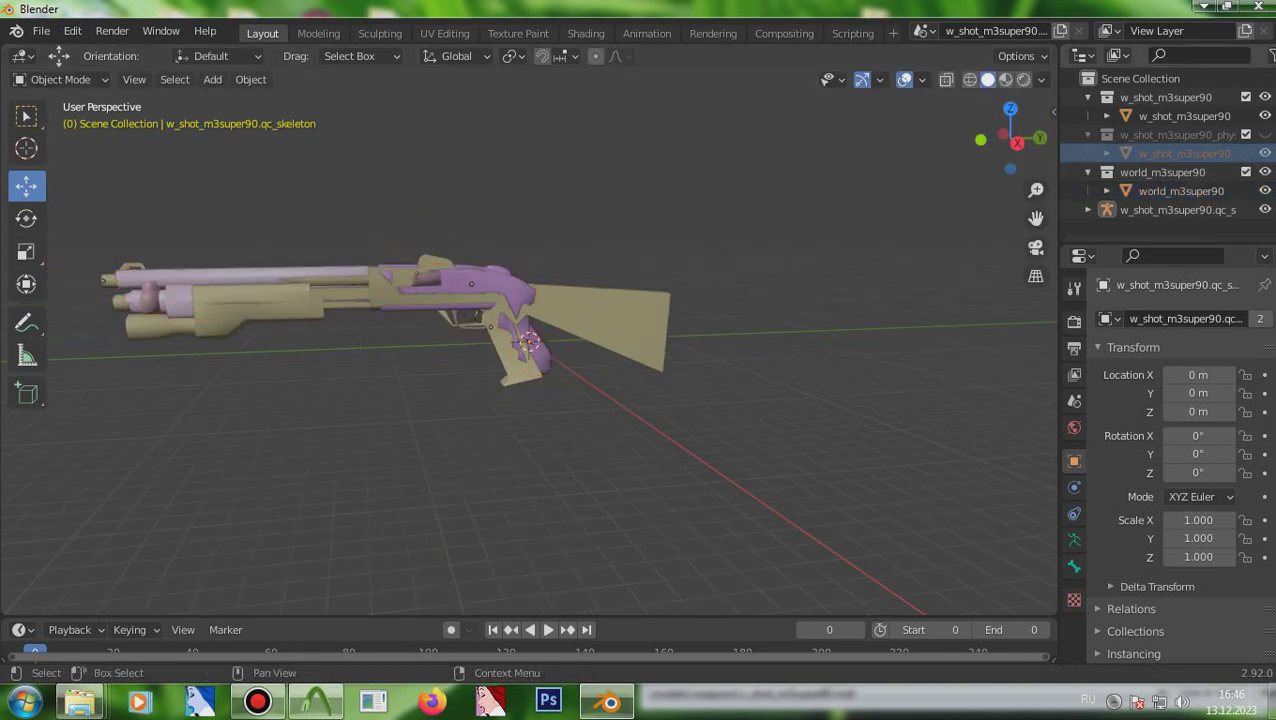
Step: Show the physics collection again, scale its mesh to about 0.795 along Y and move it to about -5.85 m on Y
key(ctrl+z)
key(ctrl+z)
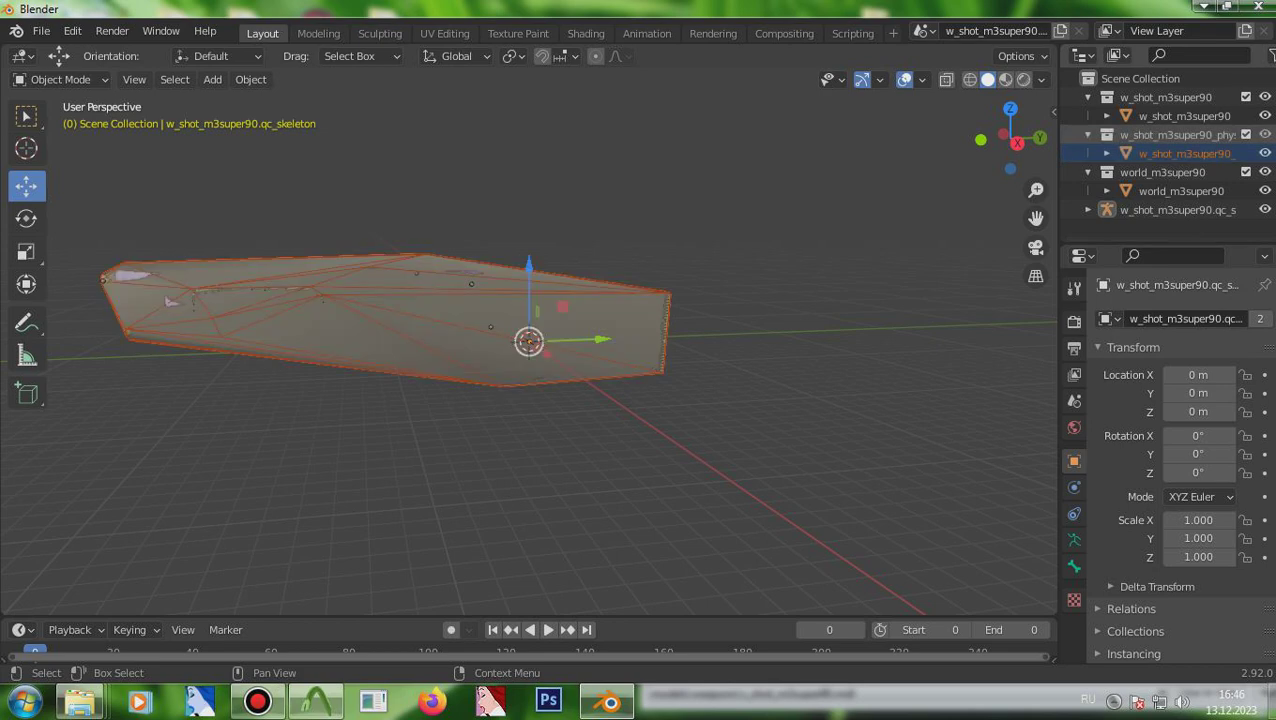
click(26, 251)
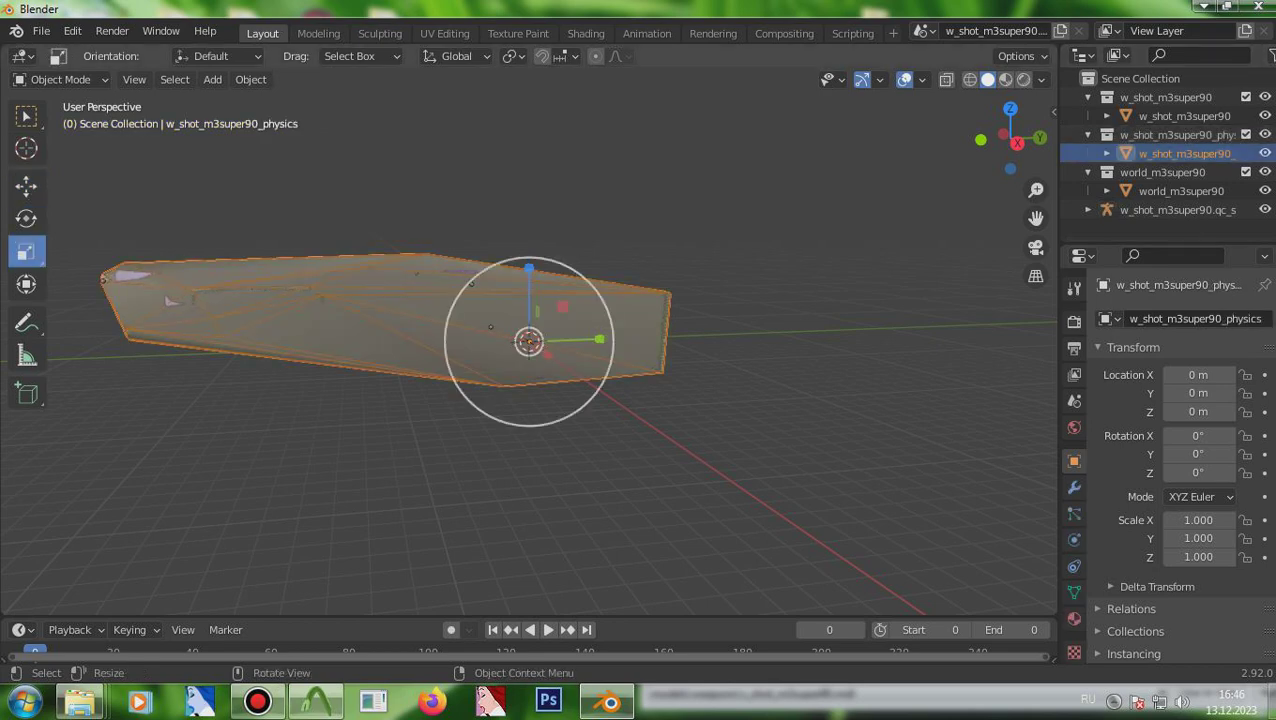
drag(580, 340, 522, 342)
click(26, 186)
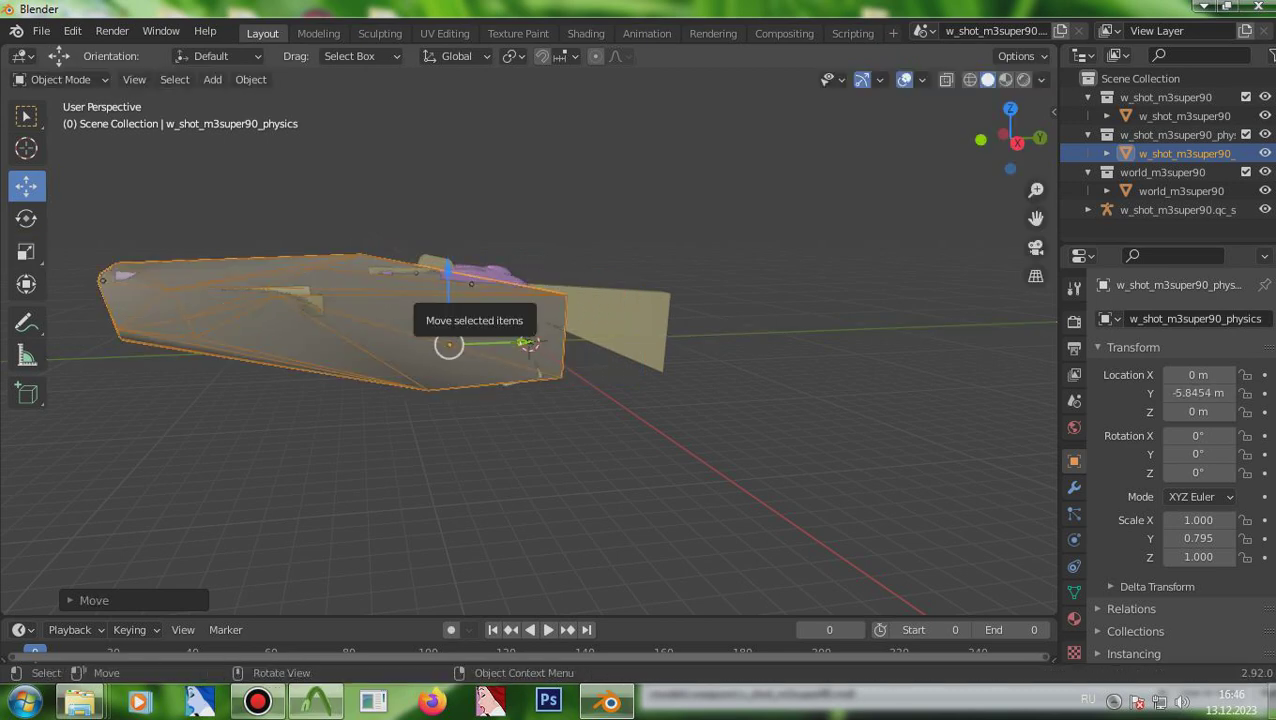
click(780, 390)
Step: Set the Source Engine export path to the Documents folder and export the w_shot_m3super90_physics mesh as SMD
click(1074, 401)
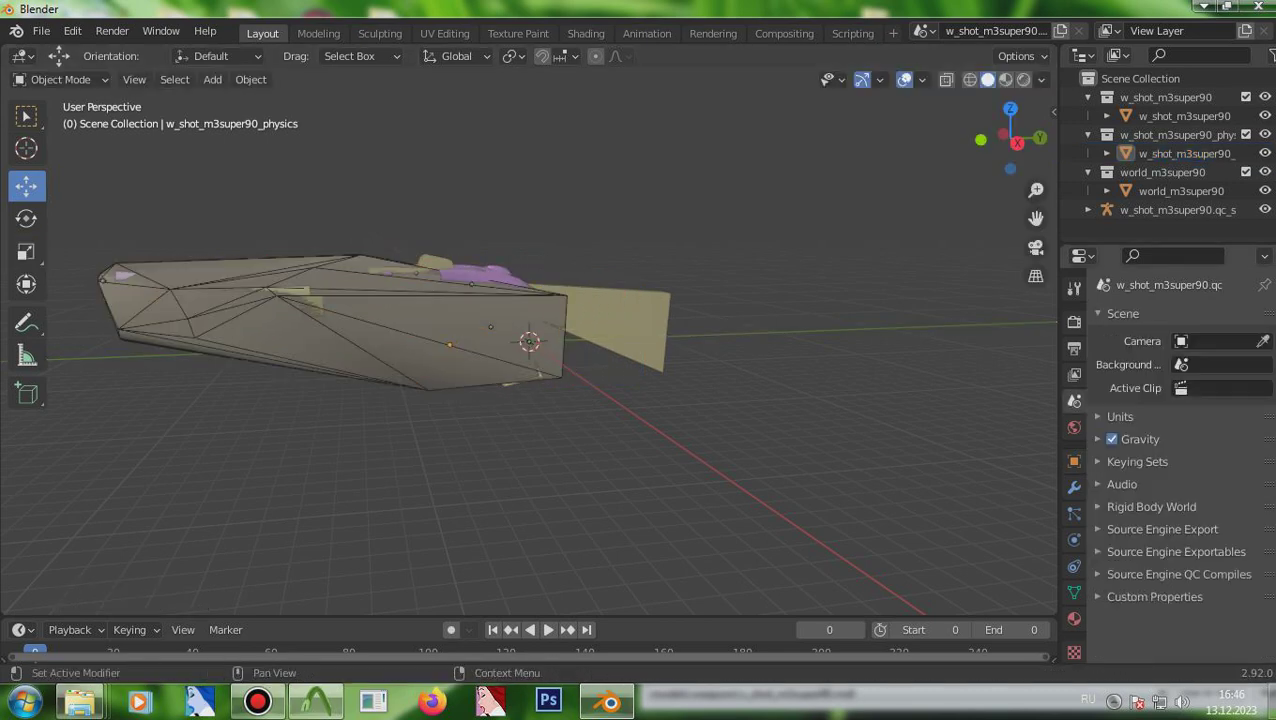
click(1162, 530)
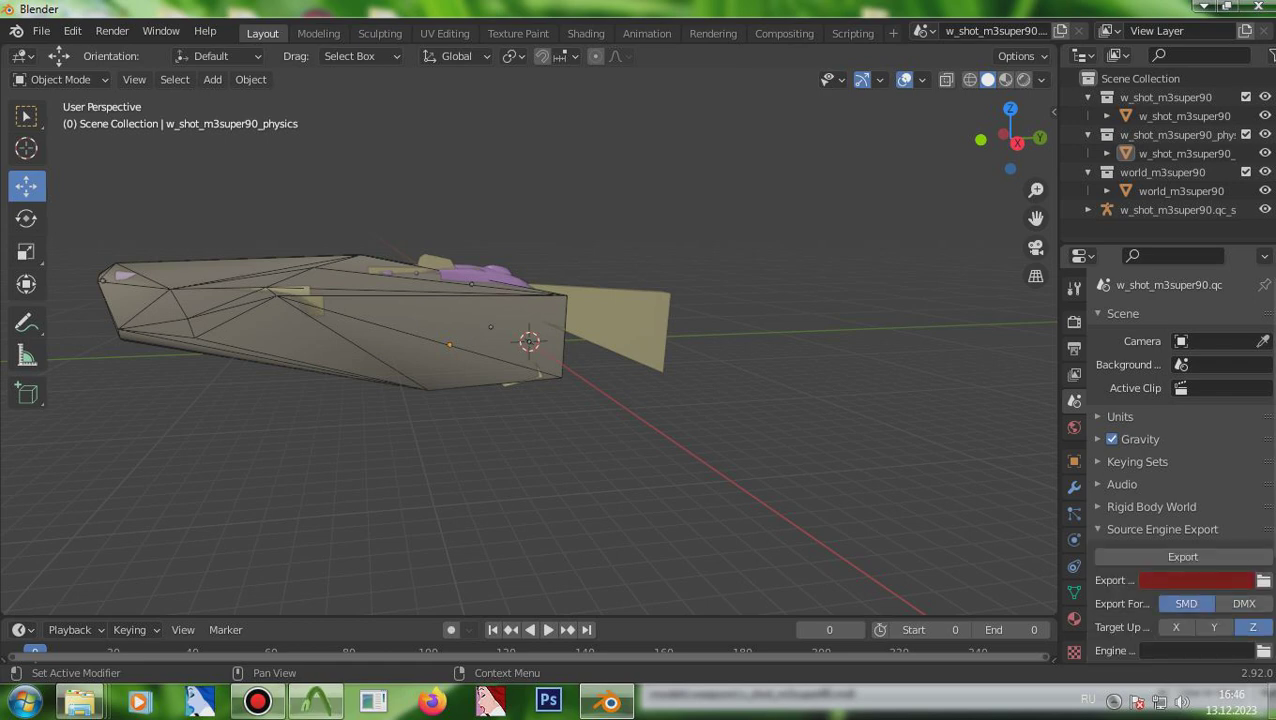
click(1263, 580)
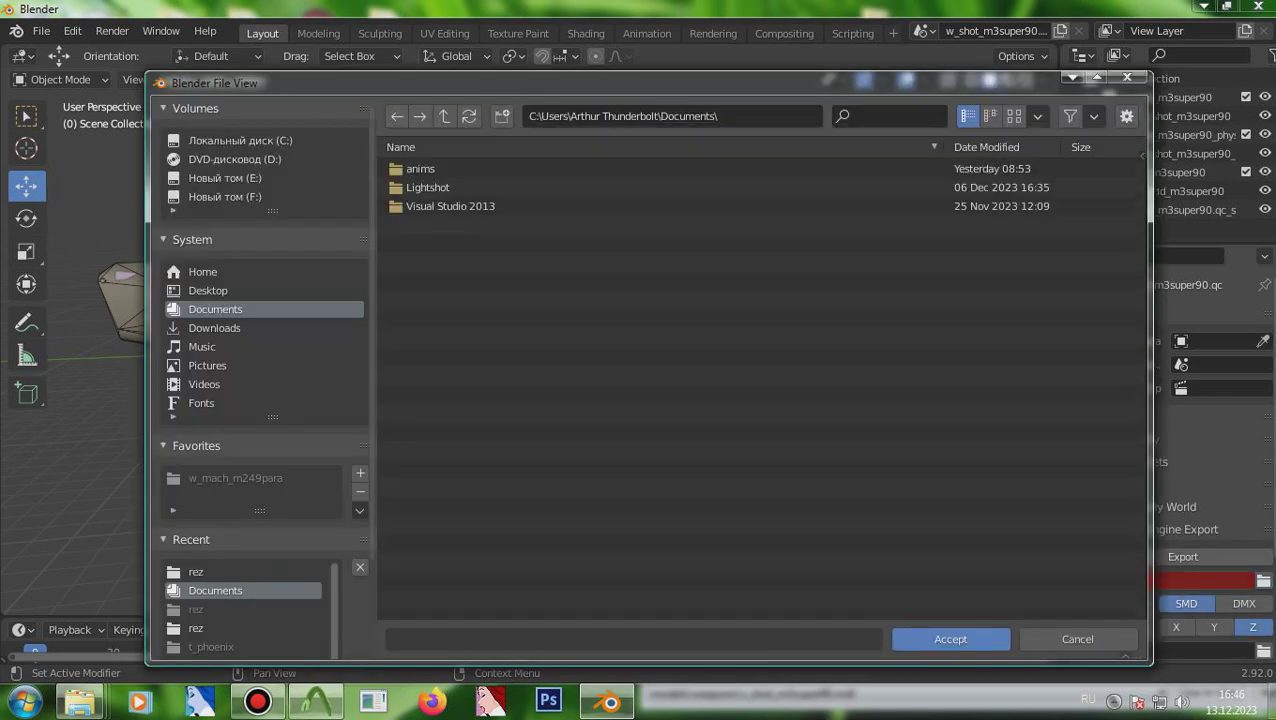
click(950, 654)
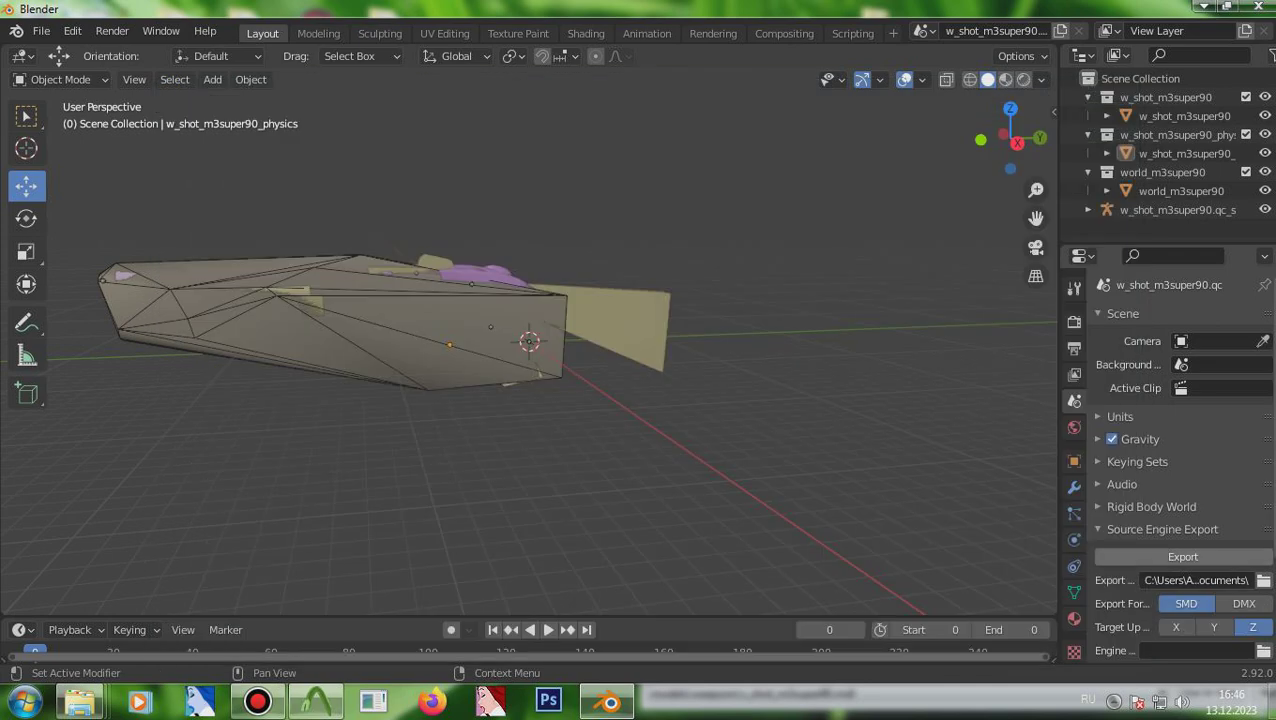
click(1183, 556)
click(1175, 559)
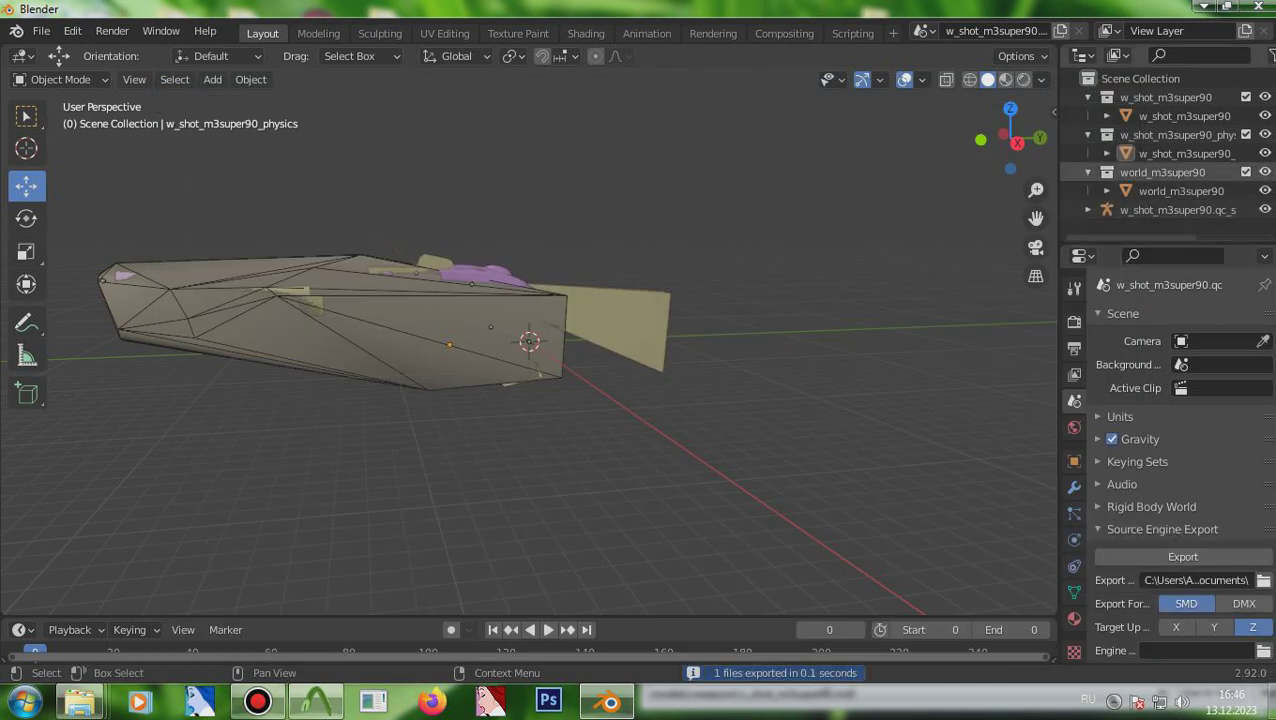
Step: Hide the w_shot_m3super90_physics collection and reorder it below the world_m3super90 collection
click(1265, 134)
click(1184, 116)
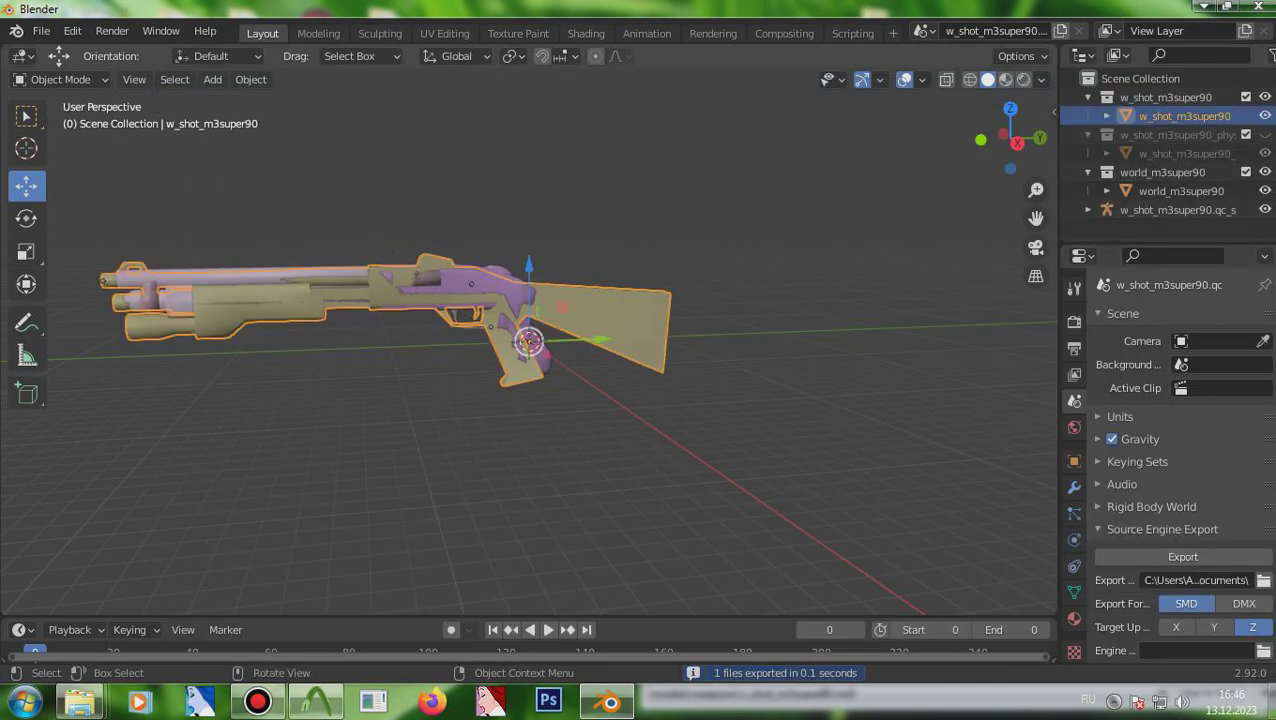
click(1107, 191)
click(1107, 191)
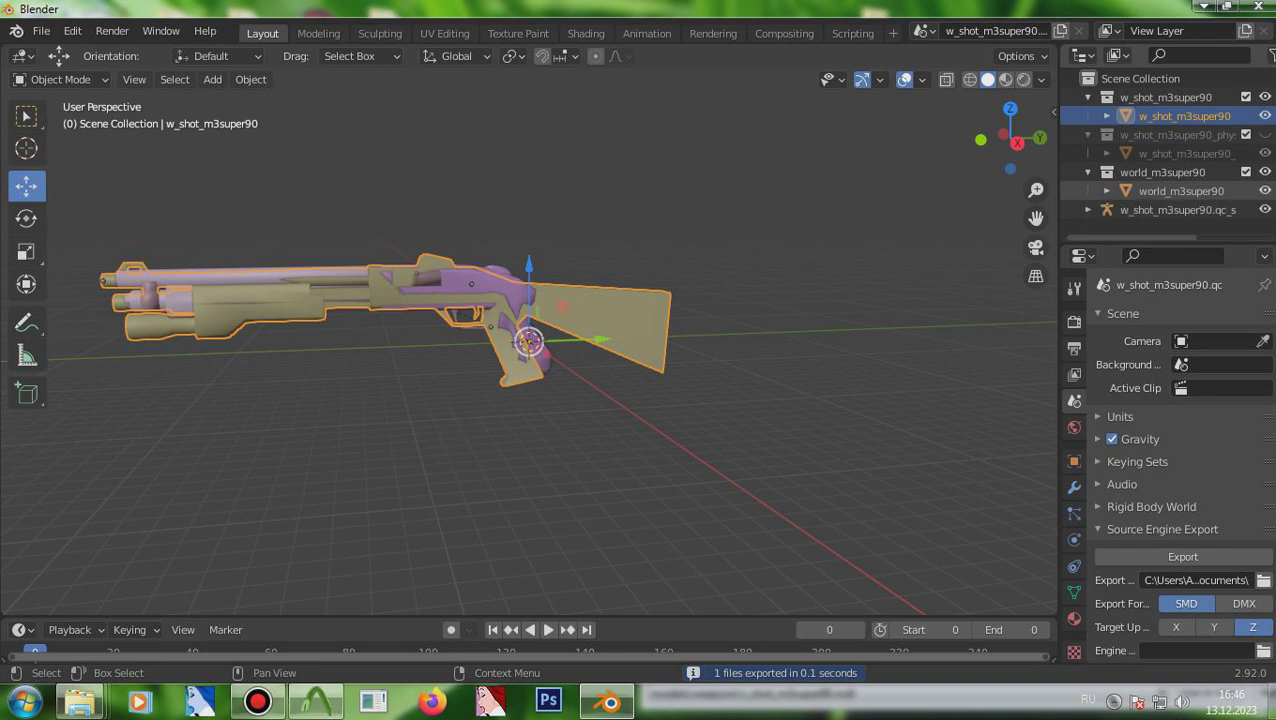
click(1107, 210)
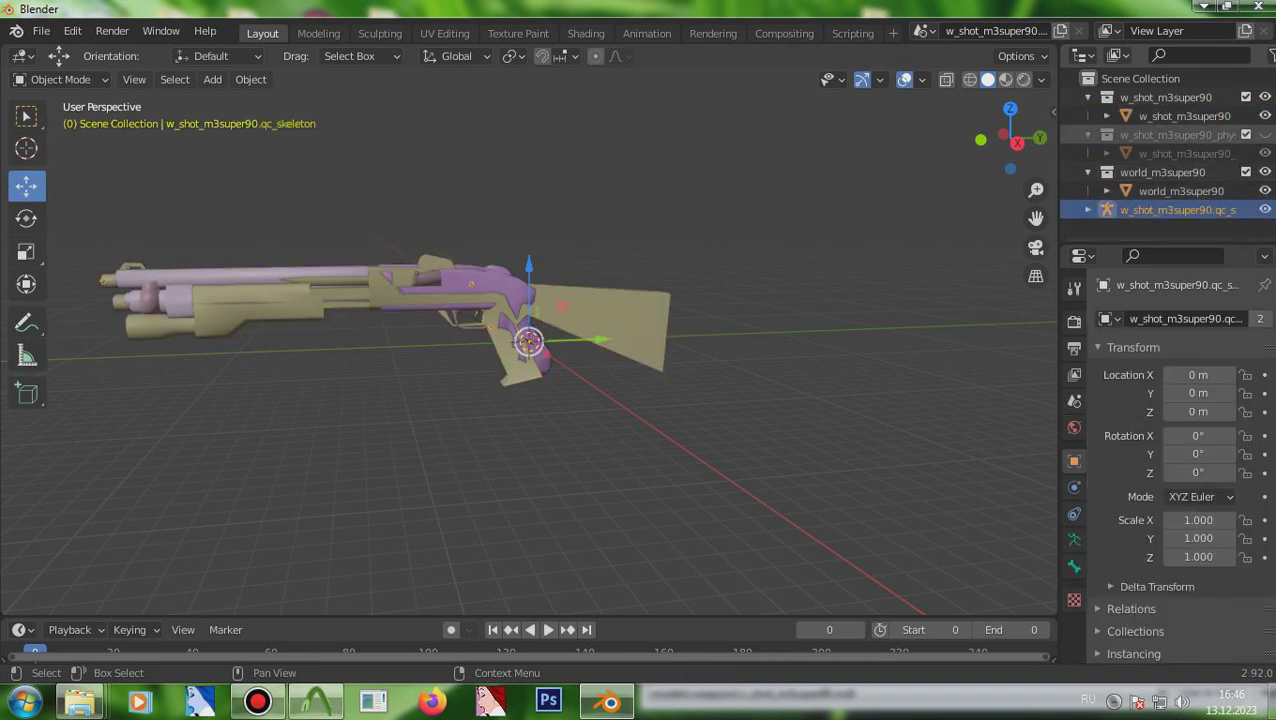
drag(1190, 135, 1203, 208)
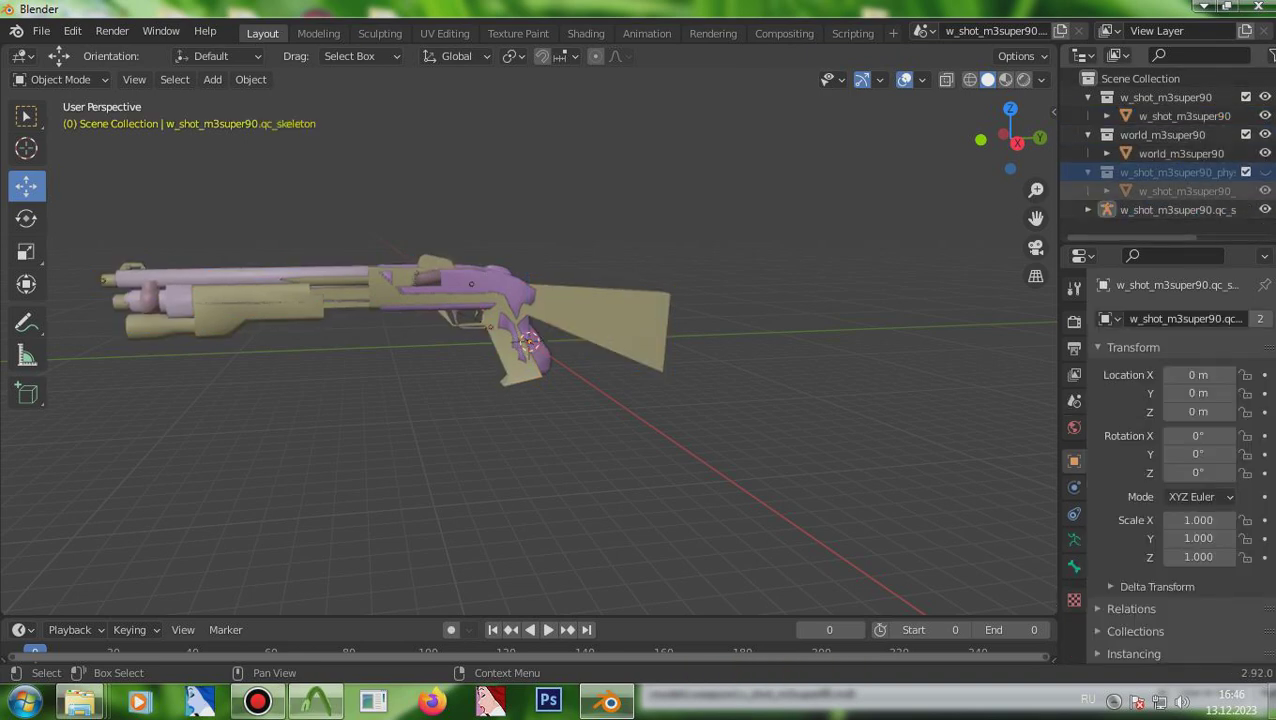
Step: Remove the Armature modifier from the world_m3super90 mesh
click(1164, 136)
click(1181, 153)
click(1107, 153)
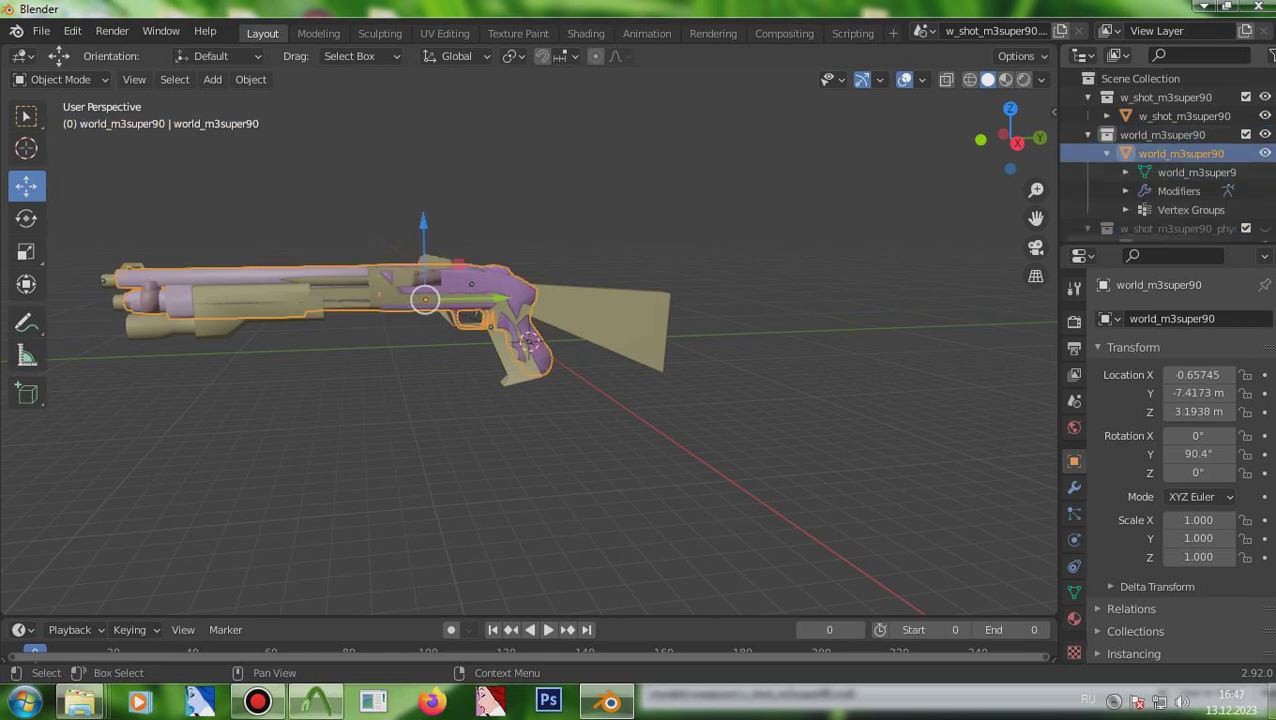
click(1178, 190)
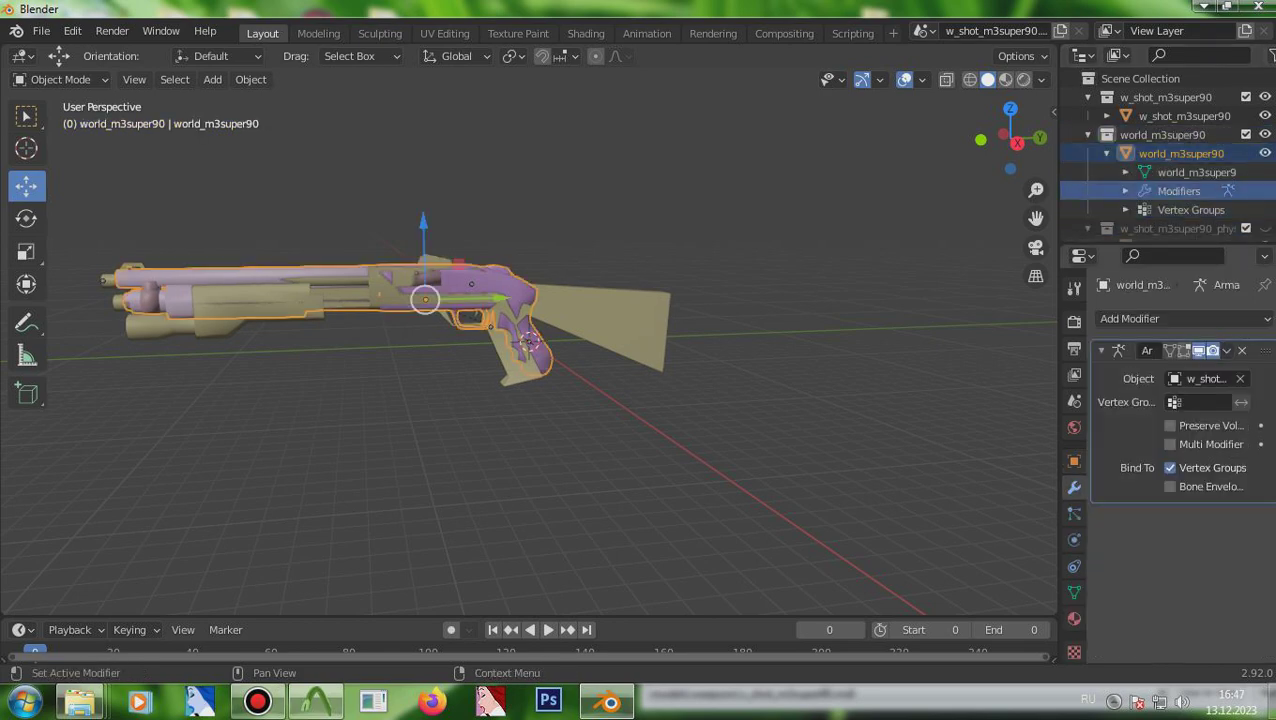
click(1240, 350)
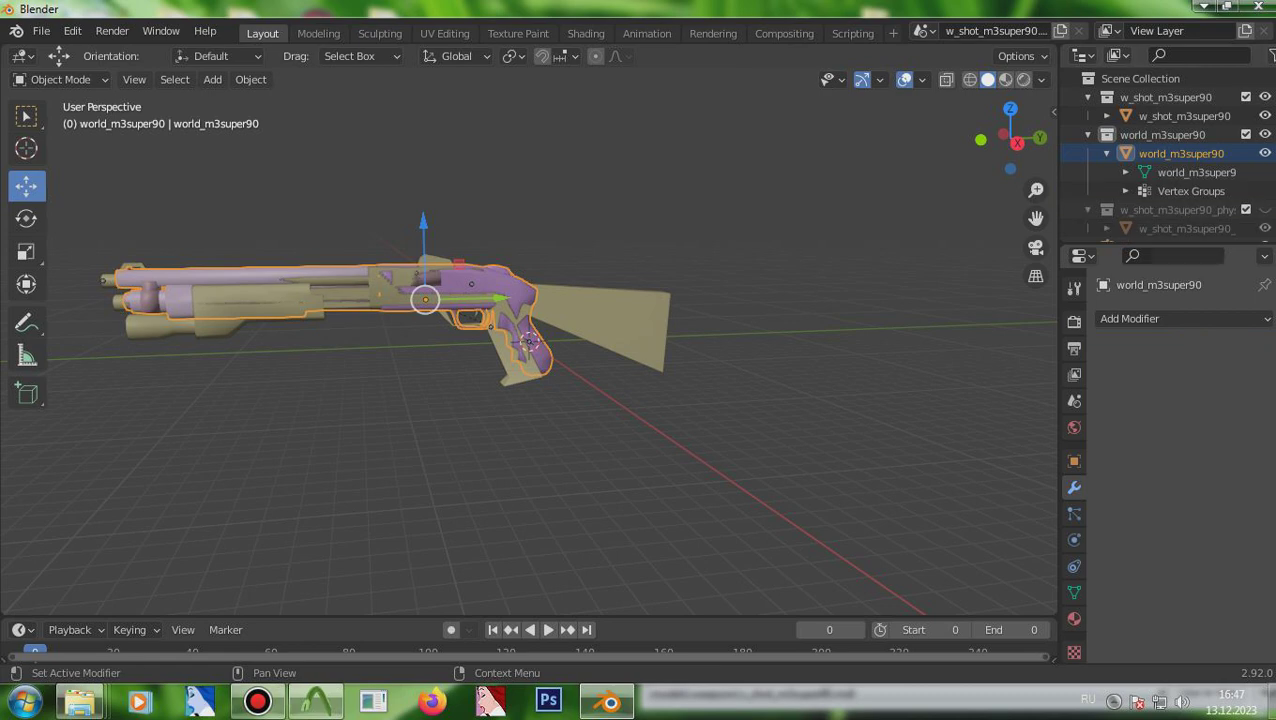
Step: Remove all vertex groups from the world_m3super90 mesh, including the ValveBiped groups and skin01
click(1190, 191)
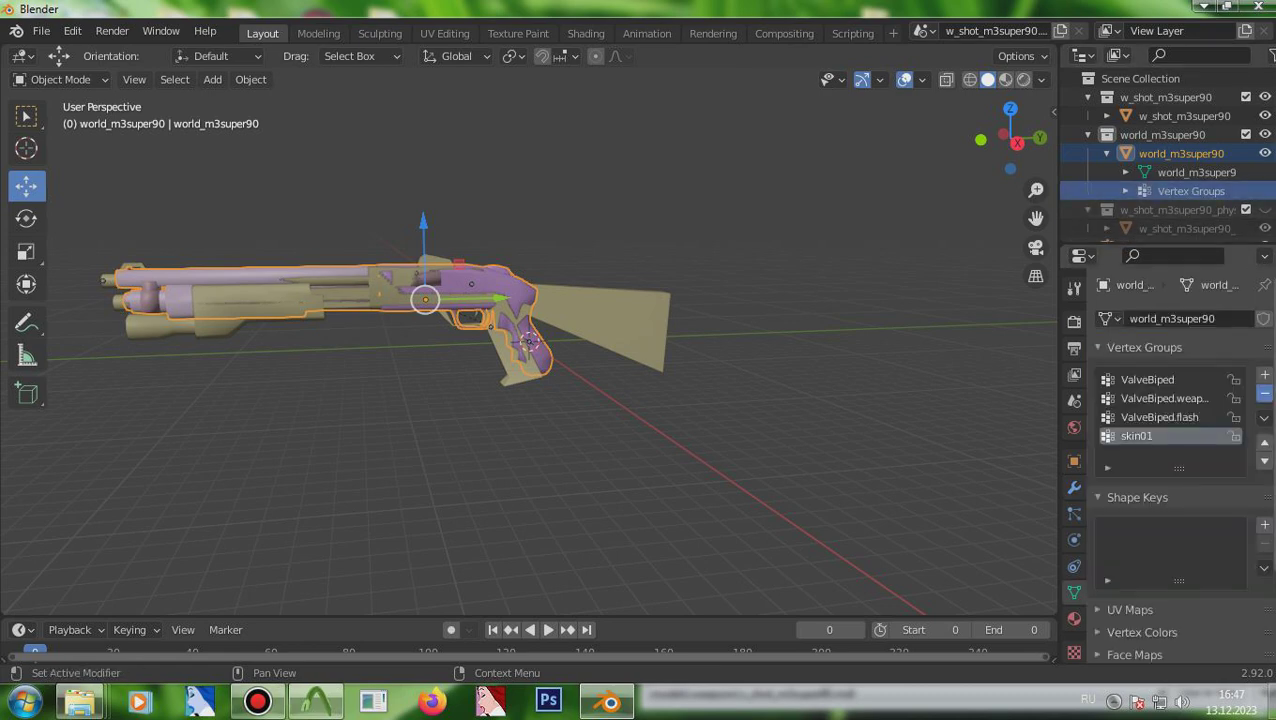
click(1265, 393)
click(1265, 393)
click(1265, 393)
click(1265, 393)
Step: Try selecting the world_m3super90 mesh data and its materials together with the w_shot_m3super90 mesh, leaving the latter active
click(1195, 172)
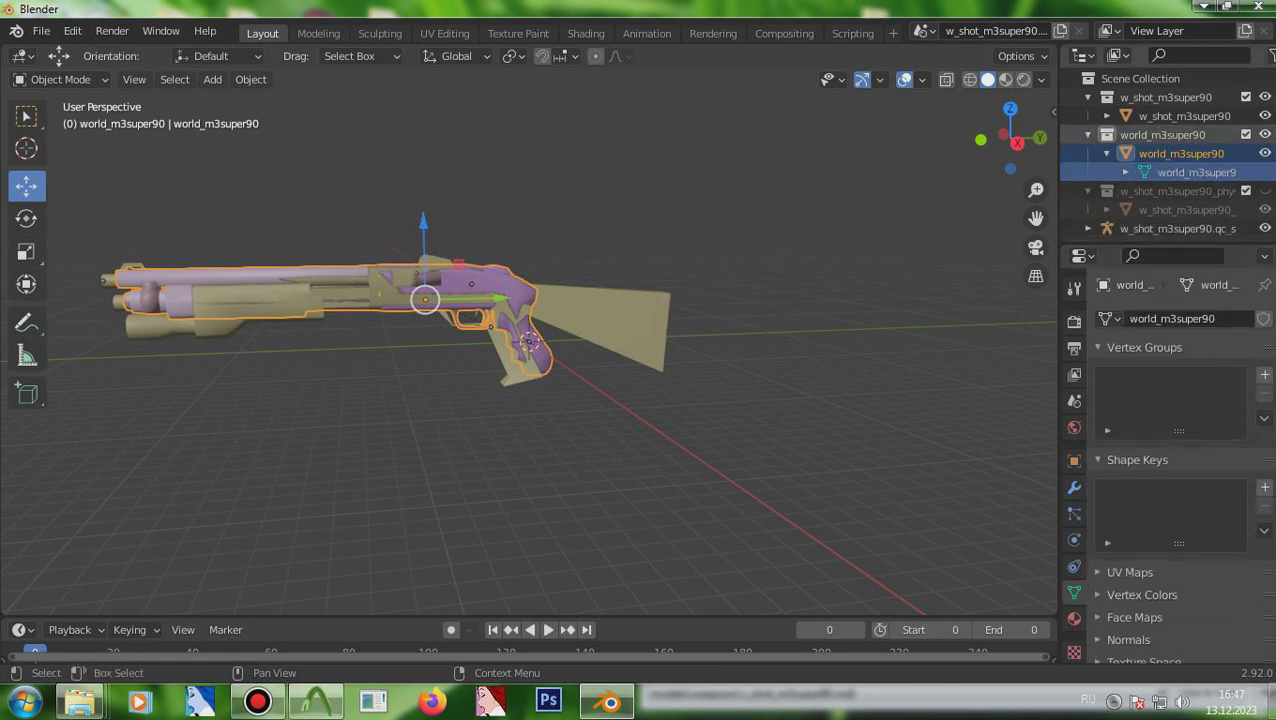
click(1107, 116)
ctrl+click(1195, 135)
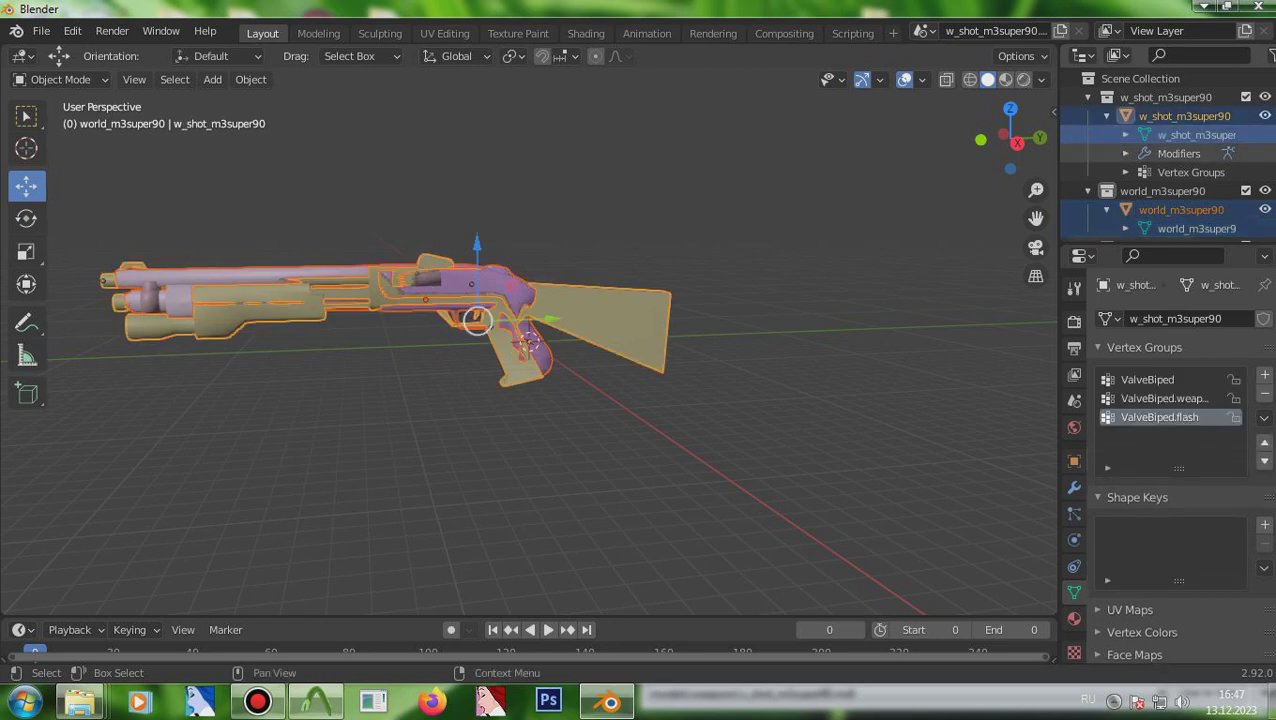
click(1126, 229)
scroll(1126, 229, down, 2)
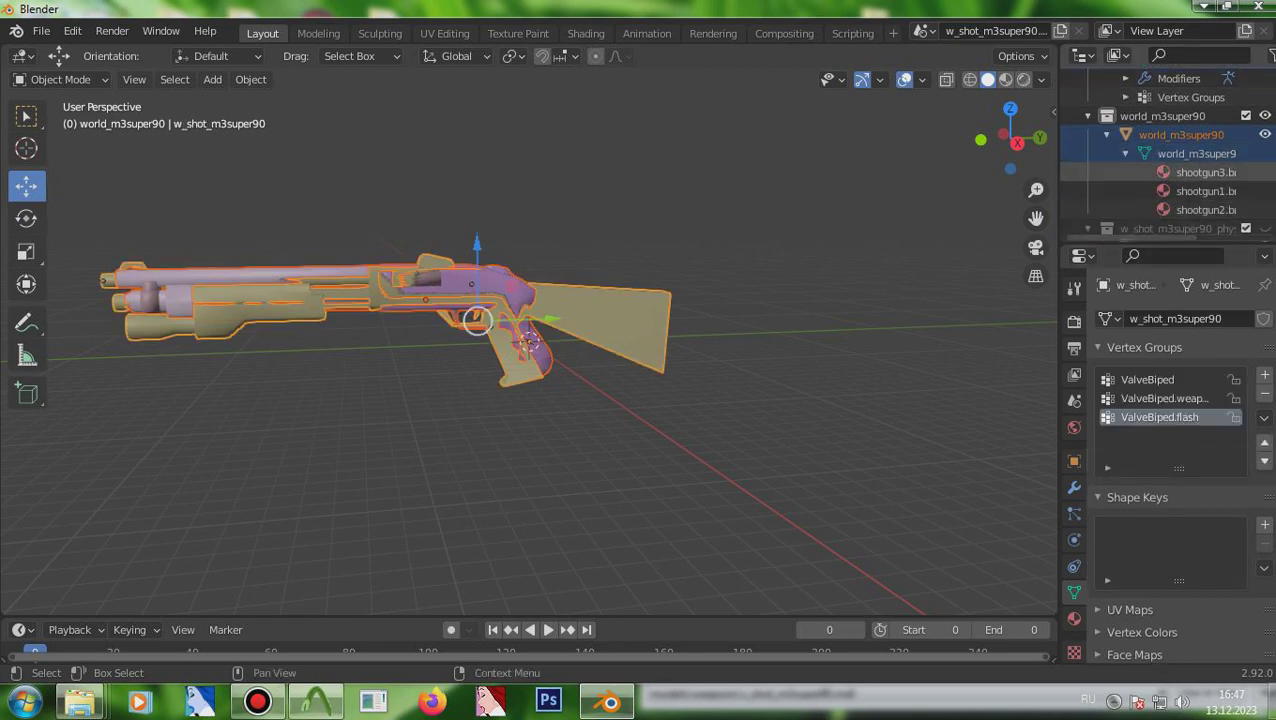
click(1200, 172)
shift+click(1200, 210)
scroll(1200, 210, up, 2)
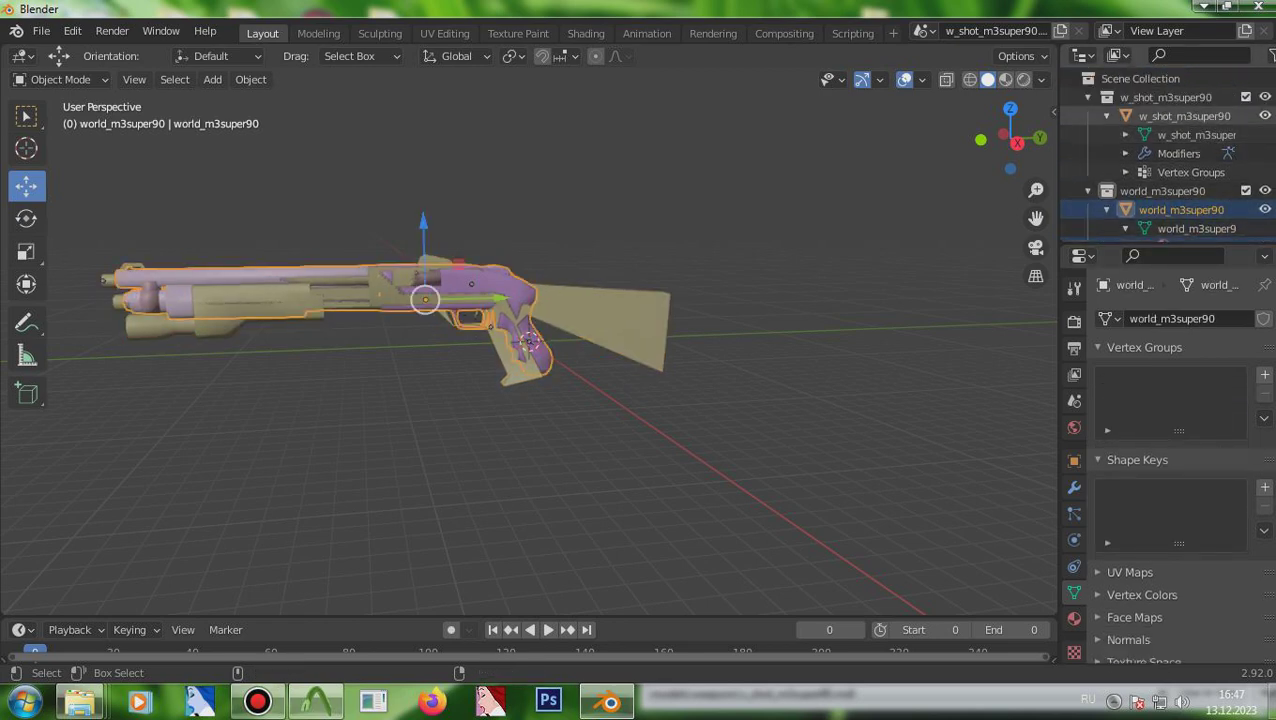
ctrl+click(1185, 116)
click(1185, 116)
ctrl+click(1185, 210)
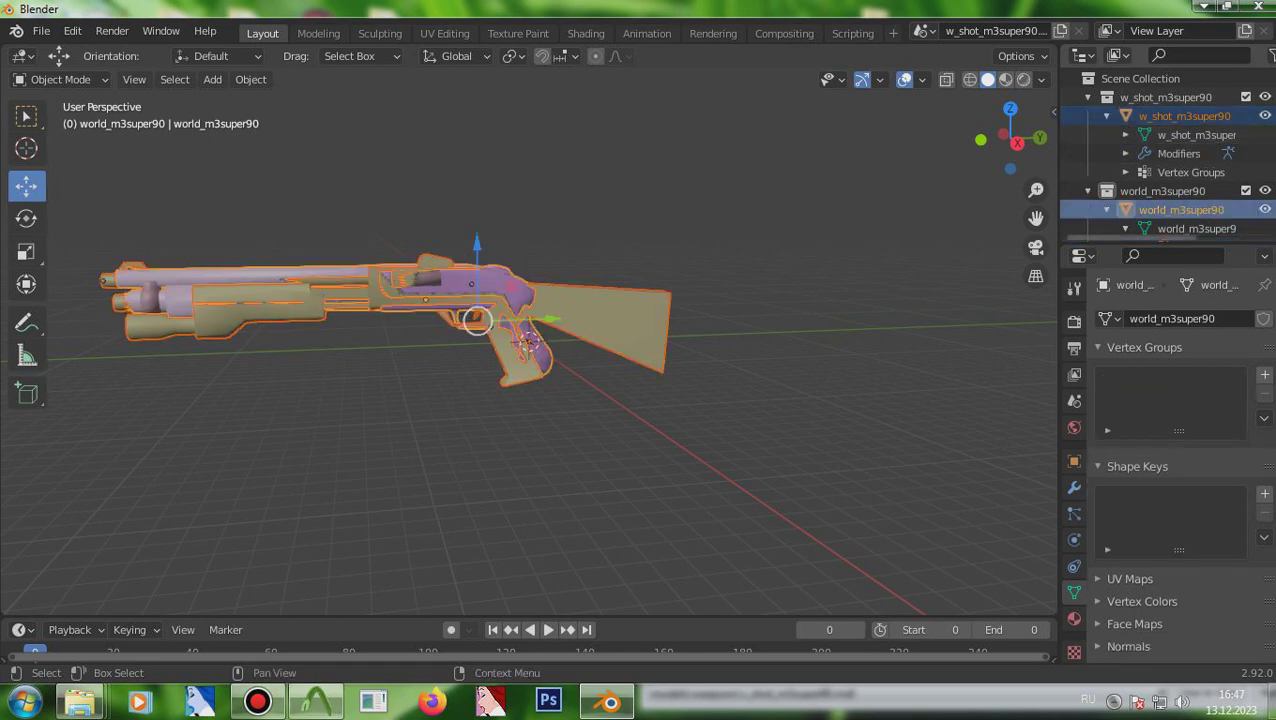
scroll(1165, 500, down, 1)
scroll(1190, 175, down, 1)
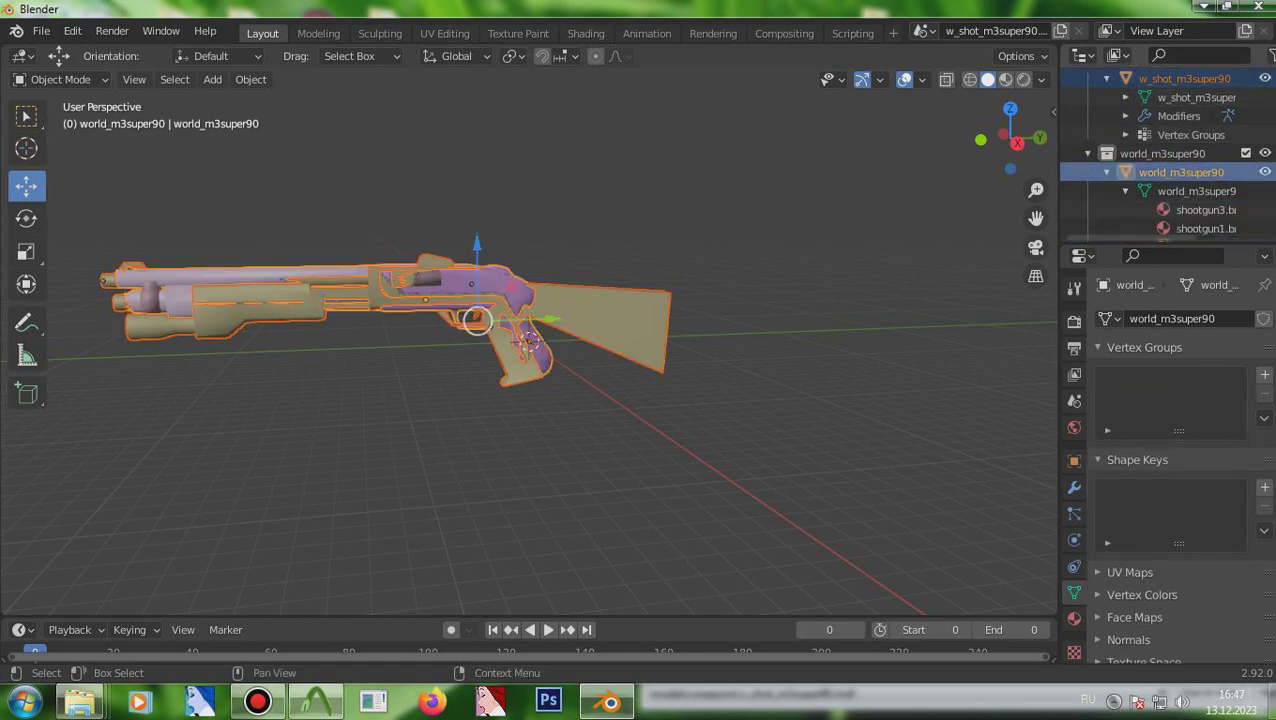
click(1194, 190)
scroll(1196, 191, up, 1)
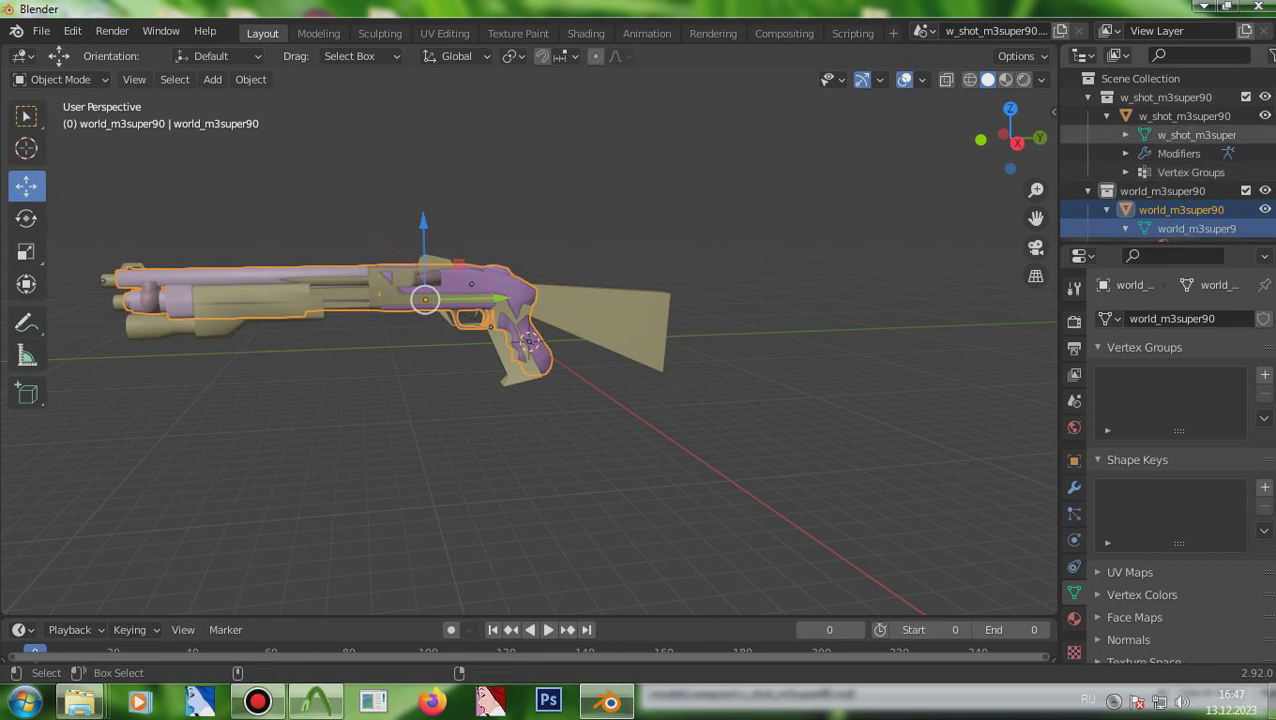
ctrl+click(1196, 134)
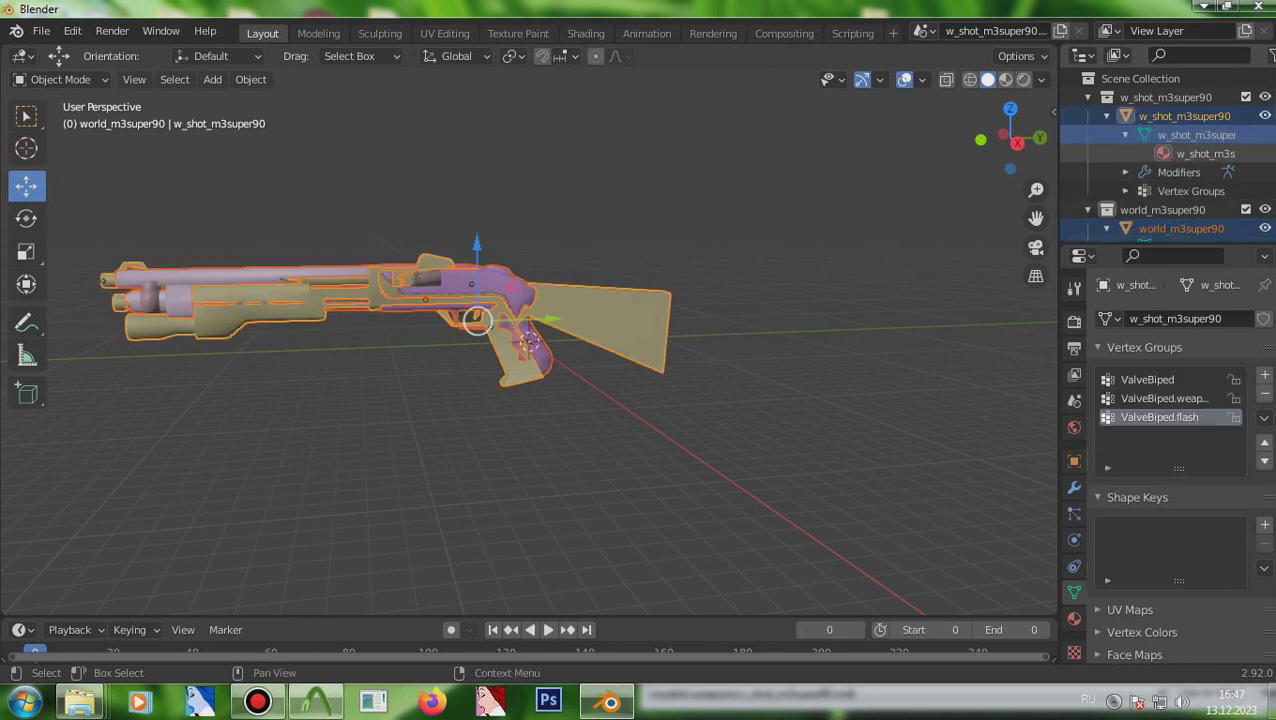
Step: Search the available commands for Join with both shotgun meshes selected, cancel the search and deselect everything
key(F3)
text(ощ)
key(BackSpace)
key(BackSpace)
key(alt+shift)
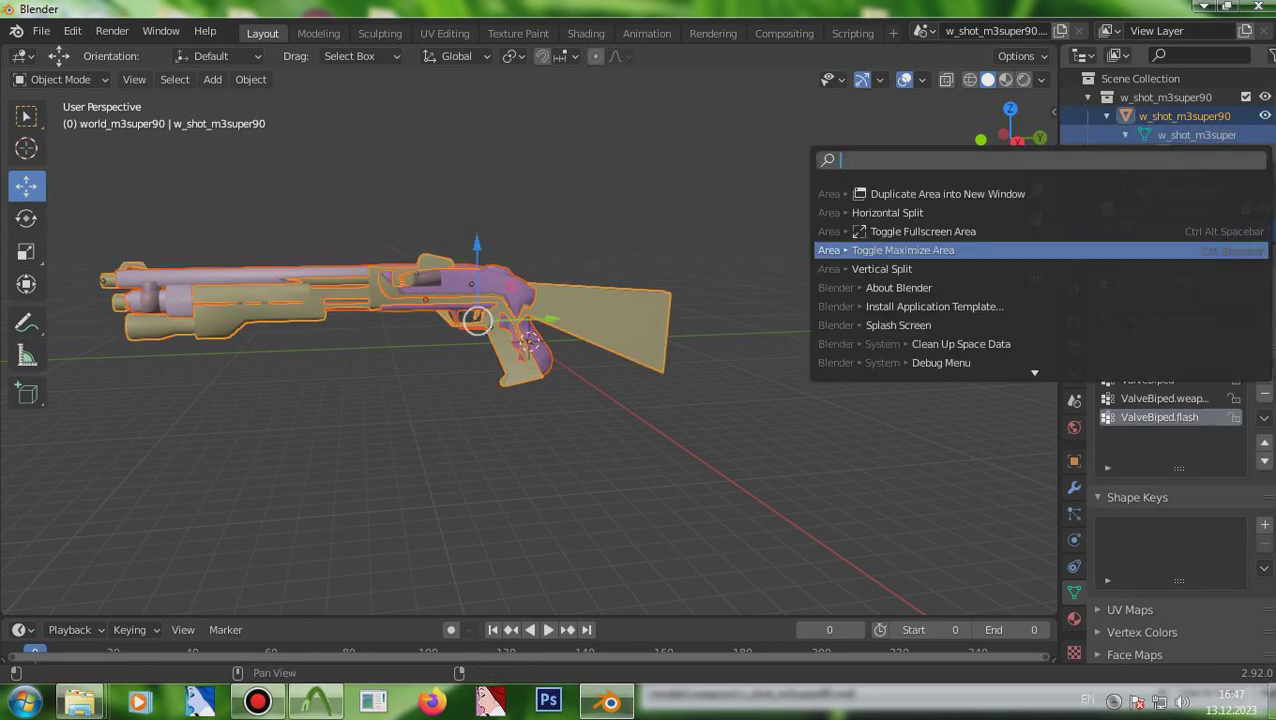
text(joi)
key(BackSpace)
key(BackSpace)
key(BackSpace)
key(Escape)
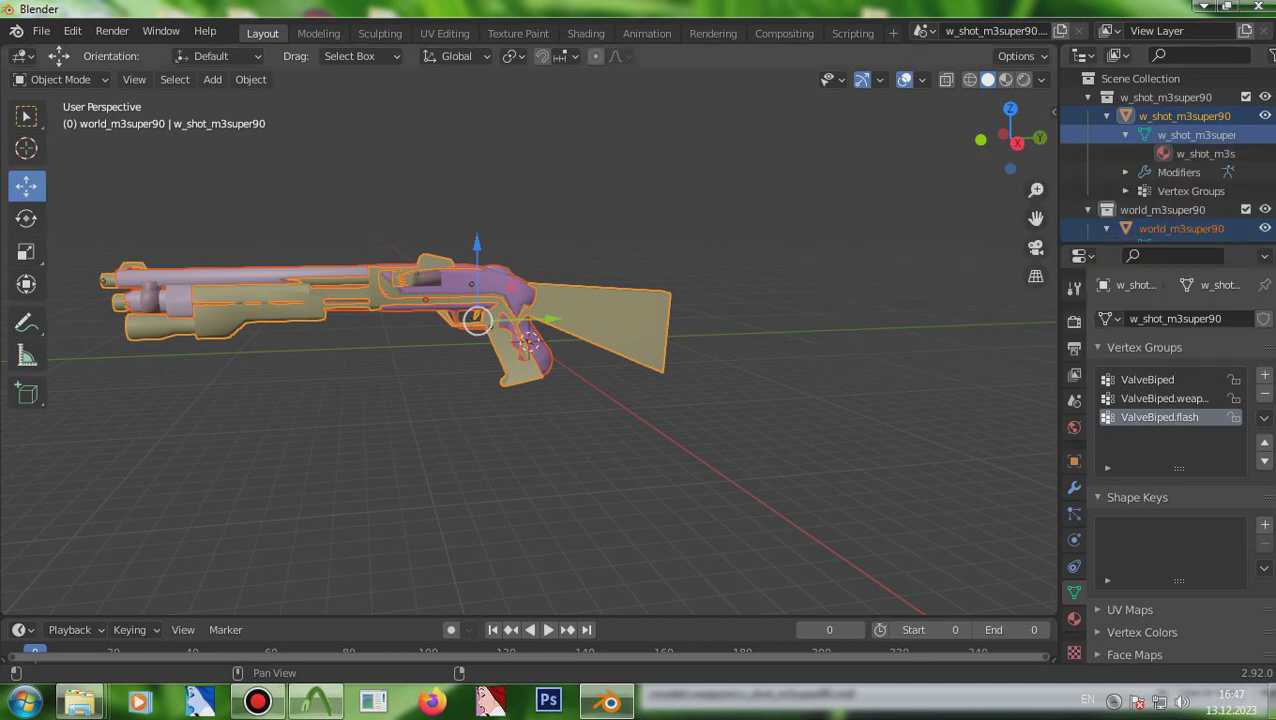
key(alt+a)
Step: Reselect the shootgun materials and both shotgun meshes, repeat the command search for Join, and clear the selection
scroll(1195, 190, down, 2)
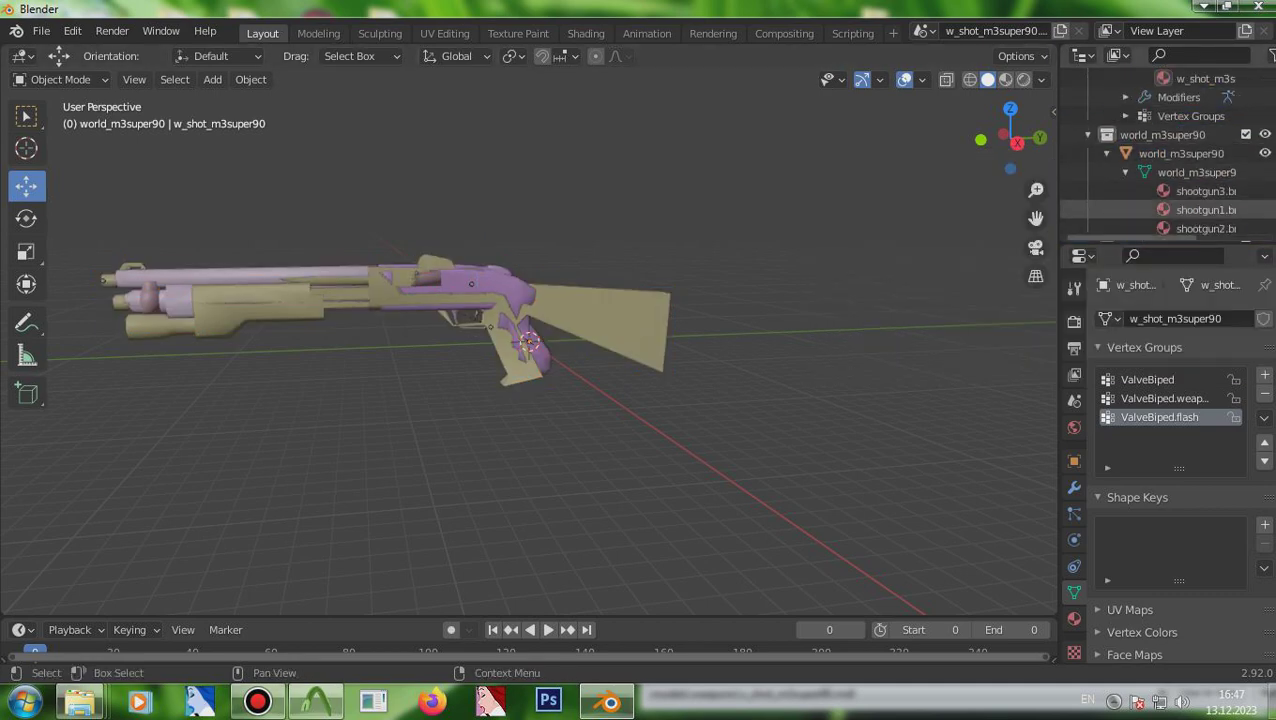
click(1200, 210)
ctrl+click(1200, 228)
ctrl+click(1200, 191)
scroll(1200, 172, up, 2)
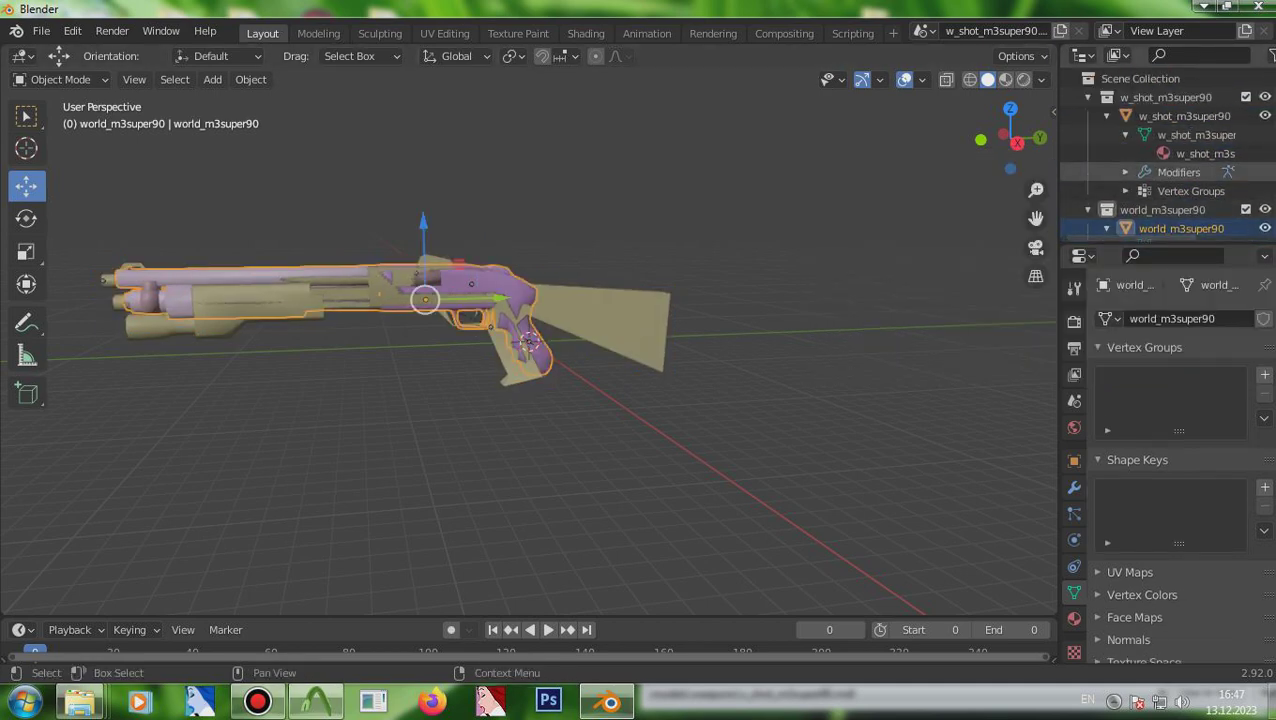
ctrl+click(1196, 135)
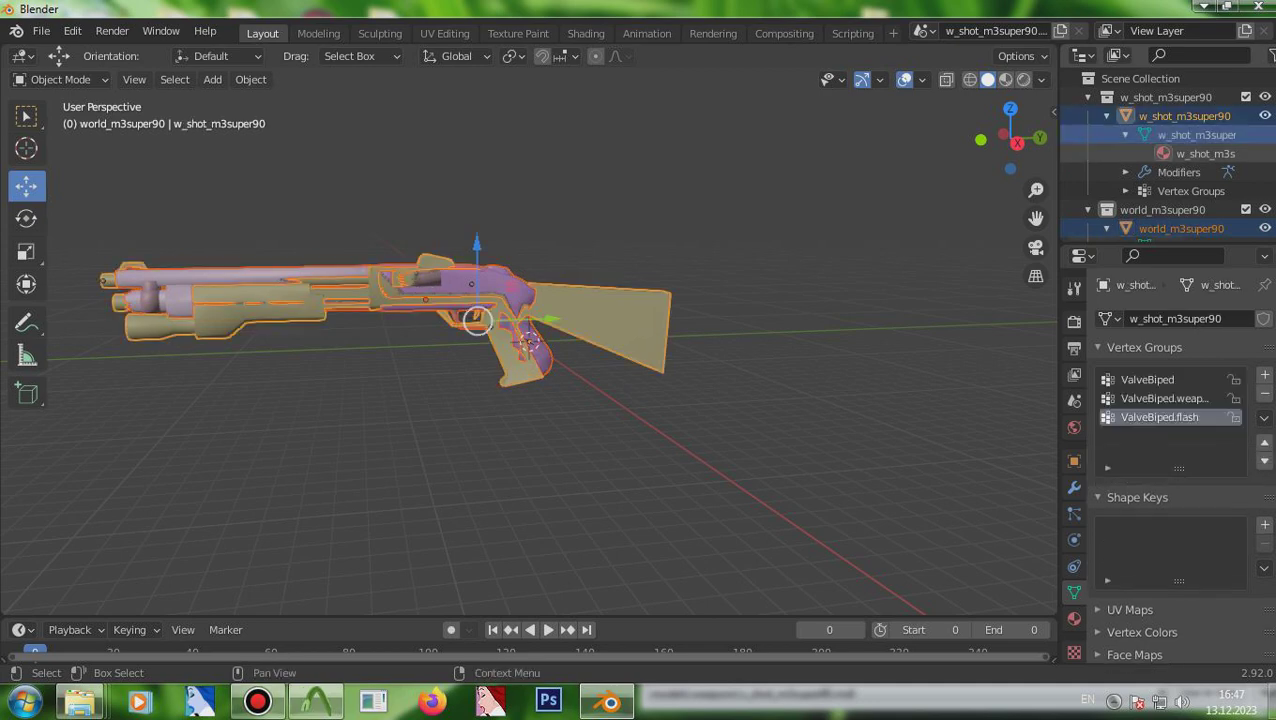
scroll(1198, 156, down, 2)
click(1196, 172)
scroll(1196, 172, up, 2)
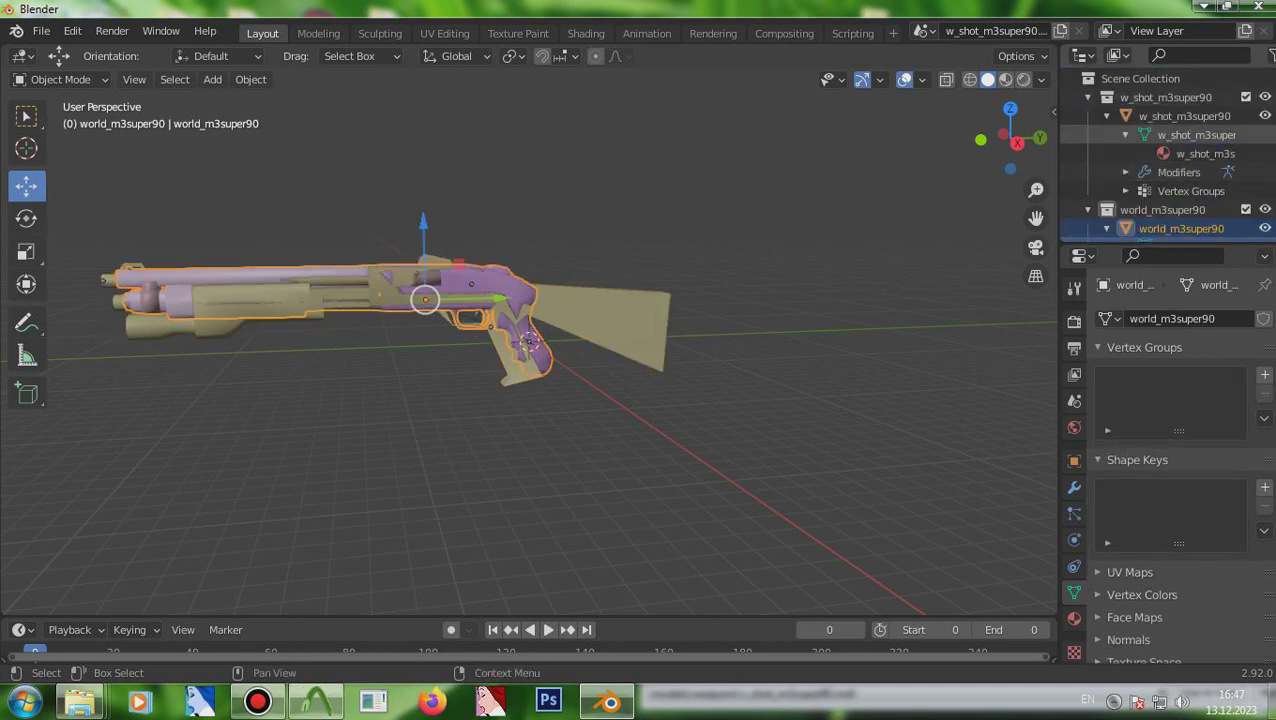
ctrl+click(1196, 135)
key(F3)
text(joi)
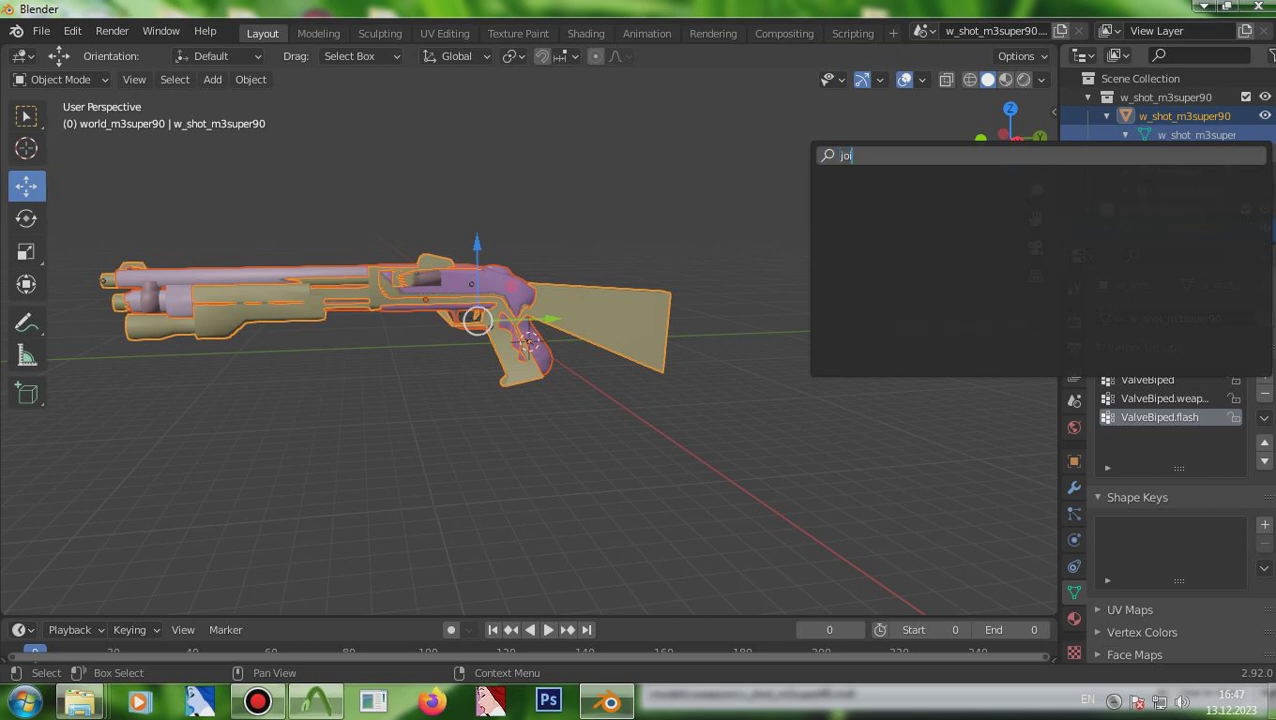
key(Escape)
key(alt+a)
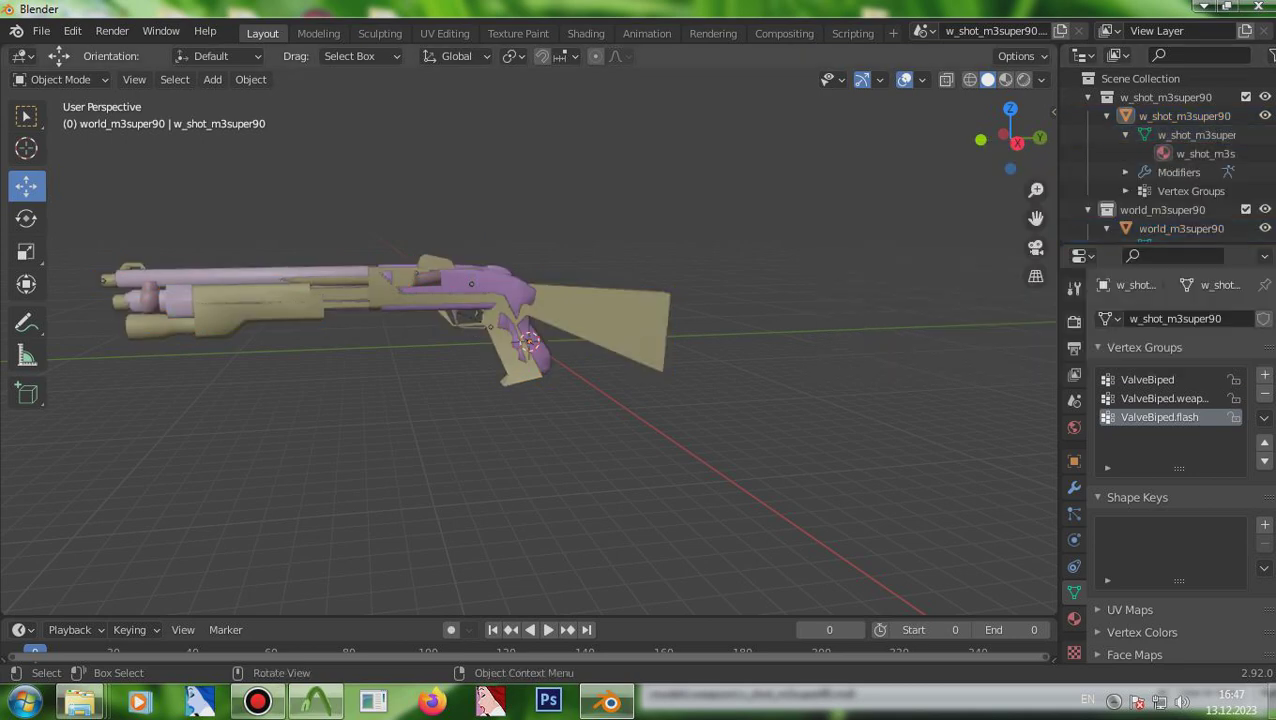
Step: Select the world_m3super90 mesh plus w_shot_m3super90 as the active object and join them into one mesh
key(w)
key(a)
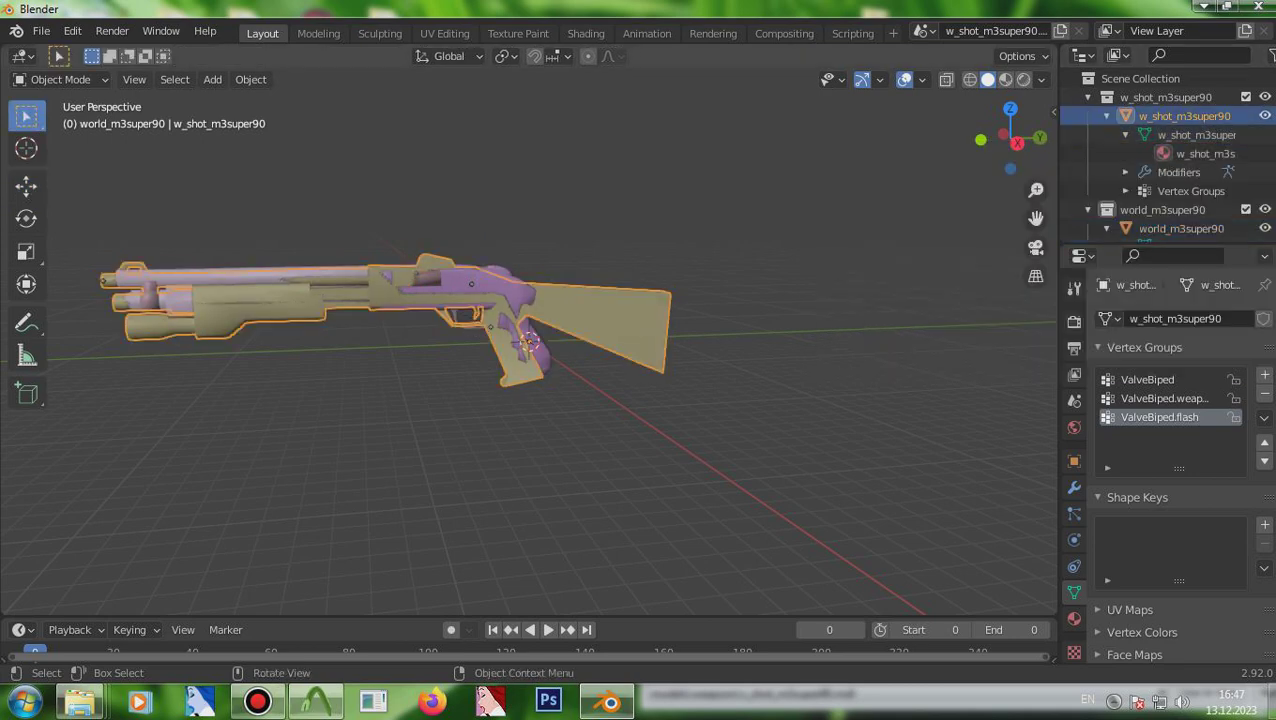
click(472, 285)
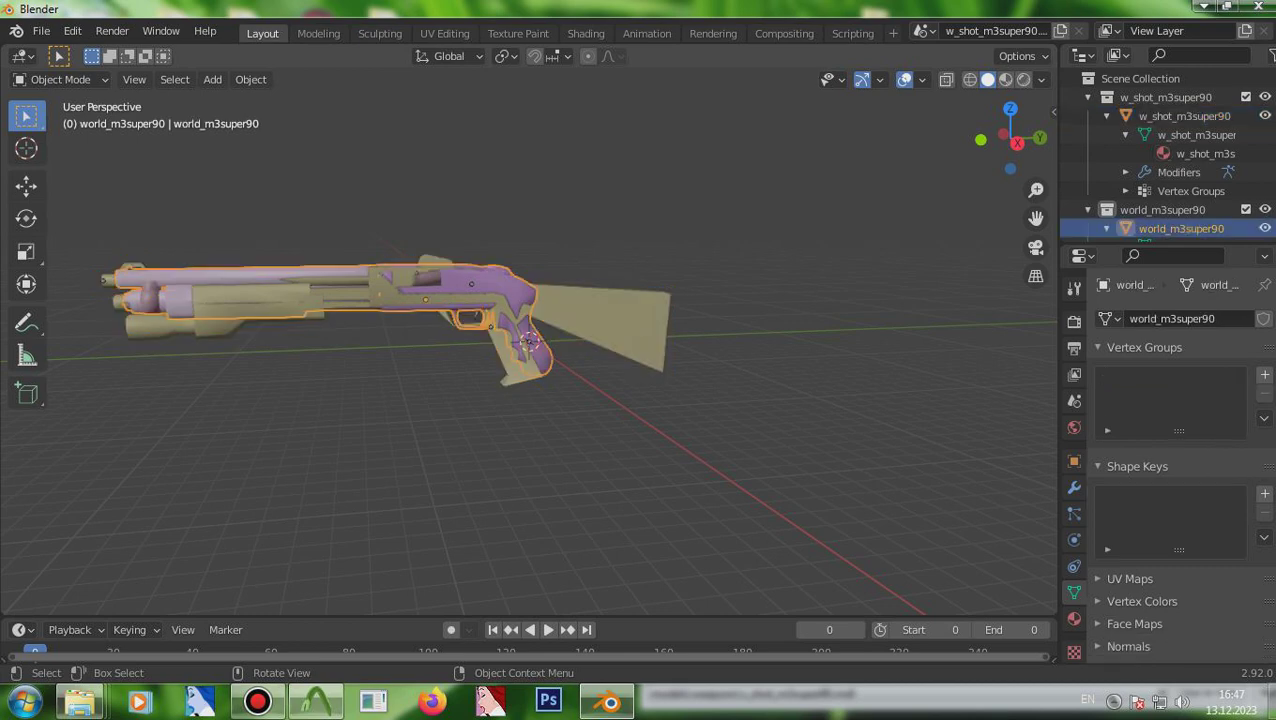
click(472, 285)
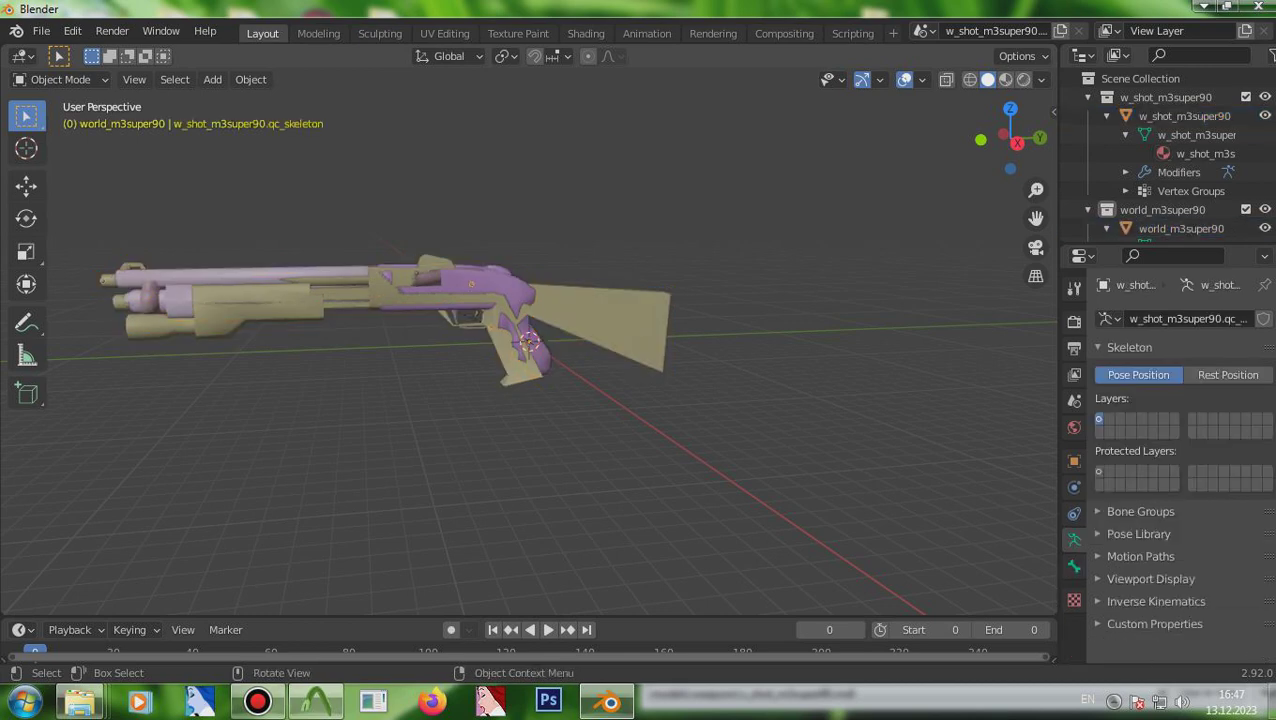
click(472, 285)
ctrl+click(1190, 135)
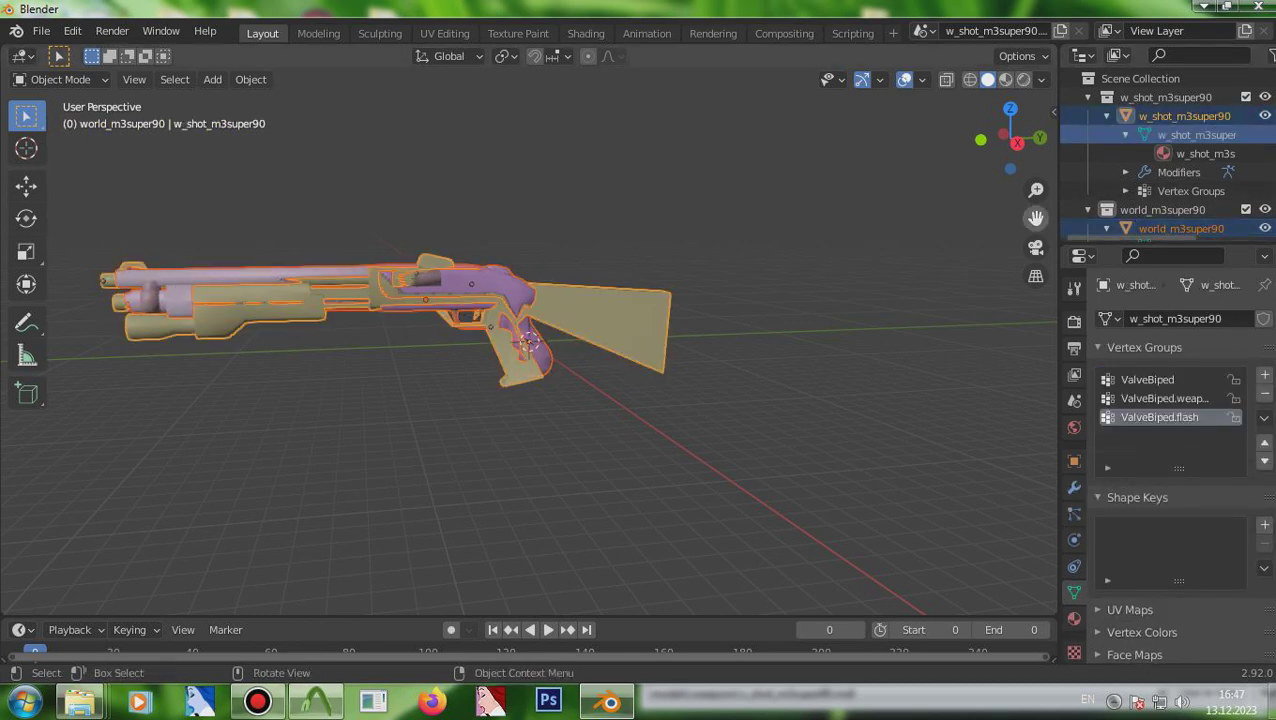
key(ctrl+j)
Step: Delete the emptied world_m3super90 collection from the scene
scroll(1165, 150, down, 3)
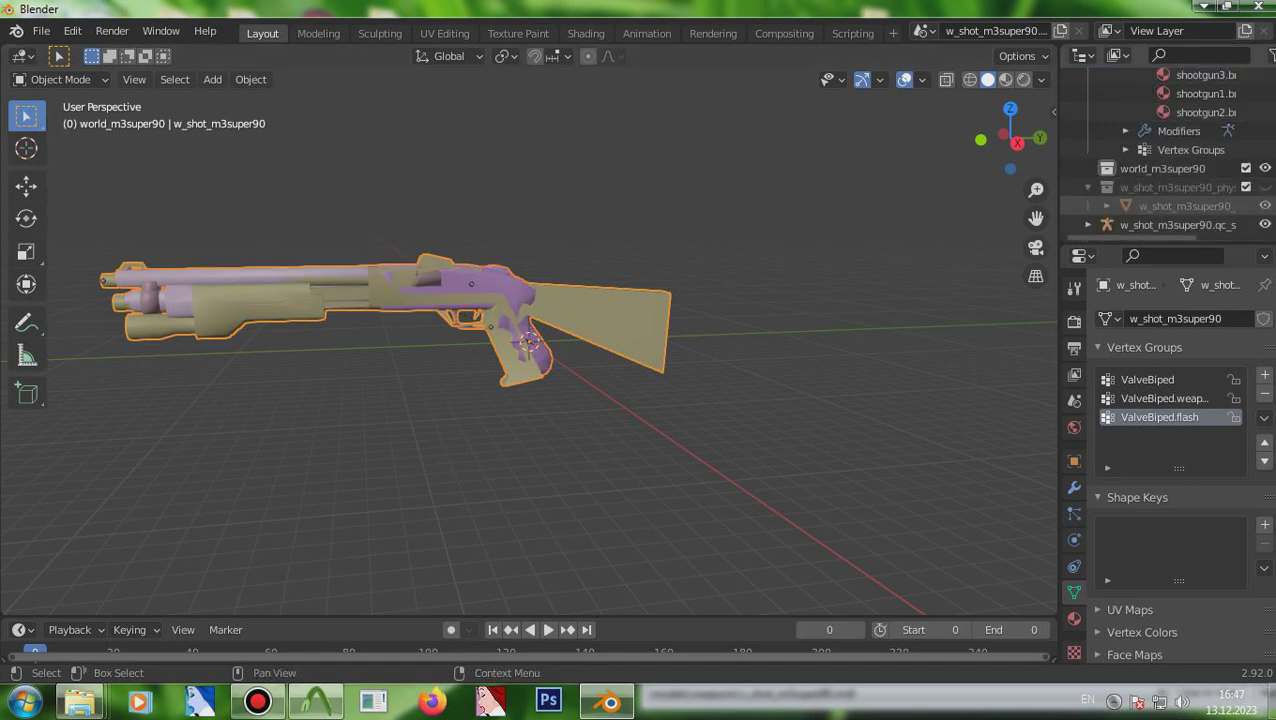
click(1163, 206)
key(Delete)
scroll(1165, 206, up, 3)
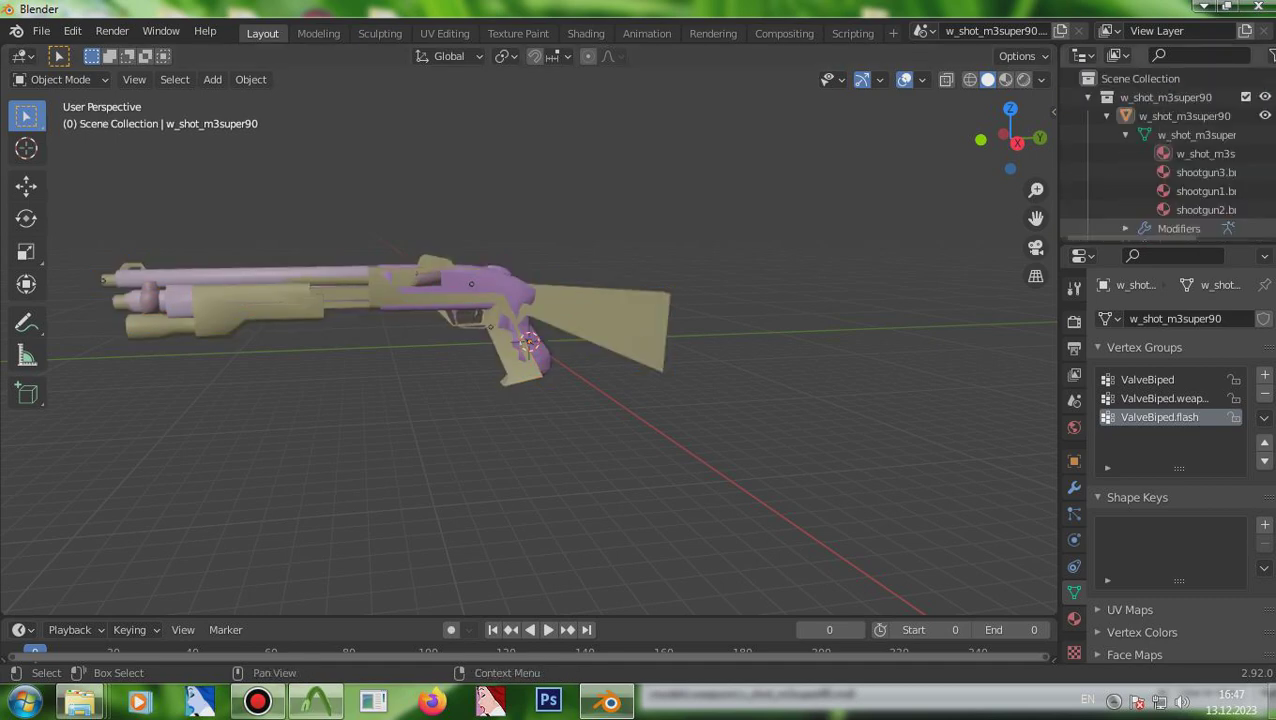
Step: Enter Edit Mode on the joined w_shot_m3super90 mesh and delete the geometry that uses the w_shot_m3super90 material
click(1192, 135)
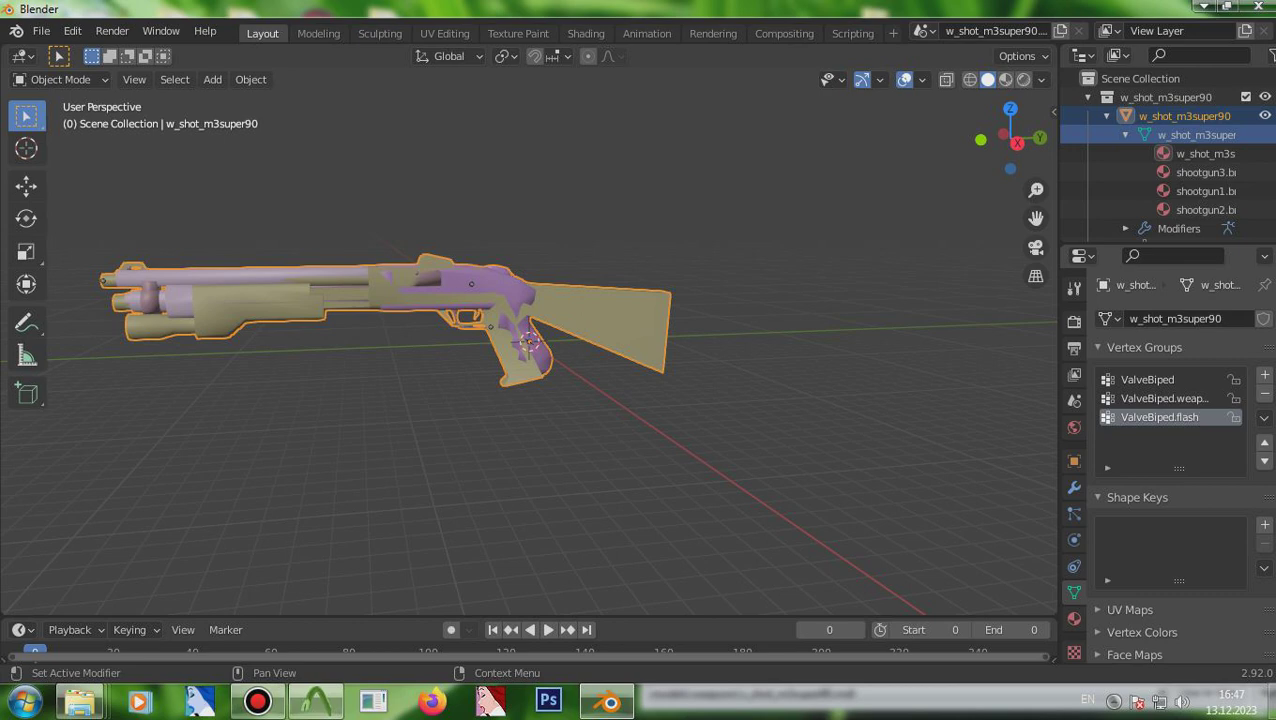
click(1074, 619)
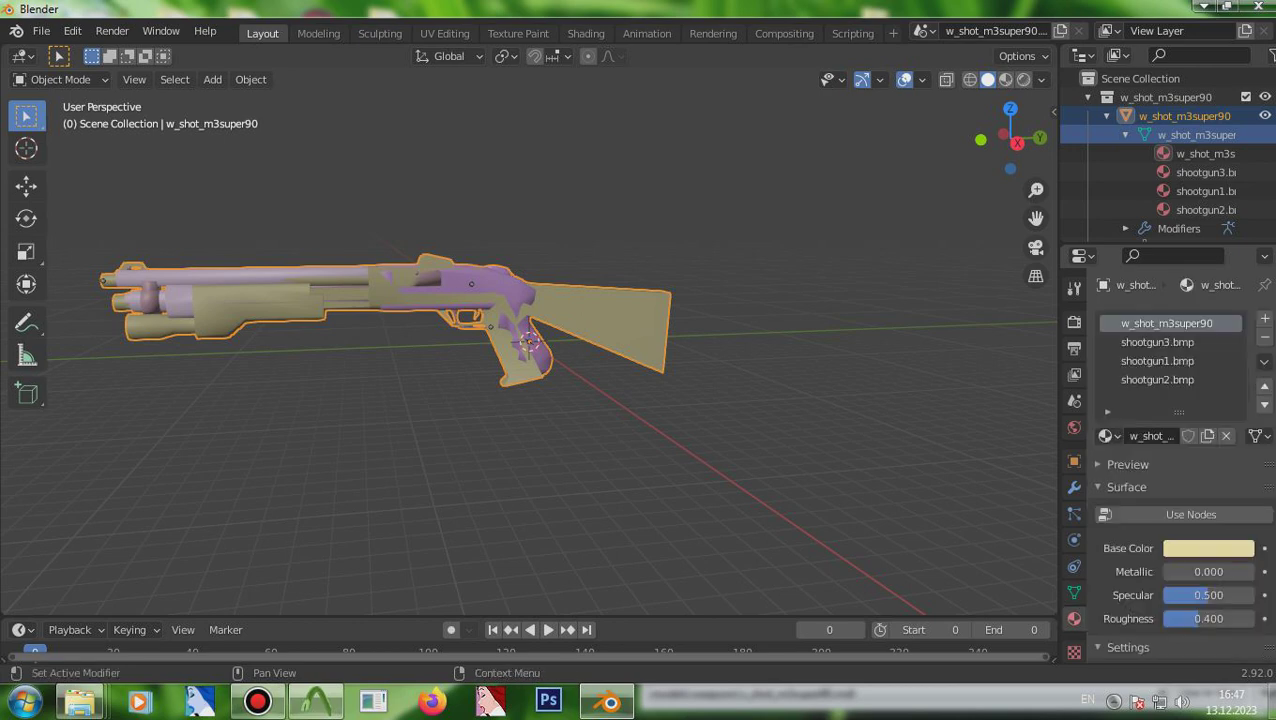
click(60, 79)
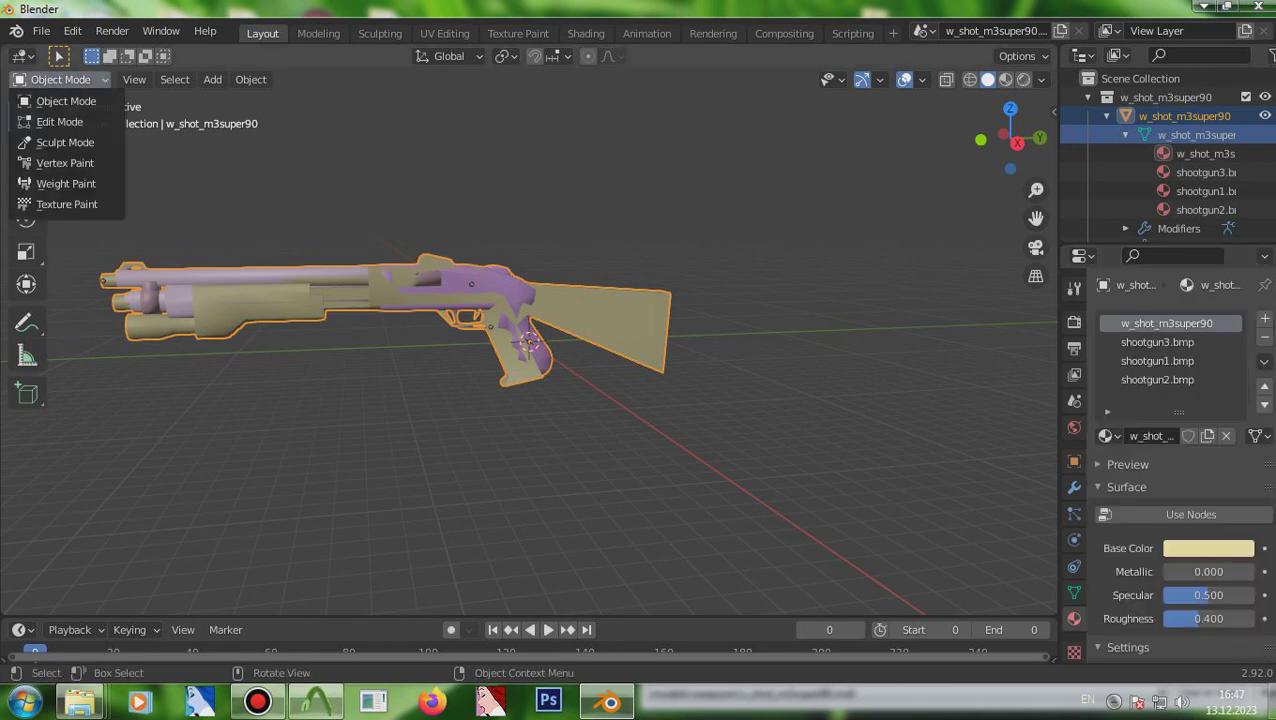
click(59, 121)
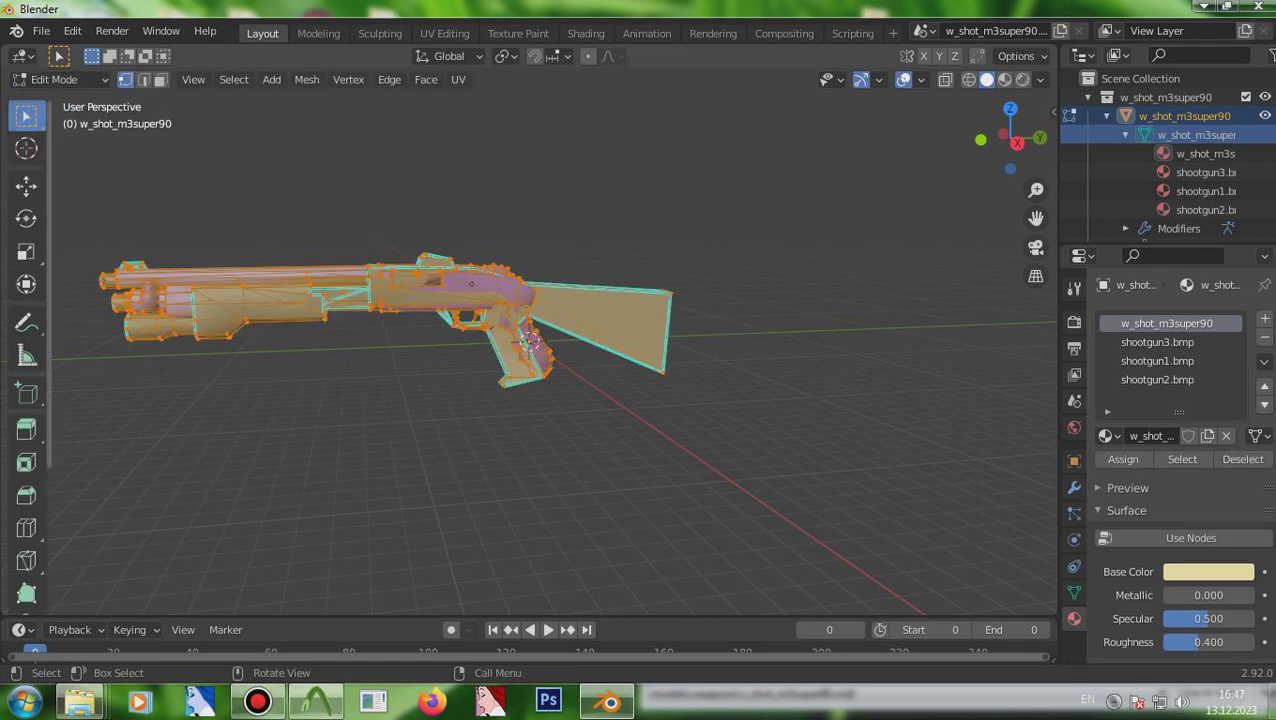
key(alt+a)
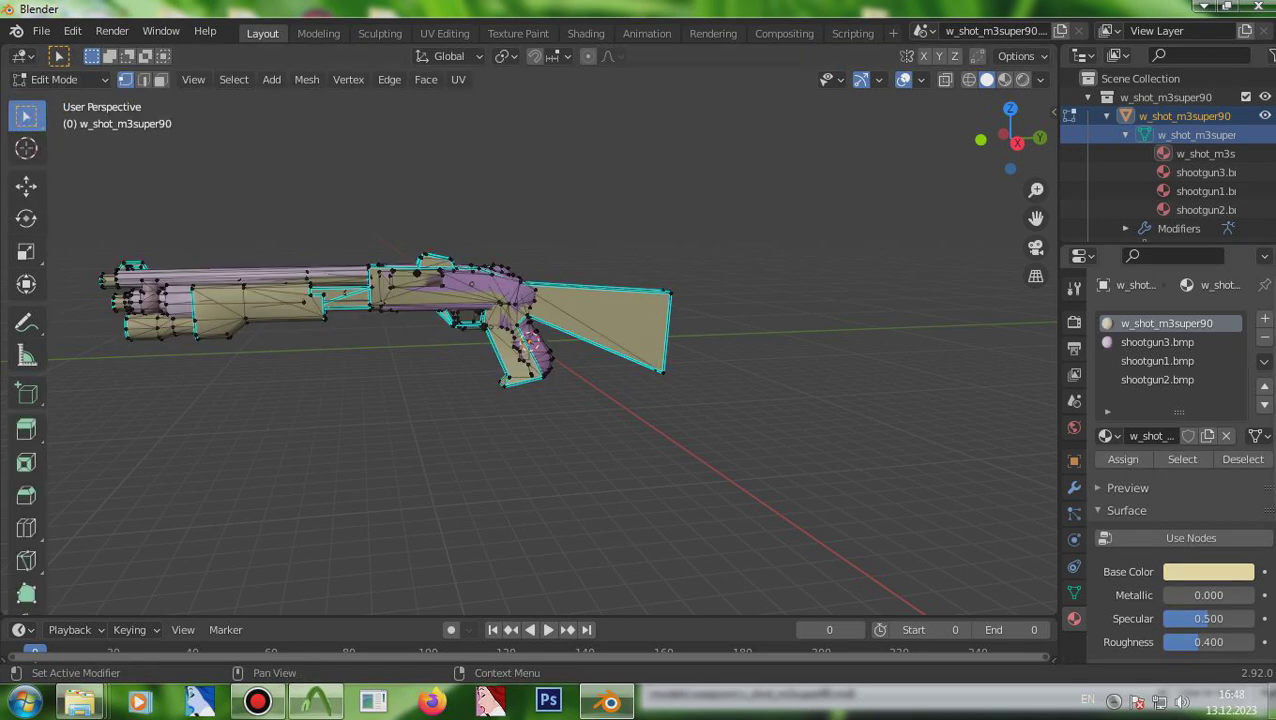
key(x)
click(584, 364)
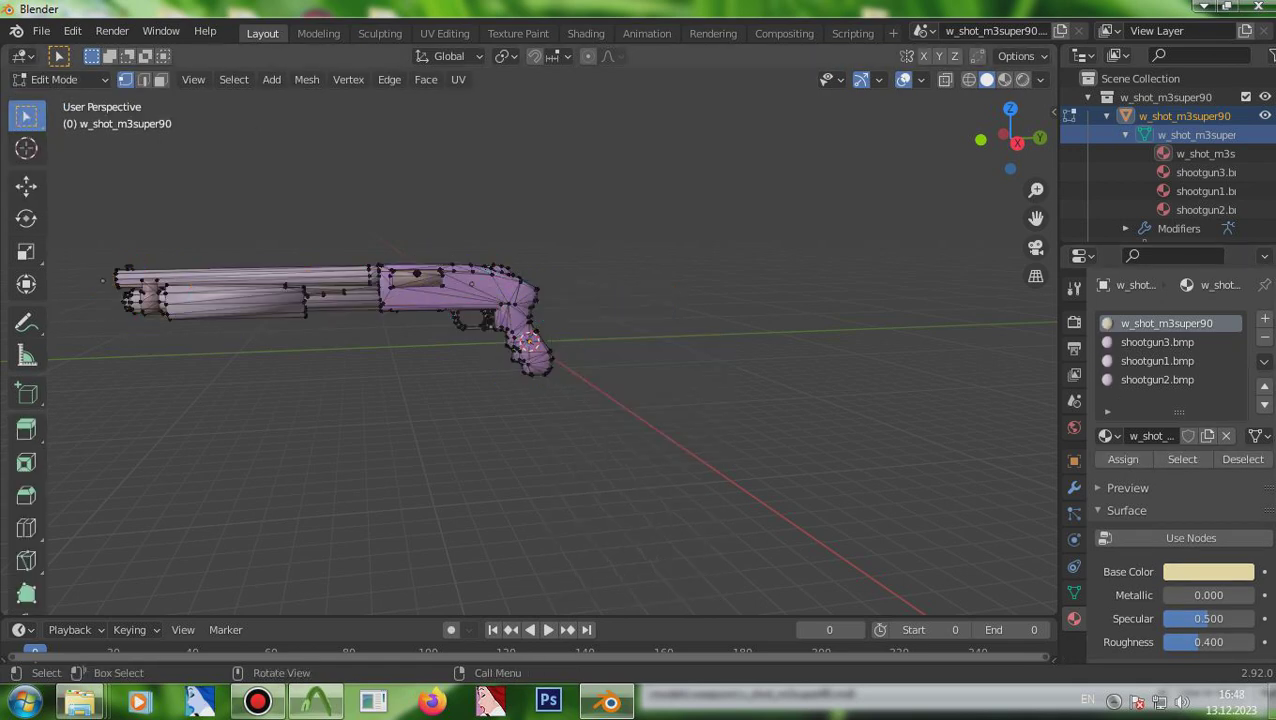
Step: Select all geometry assigned to the shootgun3.bmp, shootgun2.bmp and shootgun1.bmp materials
click(1158, 342)
click(1182, 459)
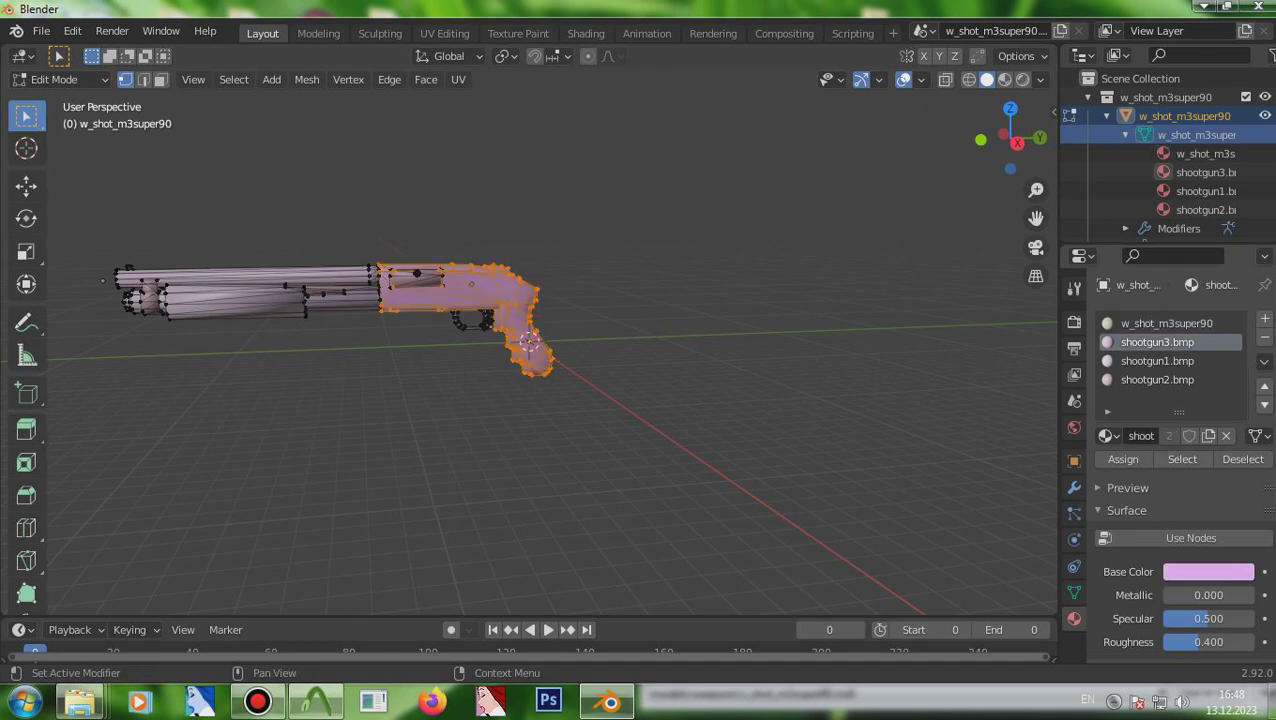
click(1157, 380)
click(1182, 459)
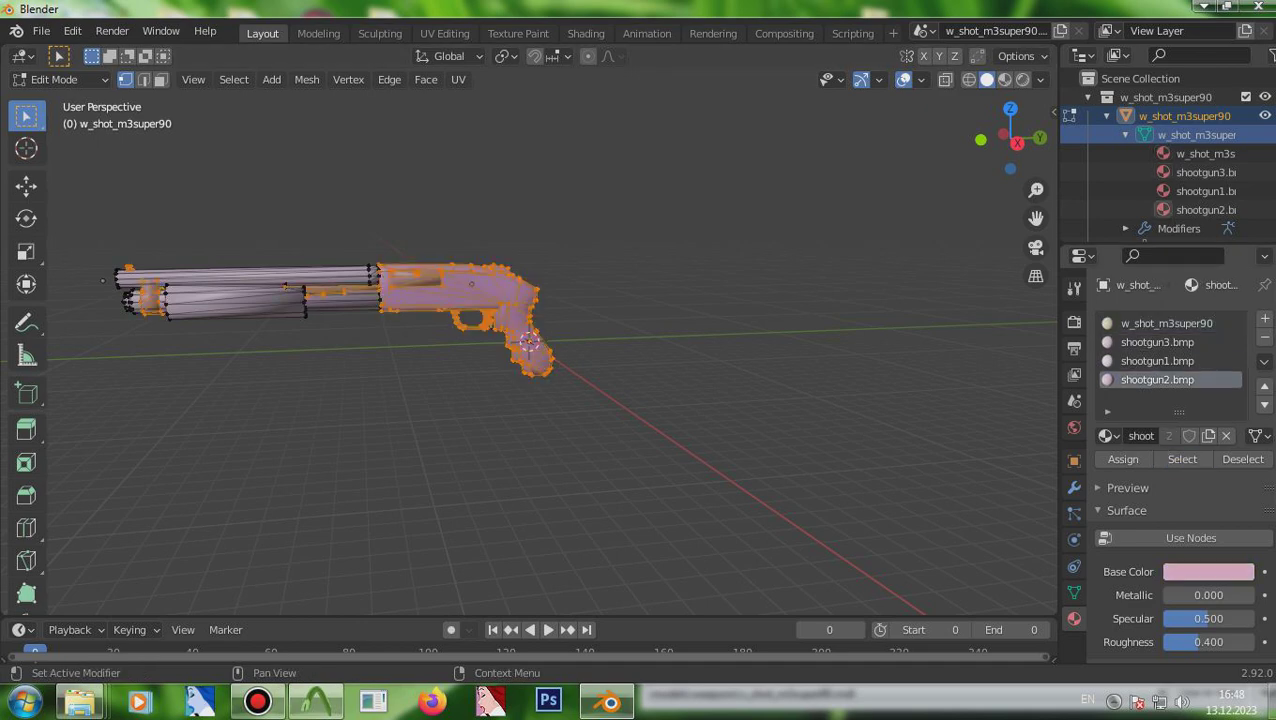
click(1157, 361)
click(1182, 459)
Step: Assign the selected vertices to the ValveBiped weapon vertex group, check the group by reselecting its vertices, and deselect them
click(1074, 593)
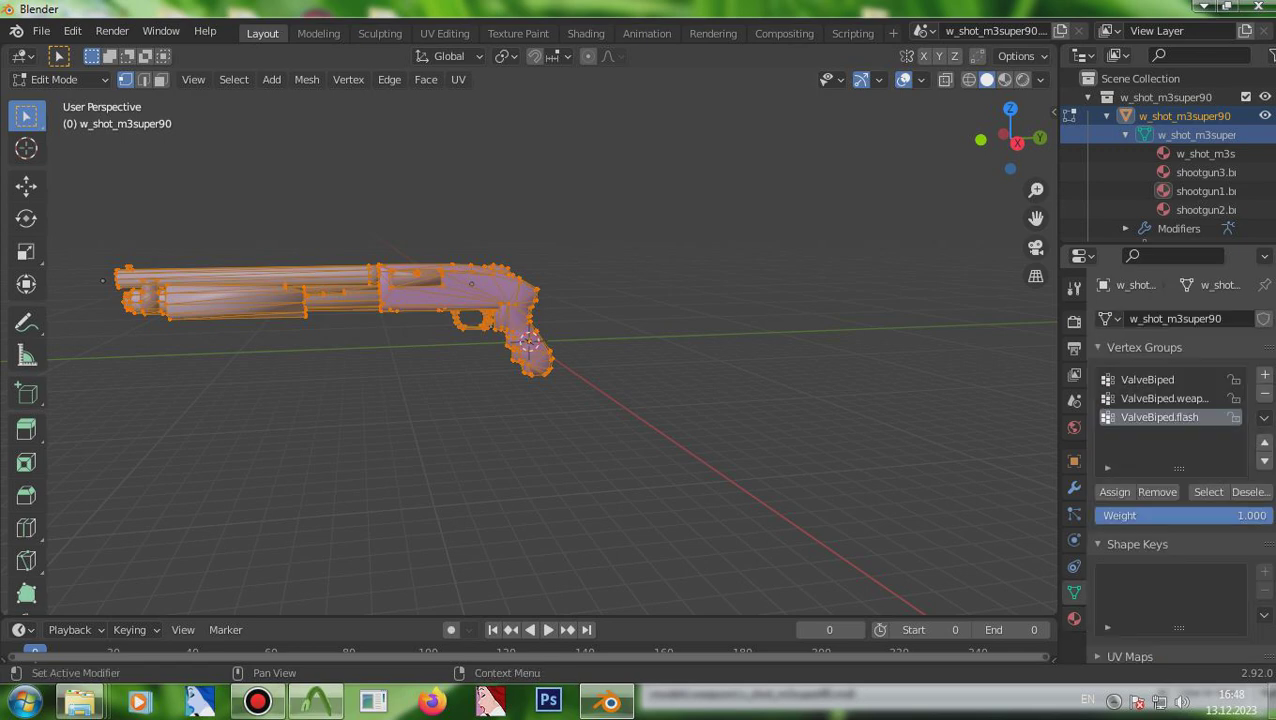
click(1164, 398)
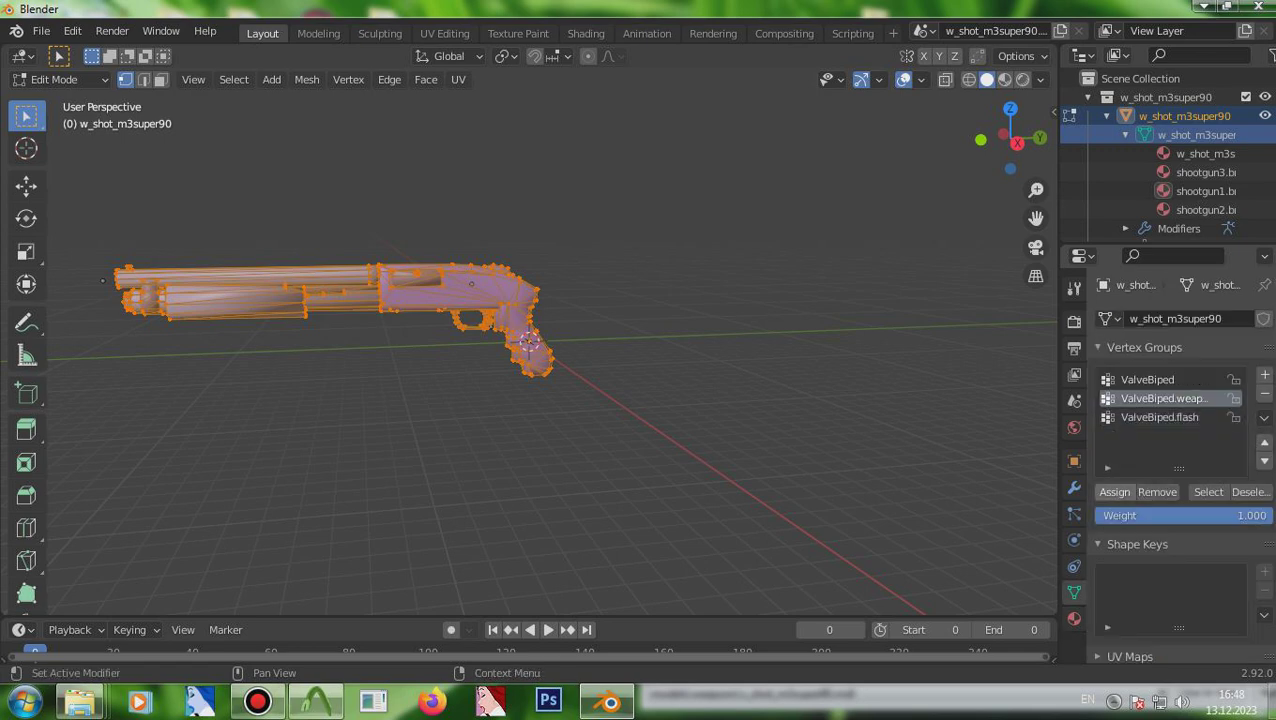
click(1115, 492)
click(1250, 492)
click(1208, 492)
click(1250, 492)
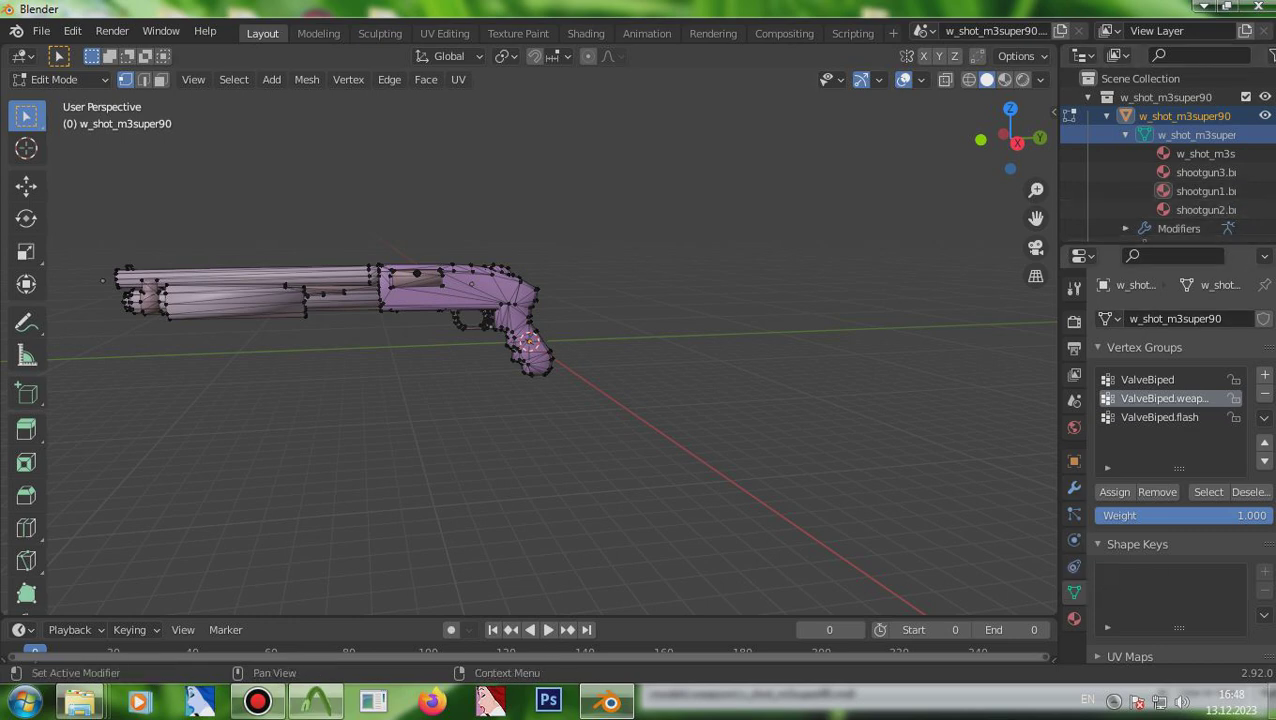
Step: Recheck the weapon vertex group's members, clear the selection, and export the mesh as w_shot_m3super90.smd
click(1074, 400)
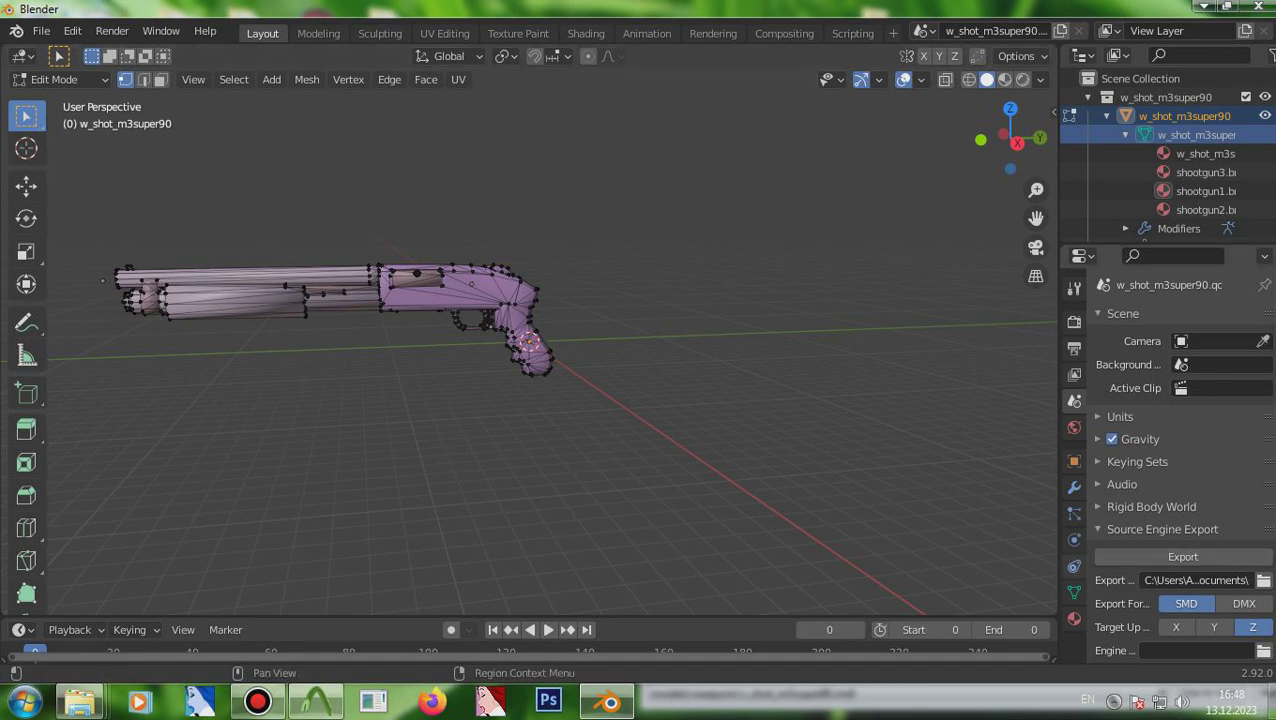
click(1074, 566)
click(1074, 592)
click(1208, 491)
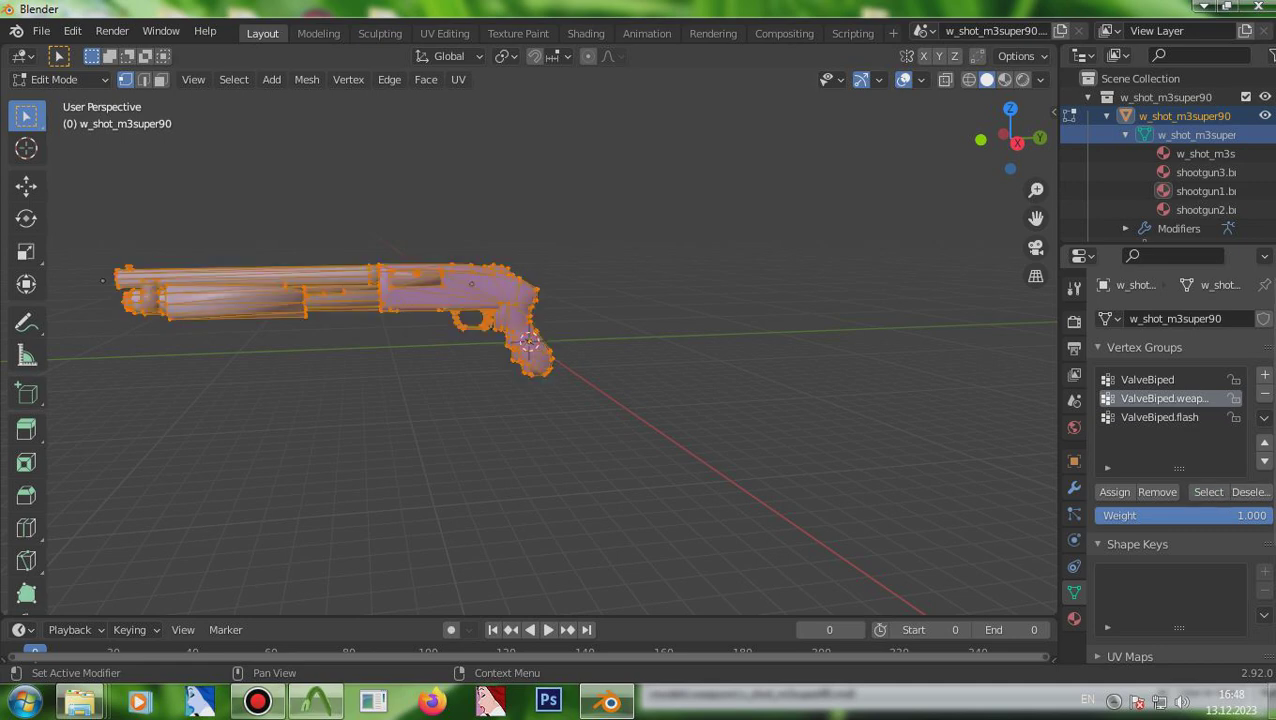
click(1249, 491)
click(1074, 401)
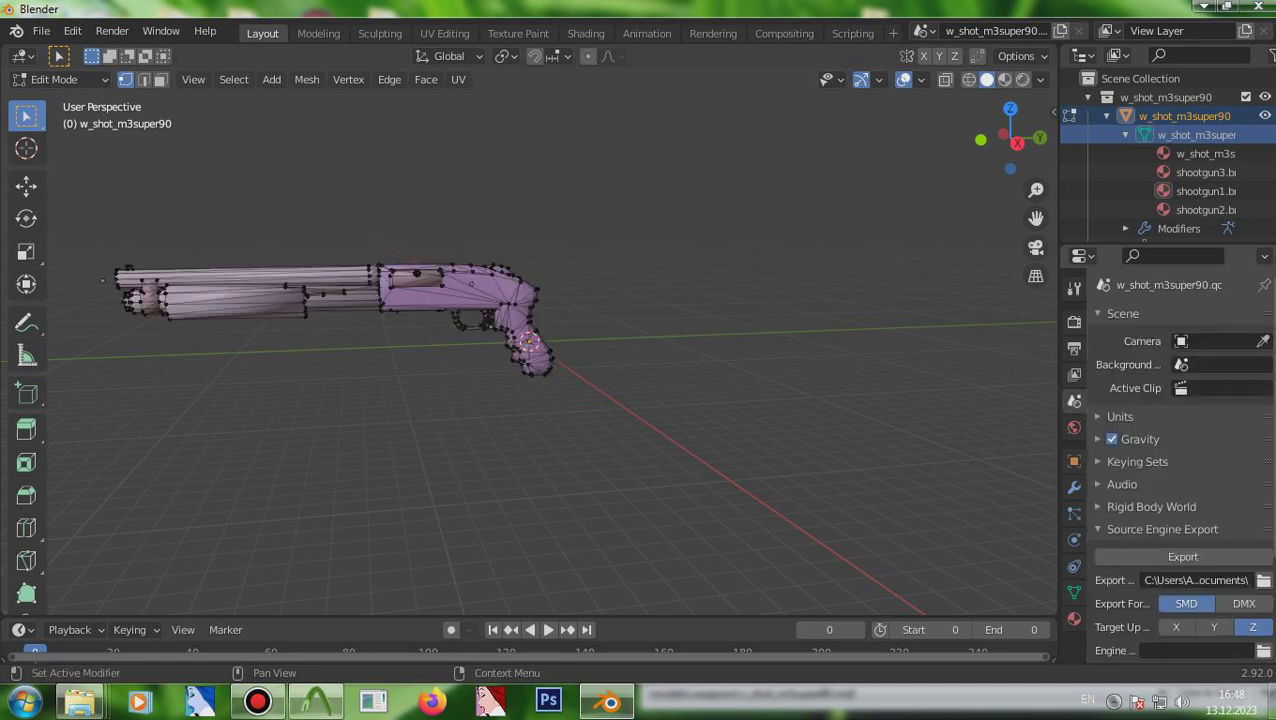
click(1170, 557)
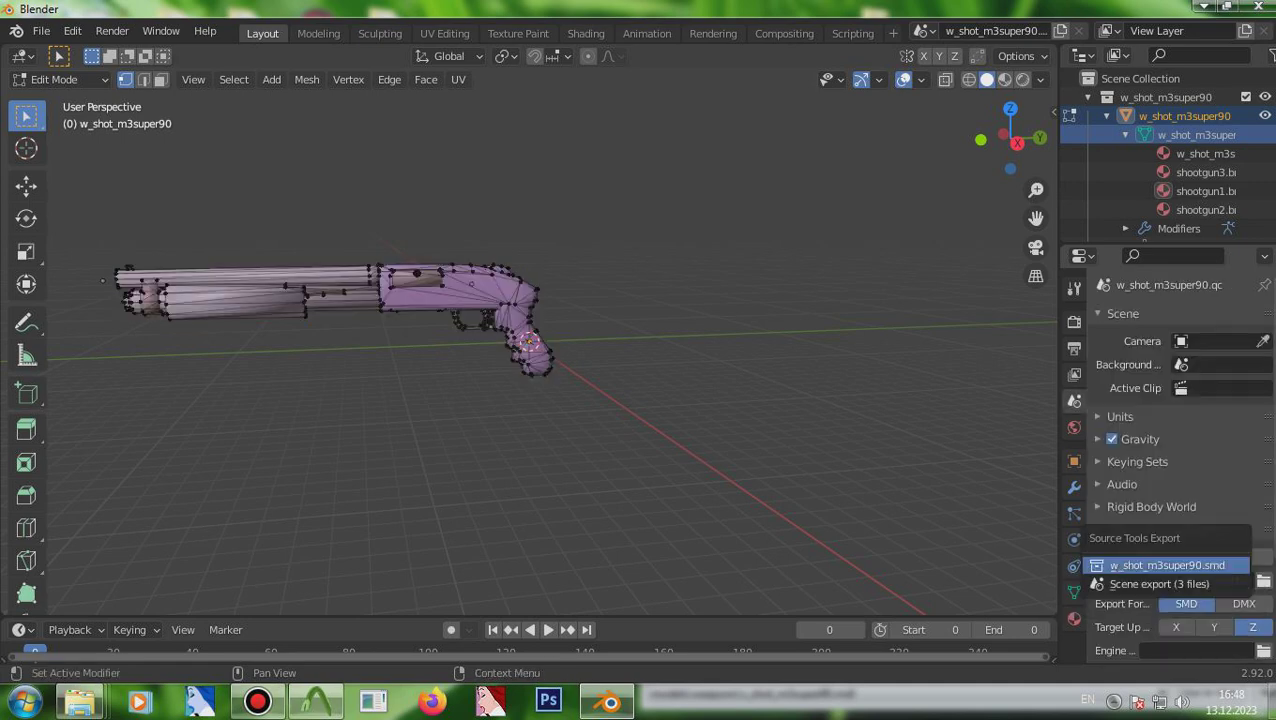
click(1167, 565)
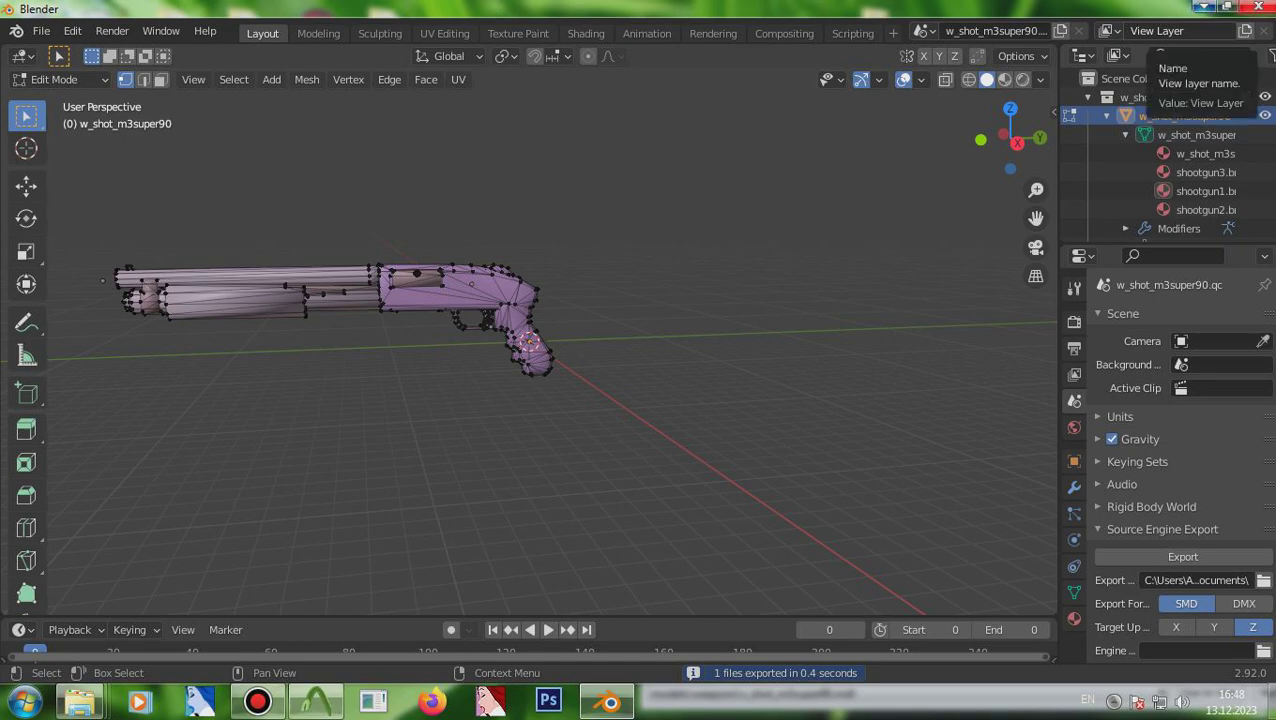
Step: Close Blender and move the exported w_shot_m3super90 and w_shot_m3super90_physics files from Documents into models\rez, replacing the existing files
click(1262, 6)
click(664, 382)
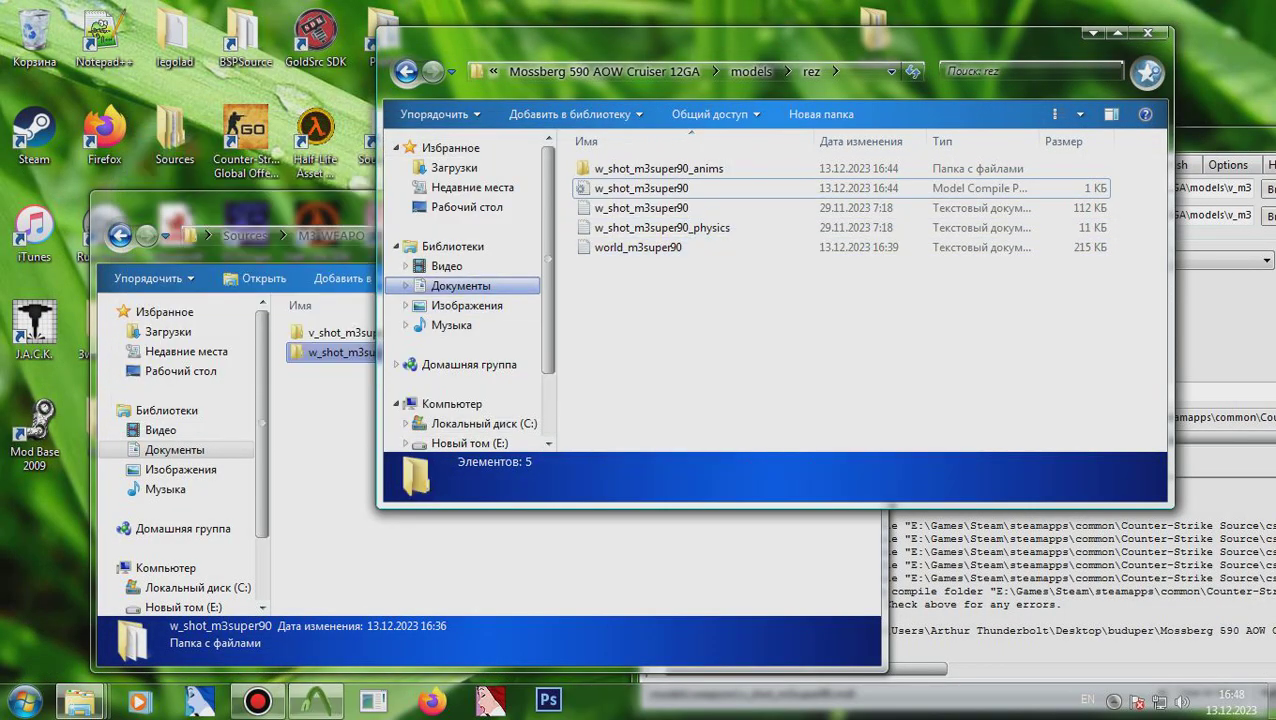
click(461, 286)
click(688, 316)
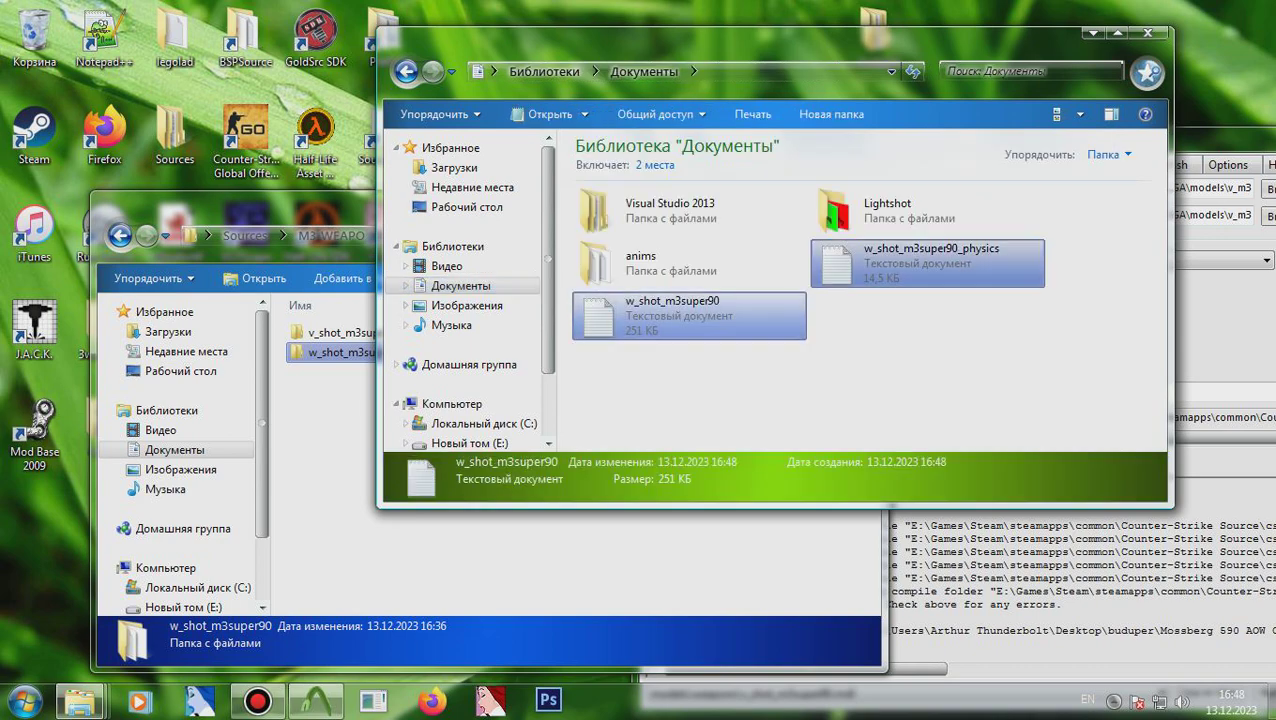
click(405, 71)
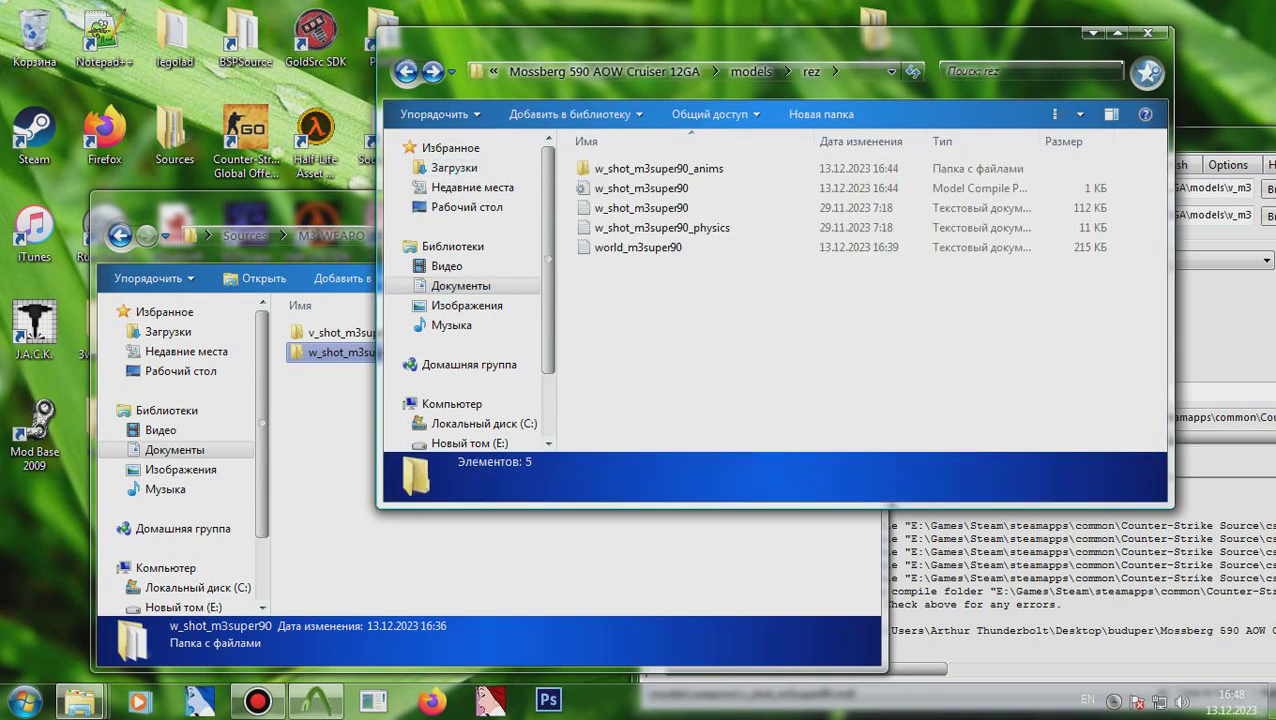
key(ctrl+v)
click(451, 575)
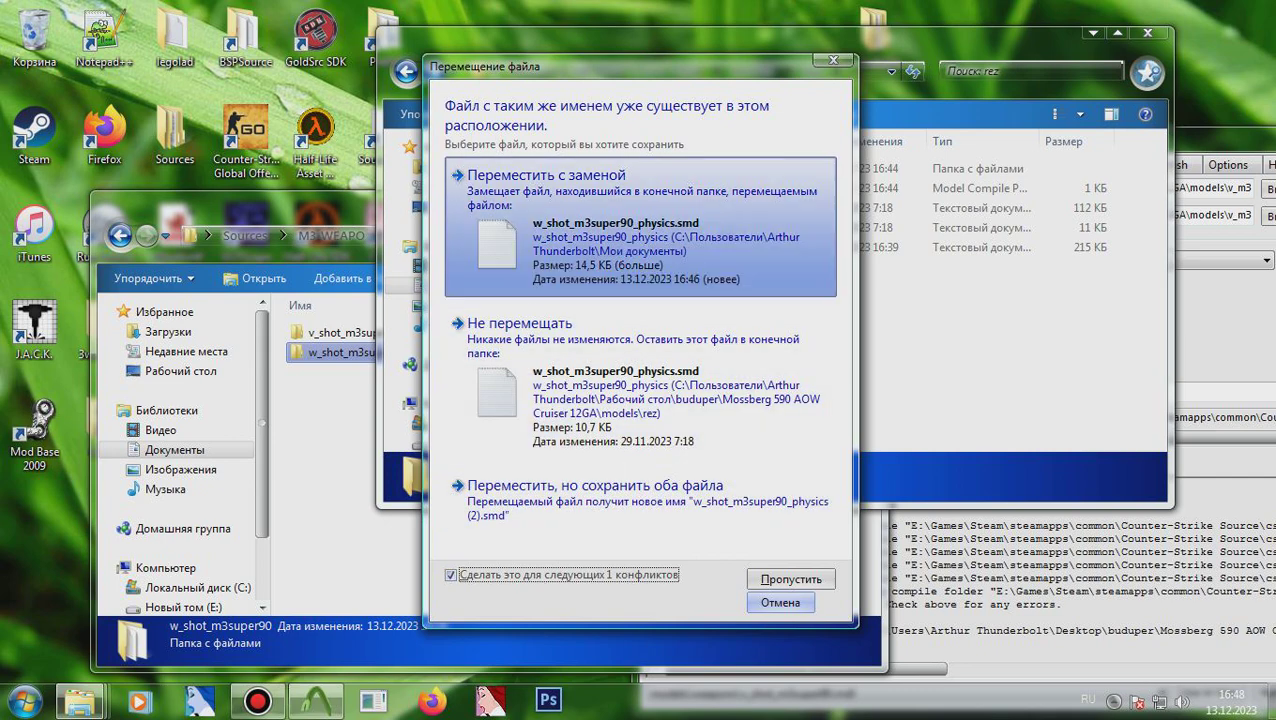
click(640, 227)
Step: Copy the models\rez folder path, use it as both the QC input and output path in Crowbar, and compile the model
click(878, 71)
key(ctrl+c)
click(1222, 340)
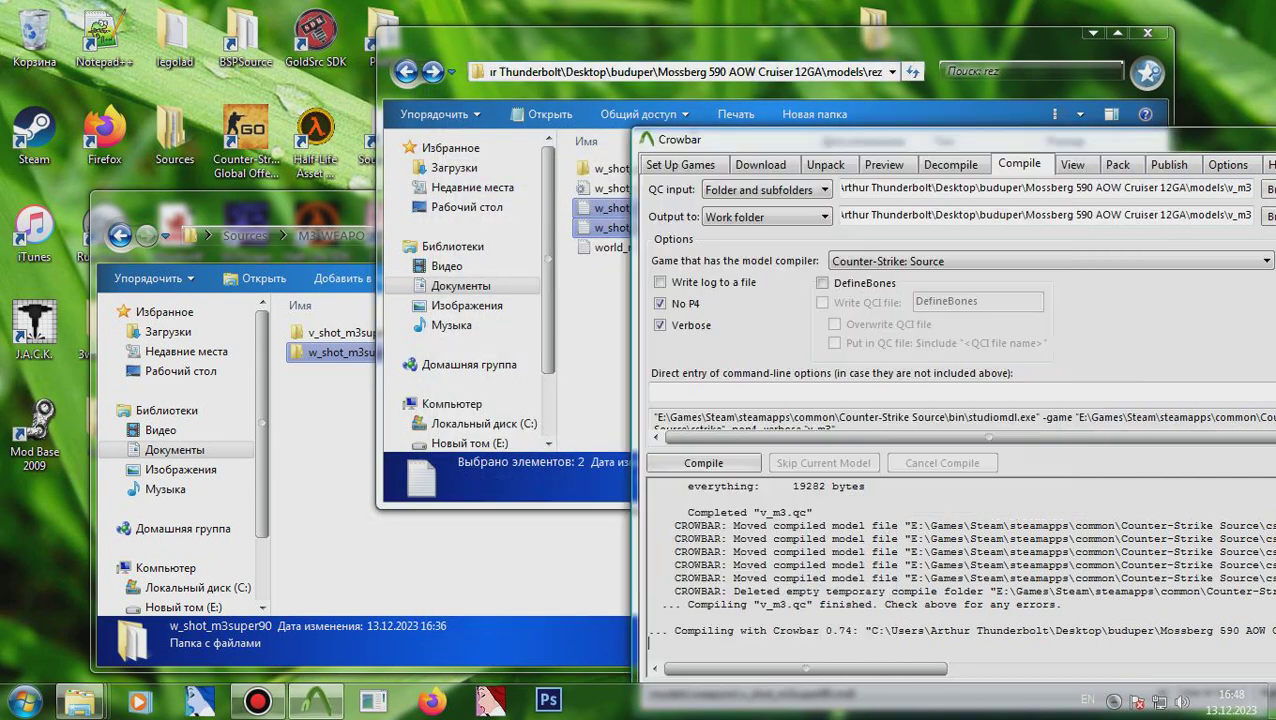
click(1028, 188)
key(ctrl+a)
key(ctrl+v)
click(1056, 215)
key(ctrl+a)
key(ctrl+v)
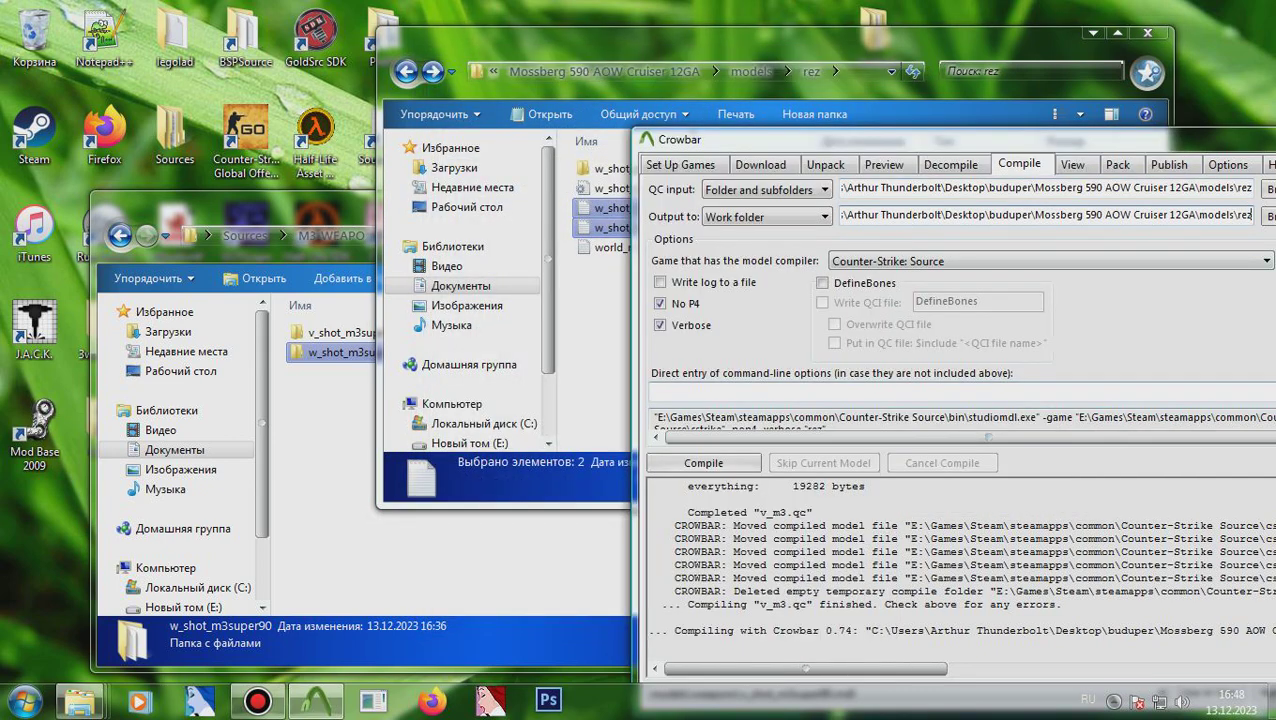
click(703, 463)
Step: Move the compiled models folder from rez into the addon folder, merging it with the existing models folder
click(597, 350)
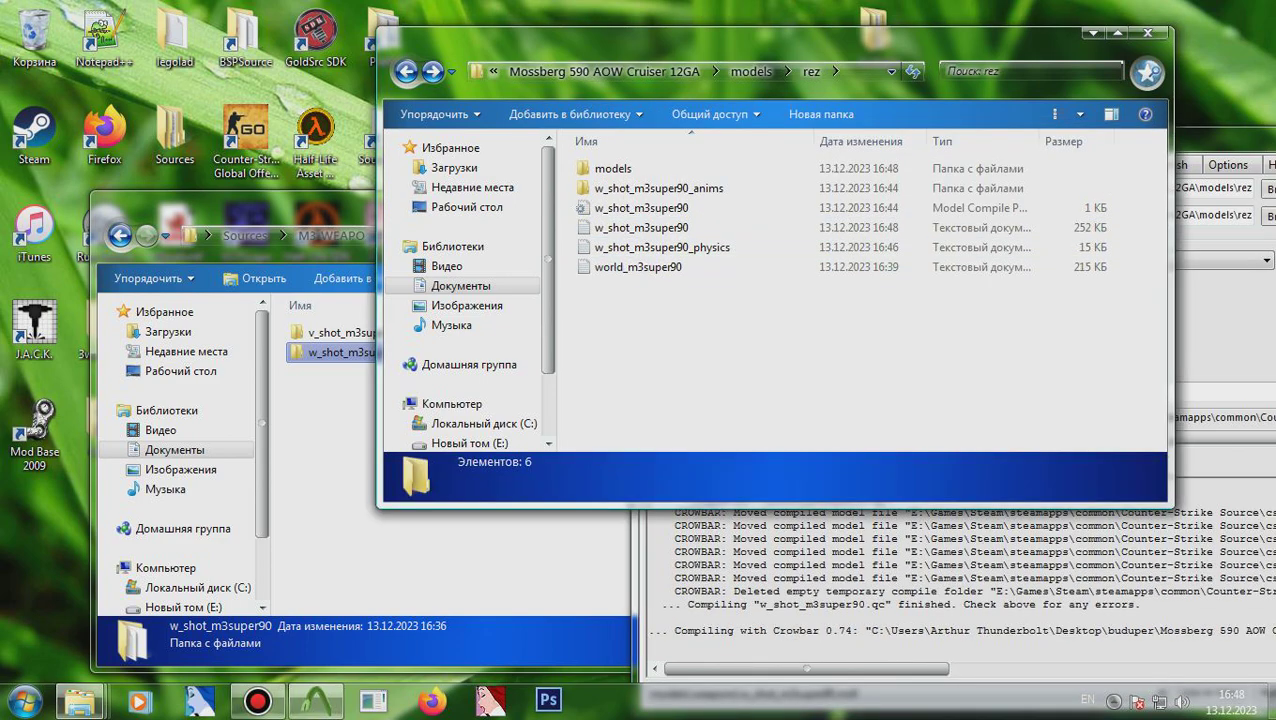
click(613, 169)
click(751, 72)
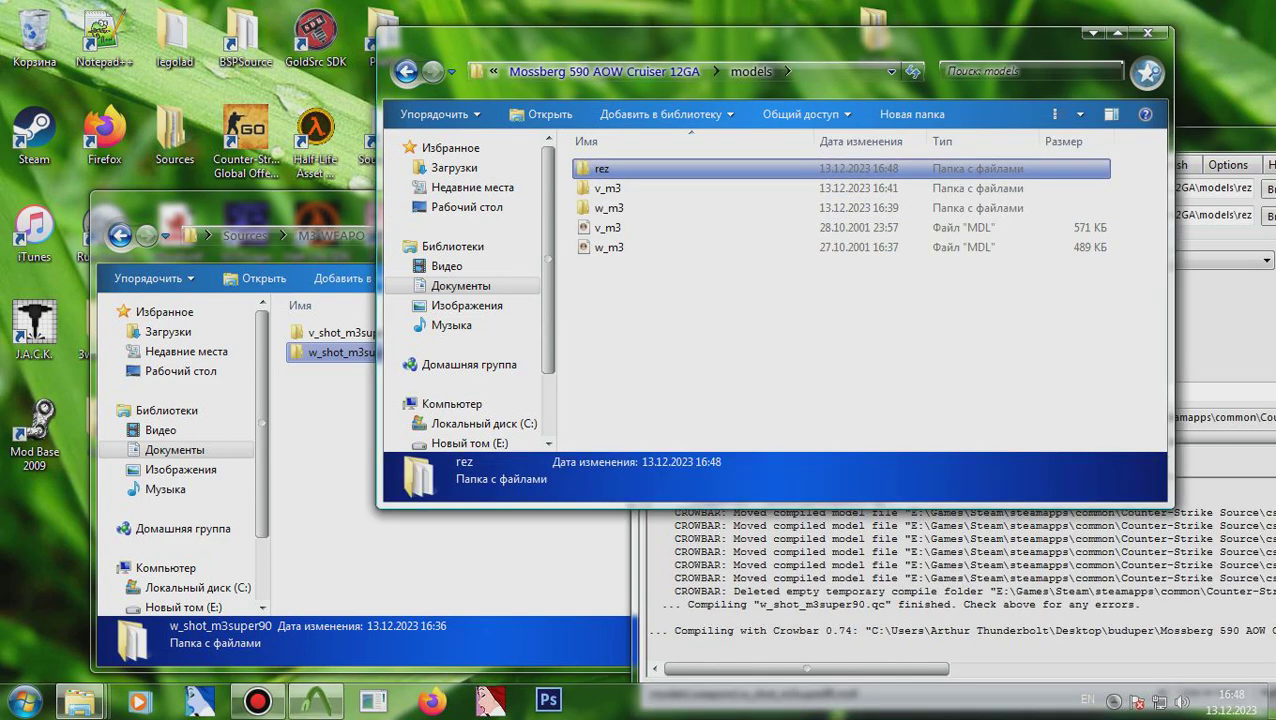
key(alt+Up)
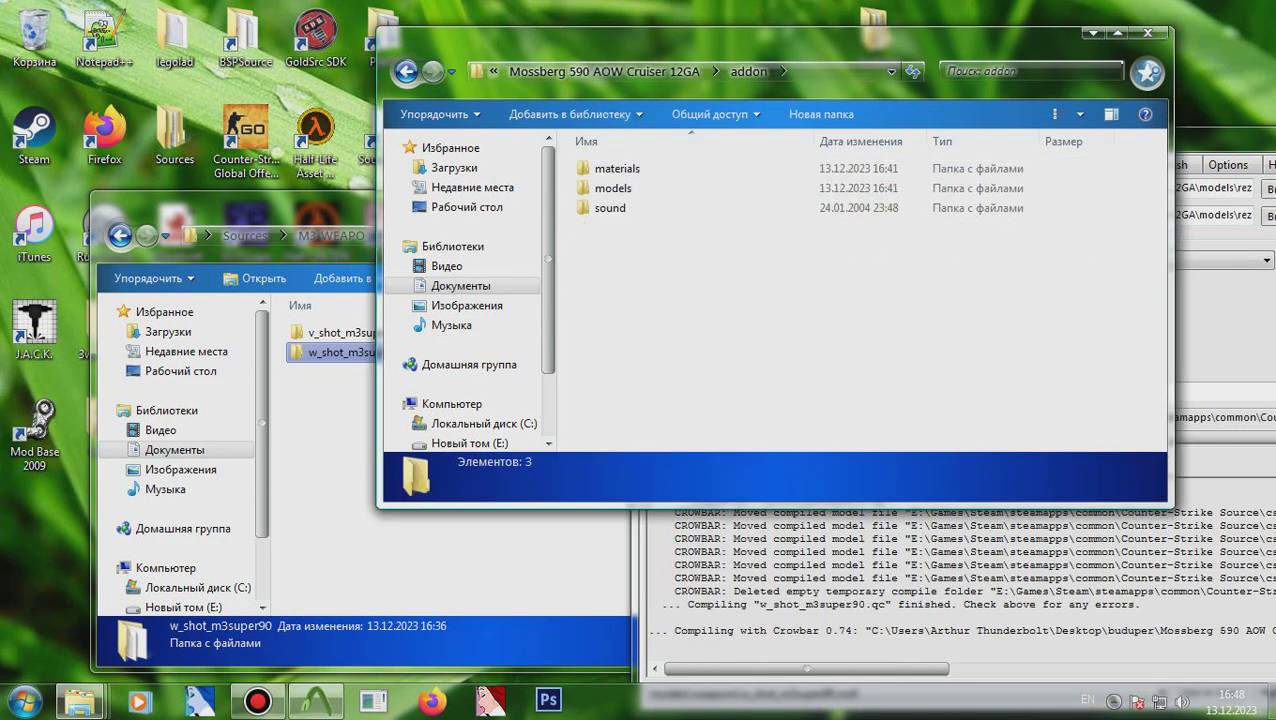
key(ctrl+v)
key(Return)
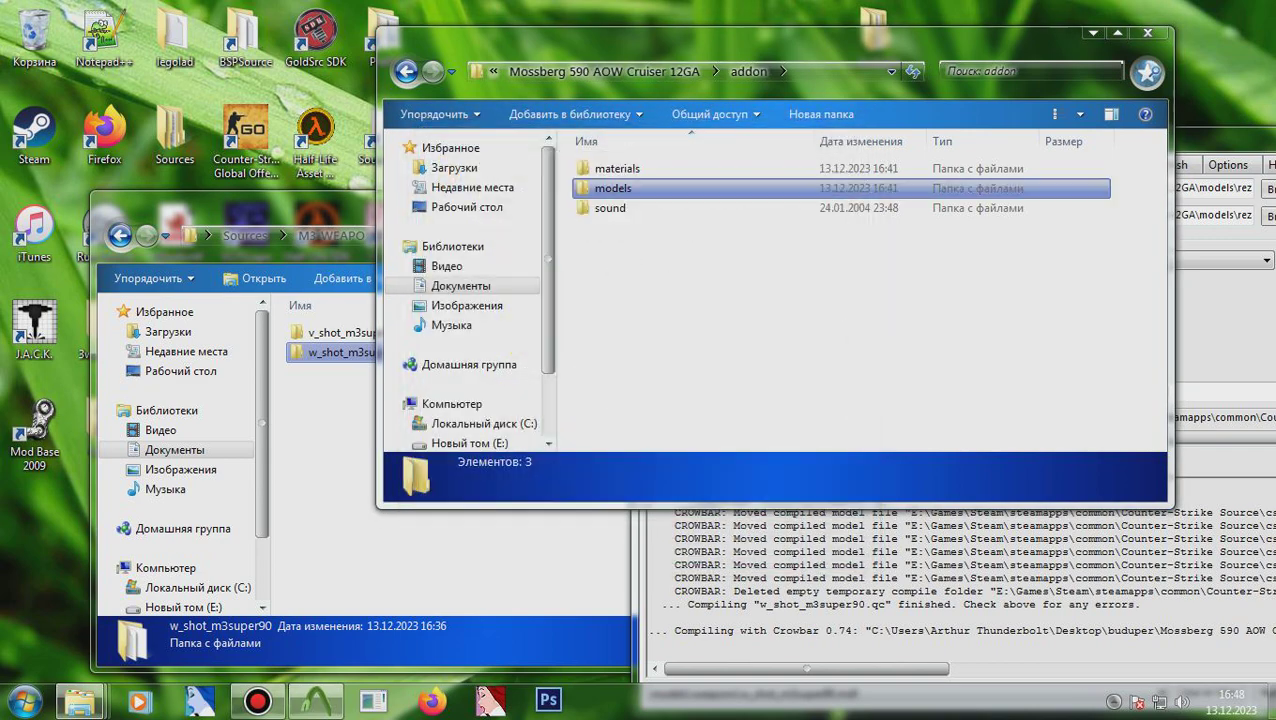
Step: Rename the addon folder as addon-mos590aowcruiser-12ga
key(alt+Up)
key(F2)
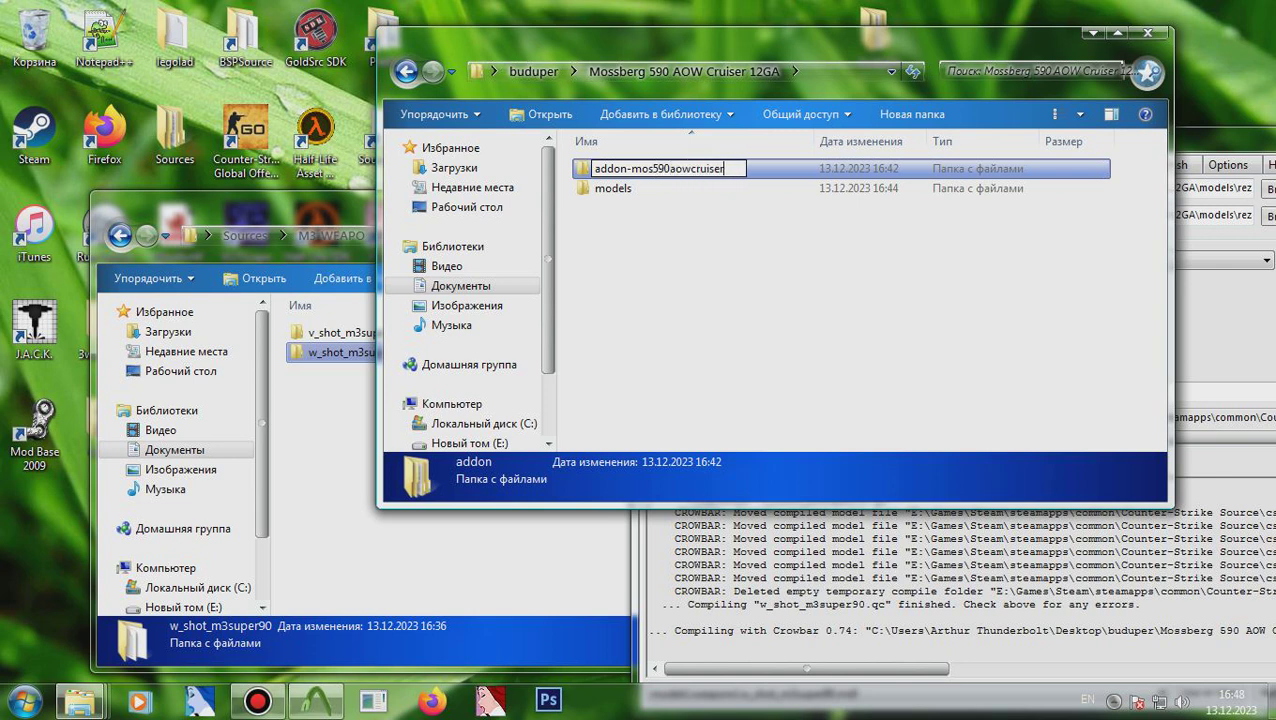
key(Return)
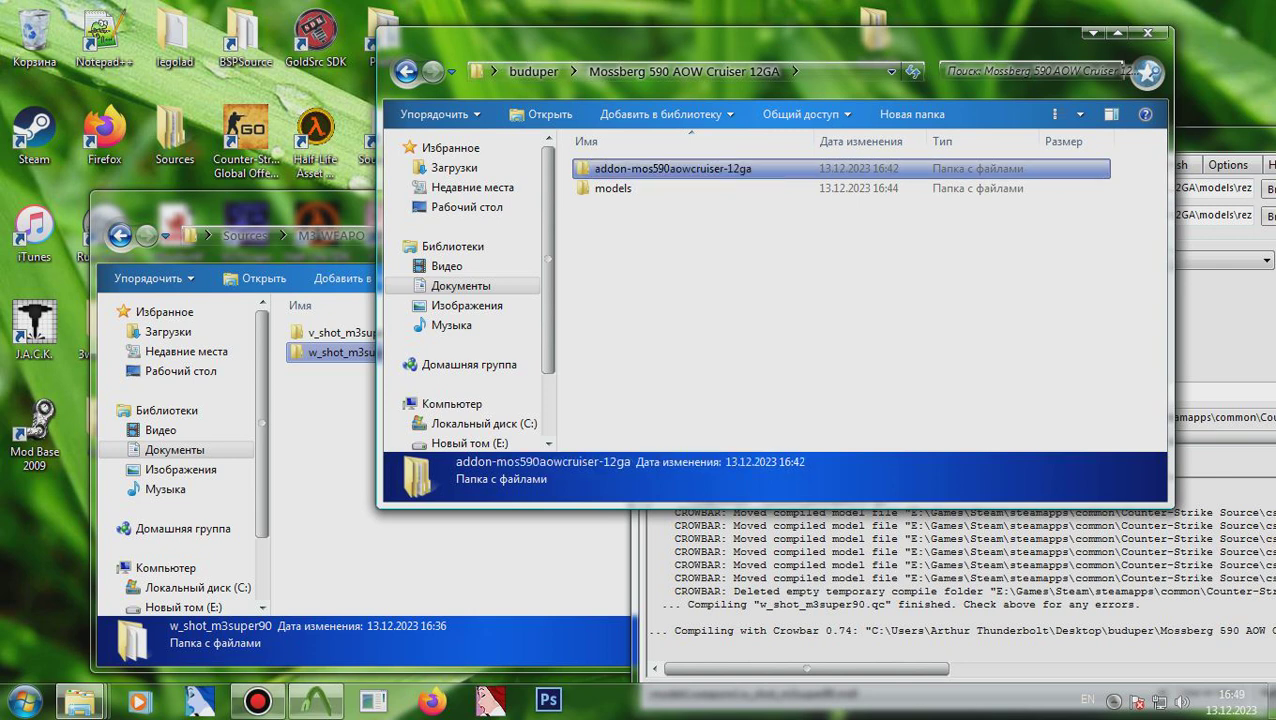
Step: Cut the addon-mos590aowcruiser-12ga folder and open Games\Steam\steamapps\common on drive E in the other Explorer window
click(690, 270)
click(672, 169)
click(470, 555)
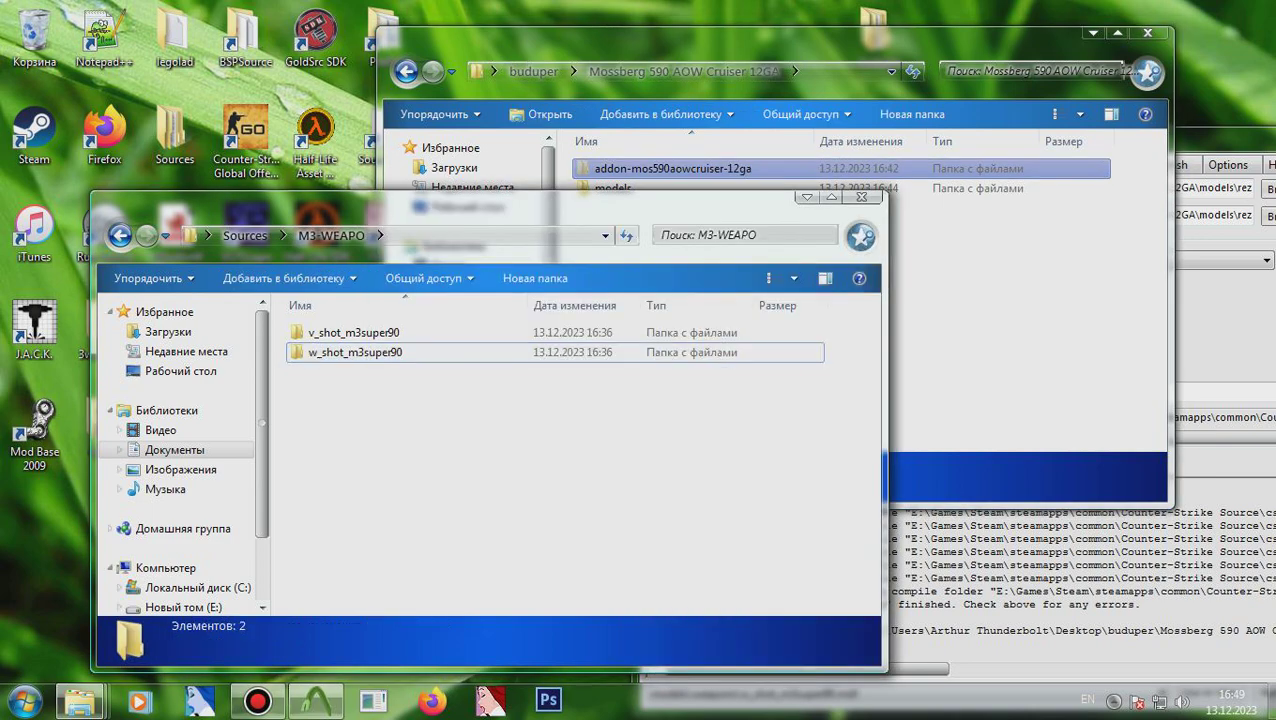
drag(262, 485, 262, 540)
click(184, 540)
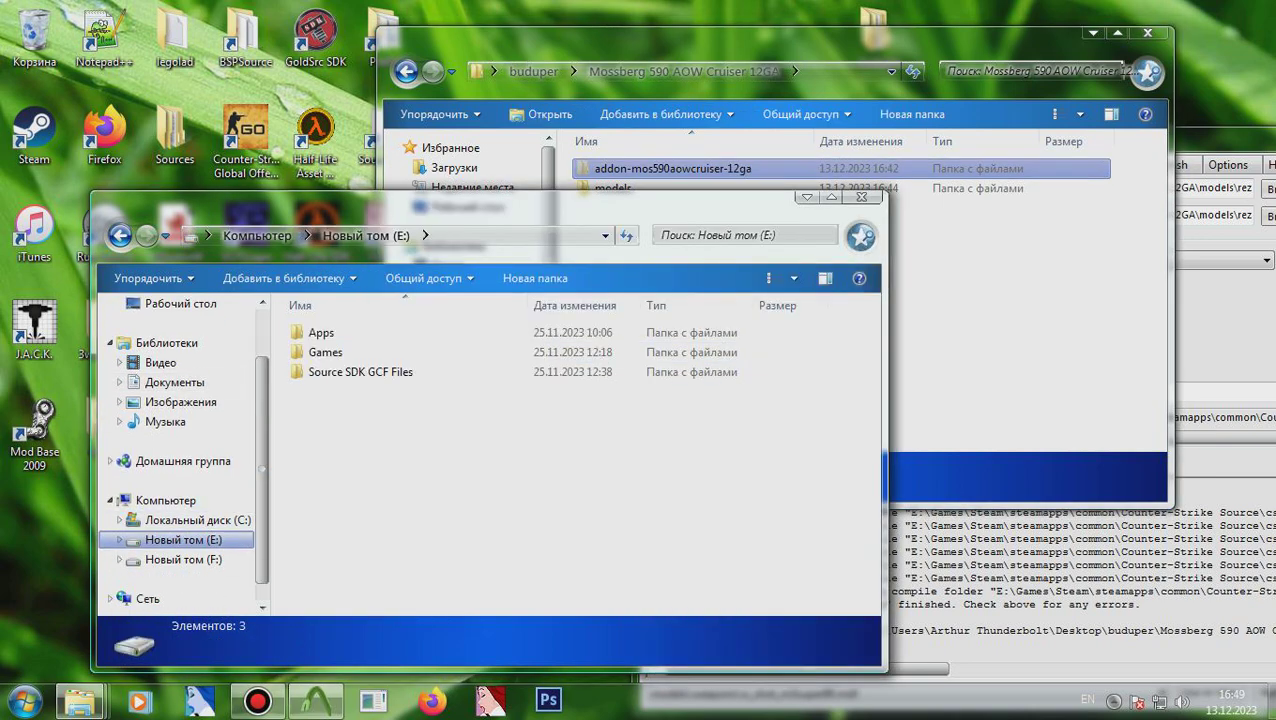
click(360, 372)
key(Up)
key(Return)
key(Return)
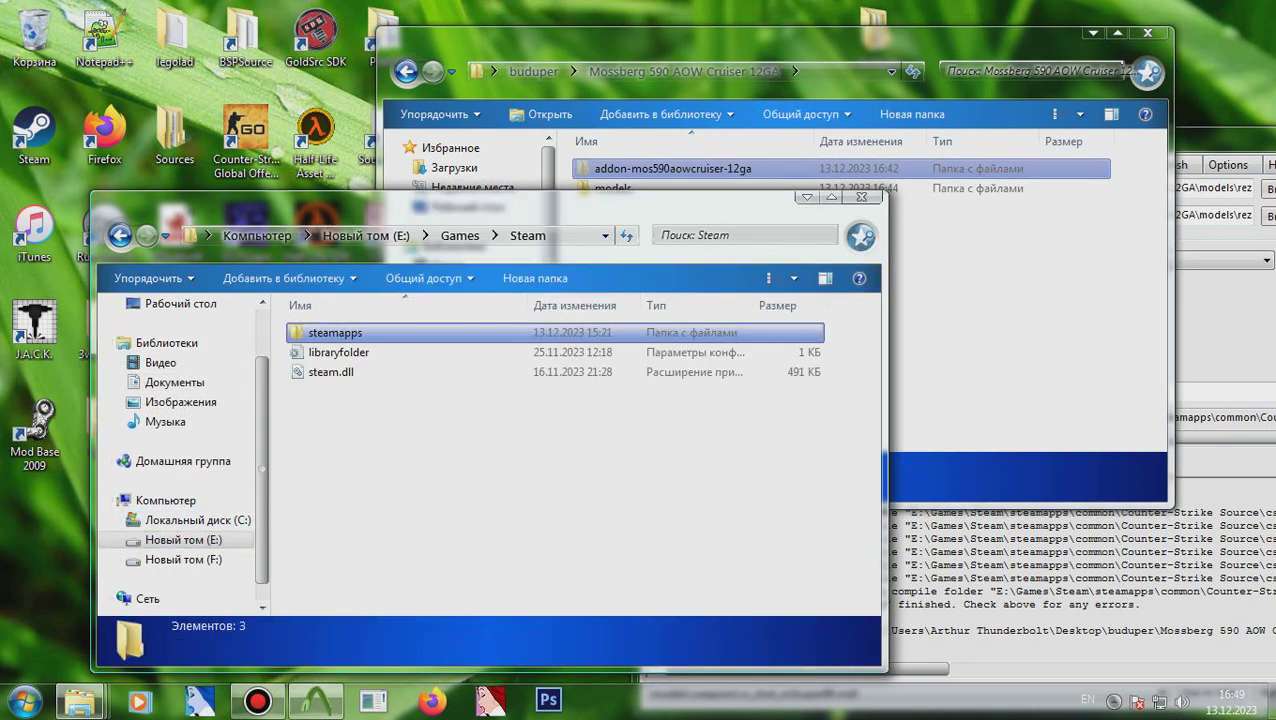
key(Return)
double_click(345, 336)
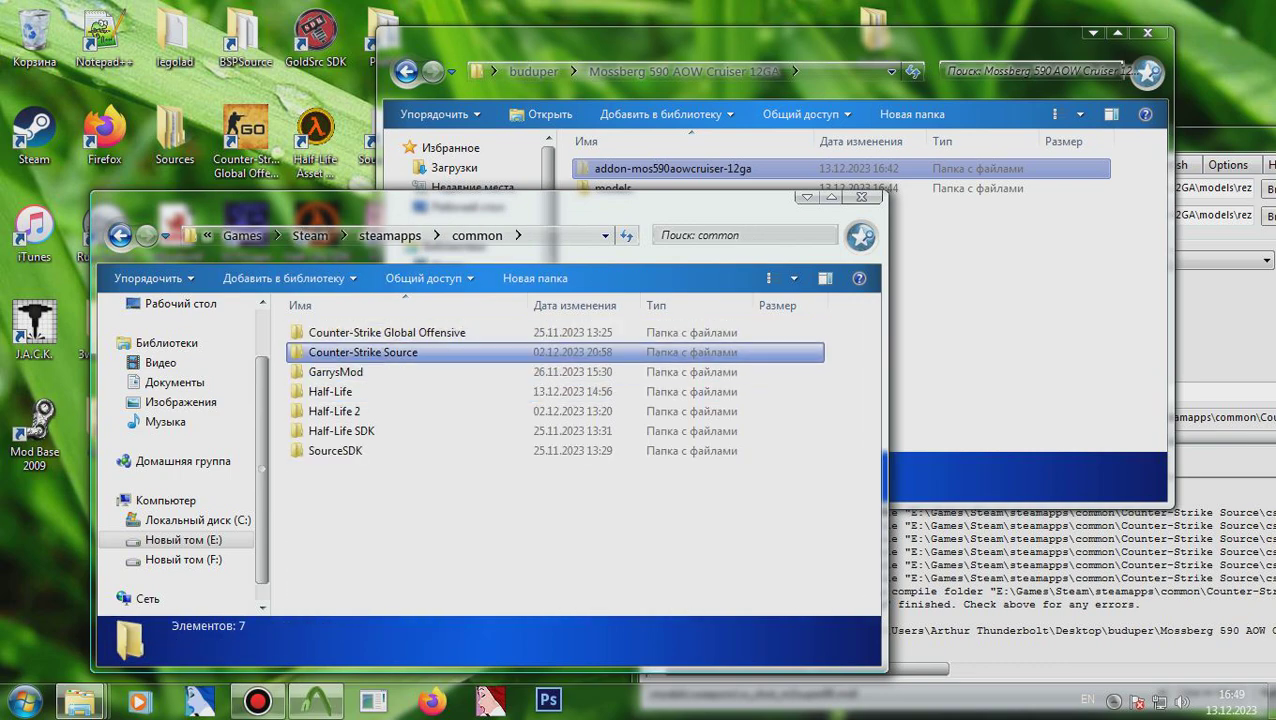
Step: Open Counter-Strike Source\cstrike\custom and move the cut addon folder into it
double_click(345, 353)
key(Down)
key(Return)
key(Down)
key(Down)
key(Down)
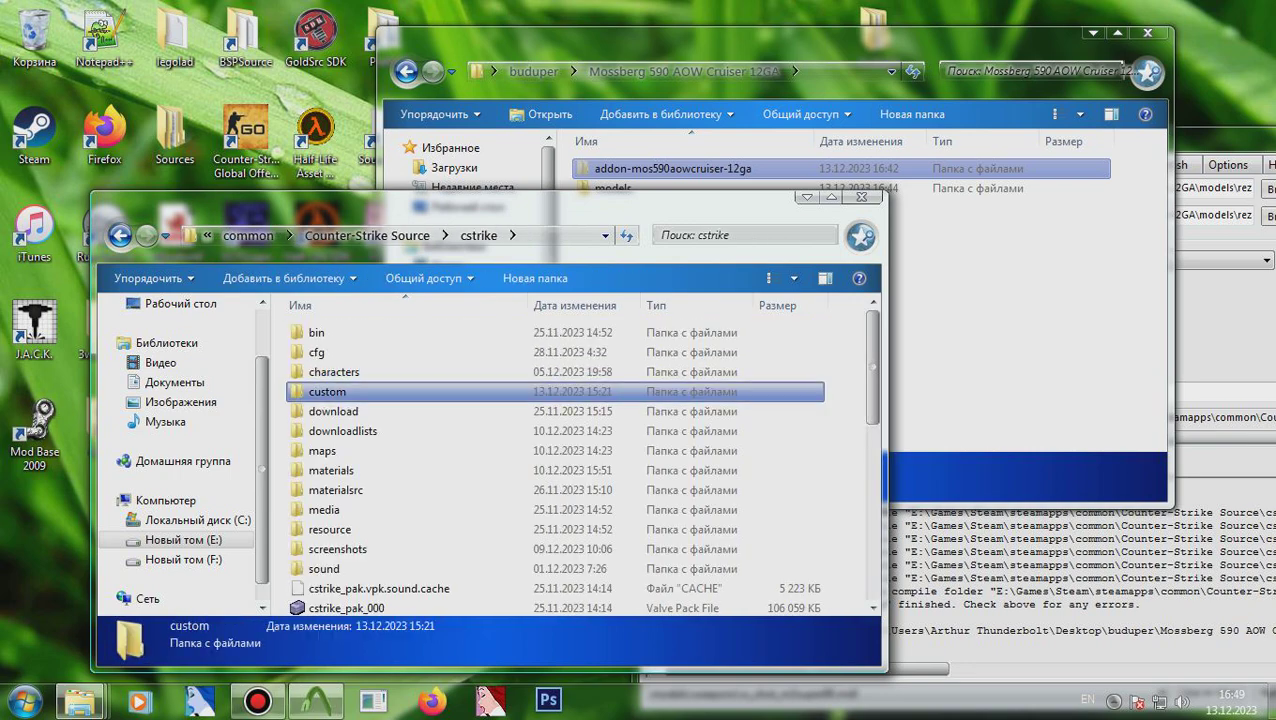
key(Return)
key(ctrl+v)
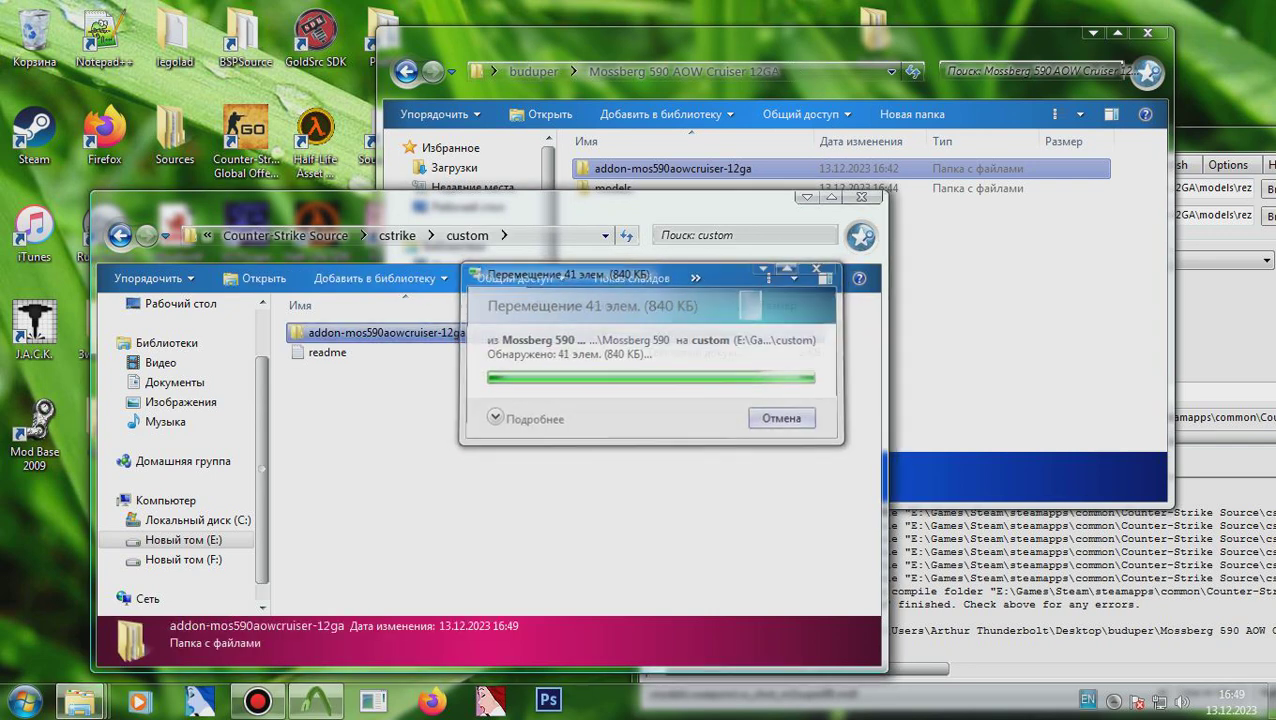
Step: Launch Counter-Strike: Source through Steam
click(1113, 702)
right_click(1084, 604)
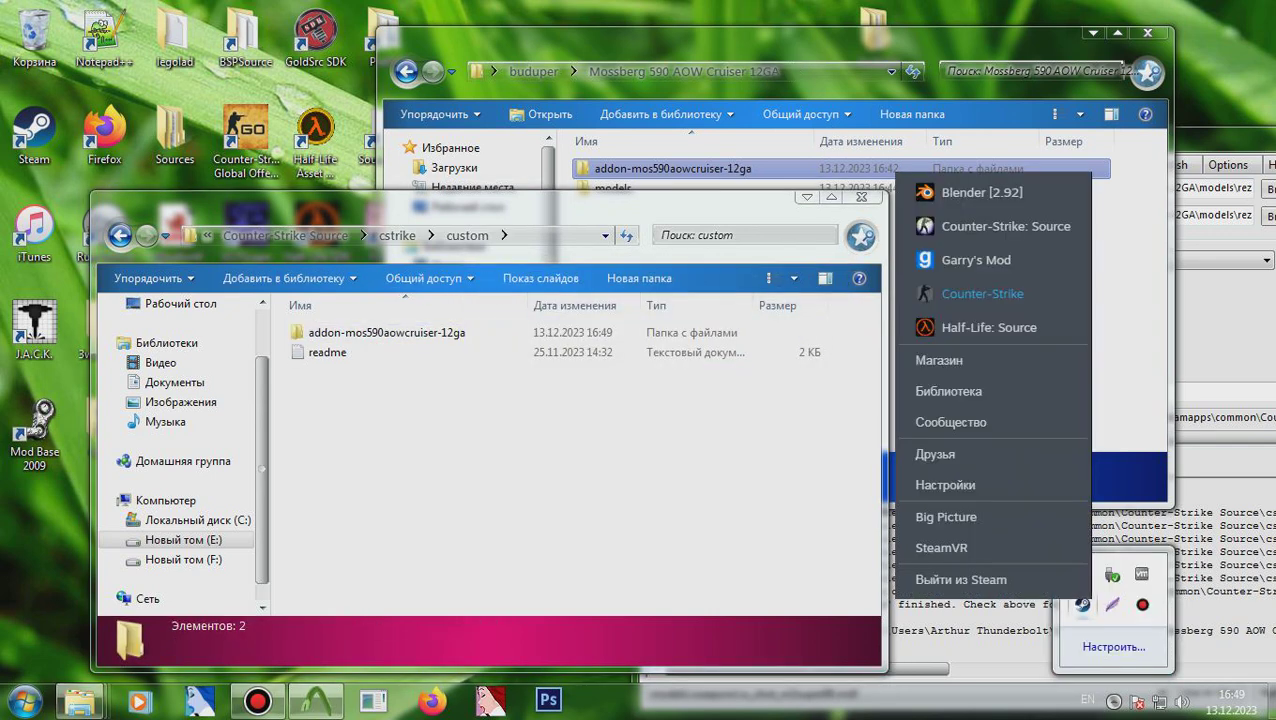
click(1008, 225)
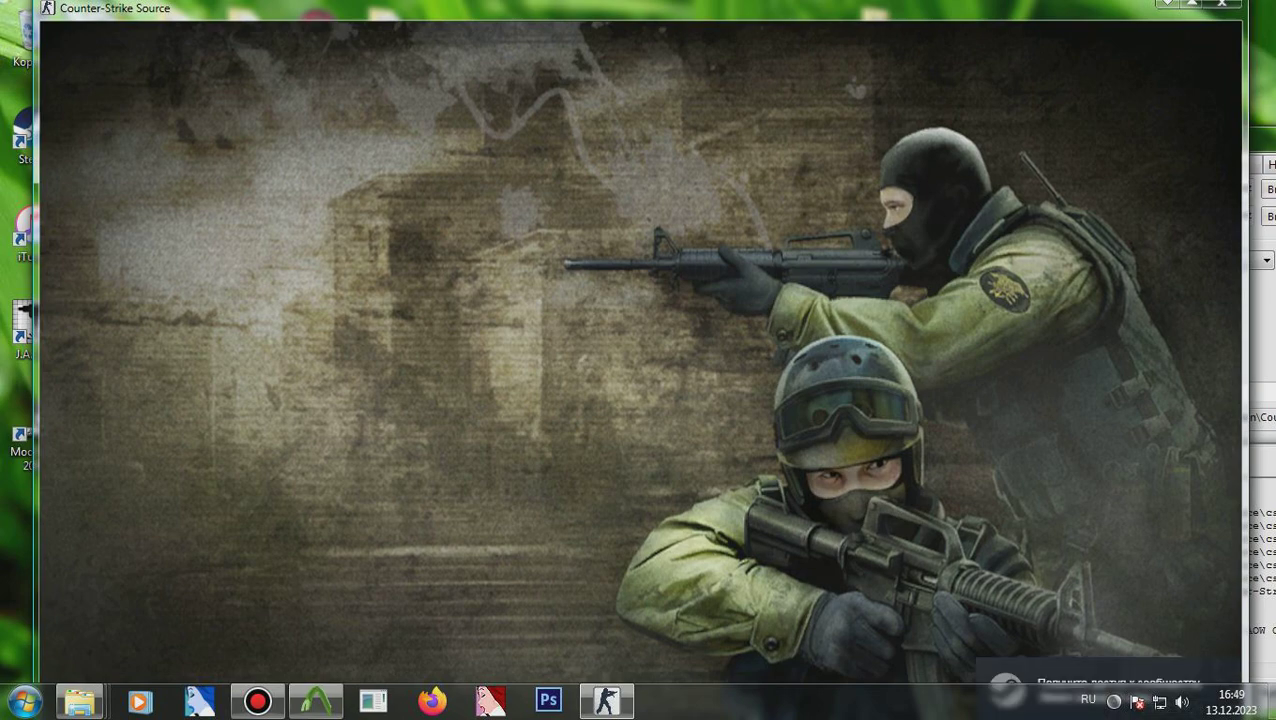
Step: Create a local server on the cs_assault map without bots and join the Counter-Terrorist force
click(144, 436)
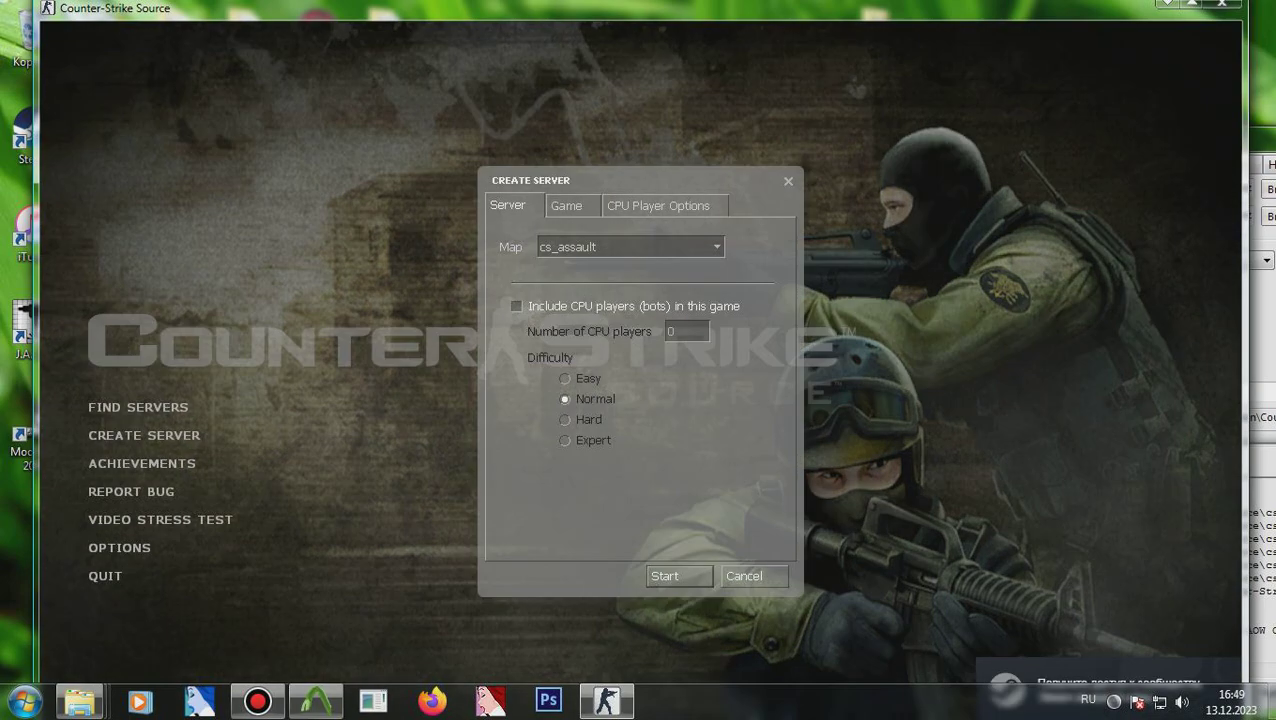
click(680, 577)
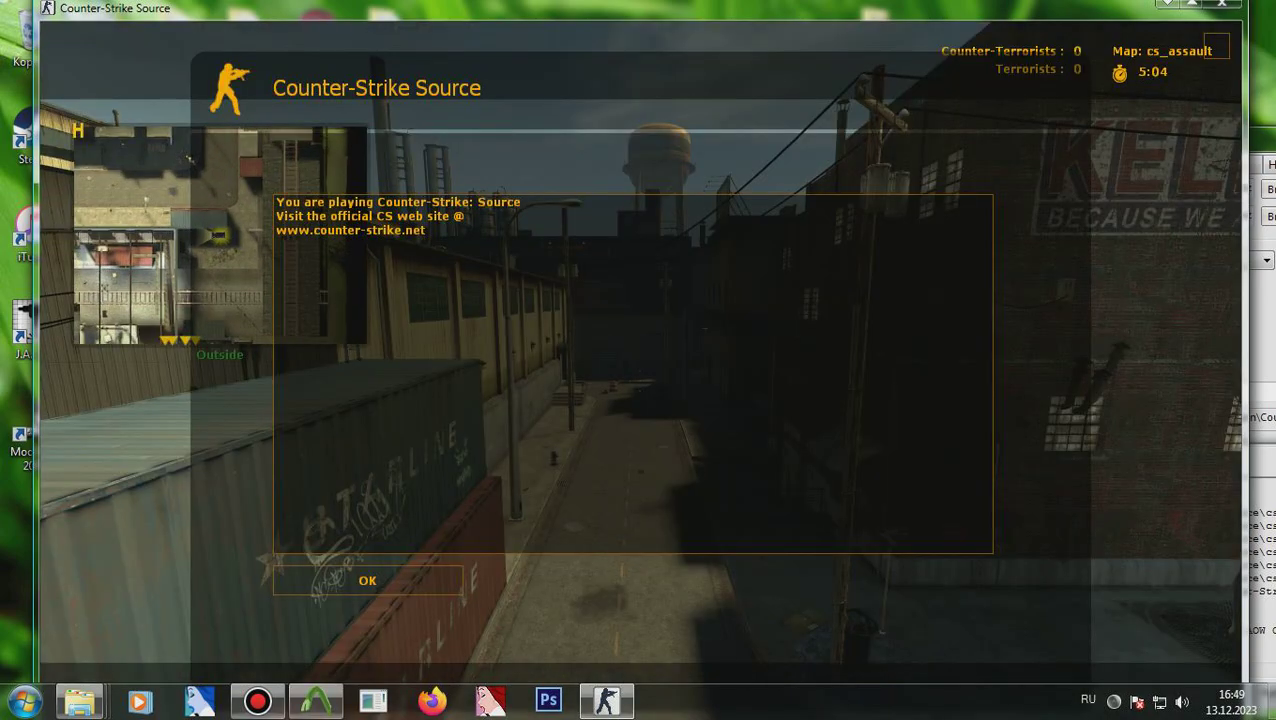
click(368, 579)
click(383, 353)
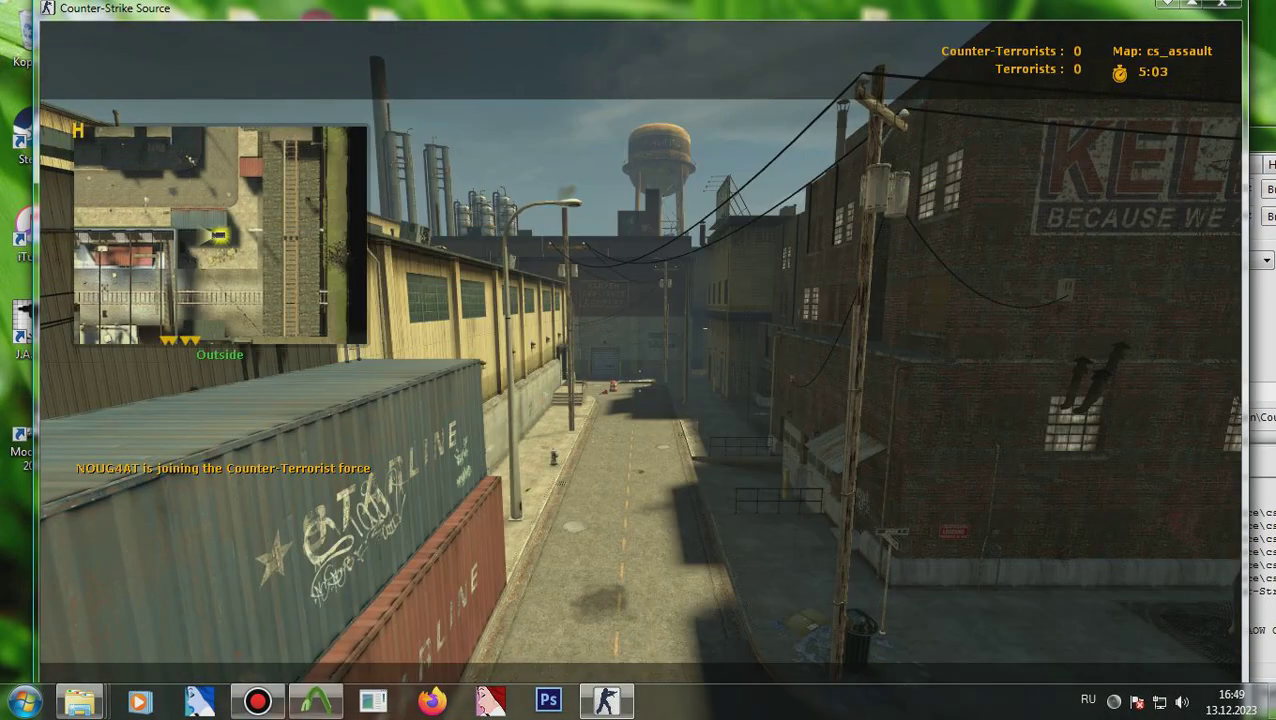
Step: Buy the M3 shotgun at the CT spawn and walk to the overpass to examine its view model
key(b)
key(2)
key(1)
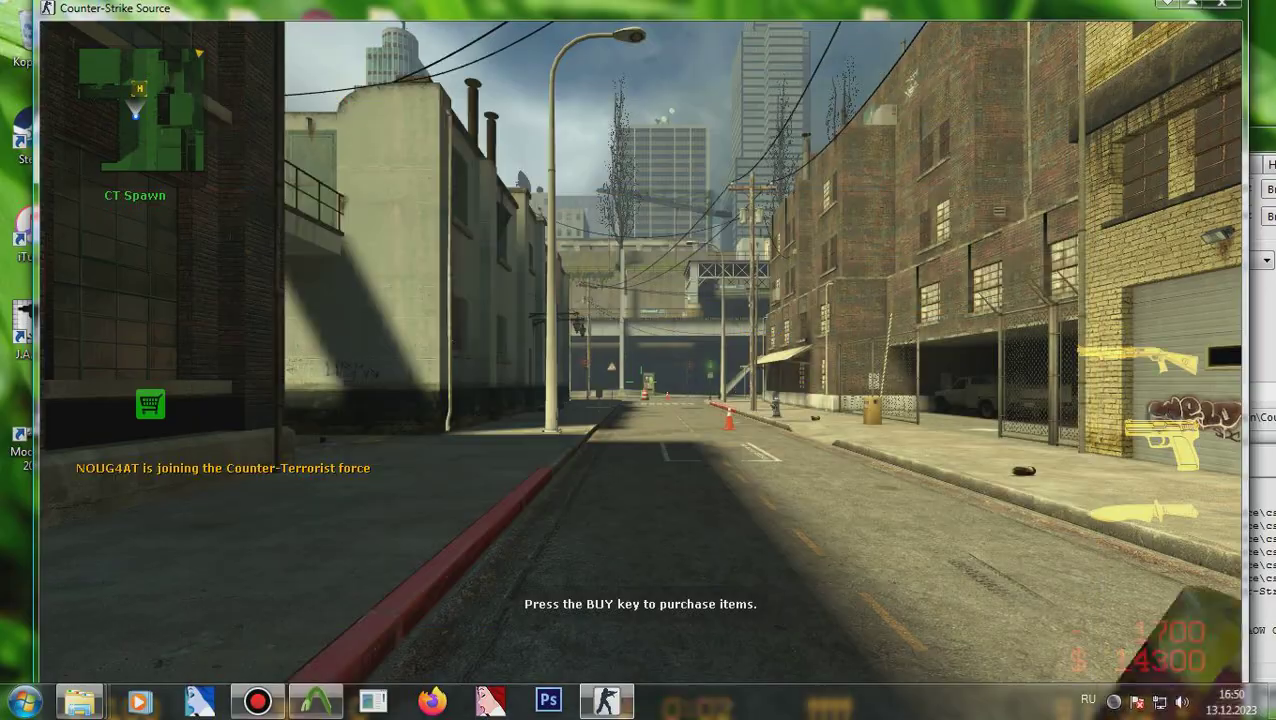
key(w)
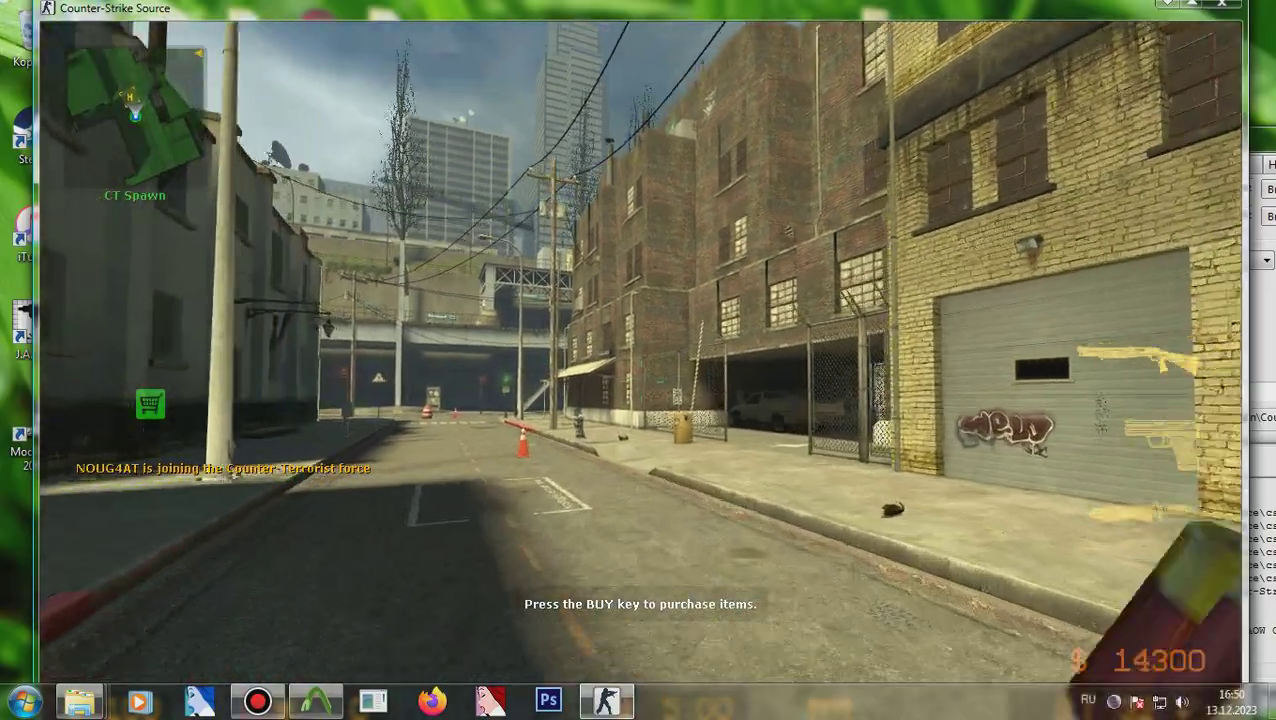
key(w)
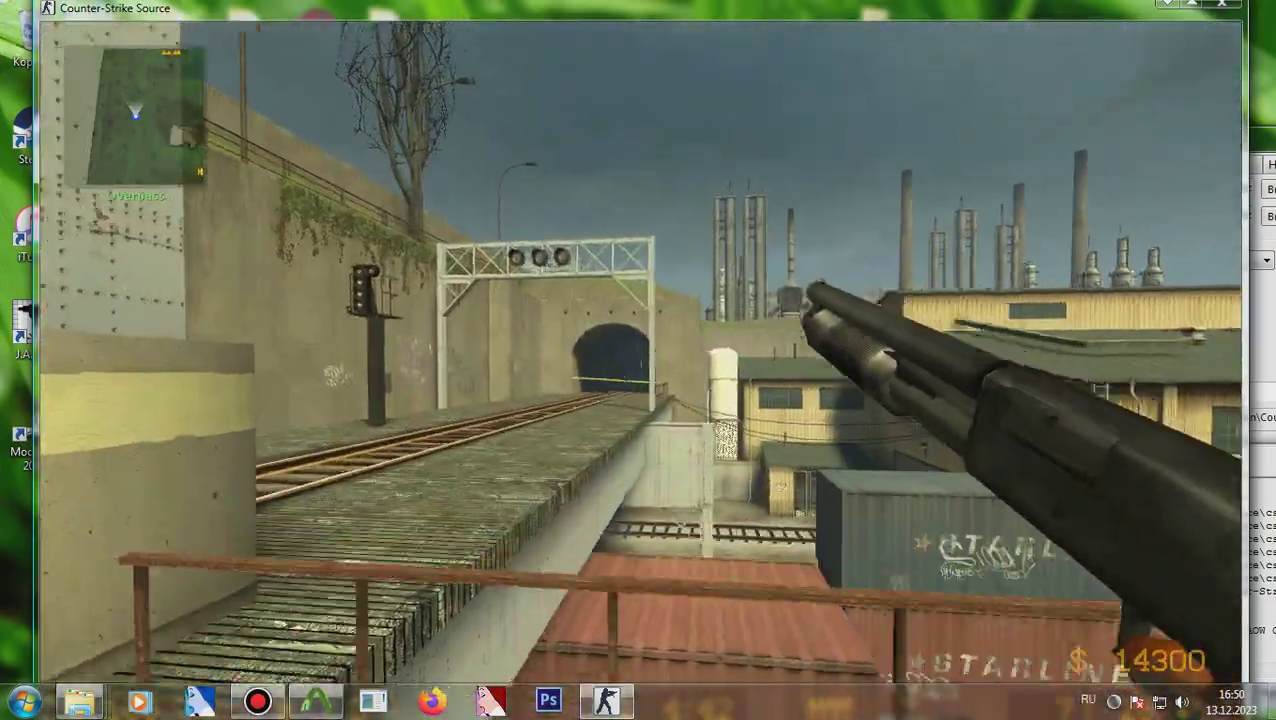
Step: Enable sv_cheats 1 and run the thirdperson command in the console, returning to the game
key(Escape)
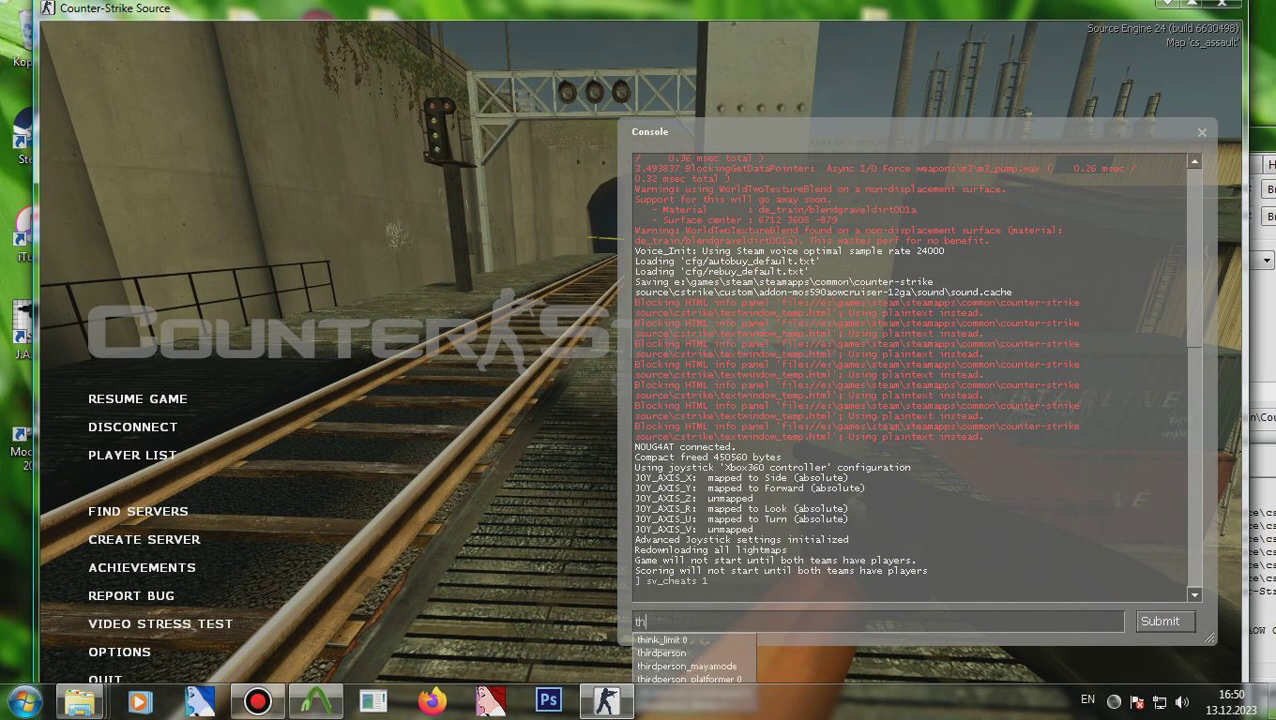
text(person)
key(Return)
key(Escape)
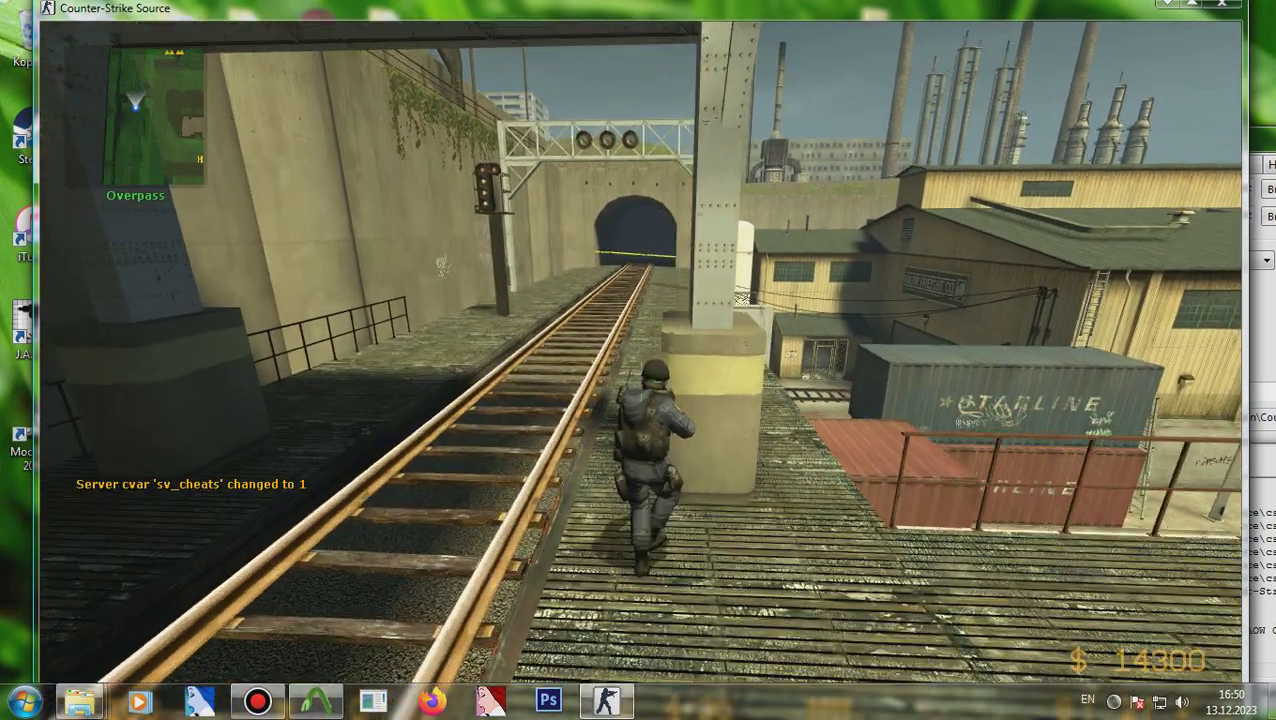
Step: Run the thirdperson_mayamode command in the console and return to the game
key(Escape)
text(thirdperson_mayamode)
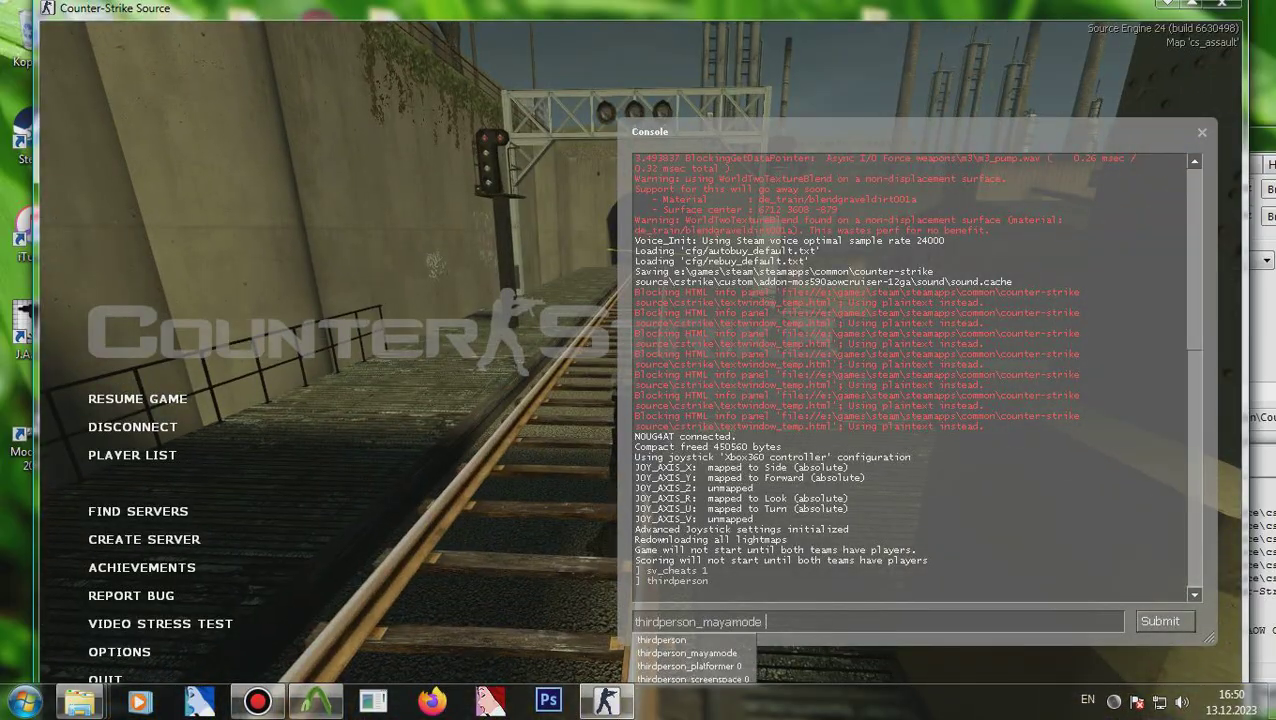
key(Return)
key(Escape)
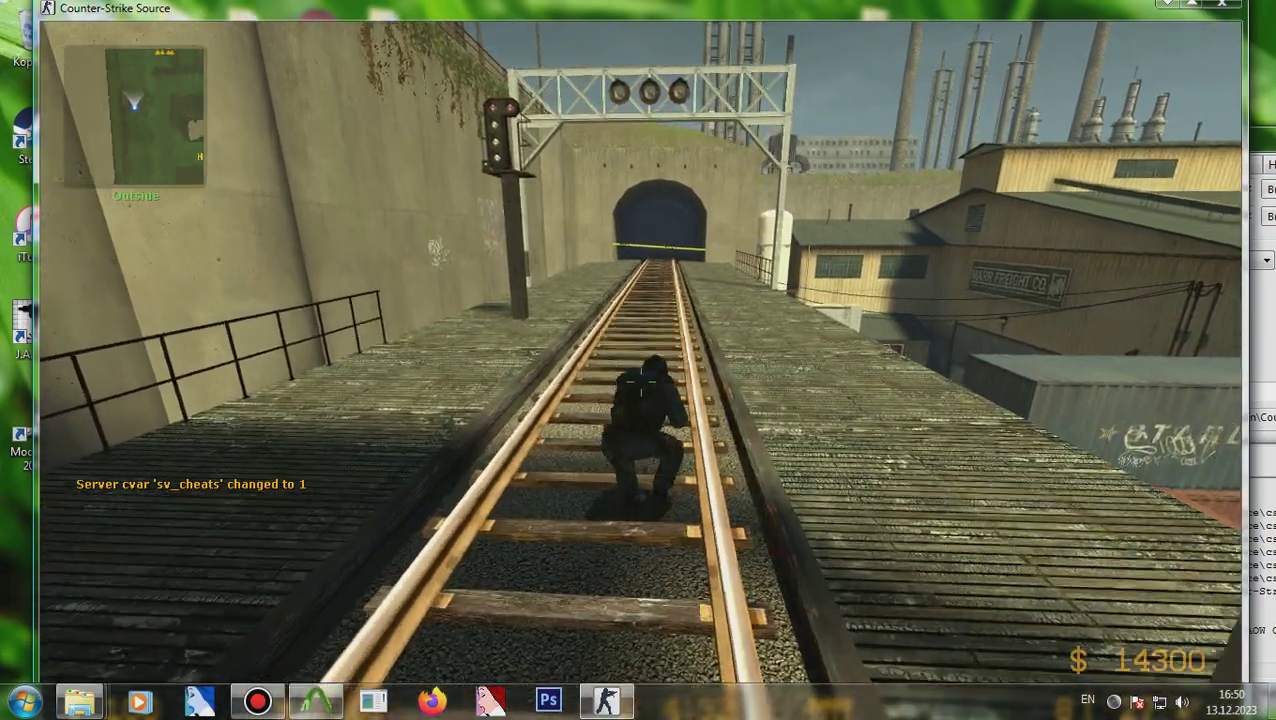
Step: Move the character along the overpass and down to the street to inspect the shotgun's world model from several sides
key(w)
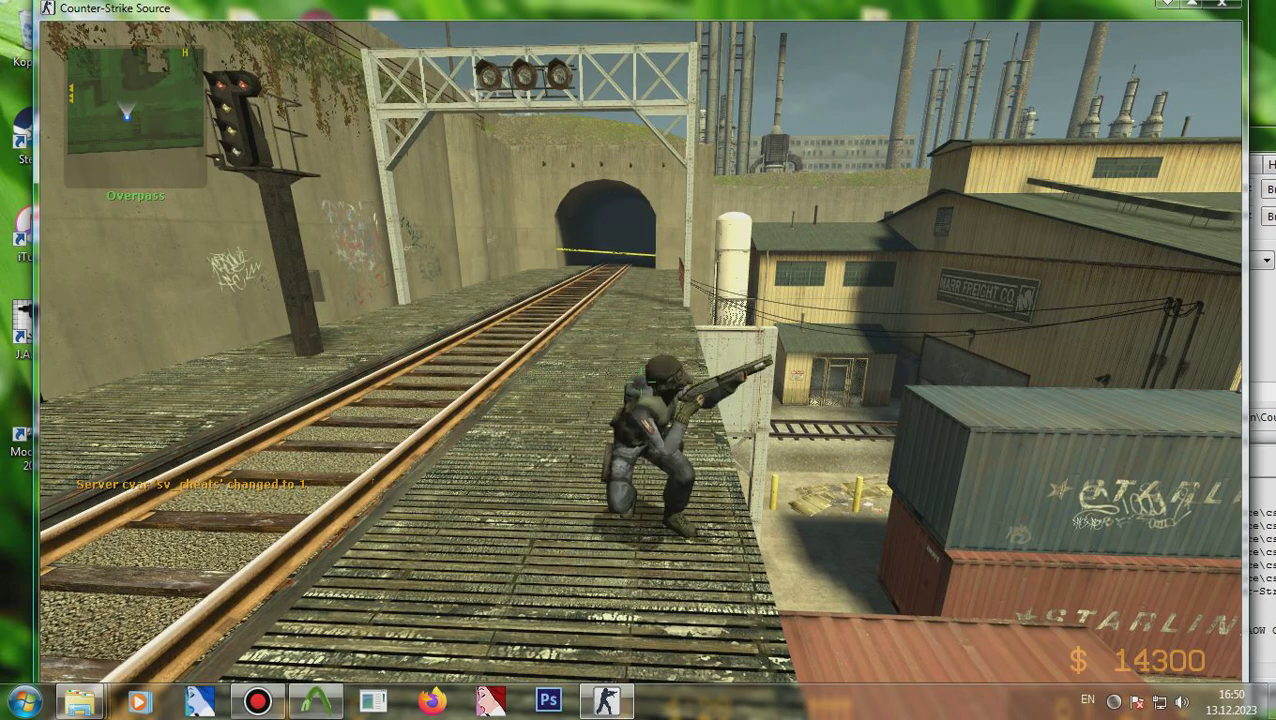
key(w)
key(d)
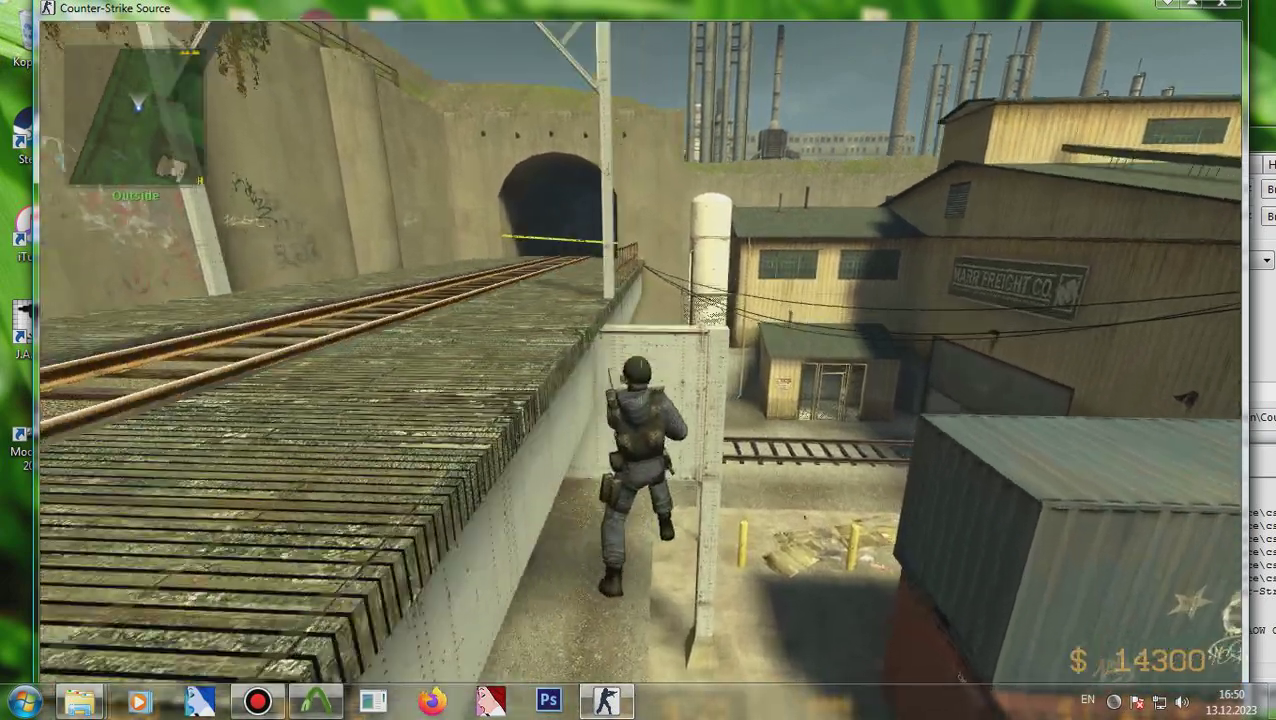
key(s)
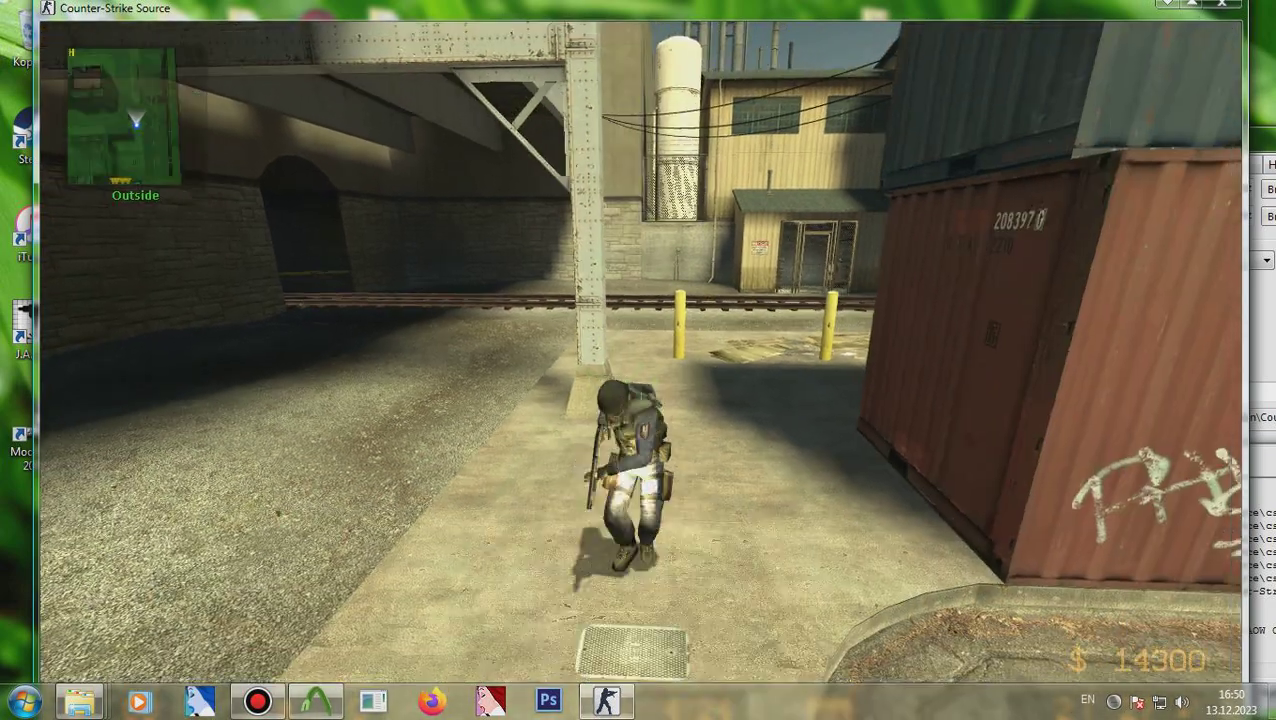
key(w)
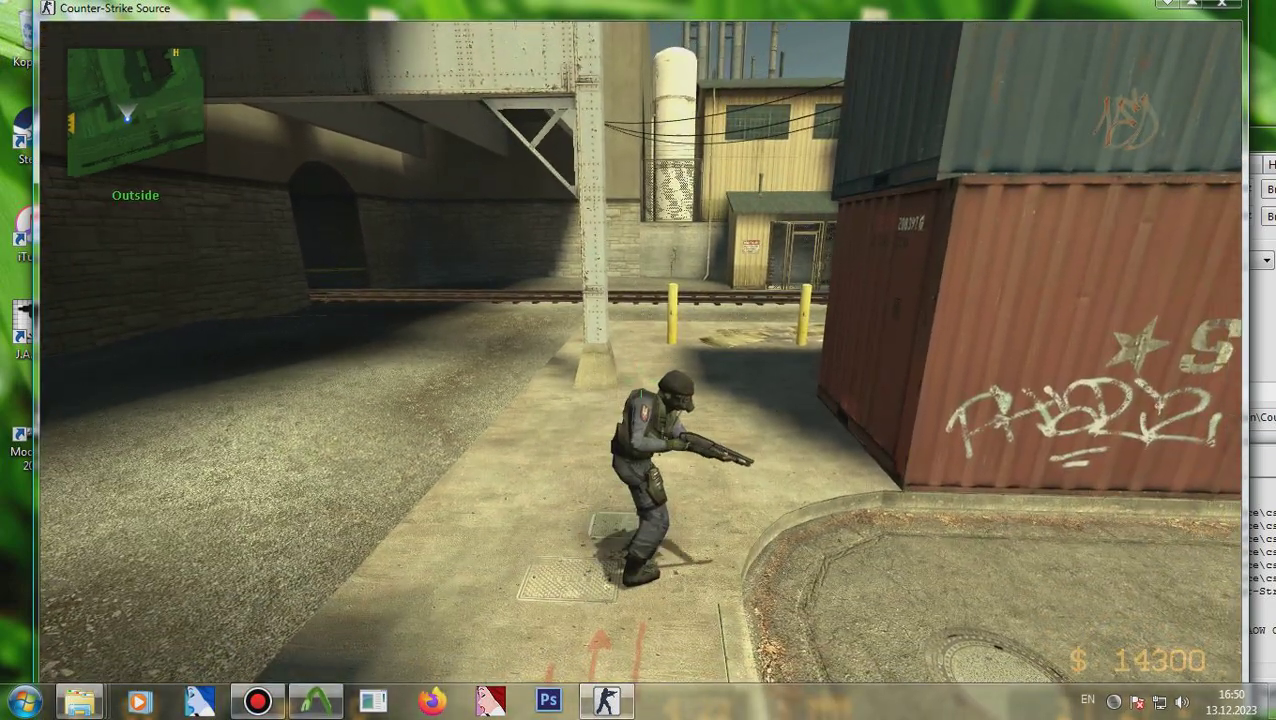